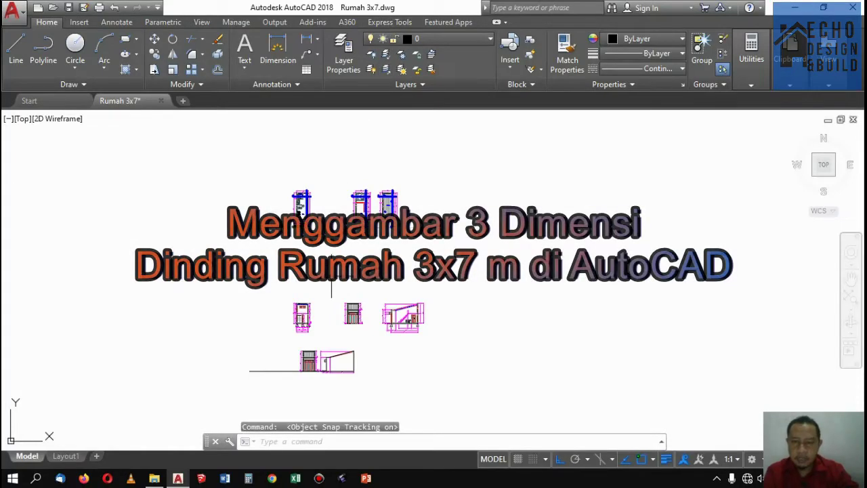
Step: Erase the stray ground line extending left from the bottom section drawing
scroll(467, 200, "down", 2)
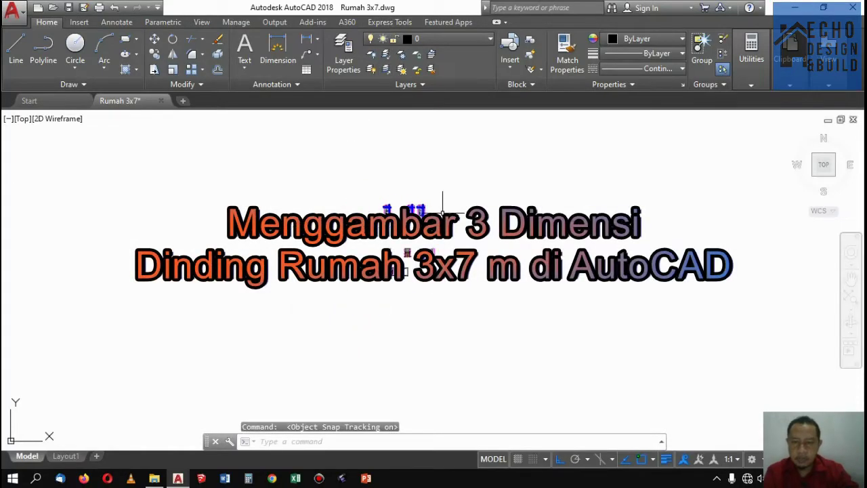
scroll(383, 247, "up", 1)
scroll(383, 247, "down", 2)
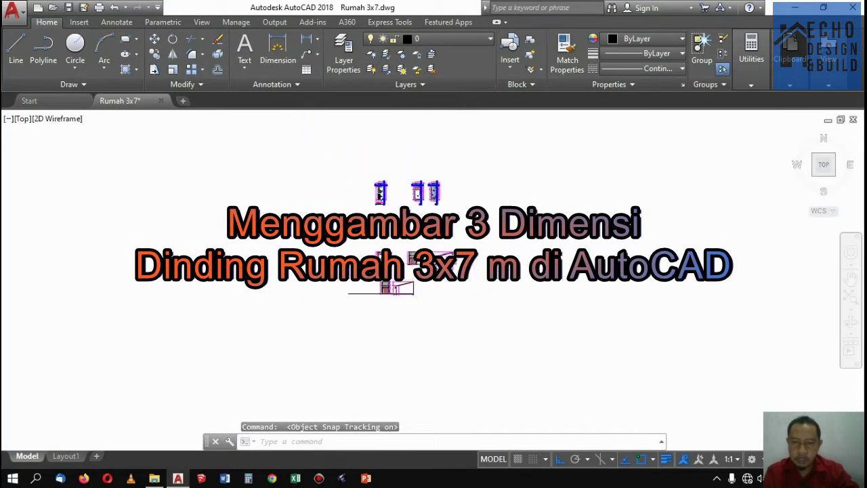
scroll(390, 246, "up", 2)
scroll(402, 244, "up", 3)
scroll(433, 196, "down", 5)
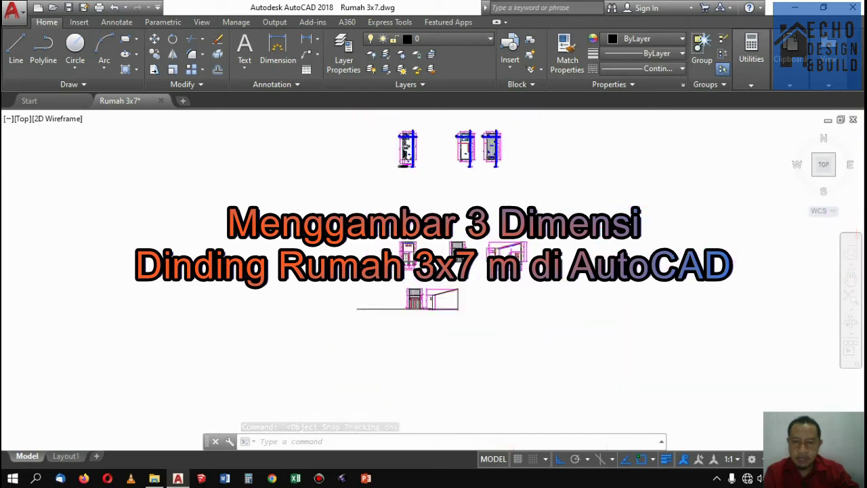
scroll(440, 183, "down", 3)
scroll(443, 179, "up", 3)
scroll(443, 178, "up", 3)
scroll(446, 190, "down", 3)
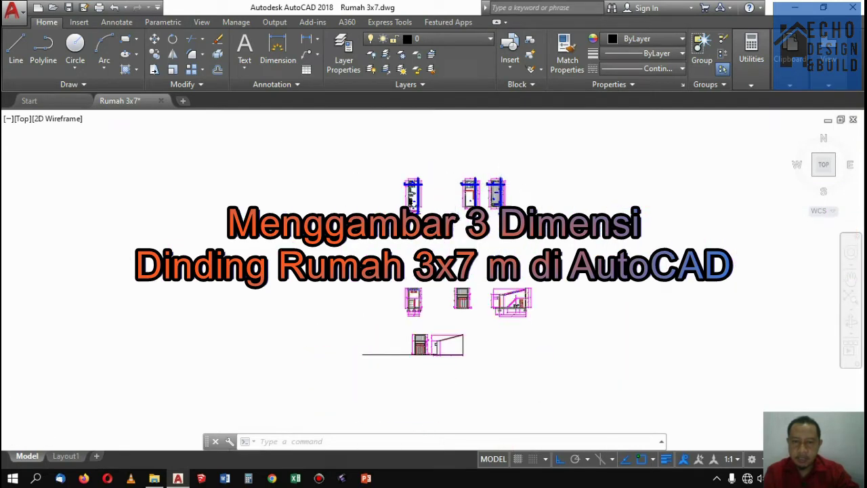
scroll(449, 204, "down", 2)
scroll(456, 235, "up", 4)
scroll(460, 230, "up", 4)
scroll(467, 225, "down", 6)
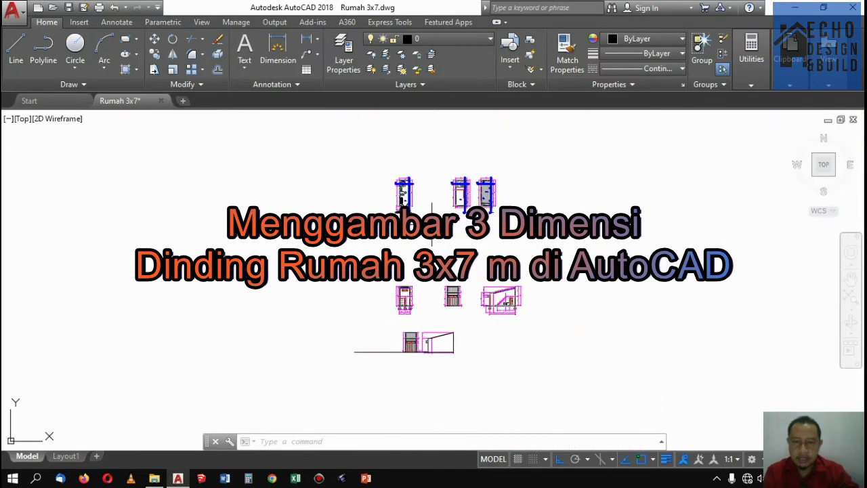
scroll(474, 220, "up", 3)
scroll(468, 331, "up", 4)
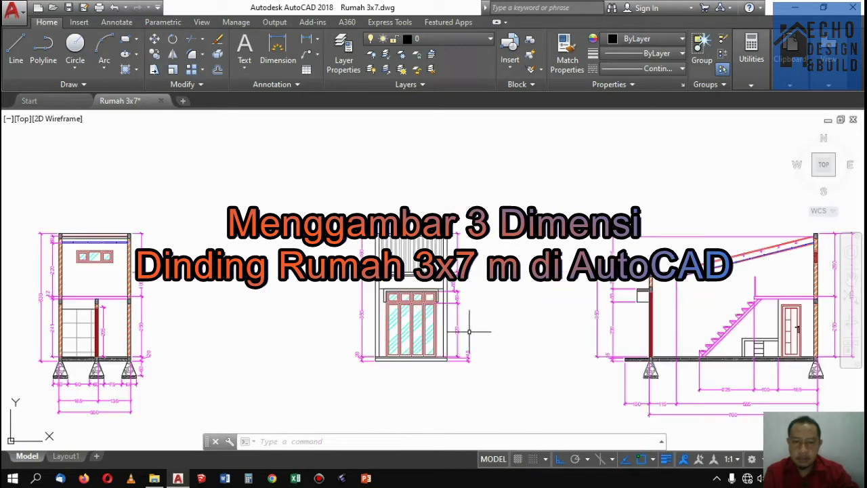
scroll(480, 278, "down", 5)
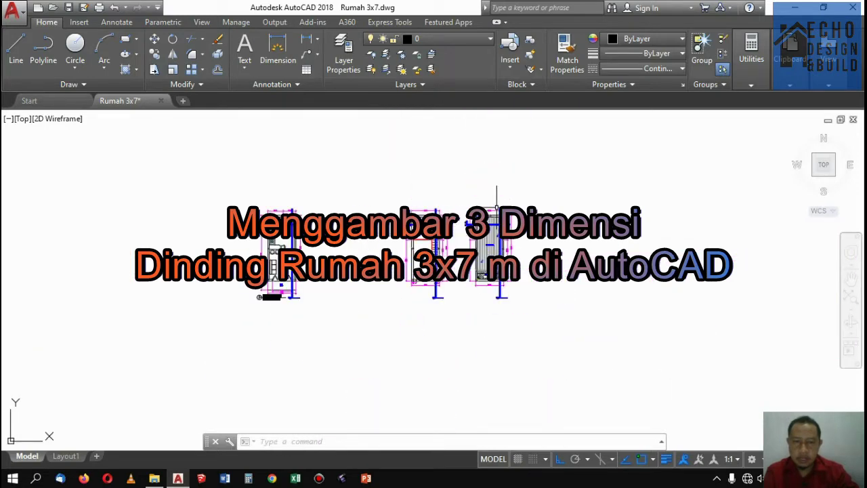
scroll(511, 207, "up", 3)
scroll(510, 214, "down", 4)
scroll(508, 216, "up", 3)
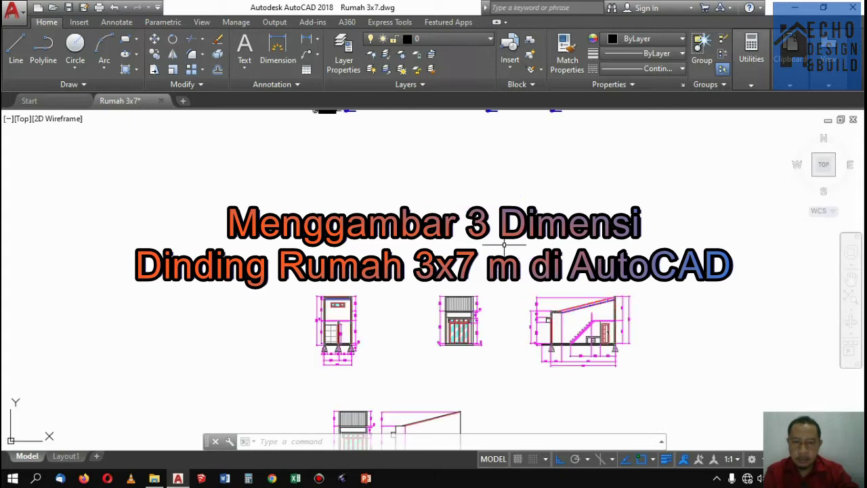
scroll(513, 221, "down", 3)
scroll(504, 218, "up", 6)
scroll(491, 213, "down", 4)
scroll(477, 208, "up", 3)
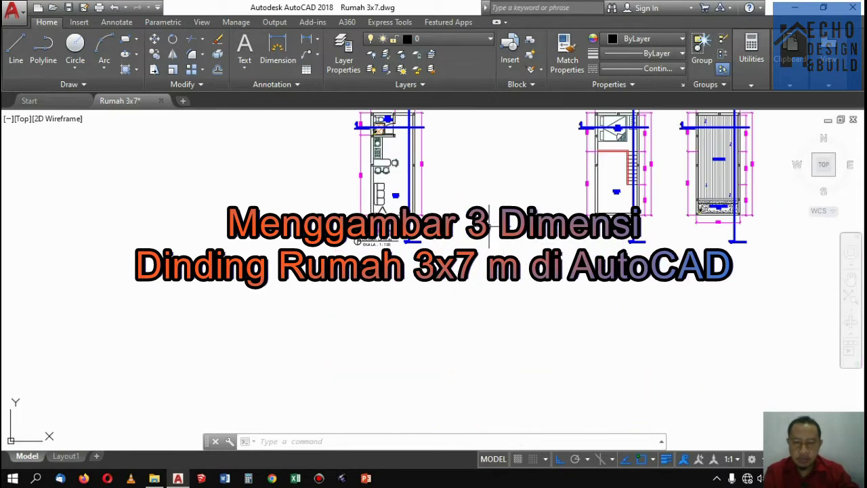
scroll(463, 203, "down", 4)
scroll(468, 201, "up", 5)
scroll(481, 199, "down", 3)
scroll(493, 196, "up", 2)
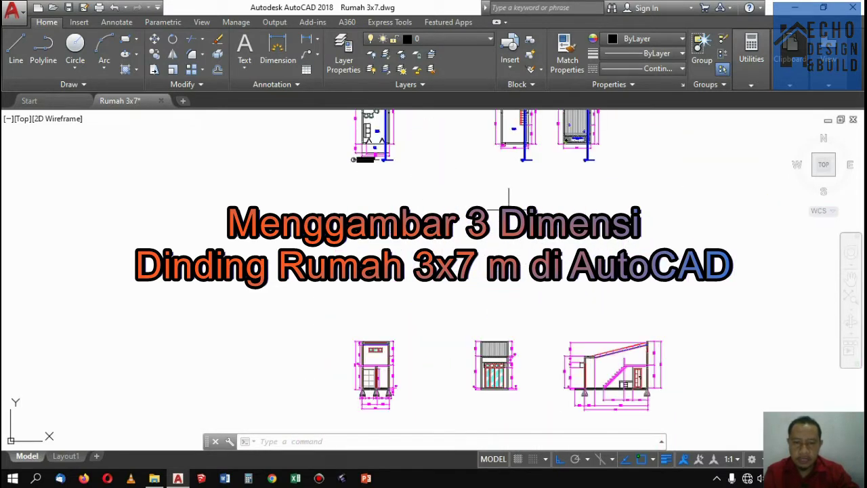
scroll(505, 193, "down", 4)
scroll(504, 193, "up", 5)
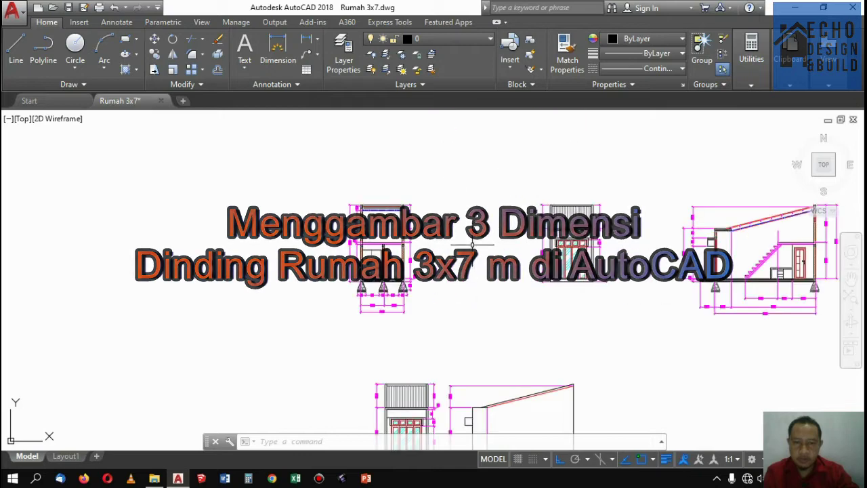
scroll(502, 197, "down", 3)
scroll(501, 202, "up", 3)
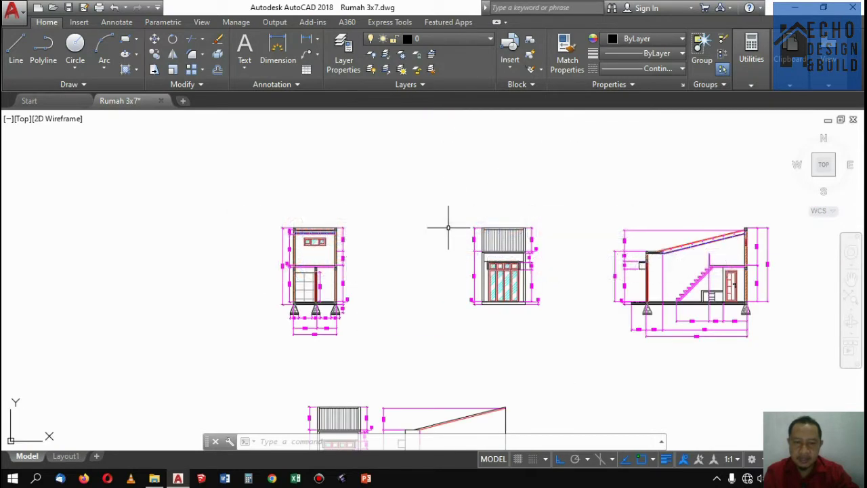
scroll(451, 228, "down", 2)
scroll(459, 214, "up", 4)
scroll(430, 196, "down", 4)
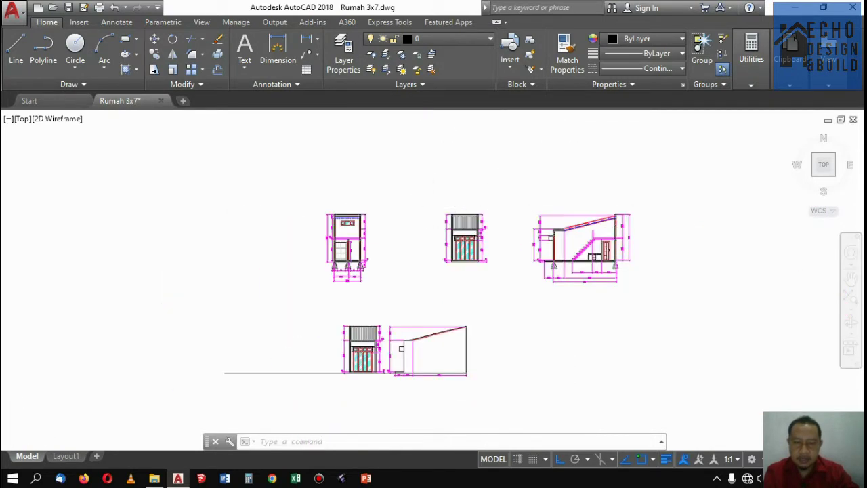
scroll(497, 193, "up", 2)
scroll(497, 193, "down", 2)
scroll(528, 217, "up", 2)
scroll(546, 264, "up", 2)
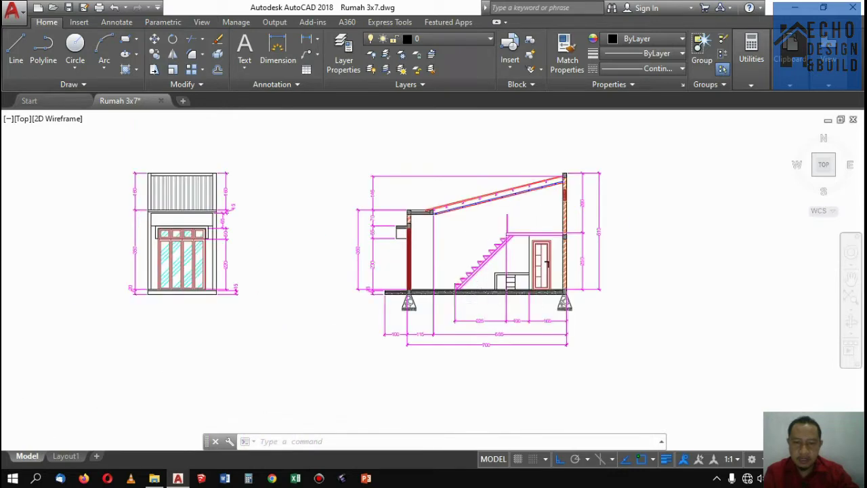
scroll(484, 228, "down", 4)
scroll(573, 220, "up", 2)
scroll(491, 260, "up", 3)
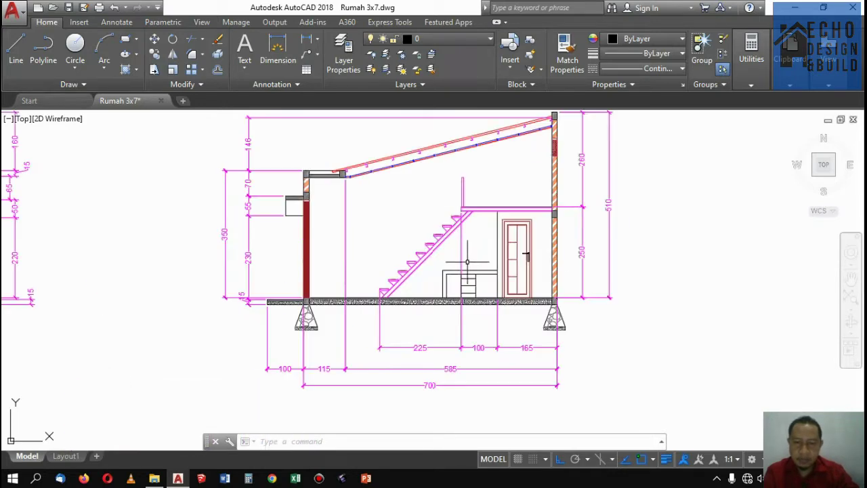
scroll(483, 201, "up", 2)
scroll(484, 201, "down", 2)
scroll(554, 207, "down", 3)
scroll(554, 215, "up", 5)
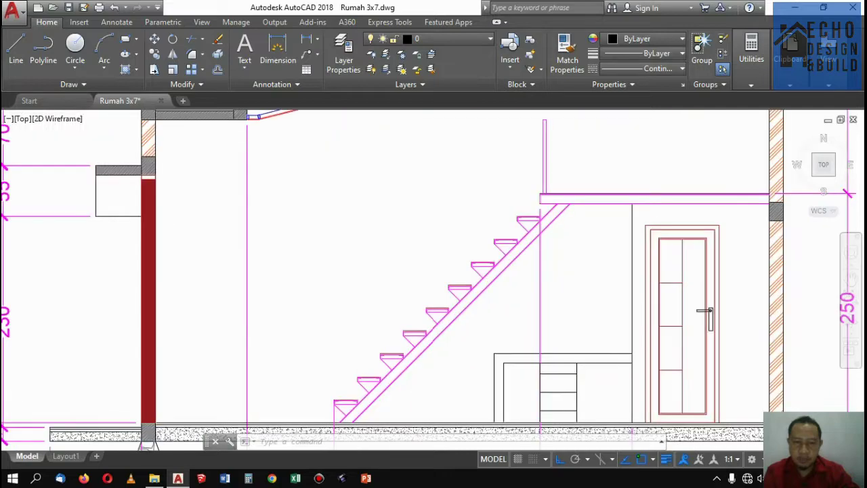
scroll(541, 195, "up", 2)
scroll(542, 195, "down", 3)
scroll(548, 245, "up", 2)
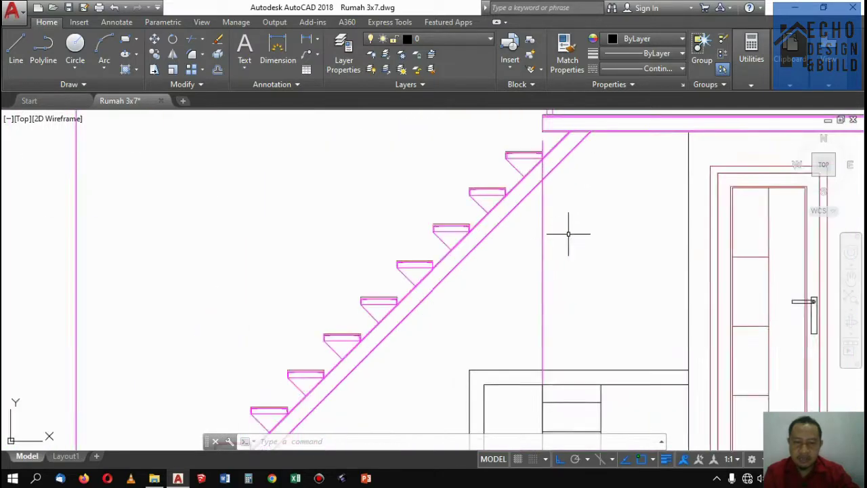
scroll(566, 232, "down", 5)
scroll(556, 268, "down", 2)
scroll(568, 244, "up", 2)
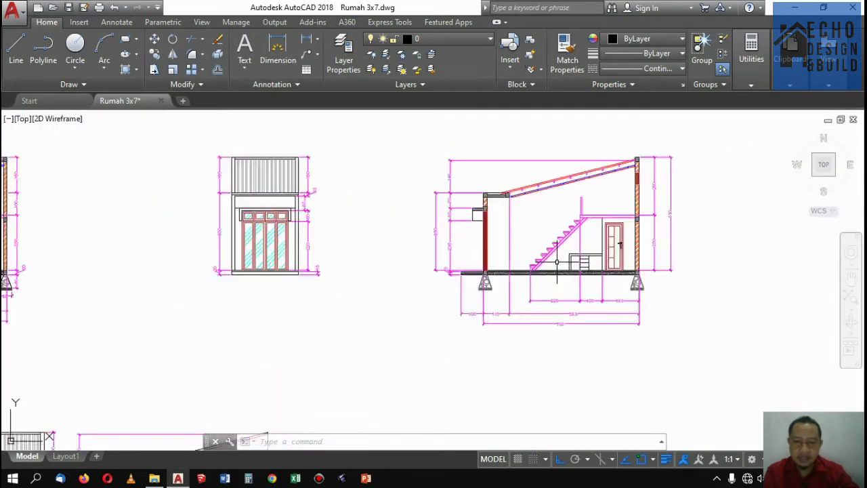
scroll(571, 236, "up", 3)
scroll(570, 240, "down", 4)
scroll(584, 279, "up", 3)
scroll(591, 279, "up", 1)
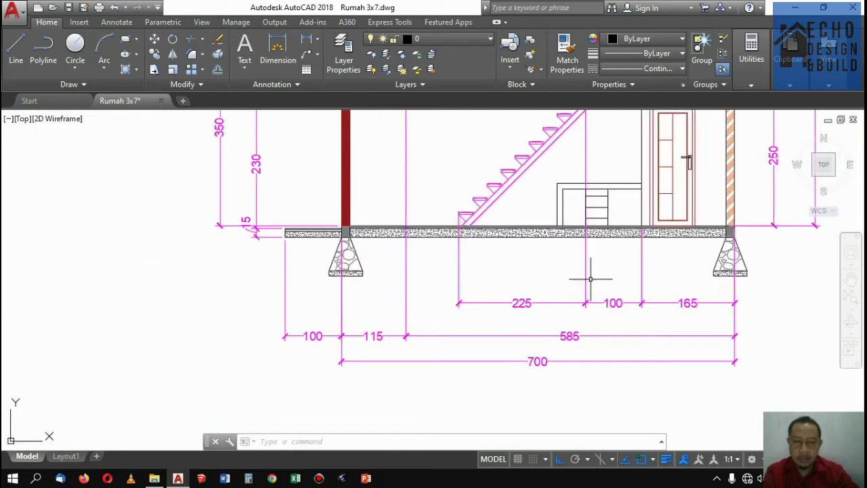
scroll(598, 301, "down", 4)
scroll(592, 216, "up", 3)
scroll(599, 201, "up", 4)
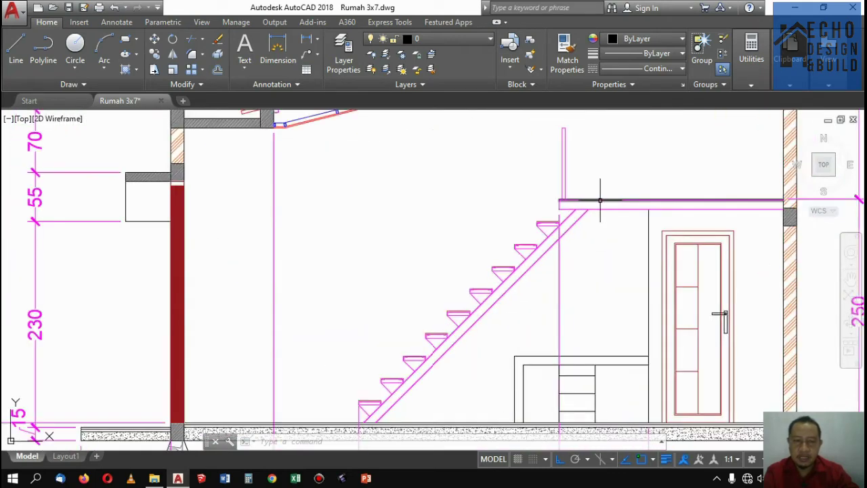
scroll(594, 220, "down", 3)
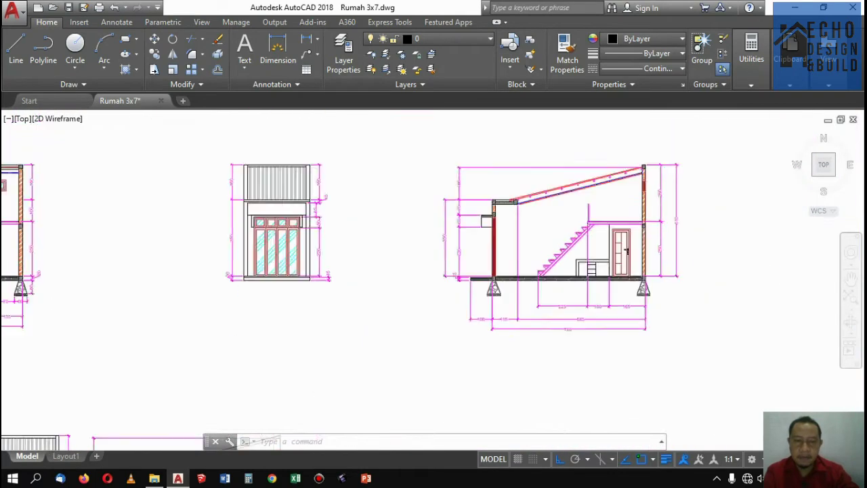
scroll(464, 213, "down", 2)
scroll(458, 226, "up", 1)
scroll(452, 230, "down", 2)
scroll(453, 230, "up", 2)
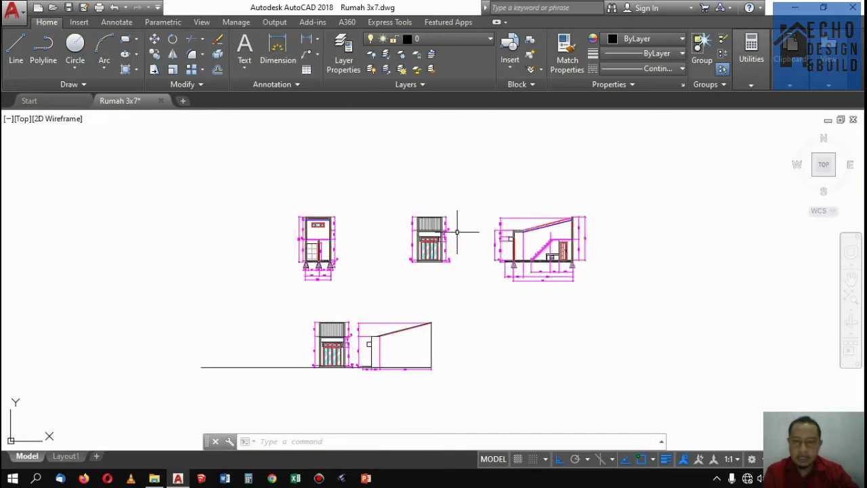
scroll(459, 233, "down", 2)
scroll(463, 237, "up", 2)
scroll(474, 210, "up", 2)
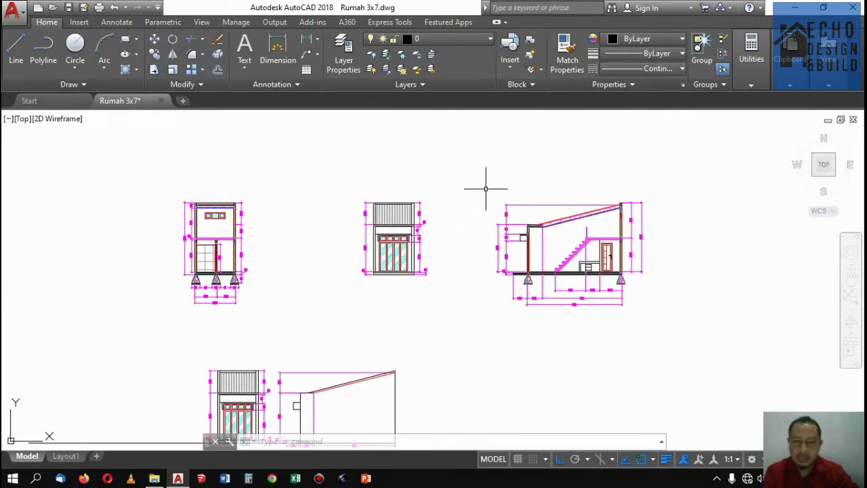
scroll(623, 261, "up", 2)
scroll(623, 260, "up", 2)
scroll(440, 203, "down", 4)
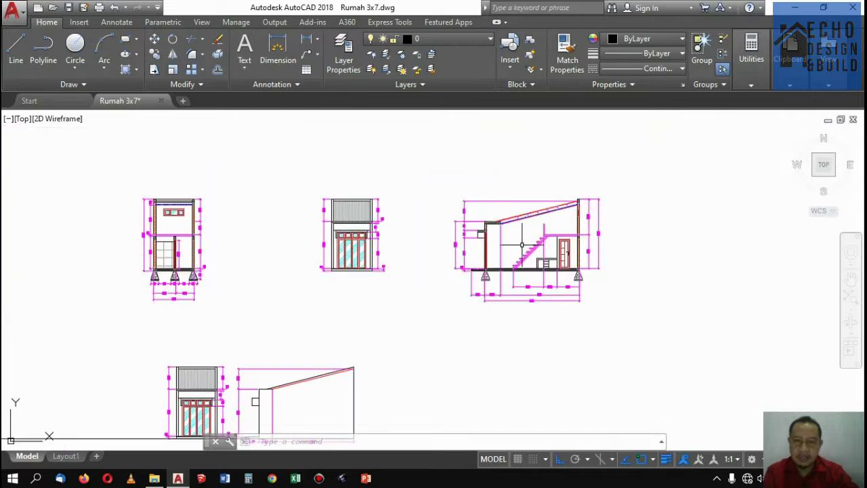
scroll(414, 174, "down", 2)
scroll(431, 191, "down", 3)
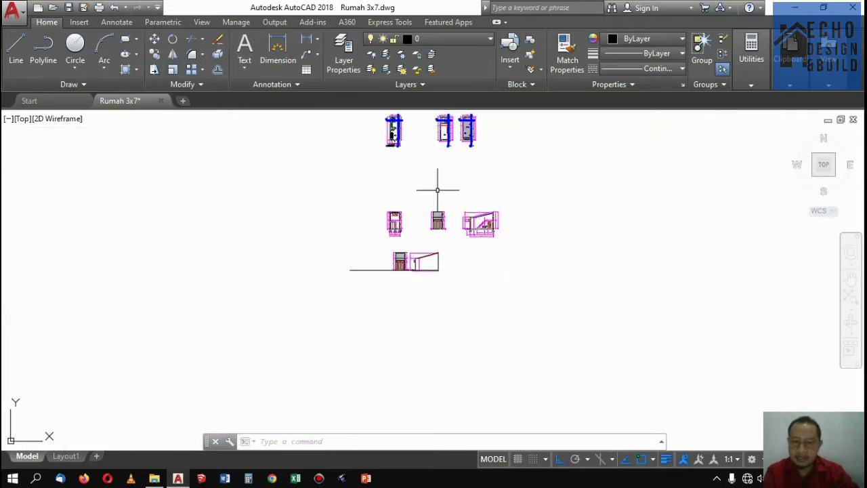
scroll(426, 170, "down", 2)
scroll(433, 163, "up", 3)
scroll(447, 155, "up", 3)
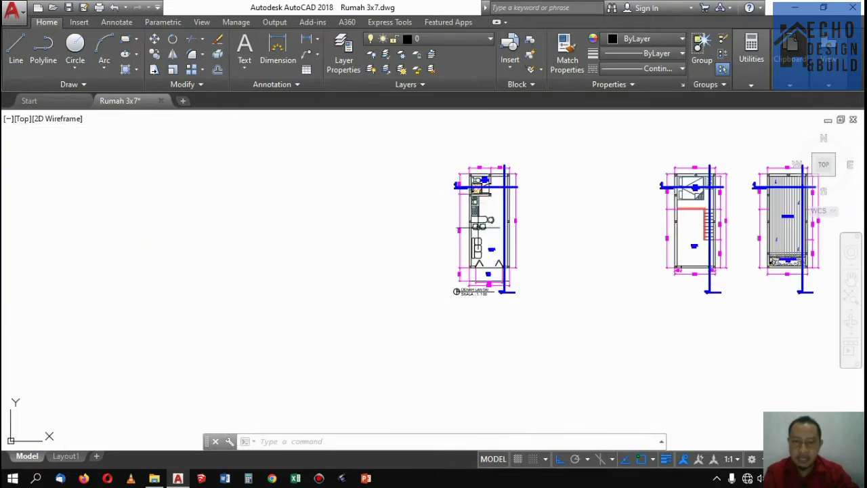
scroll(461, 156, "up", 2)
scroll(460, 135, "down", 3)
scroll(474, 169, "up", 3)
scroll(501, 169, "down", 1)
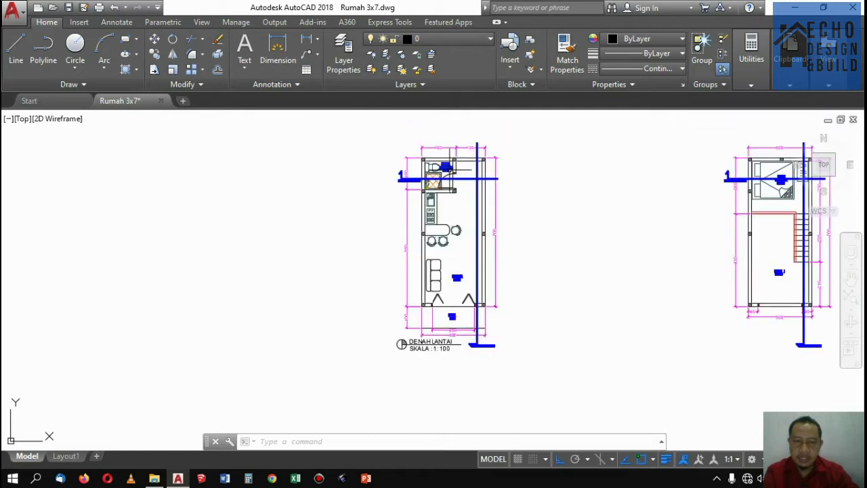
scroll(530, 168, "up", 1)
scroll(463, 196, "down", 3)
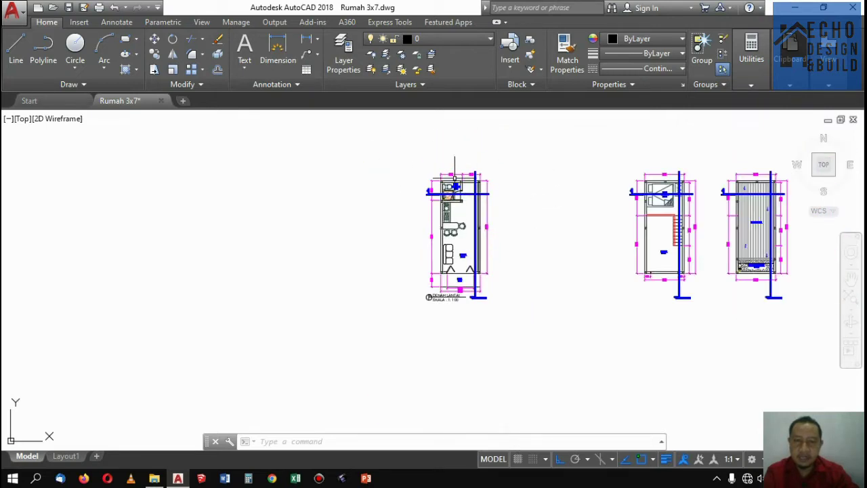
scroll(509, 229, "up", 2)
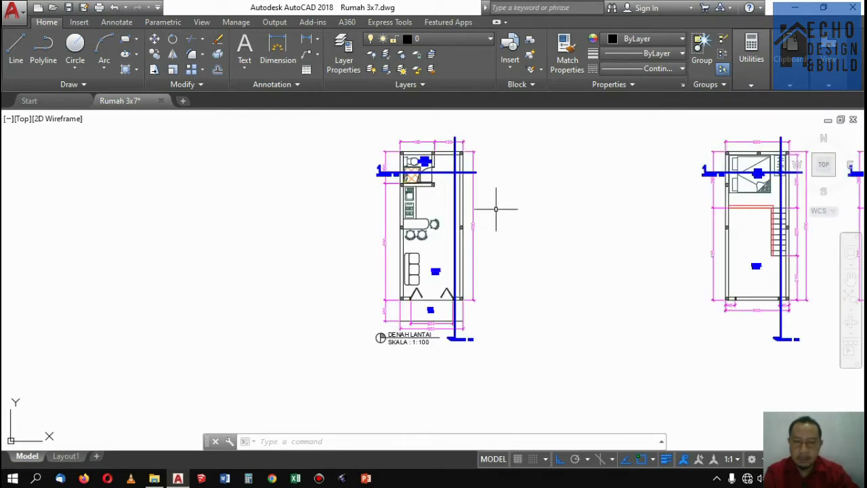
scroll(460, 271, "up", 4)
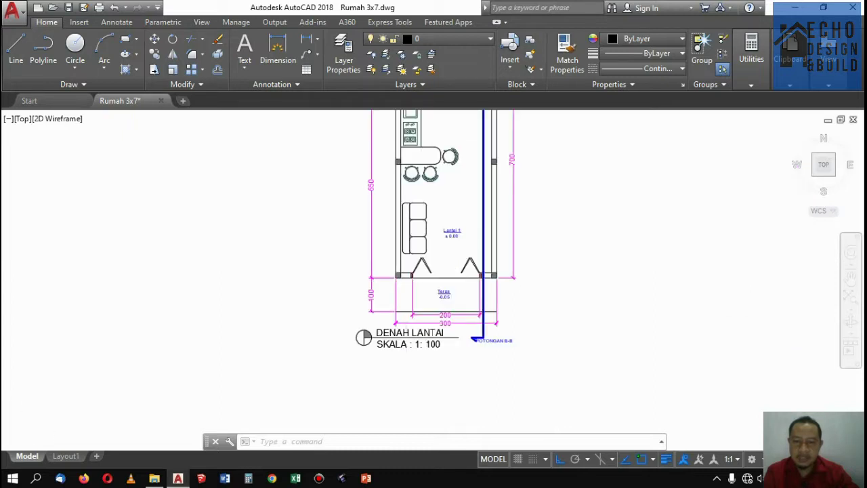
scroll(414, 238, "down", 8)
scroll(413, 238, "down", 3)
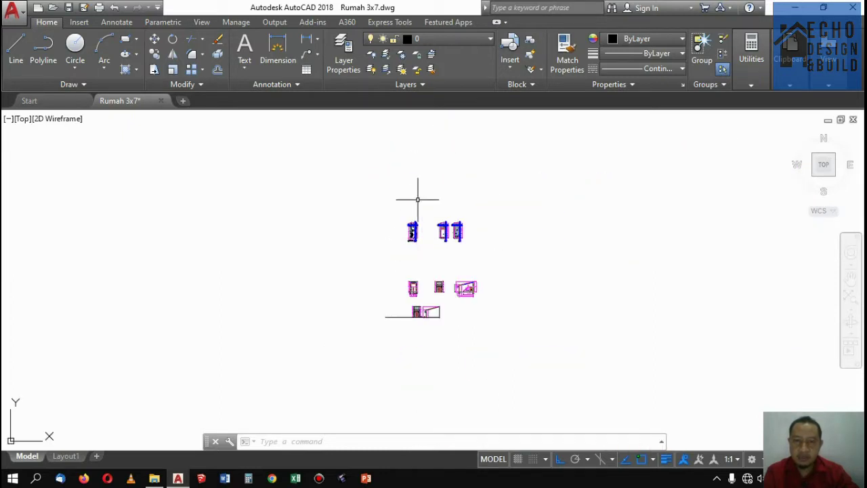
scroll(434, 201, "up", 2)
scroll(429, 232, "up", 2)
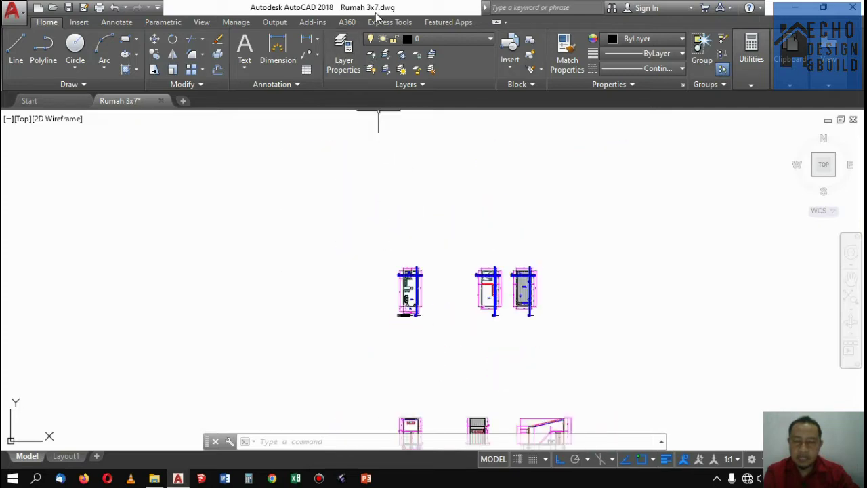
scroll(414, 264, "up", 3)
scroll(437, 305, "up", 3)
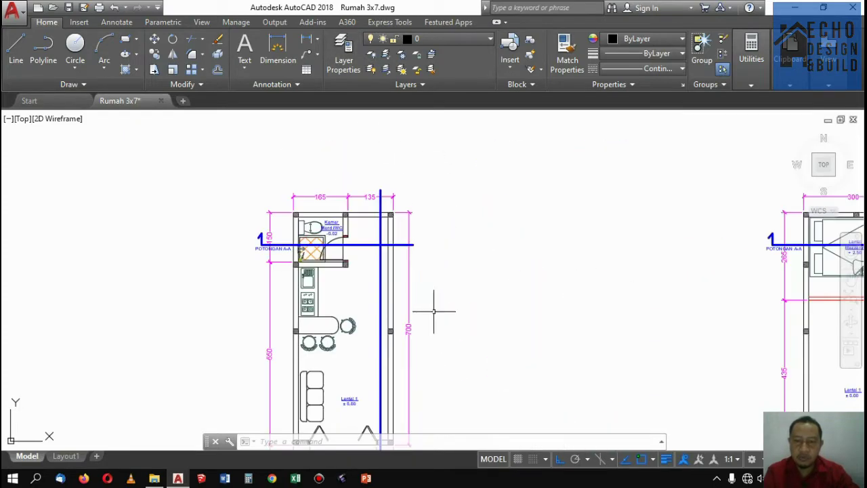
scroll(460, 203, "down", 5)
scroll(457, 242, "up", 3)
scroll(420, 210, "down", 2)
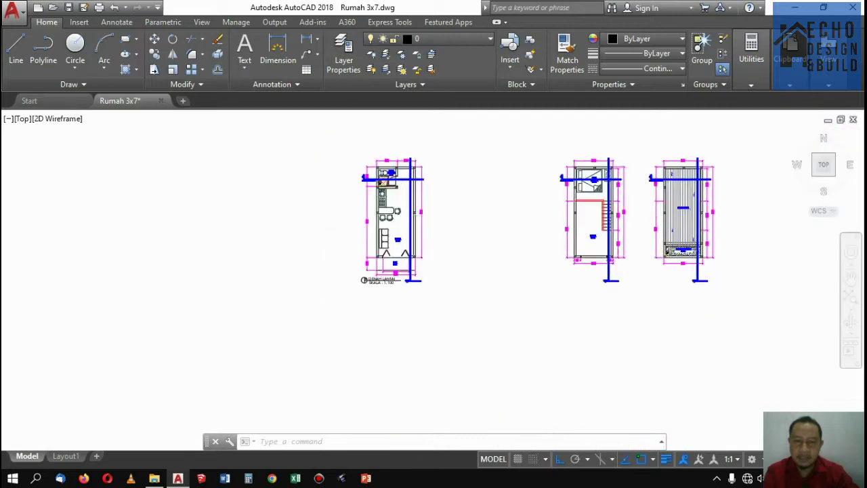
scroll(416, 193, "up", 4)
scroll(416, 242, "down", 4)
scroll(430, 230, "up", 3)
scroll(494, 203, "down", 3)
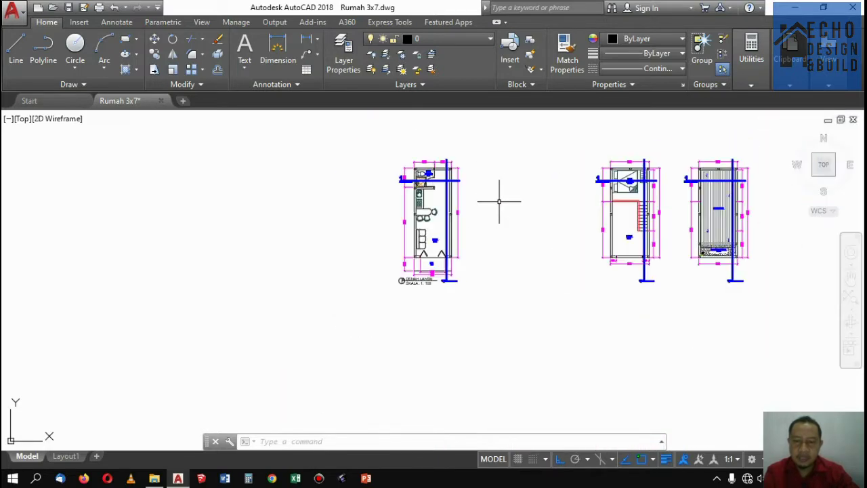
scroll(437, 268, "up", 4)
scroll(358, 346, "up", 2)
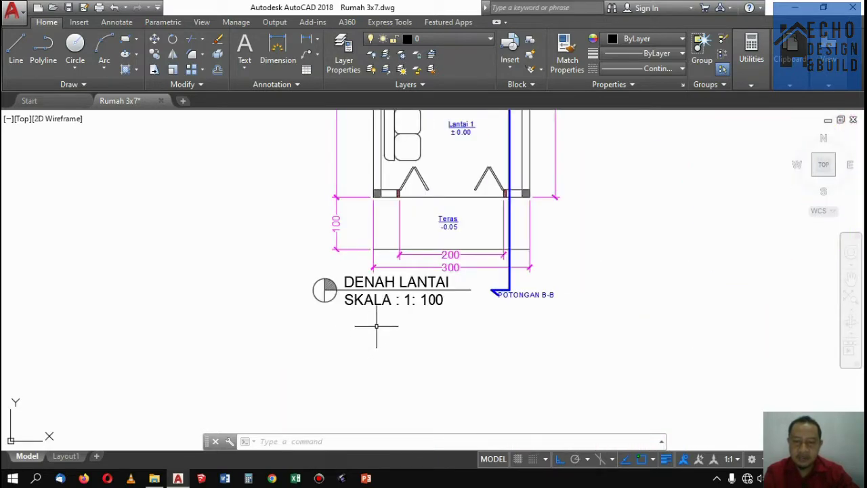
scroll(379, 312, "down", 3)
scroll(386, 298, "up", 3)
scroll(437, 291, "down", 3)
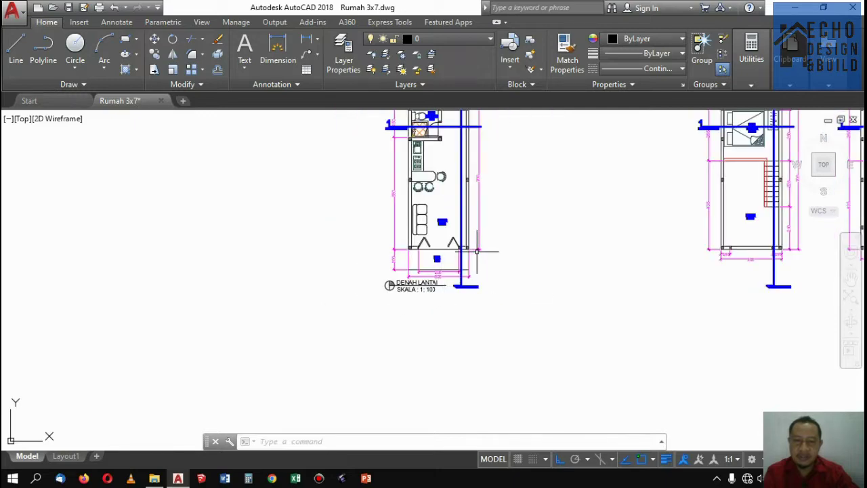
scroll(476, 251, "up", 4)
scroll(478, 252, "down", 4)
scroll(480, 253, "up", 4)
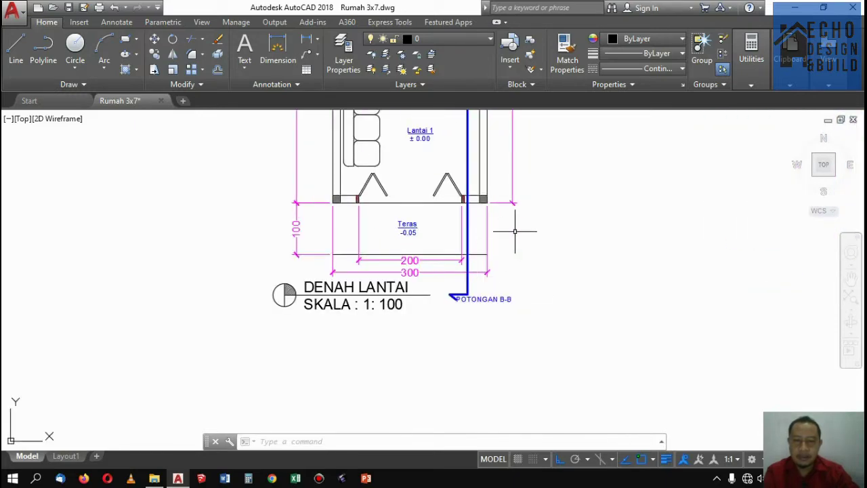
scroll(514, 231, "down", 2)
scroll(427, 240, "up", 2)
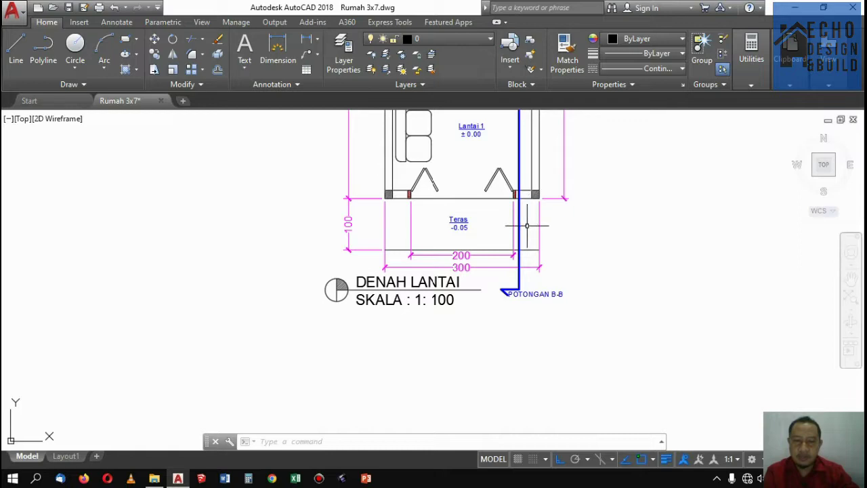
scroll(571, 211, "up", 2)
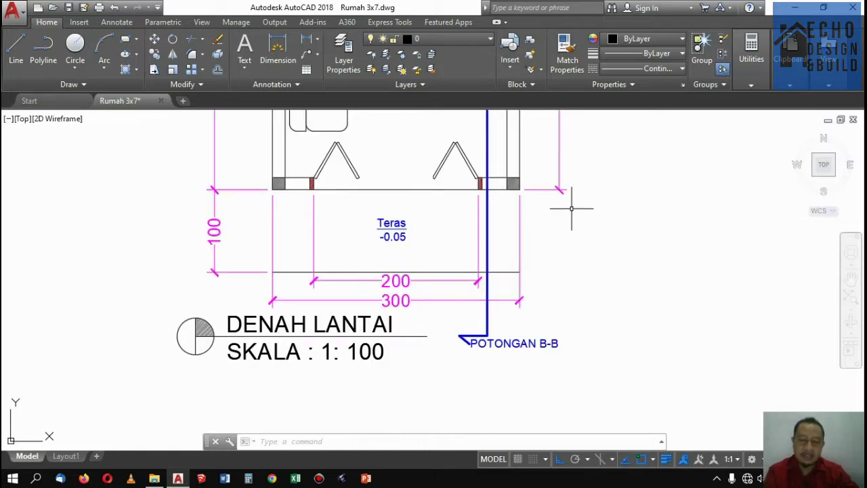
scroll(507, 300, "down", 7)
scroll(476, 251, "down", 2)
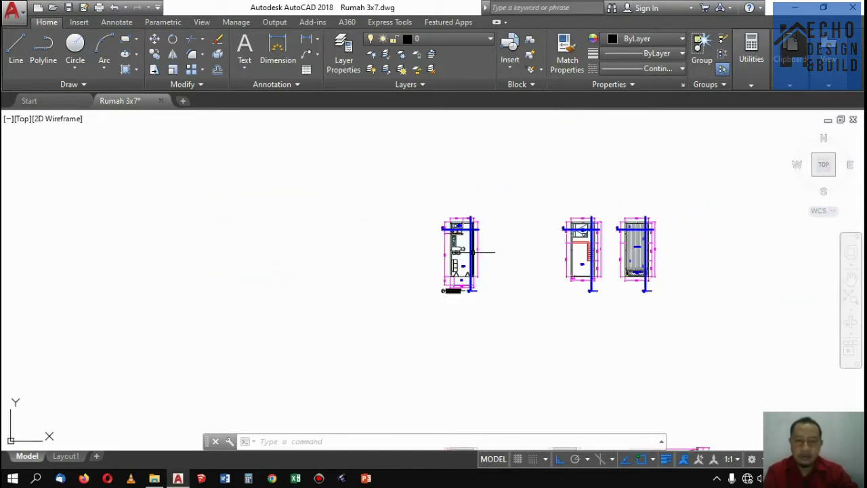
scroll(474, 257, "up", 1)
scroll(474, 277, "up", 4)
scroll(457, 290, "down", 3)
scroll(460, 277, "up", 3)
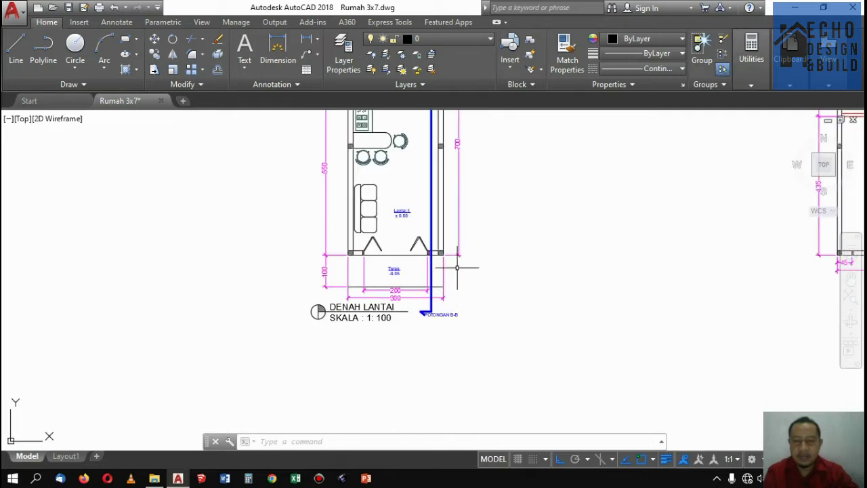
scroll(494, 277, "down", 2)
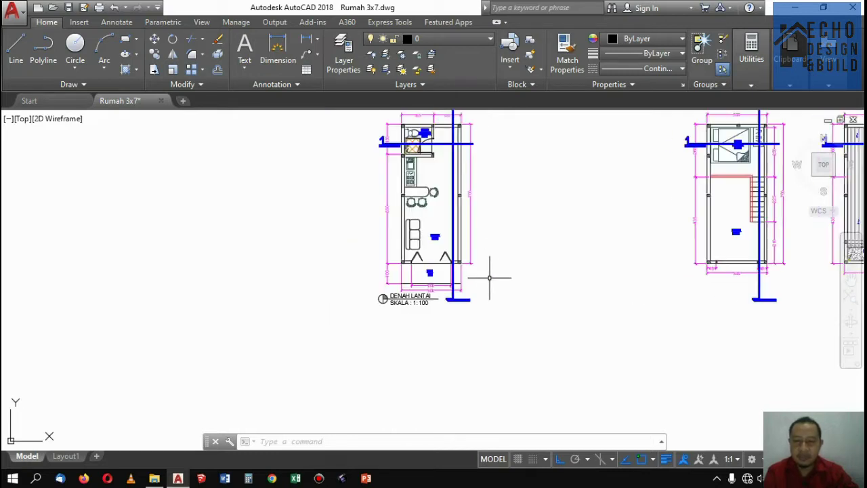
scroll(467, 284, "up", 3)
scroll(432, 290, "up", 2)
scroll(432, 291, "down", 1)
scroll(450, 296, "down", 5)
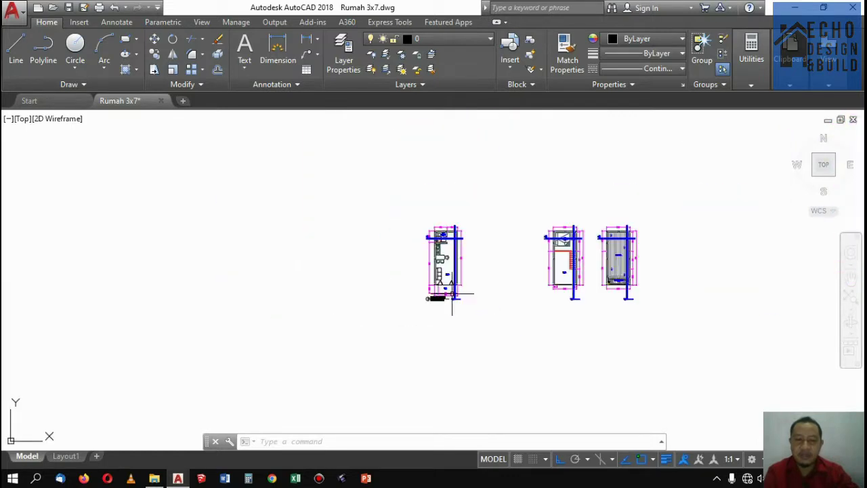
scroll(509, 344, "down", 2)
scroll(509, 344, "up", 3)
scroll(487, 318, "down", 2)
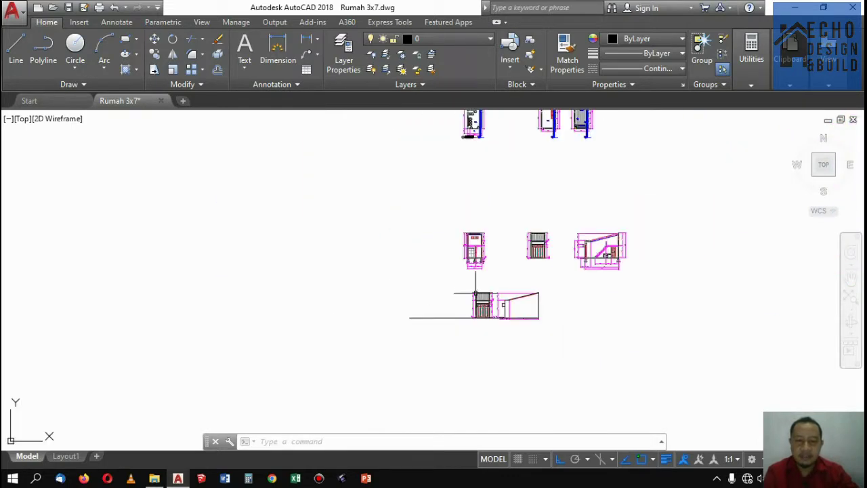
scroll(467, 322, "up", 3)
left_click(447, 292)
key("Delete")
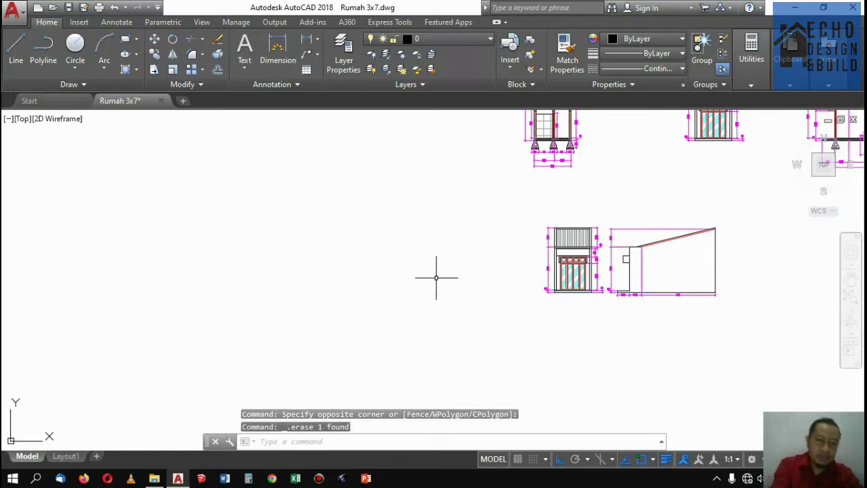
Step: Zoom around the floor plans, elevations and sections to confirm they remain intact
scroll(437, 277, "down", 2)
scroll(450, 257, "down", 3)
scroll(474, 245, "down", 1)
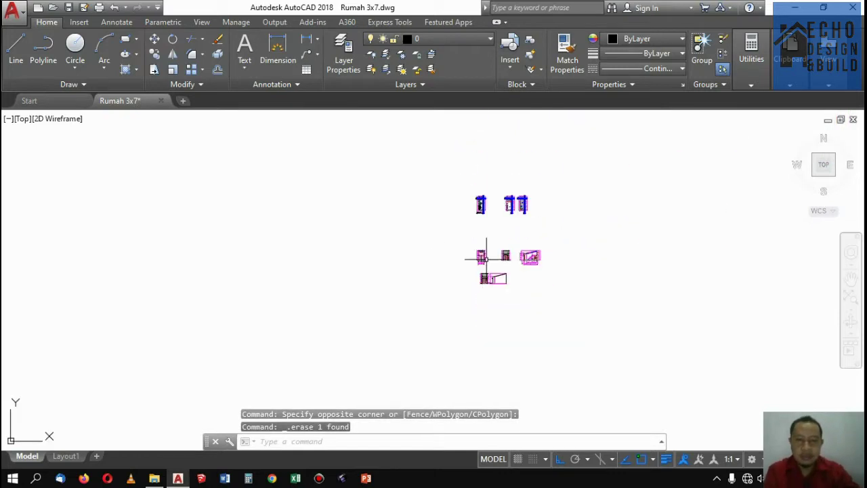
scroll(493, 217, "up", 2)
scroll(481, 196, "up", 4)
scroll(408, 200, "up", 4)
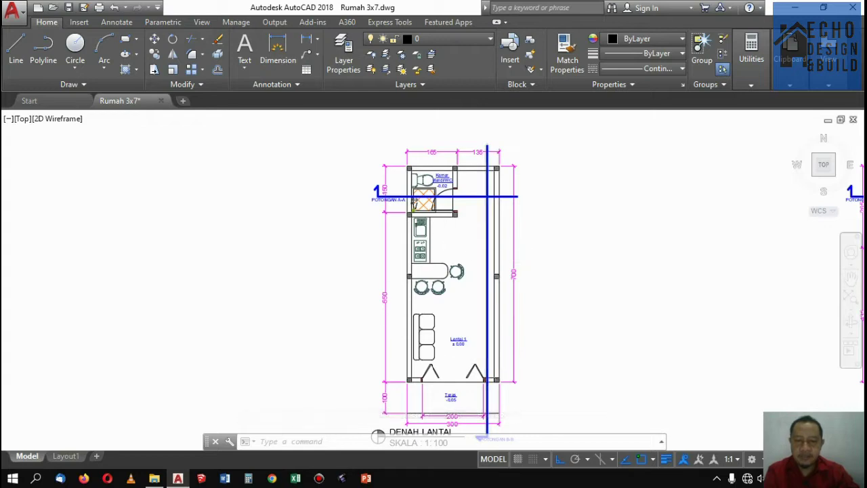
scroll(525, 258, "down", 3)
scroll(528, 268, "down", 2)
scroll(560, 267, "up", 2)
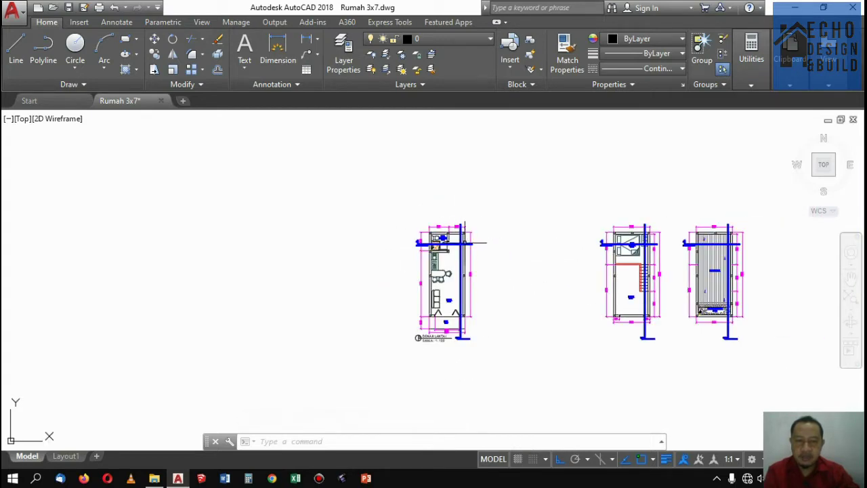
scroll(464, 242, "up", 2)
scroll(466, 241, "down", 1)
scroll(469, 241, "down", 3)
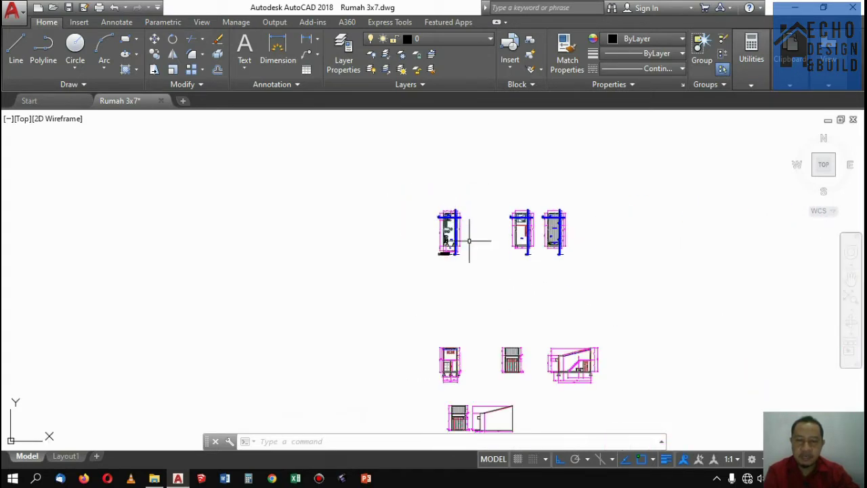
scroll(535, 360, "up", 3)
scroll(539, 244, "down", 2)
scroll(531, 270, "up", 2)
scroll(528, 283, "down", 1)
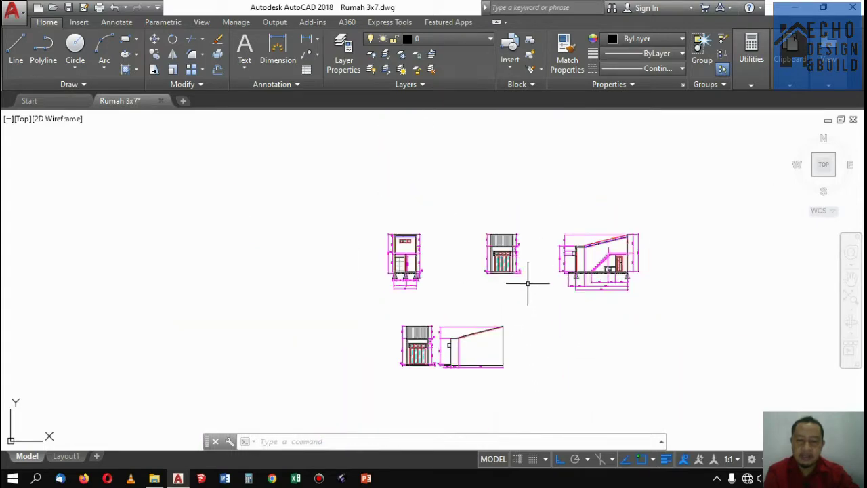
scroll(449, 341, "up", 2)
scroll(373, 291, "up", 3)
scroll(480, 248, "up", 2)
scroll(484, 266, "down", 5)
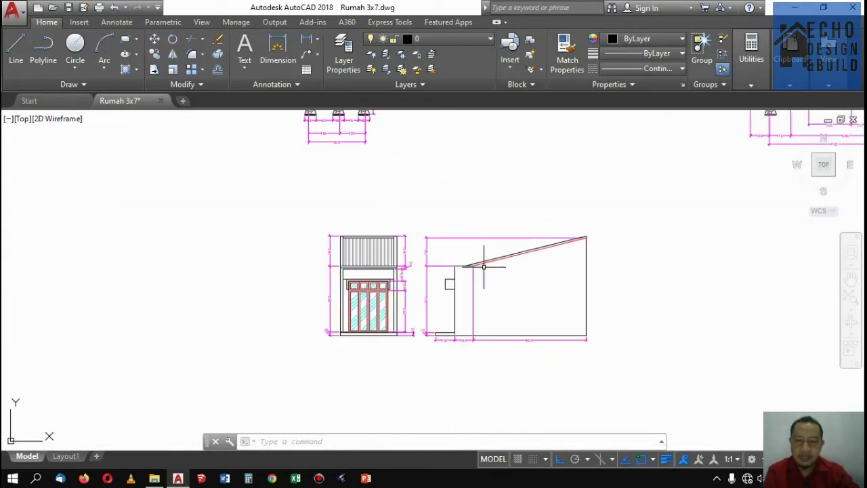
scroll(413, 270, "up", 2)
scroll(408, 283, "down", 2)
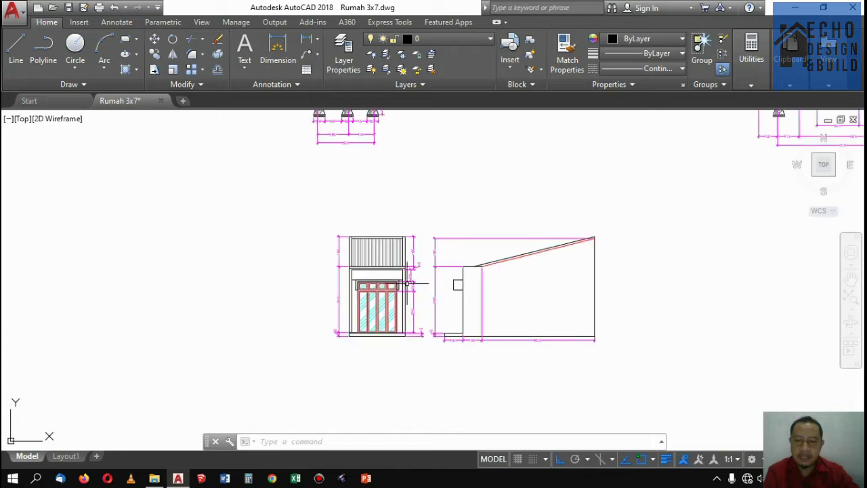
scroll(408, 284, "up", 5)
scroll(398, 291, "down", 5)
scroll(400, 258, "up", 4)
scroll(396, 262, "down", 2)
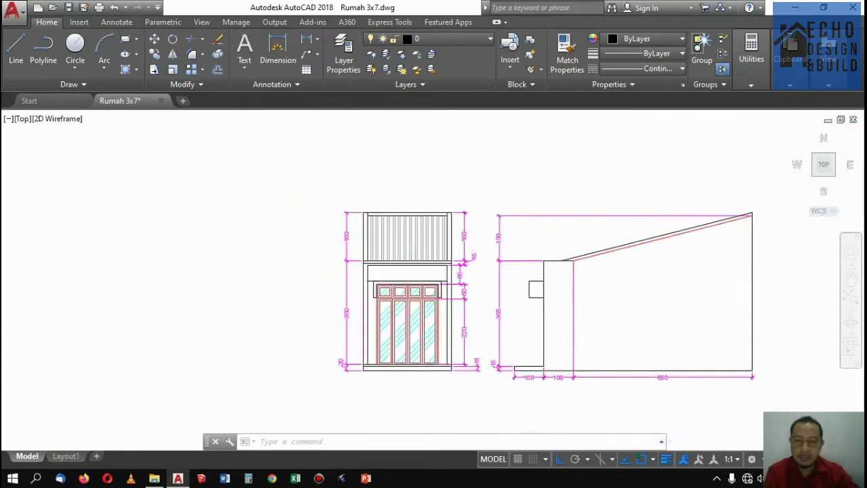
scroll(403, 288, "down", 5)
scroll(406, 284, "down", 2)
scroll(396, 199, "up", 3)
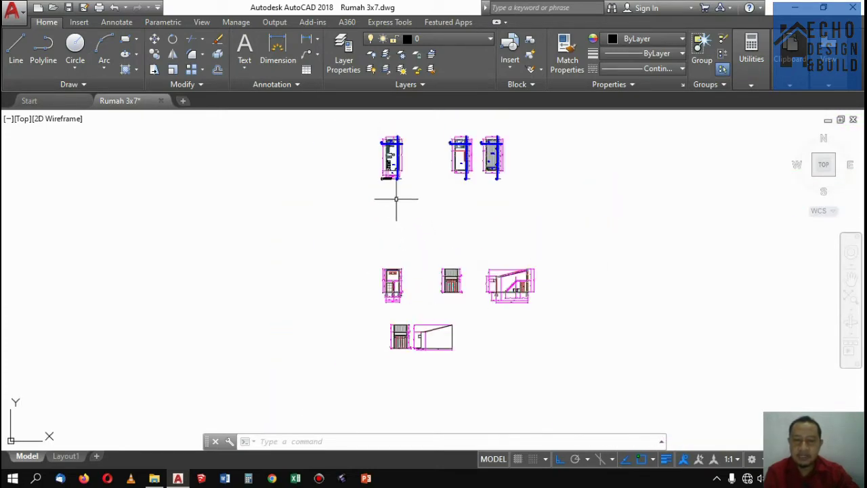
scroll(396, 199, "up", 5)
scroll(406, 223, "down", 4)
scroll(436, 227, "up", 3)
scroll(463, 218, "down", 6)
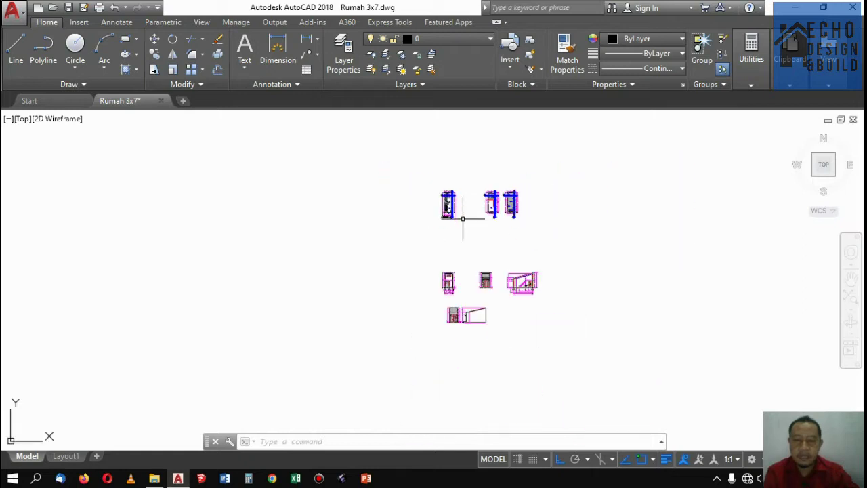
scroll(458, 251, "up", 2)
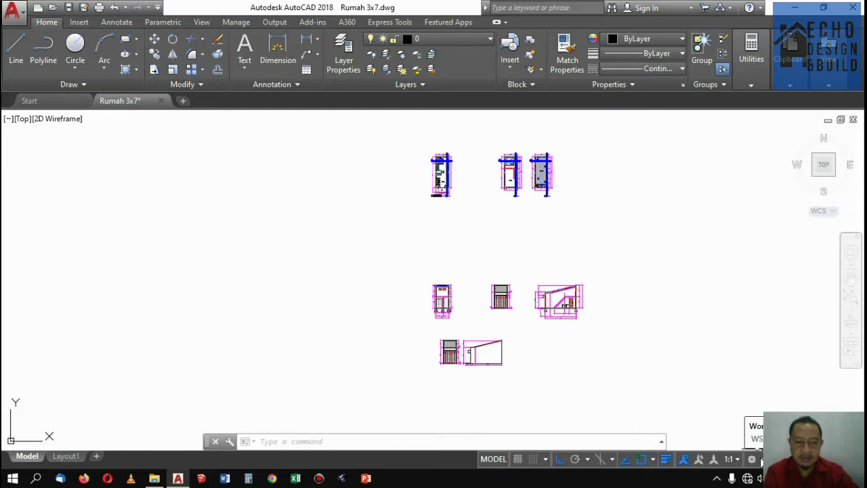
Step: Change the active workspace from the status-bar gear to 3D Modeling
left_click(751, 458)
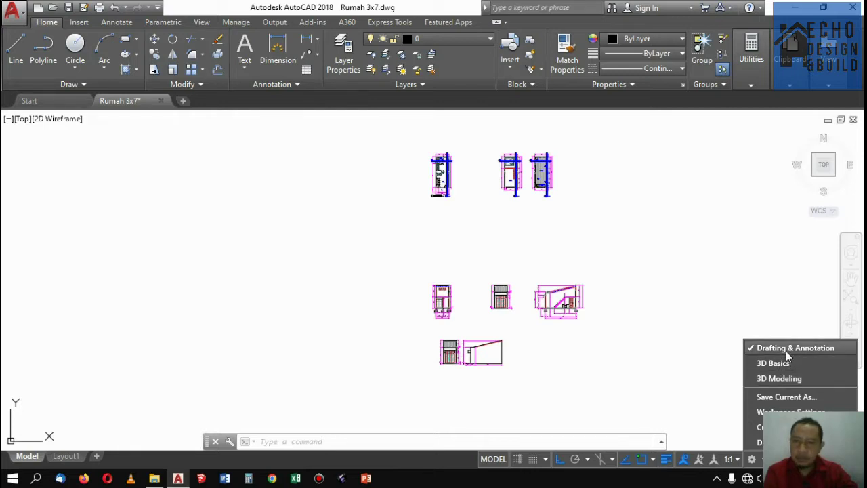
left_click(695, 363)
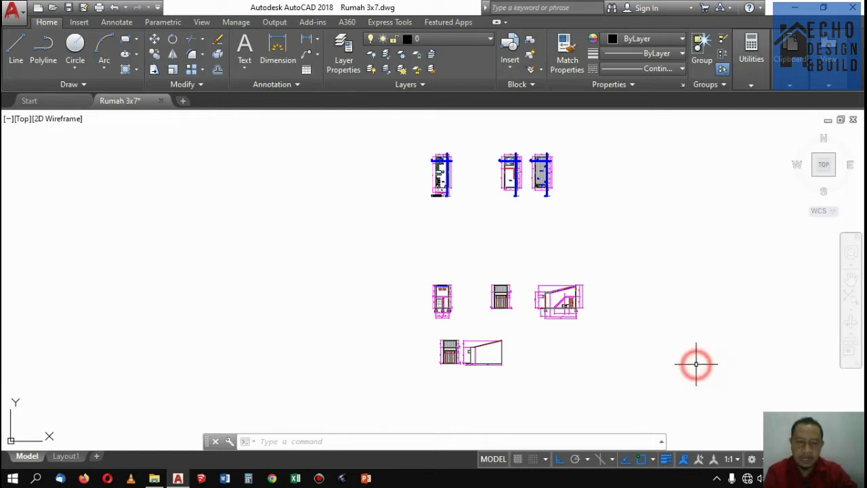
left_click(750, 458)
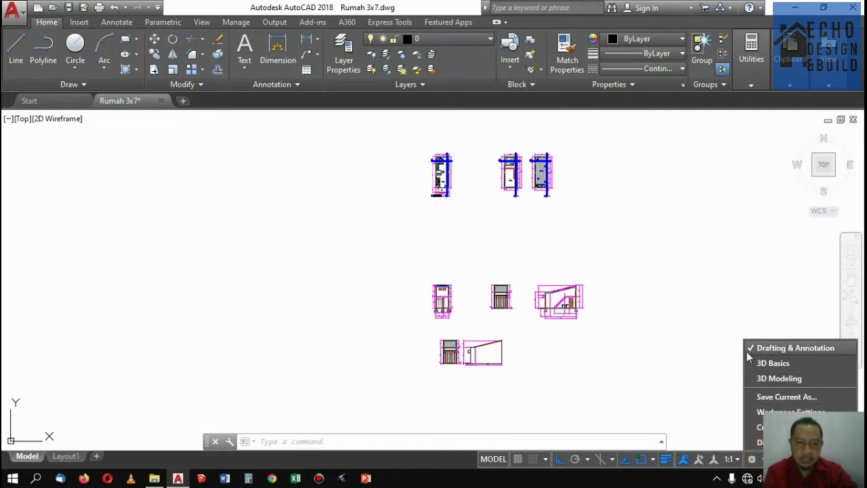
left_click(677, 237)
scroll(511, 338, "up", 4)
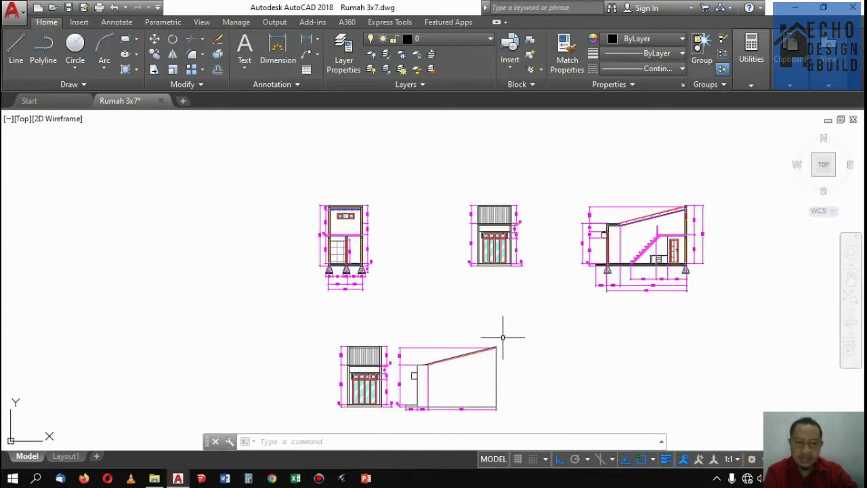
scroll(497, 332, "down", 4)
scroll(507, 257, "up", 4)
scroll(532, 271, "down", 4)
scroll(531, 270, "down", 2)
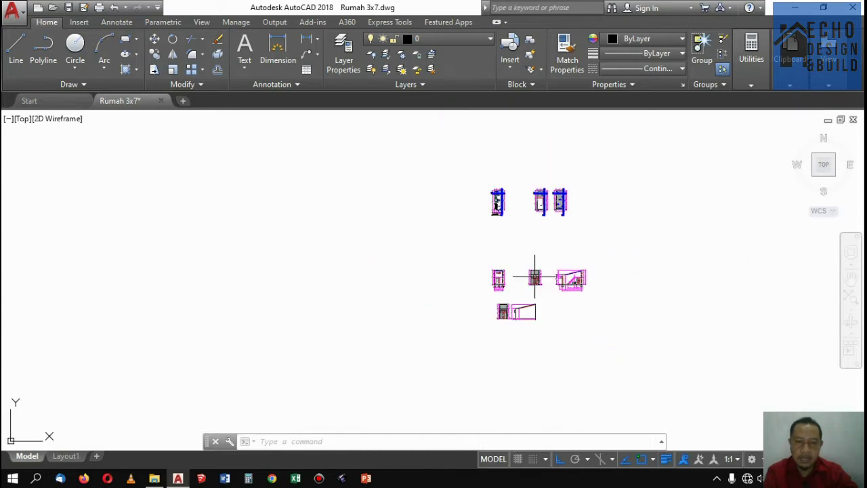
left_click(751, 459)
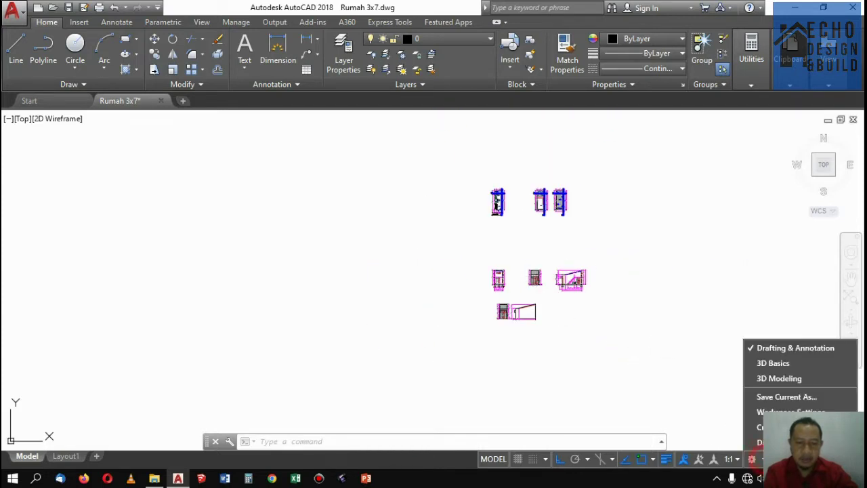
left_click(772, 376)
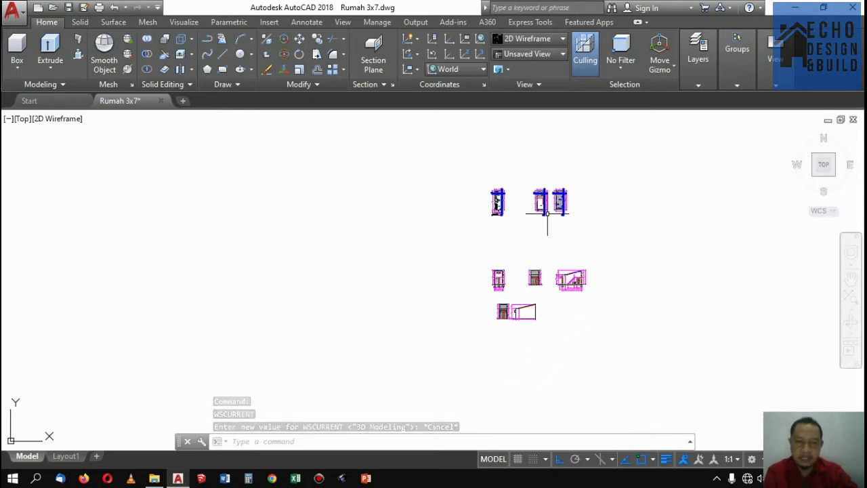
Step: Move the DENAH LANTAI title symbol, line and text slightly lower with M
scroll(514, 242, "up", 3)
scroll(443, 237, "down", 3)
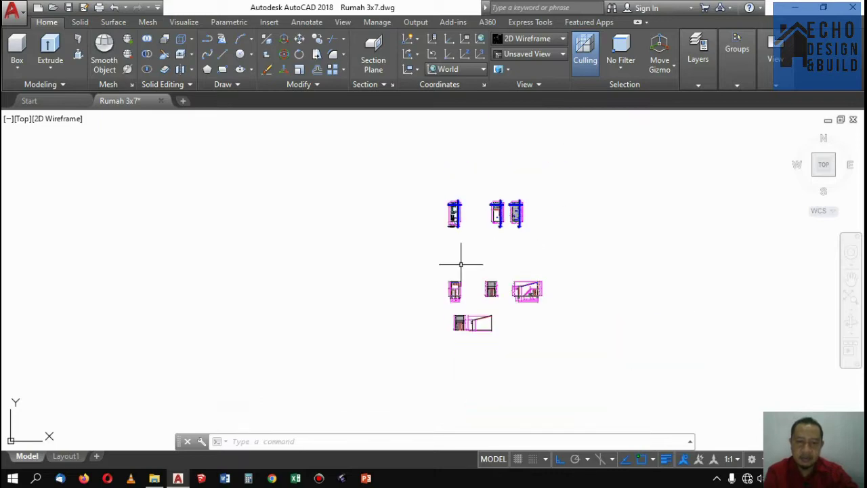
scroll(462, 224, "up", 1)
scroll(464, 213, "up", 4)
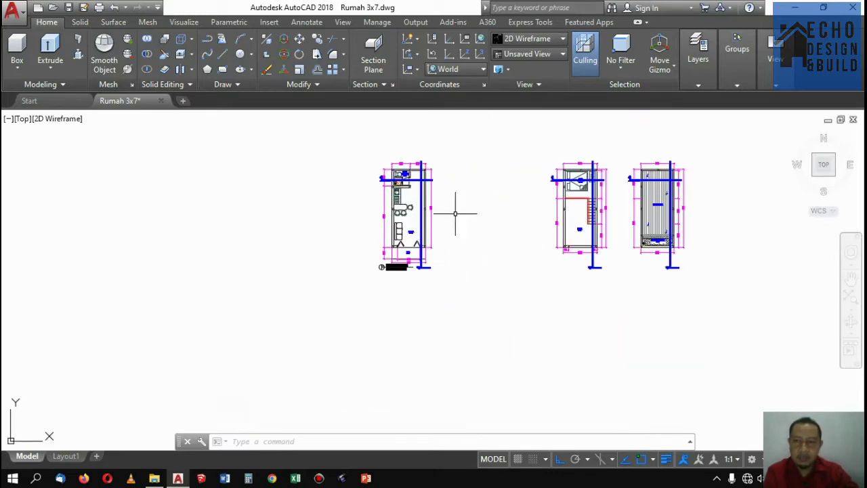
scroll(455, 213, "up", 3)
scroll(470, 187, "down", 4)
scroll(474, 187, "up", 1)
scroll(487, 179, "down", 2)
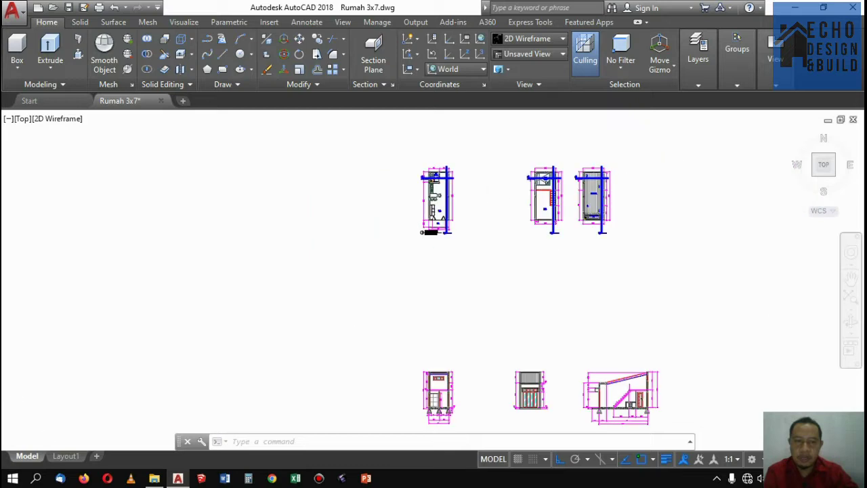
scroll(470, 164, "up", 4)
scroll(470, 164, "down", 4)
scroll(469, 164, "up", 4)
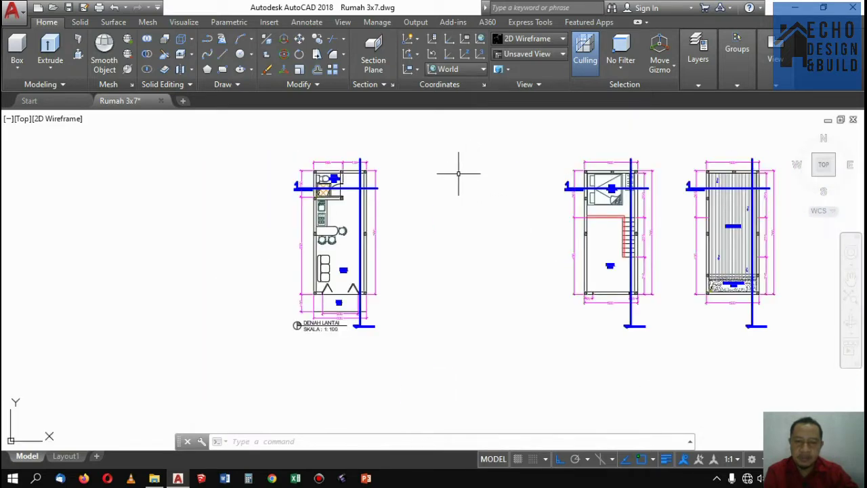
scroll(460, 173, "up", 2)
scroll(468, 196, "down", 5)
scroll(440, 224, "up", 4)
scroll(413, 261, "up", 3)
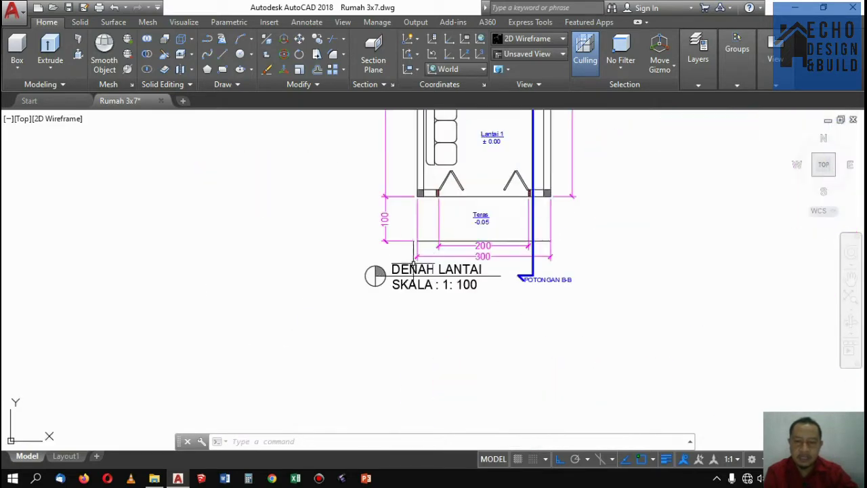
scroll(414, 260, "up", 3)
left_click(401, 291)
left_click(240, 200)
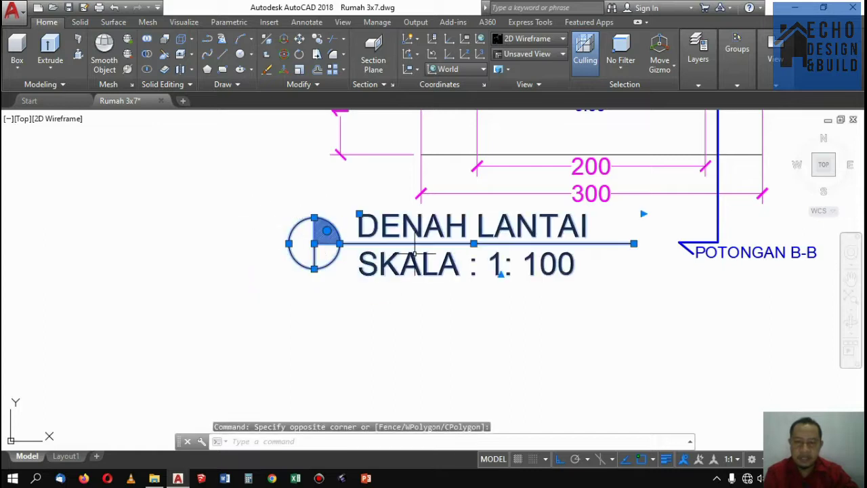
type("m")
key("Return")
scroll(593, 298, "down", 3)
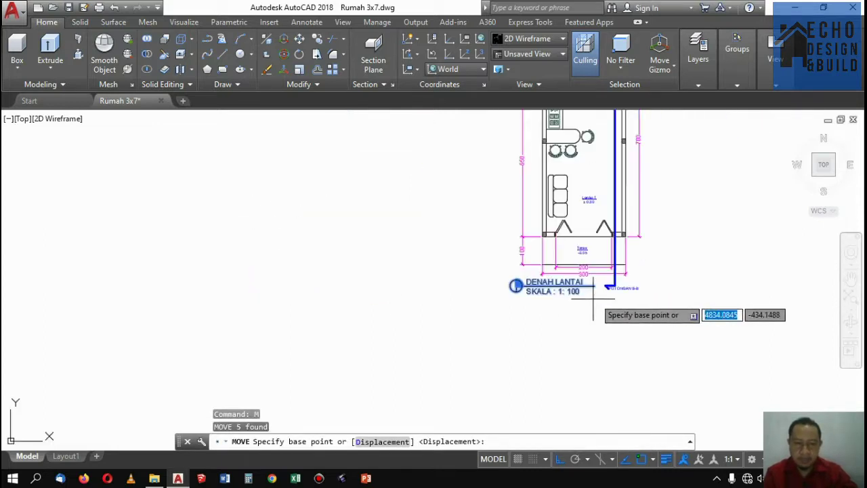
left_click(593, 298)
left_click(595, 317)
Step: Reposition the DENAH LANTAI title block again to sit directly beneath the first floor plan
left_click(556, 342)
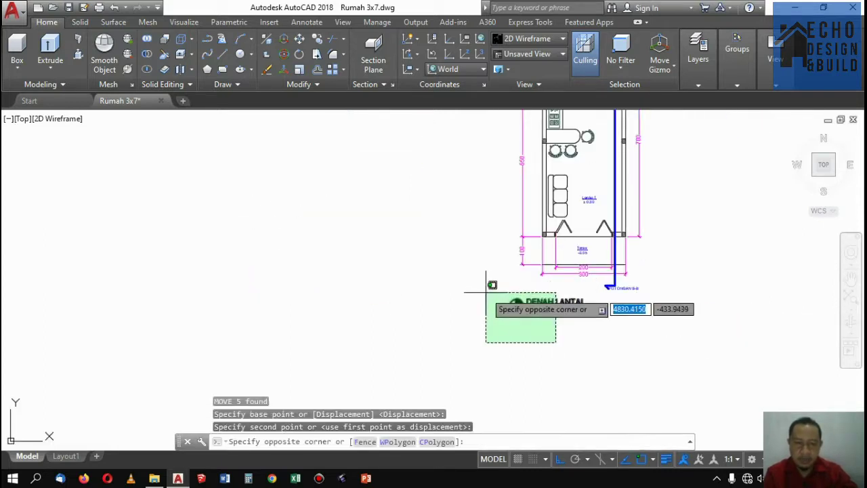
left_click(485, 292)
key("Return")
scroll(545, 359, "up", 5)
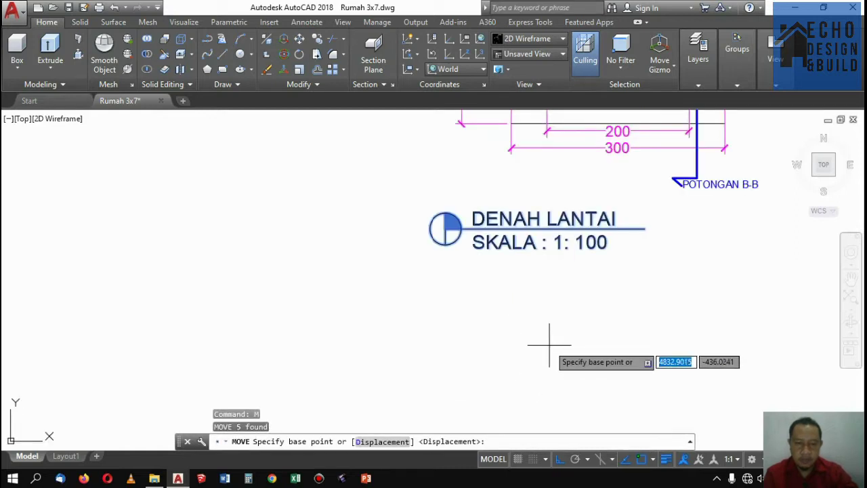
left_click(550, 345)
left_click(632, 332)
scroll(629, 329, "down", 5)
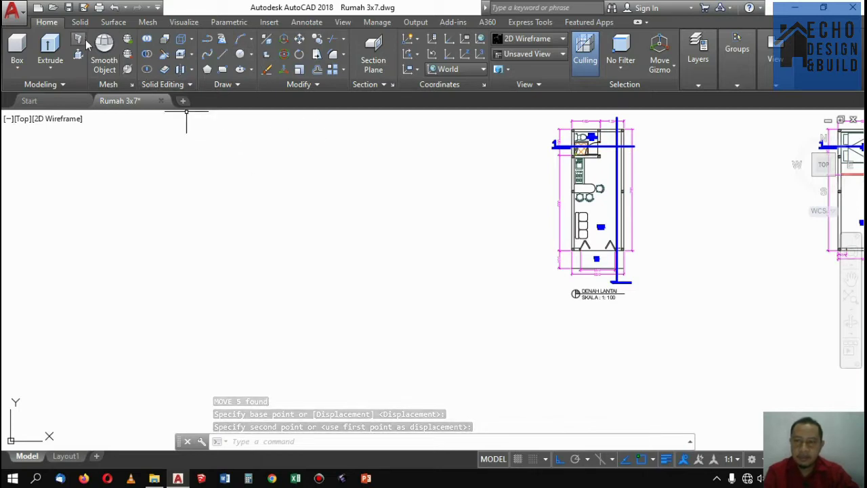
scroll(478, 183, "down", 5)
scroll(487, 178, "up", 3)
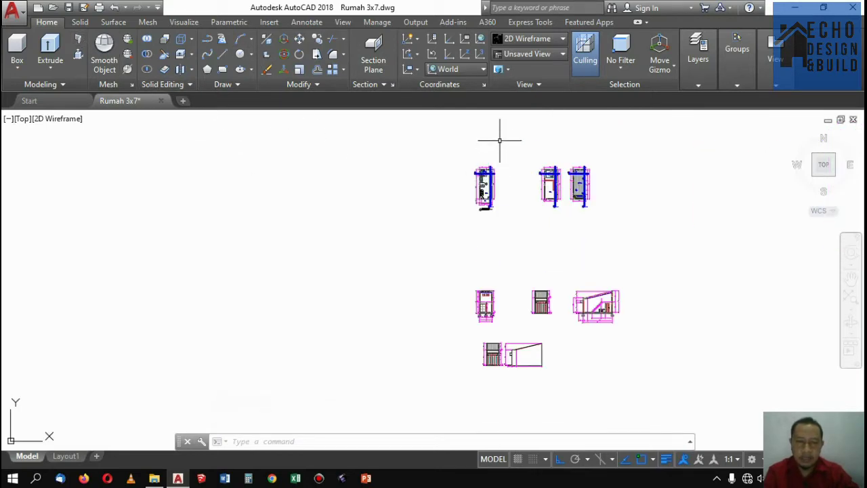
scroll(501, 136, "up", 5)
scroll(492, 183, "down", 2)
scroll(474, 162, "down", 3)
scroll(474, 177, "up", 3)
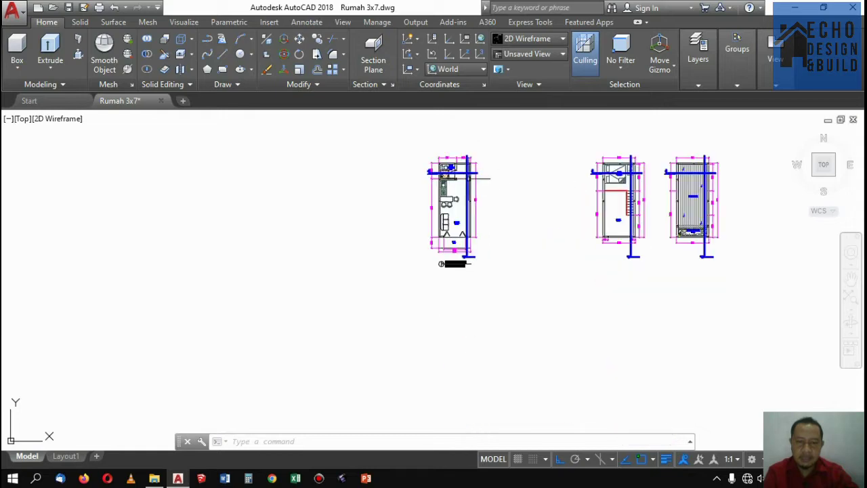
scroll(443, 158, "up", 4)
scroll(450, 153, "down", 5)
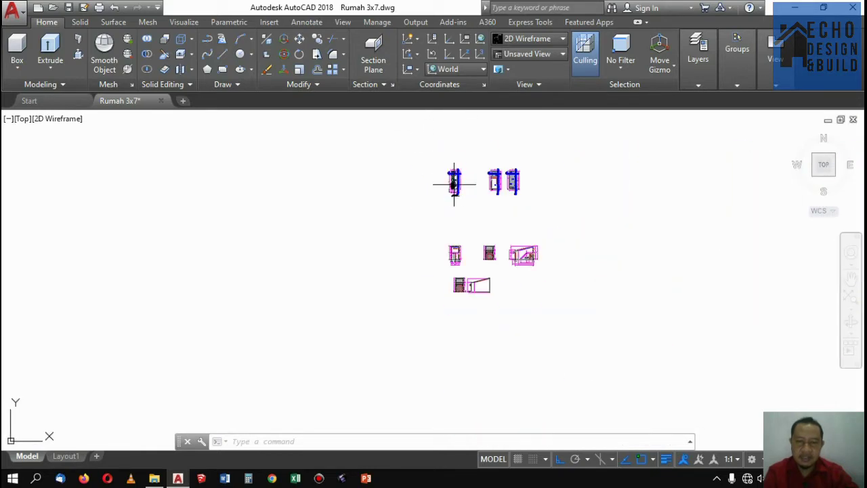
Step: Copy all the drawings to a spot right of the originals
left_click(433, 152)
left_click(623, 334)
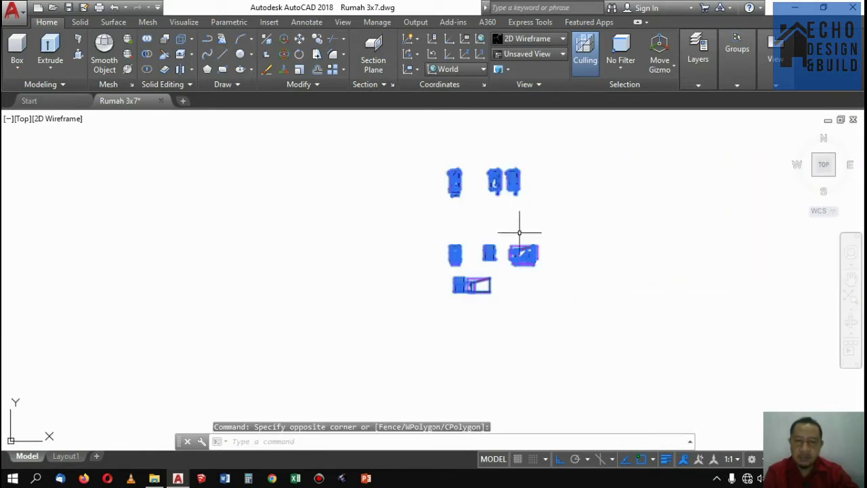
left_click(317, 41)
scroll(501, 142, "up", 3)
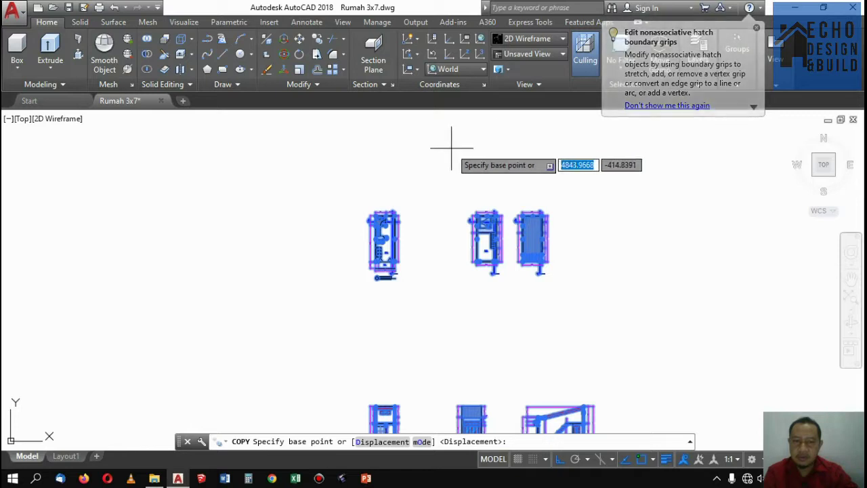
scroll(453, 145, "down", 1)
left_click(477, 147)
scroll(480, 149, "down", 2)
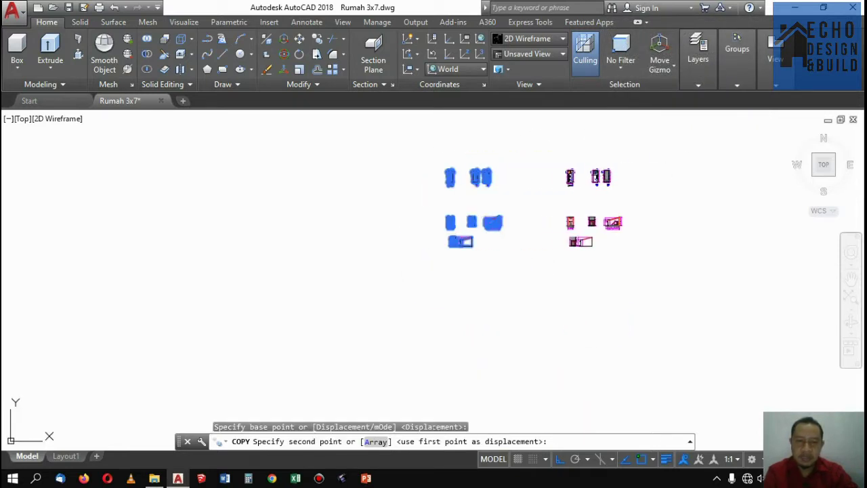
left_click(588, 152)
key("Return")
Step: Erase the floor-plan title, its symbol and the section marks on the plan
scroll(570, 170, "up", 4)
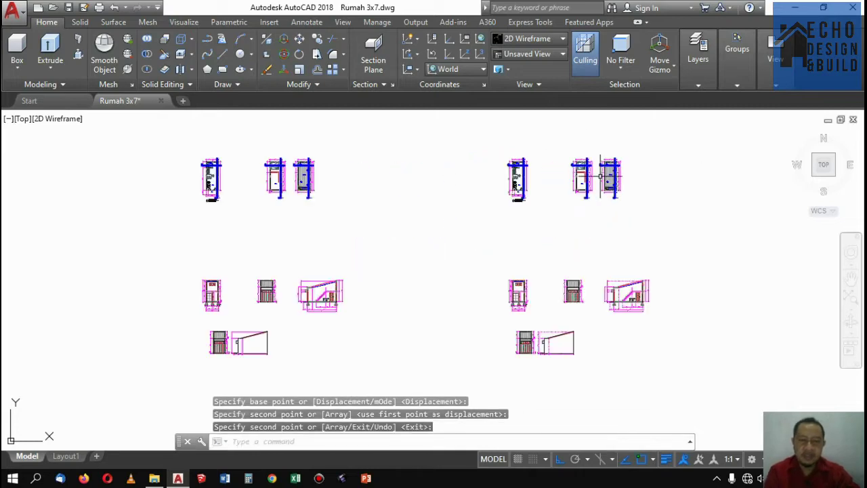
scroll(542, 184, "down", 6)
scroll(508, 190, "up", 6)
scroll(434, 194, "up", 3)
scroll(447, 190, "down", 3)
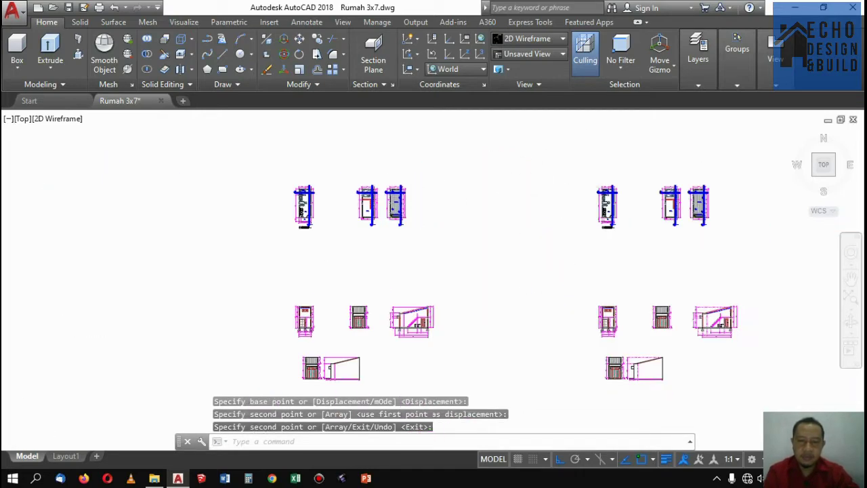
scroll(508, 176, "up", 5)
scroll(512, 175, "up", 2)
scroll(529, 248, "down", 5)
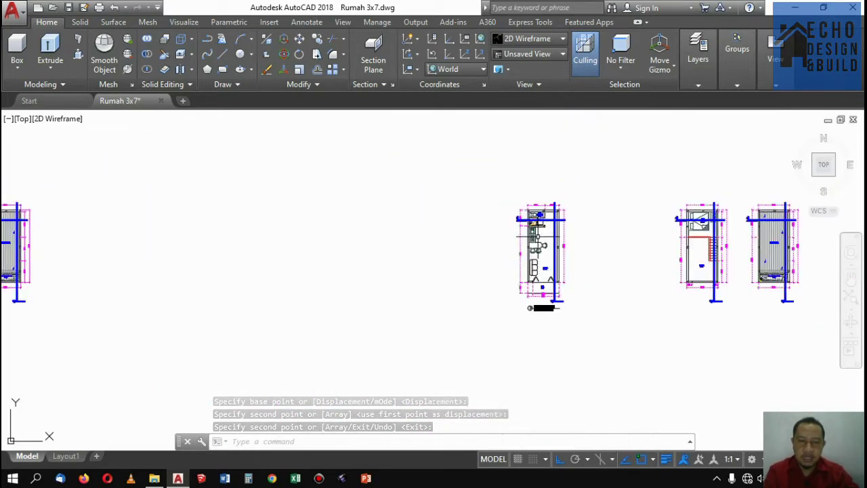
scroll(571, 251, "up", 3)
scroll(540, 177, "up", 3)
scroll(542, 203, "up", 2)
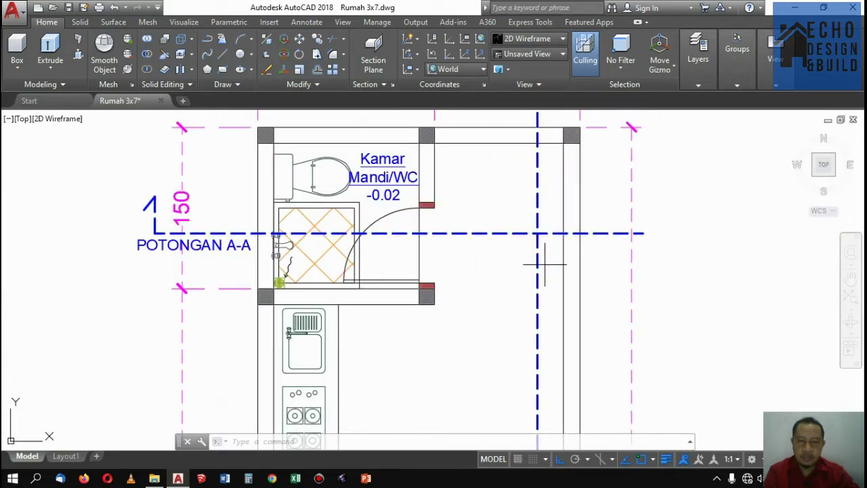
left_click(547, 237)
scroll(519, 203, "down", 4)
left_click(453, 229)
scroll(454, 228, "up", 4)
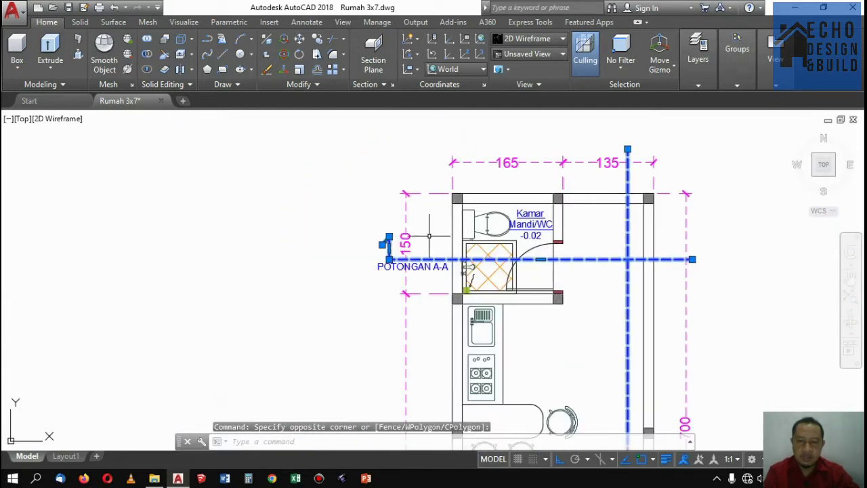
left_click(398, 284)
scroll(507, 178, "down", 4)
scroll(521, 201, "down", 5)
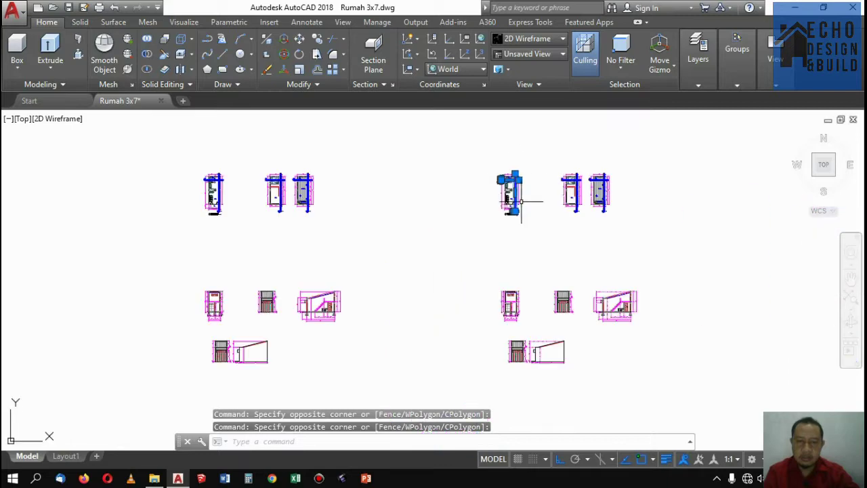
scroll(521, 201, "up", 4)
scroll(499, 230, "up", 3)
left_click(579, 320)
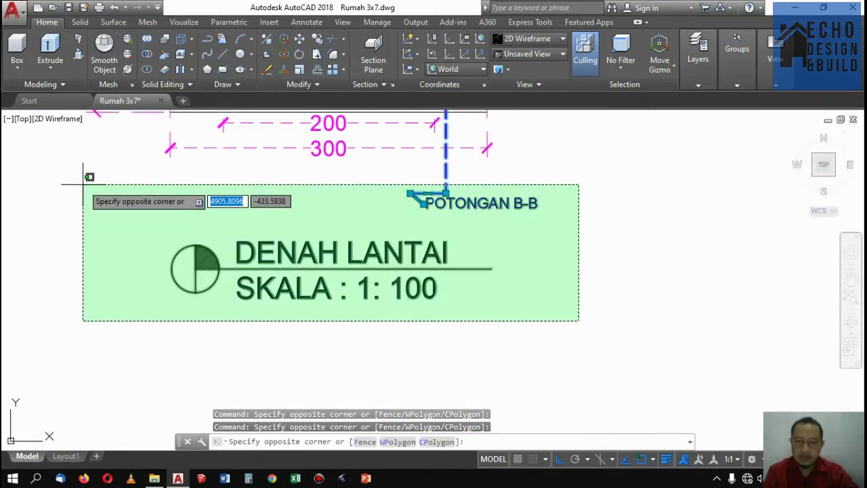
left_click(84, 183)
key("Delete")
Step: Erase the blue centrelines near the stair and the POTONGAN A-A markers with their text
scroll(124, 201, "down", 2)
scroll(280, 247, "down", 3)
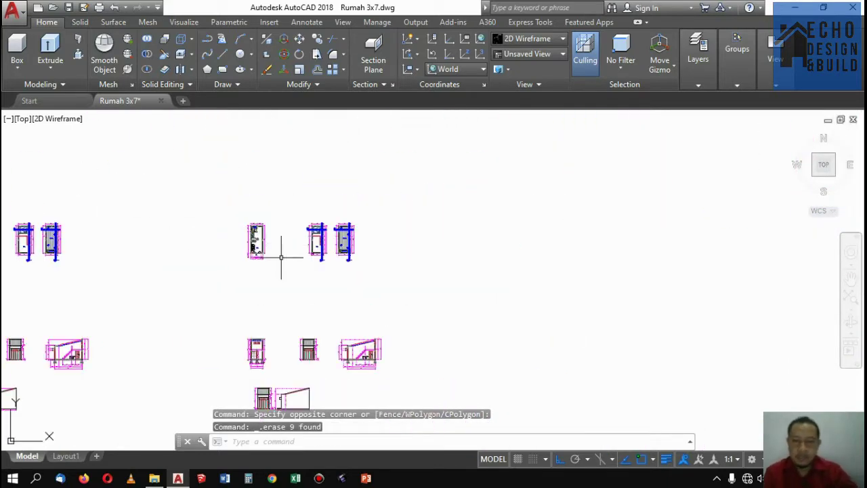
scroll(350, 164, "up", 3)
scroll(408, 218, "up", 2)
scroll(320, 278, "up", 3)
scroll(312, 318, "up", 4)
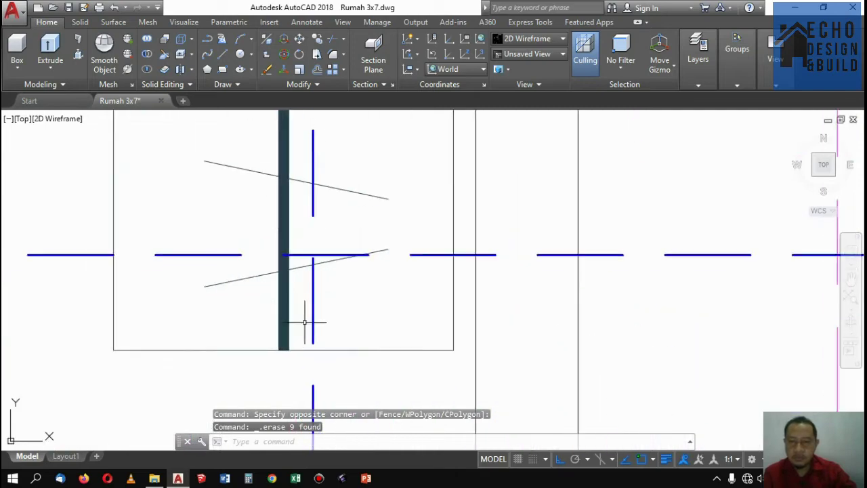
scroll(319, 260, "up", 2)
left_click(317, 260)
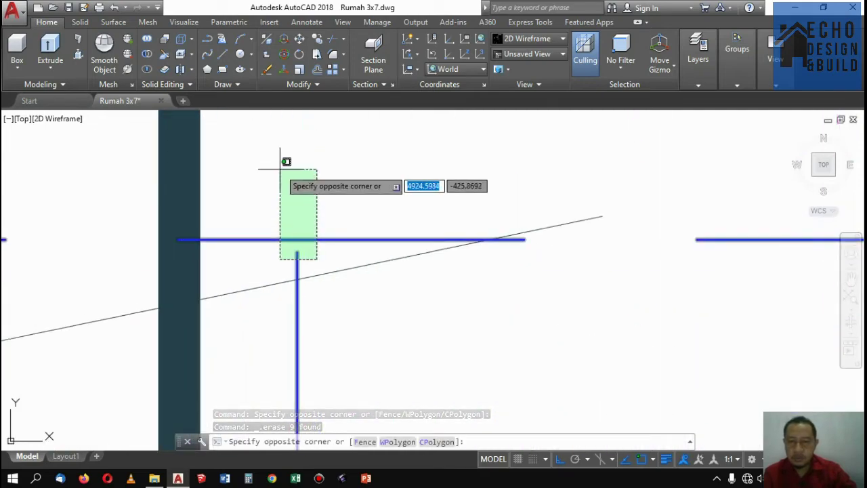
left_click(284, 162)
scroll(362, 224, "down", 5)
scroll(383, 234, "down", 2)
scroll(339, 262, "up", 4)
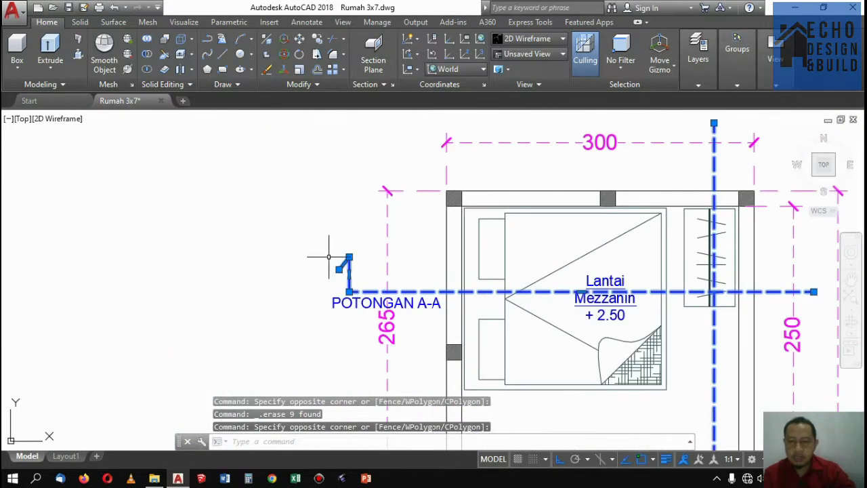
scroll(344, 348, "up", 2)
left_click(345, 348)
left_click(322, 264)
scroll(322, 264, "down", 5)
scroll(321, 264, "down", 2)
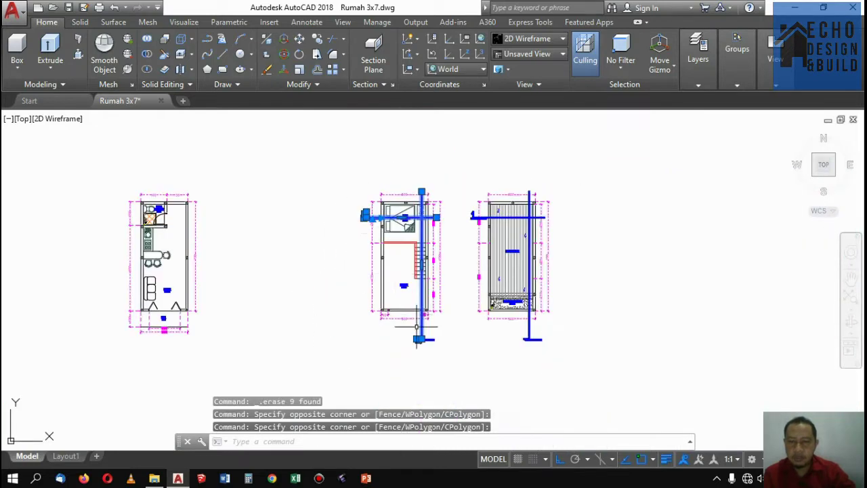
scroll(449, 348, "up", 4)
left_click(447, 345)
left_click(411, 301)
scroll(440, 332, "down", 3)
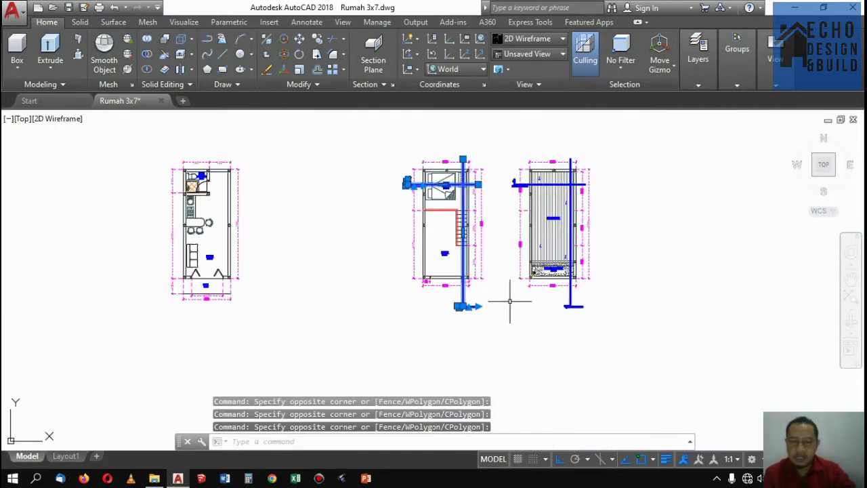
scroll(512, 294, "up", 3)
scroll(517, 262, "down", 3)
scroll(546, 223, "up", 3)
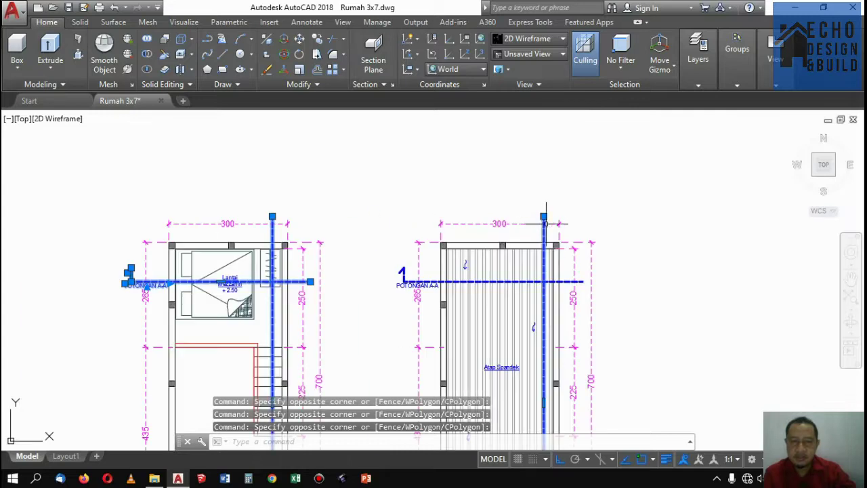
scroll(401, 285, "up", 5)
left_click(318, 348)
left_click(261, 185)
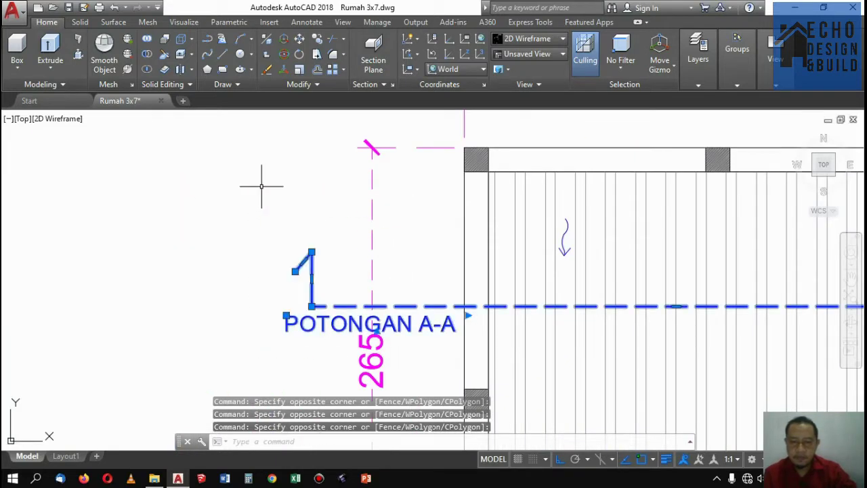
key("Delete")
scroll(343, 185, "down", 5)
scroll(350, 194, "up", 1)
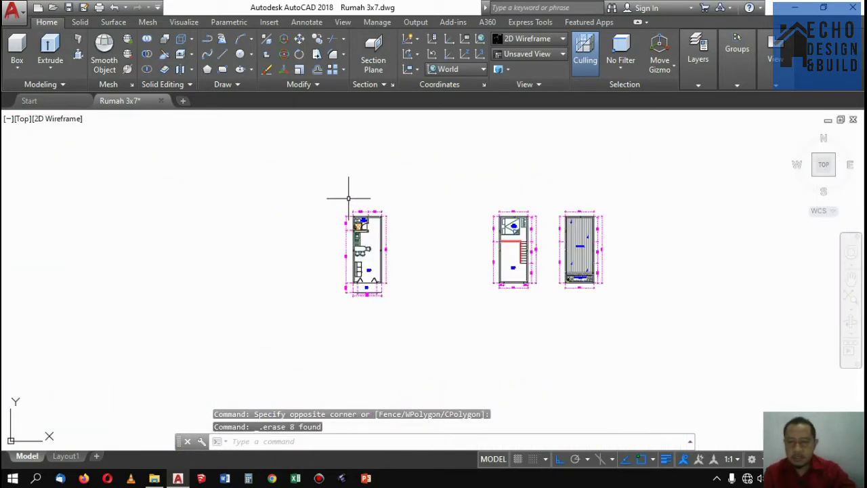
scroll(404, 281, "up", 2)
scroll(404, 281, "up", 4)
scroll(386, 287, "down", 4)
scroll(434, 244, "up", 4)
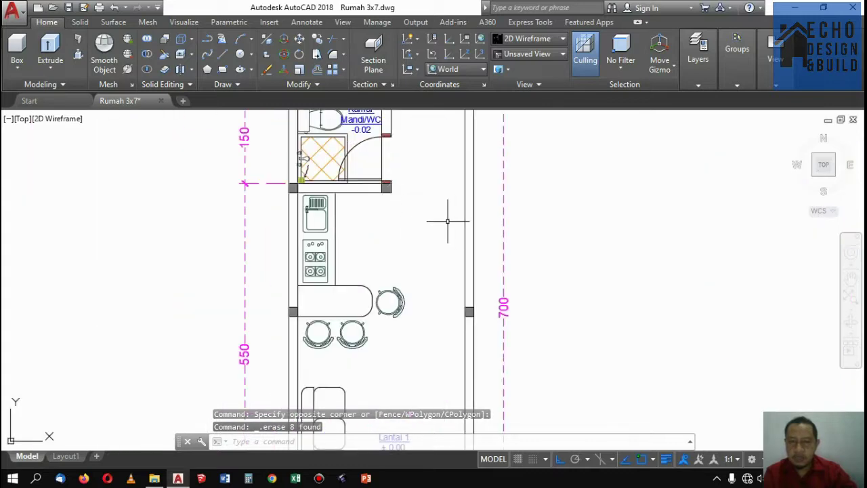
Step: Select the right wall lines and turn the ViewCube from Top to SE Isometric
left_click_drag(495, 249, 455, 219)
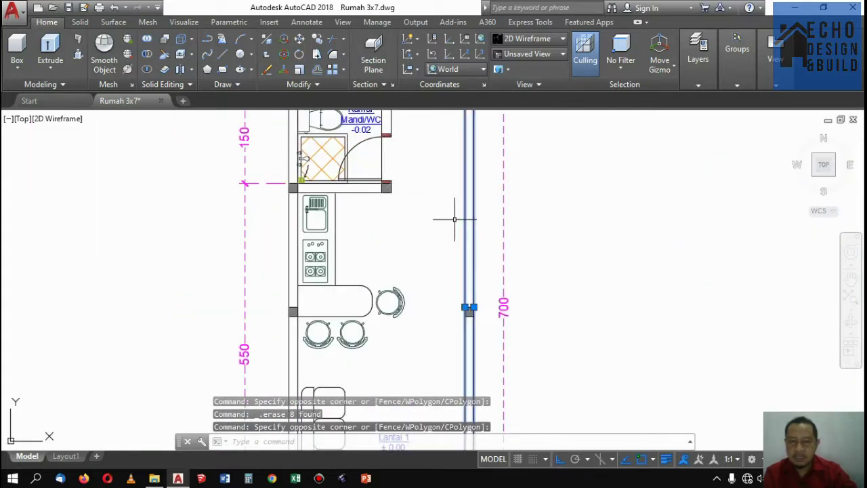
left_click(835, 180)
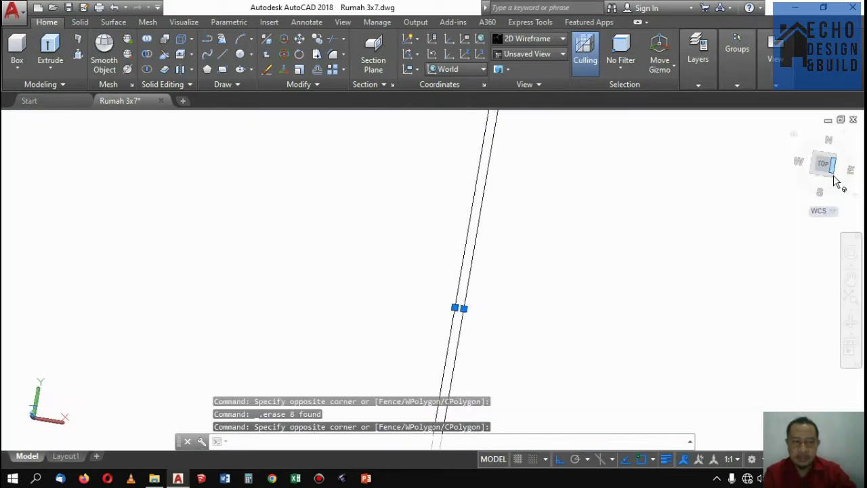
left_click(815, 169)
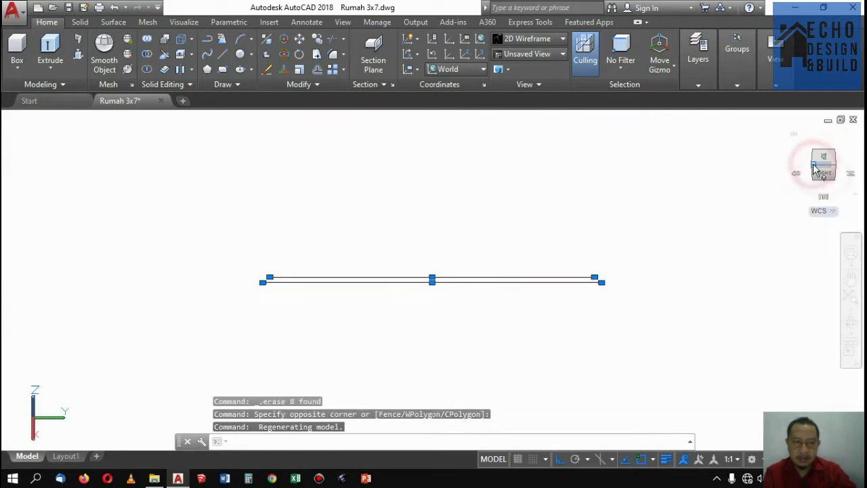
left_click(829, 168)
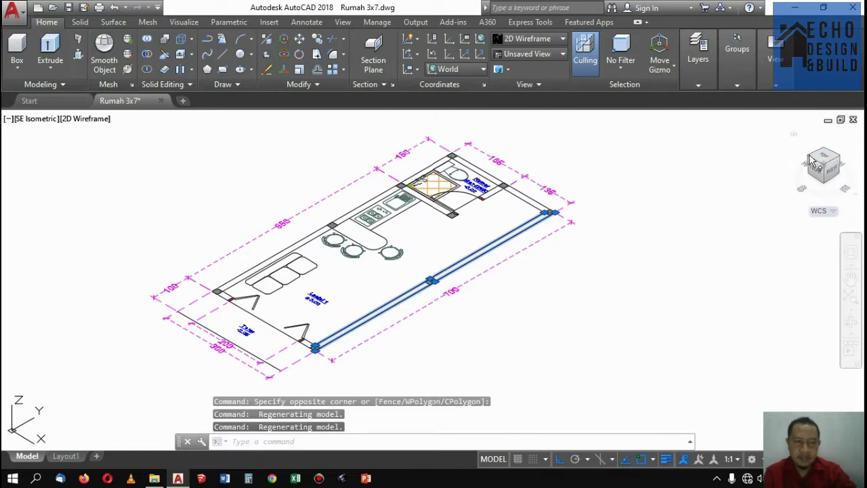
scroll(445, 234, "down", 5)
scroll(460, 233, "up", 3)
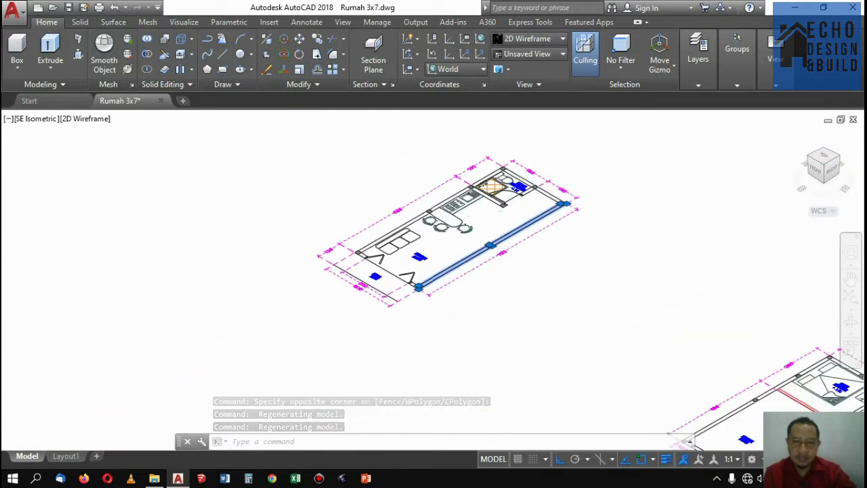
scroll(488, 244, "down", 4)
scroll(488, 244, "up", 4)
key("Escape")
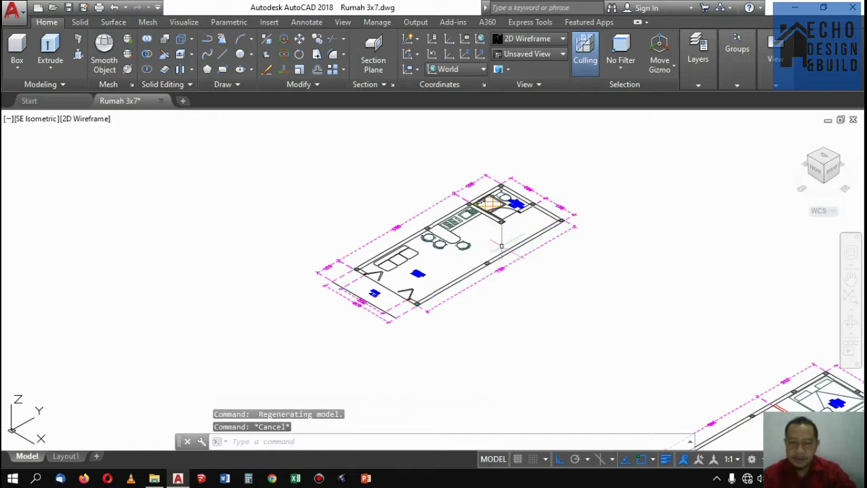
scroll(484, 245, "down", 5)
scroll(294, 234, "down", 2)
scroll(275, 228, "up", 3)
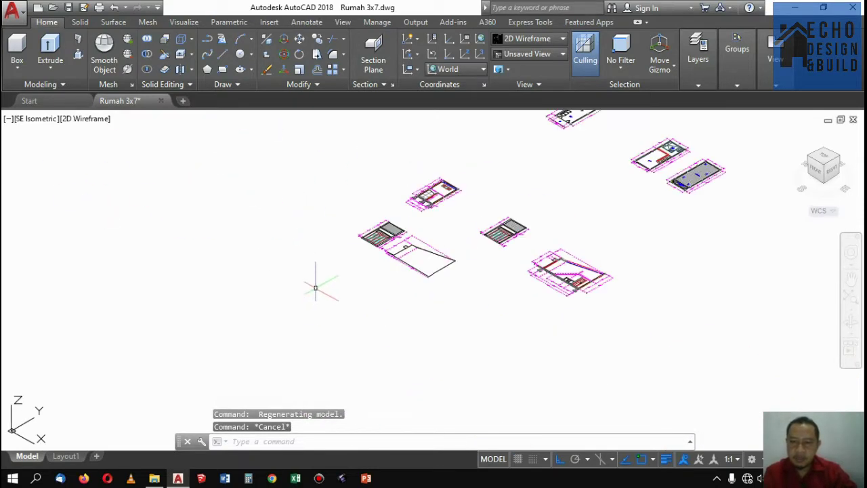
scroll(316, 287, "up", 2)
scroll(315, 287, "up", 3)
scroll(433, 203, "up", 2)
scroll(444, 224, "up", 3)
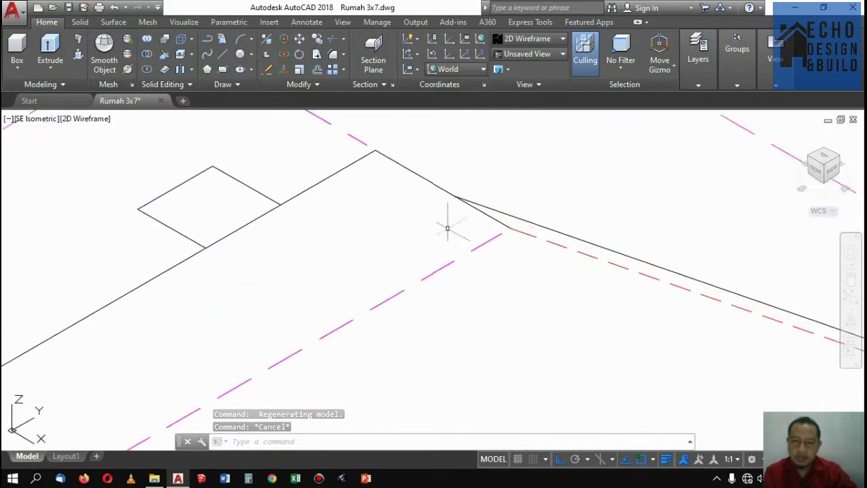
scroll(412, 203, "down", 1)
scroll(423, 219, "down", 3)
scroll(319, 216, "up", 3)
scroll(319, 209, "up", 2)
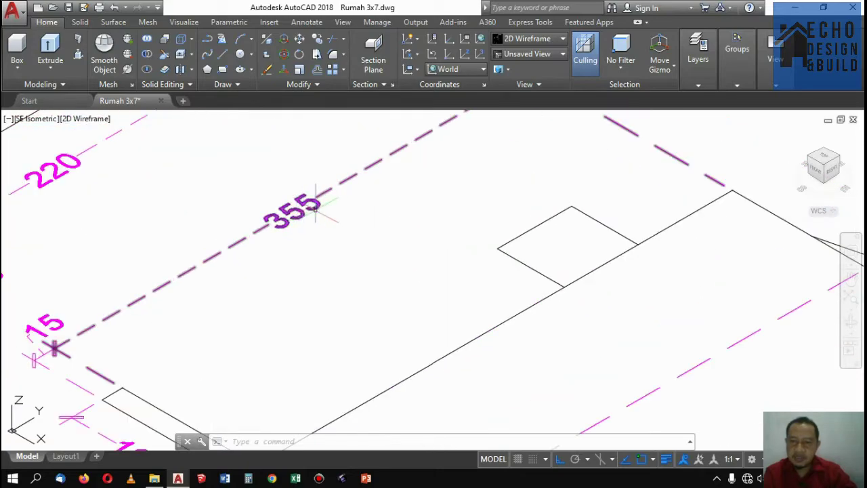
scroll(305, 212, "down", 4)
scroll(251, 252, "up", 4)
scroll(207, 276, "down", 4)
scroll(284, 285, "up", 3)
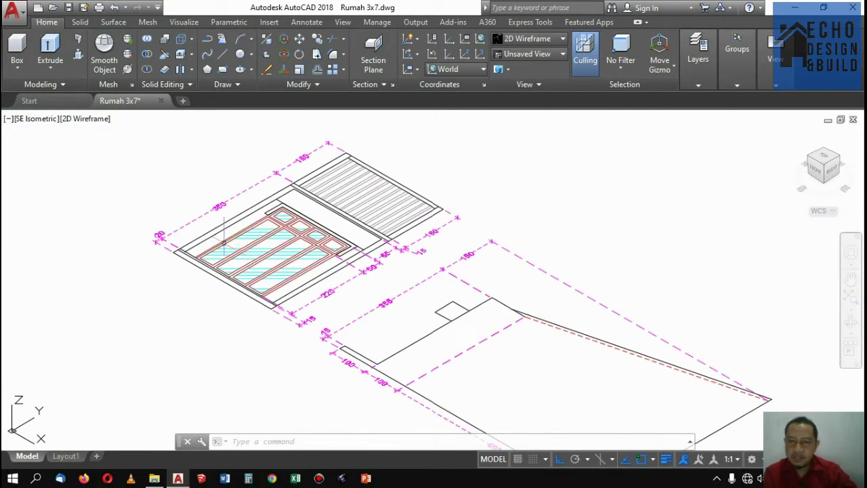
scroll(284, 271, "up", 2)
scroll(291, 174, "down", 3)
scroll(424, 242, "up", 2)
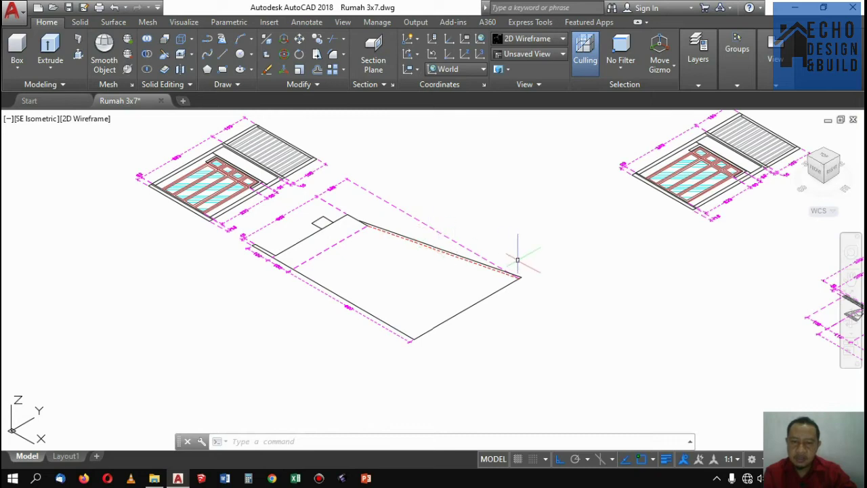
scroll(519, 280, "up", 2)
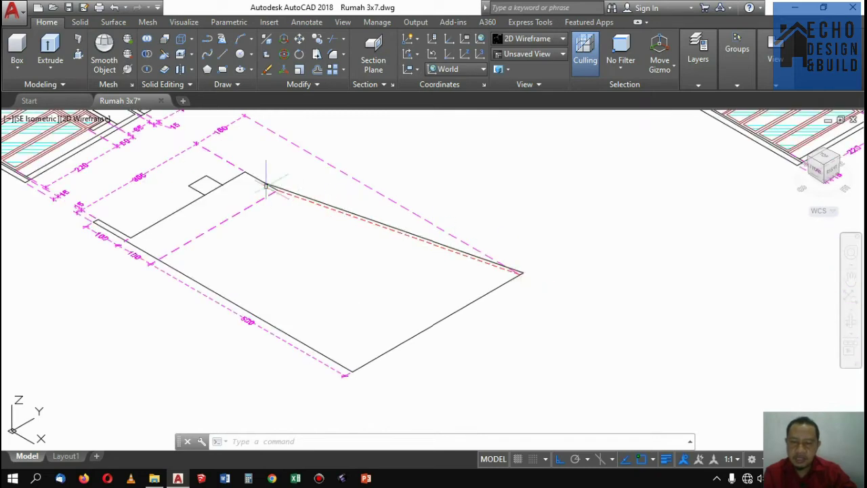
scroll(266, 185, "up", 4)
scroll(263, 176, "down", 2)
scroll(268, 180, "up", 2)
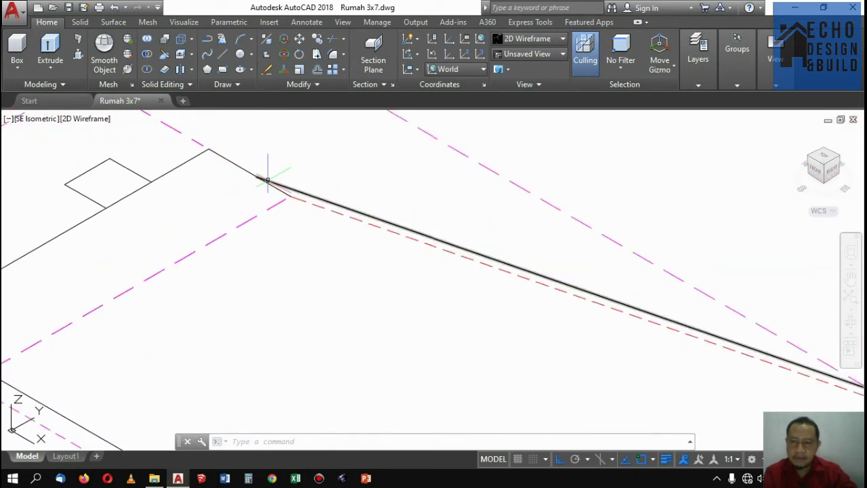
scroll(268, 180, "down", 4)
scroll(268, 181, "down", 1)
scroll(268, 182, "up", 3)
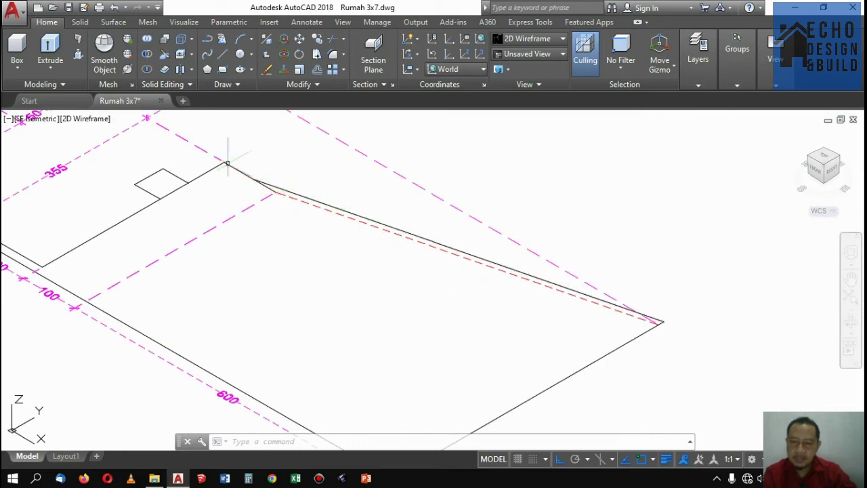
scroll(284, 210, "down", 4)
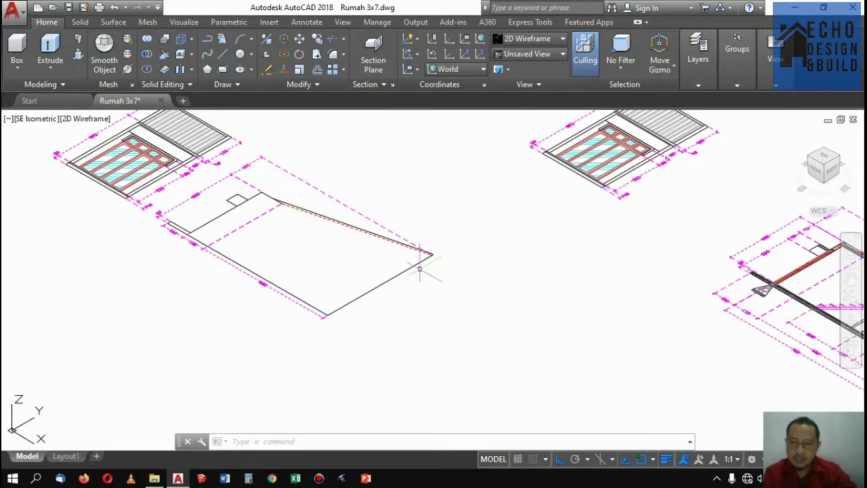
scroll(440, 247, "down", 5)
scroll(420, 249, "up", 5)
scroll(407, 251, "up", 2)
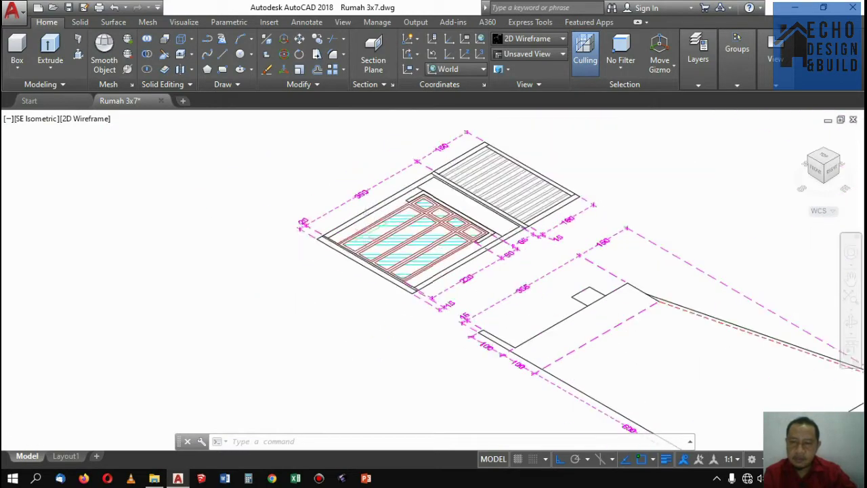
scroll(392, 251, "down", 4)
scroll(399, 247, "up", 4)
scroll(410, 241, "up", 2)
scroll(416, 233, "down", 3)
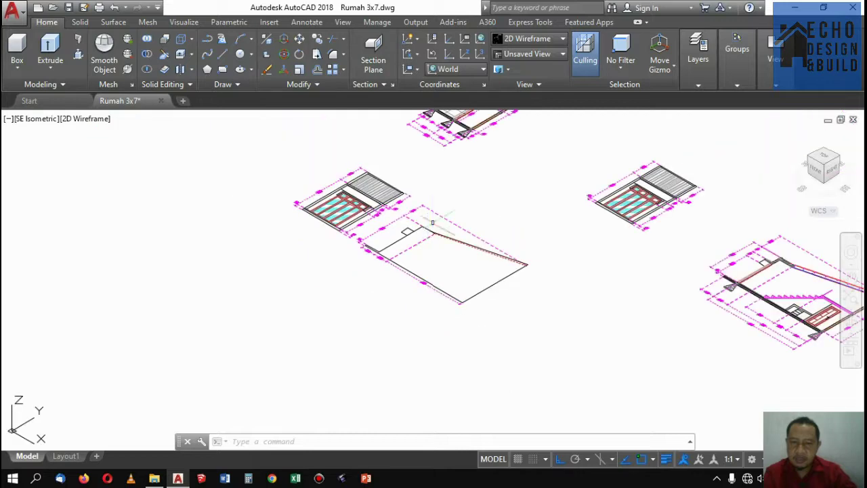
scroll(428, 224, "up", 3)
scroll(427, 223, "down", 4)
scroll(436, 217, "up", 3)
scroll(441, 220, "up", 5)
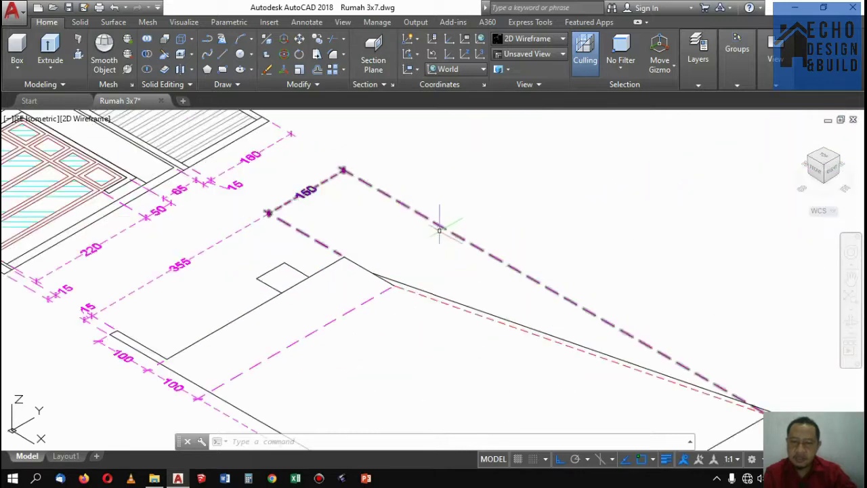
scroll(437, 234, "down", 5)
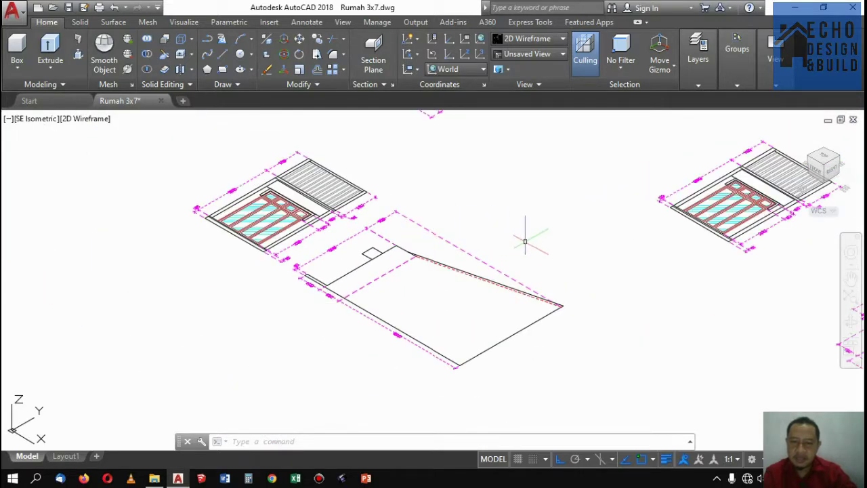
scroll(561, 291, "up", 2)
scroll(569, 300, "up", 3)
scroll(574, 301, "down", 4)
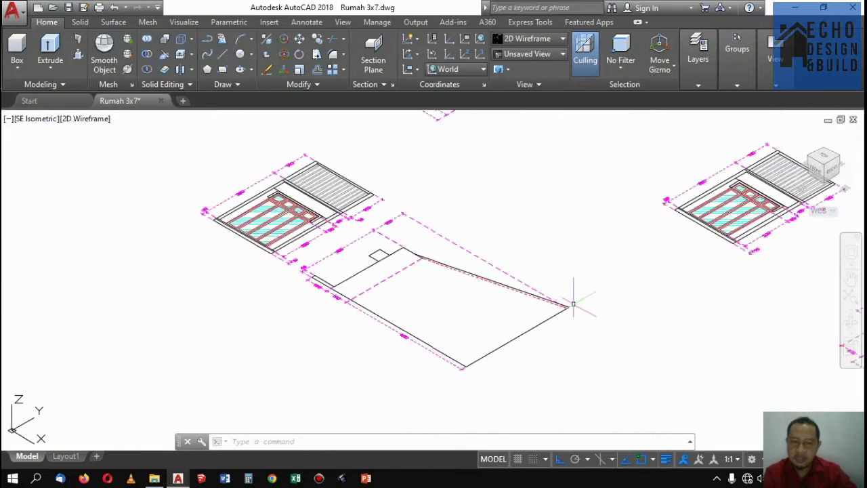
scroll(562, 297, "up", 1)
scroll(361, 242, "up", 3)
scroll(410, 228, "down", 4)
scroll(413, 230, "down", 2)
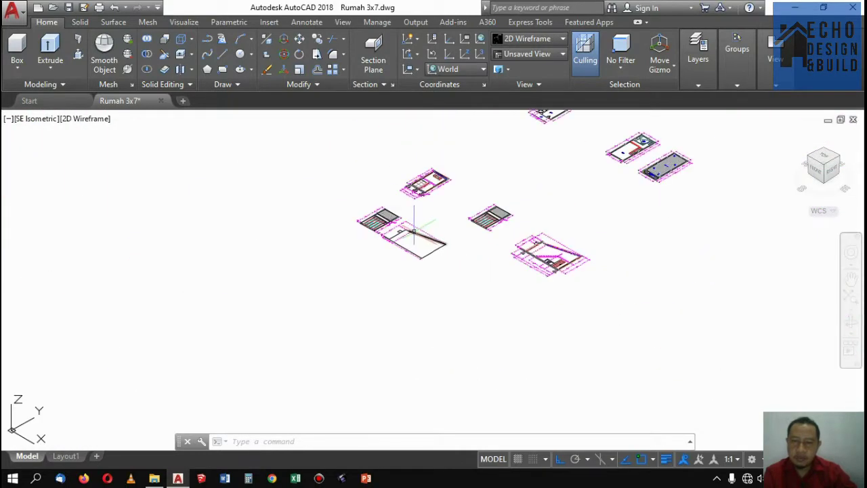
scroll(426, 237, "up", 4)
scroll(434, 240, "down", 1)
scroll(433, 242, "up", 3)
scroll(440, 242, "down", 4)
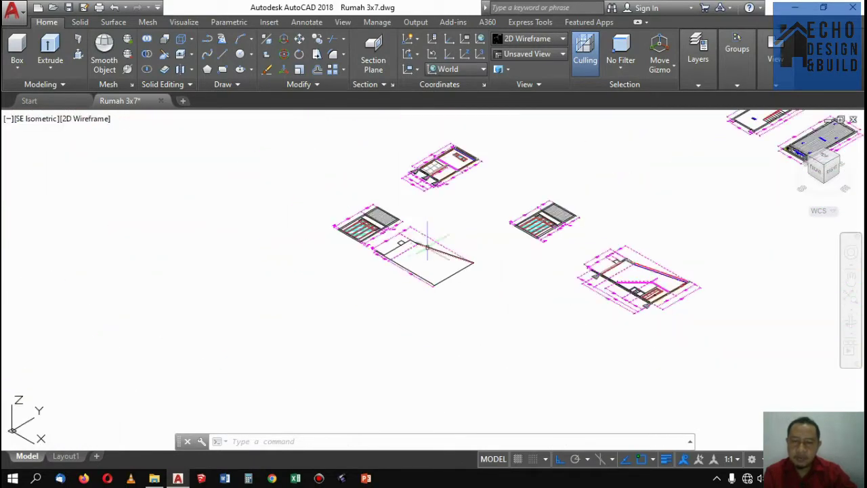
scroll(379, 236, "up", 2)
scroll(374, 234, "down", 4)
scroll(428, 214, "up", 2)
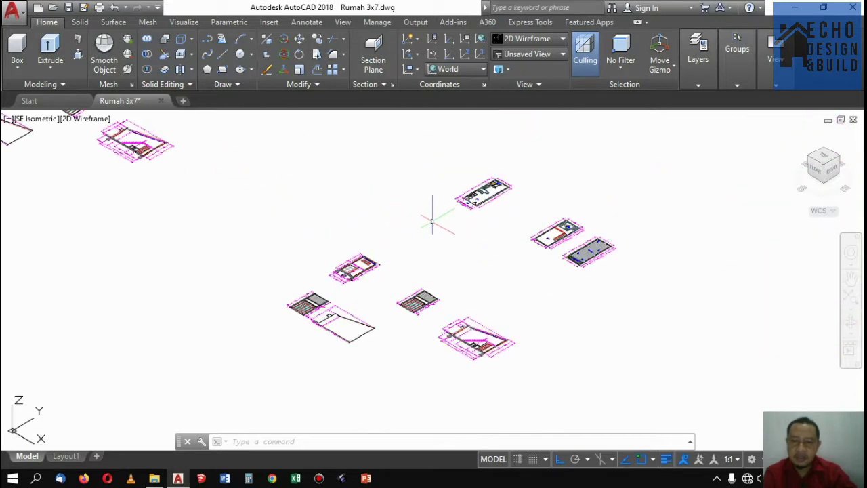
scroll(335, 292, "up", 1)
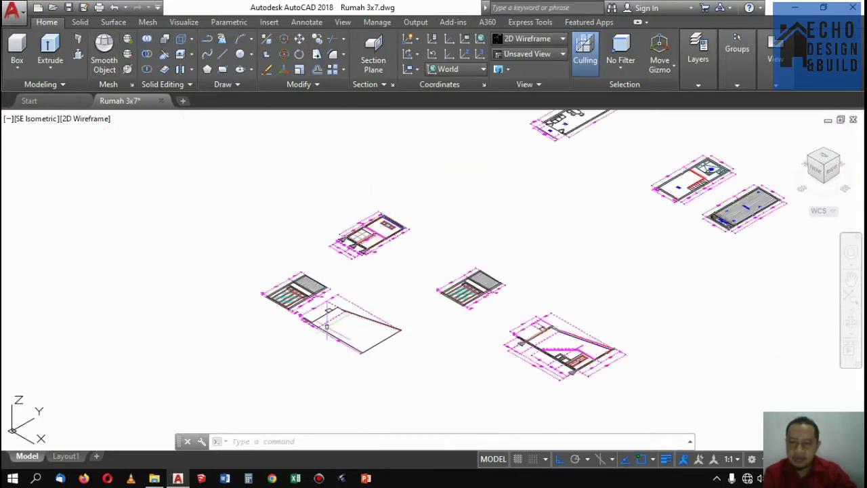
scroll(323, 319, "up", 5)
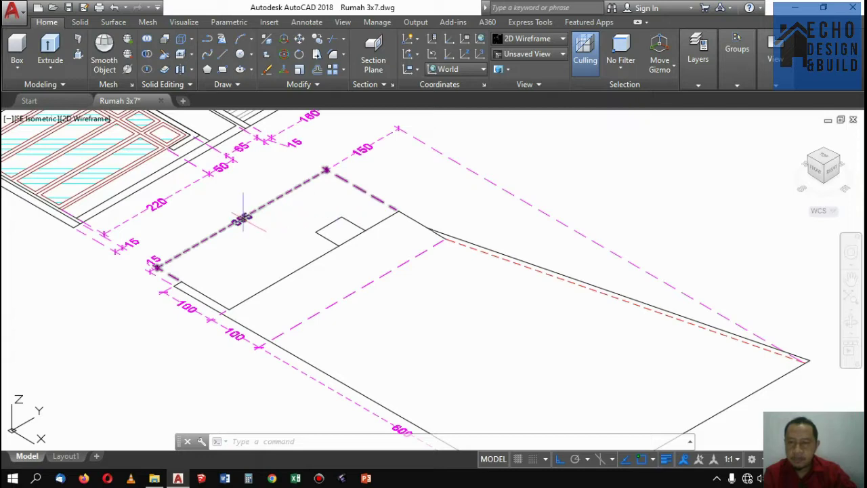
scroll(304, 194, "down", 3)
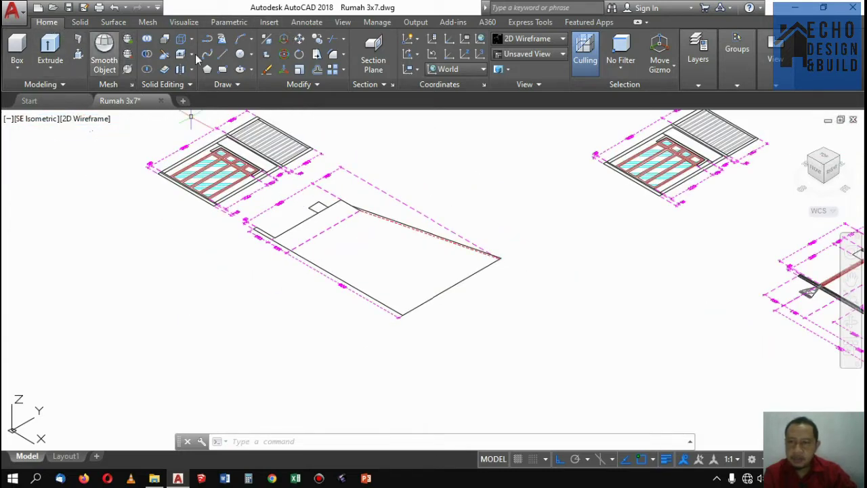
Step: Add a 370 linear dimension between two wall corners of the house plan
type("dim")
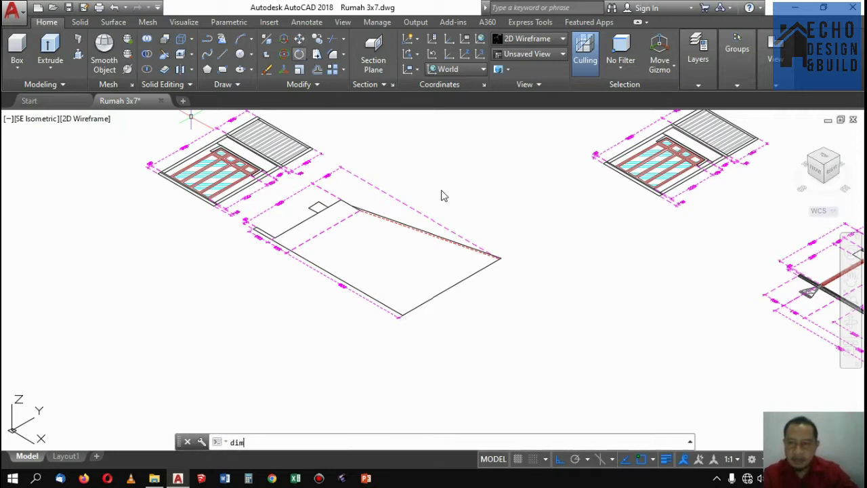
type("l")
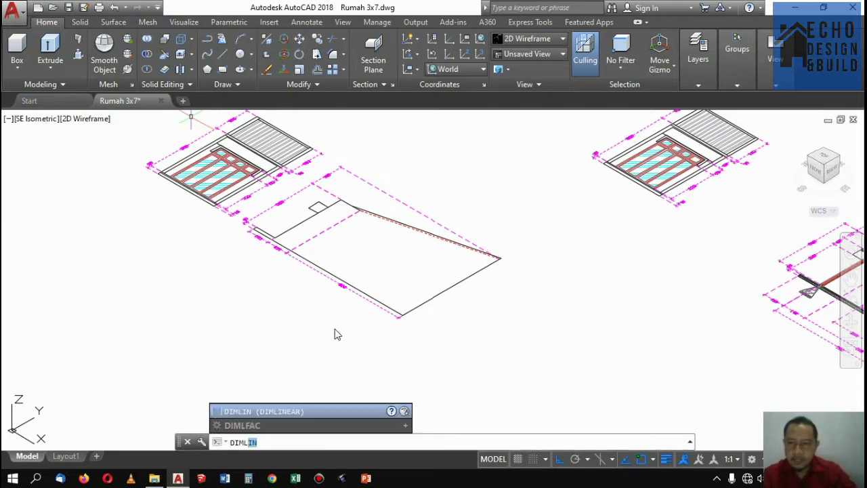
left_click(289, 411)
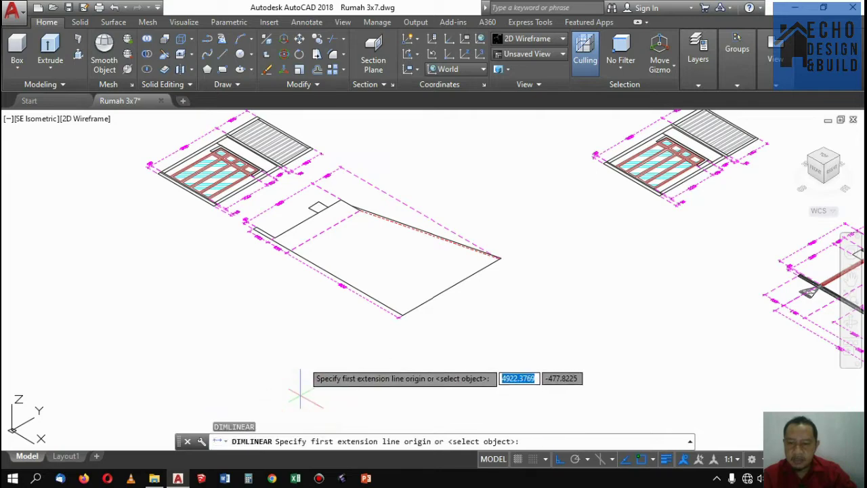
scroll(352, 169, "up", 2)
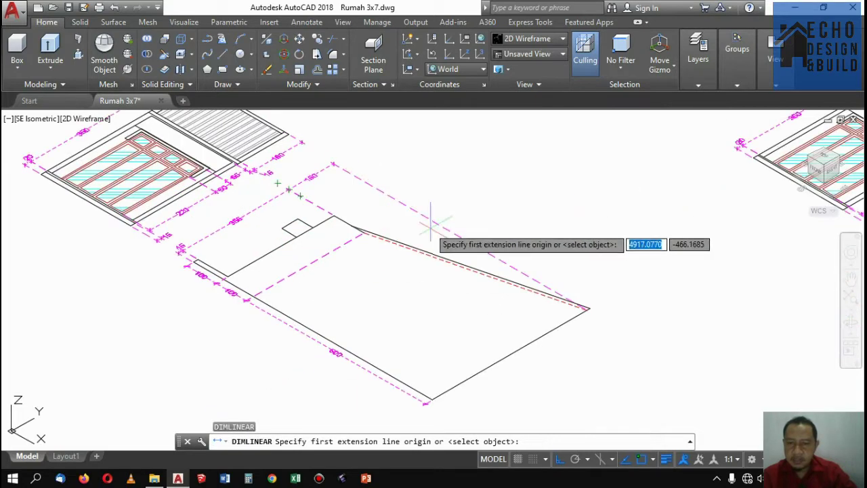
key("Escape")
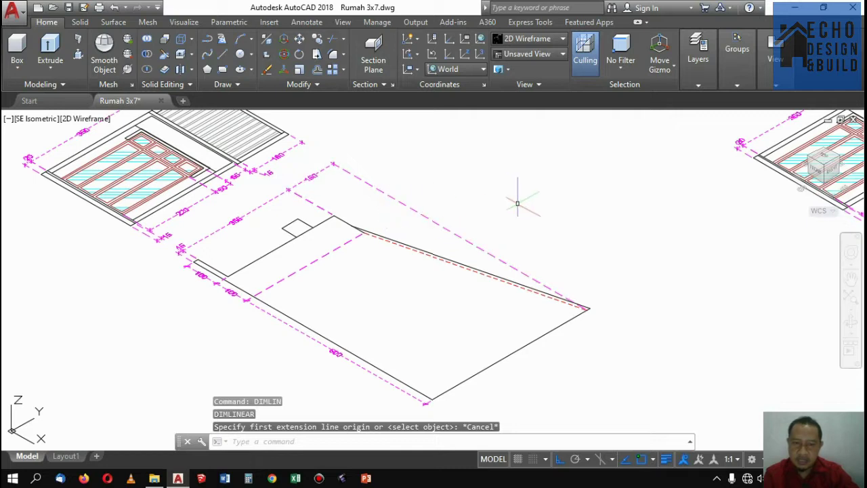
type("Dm")
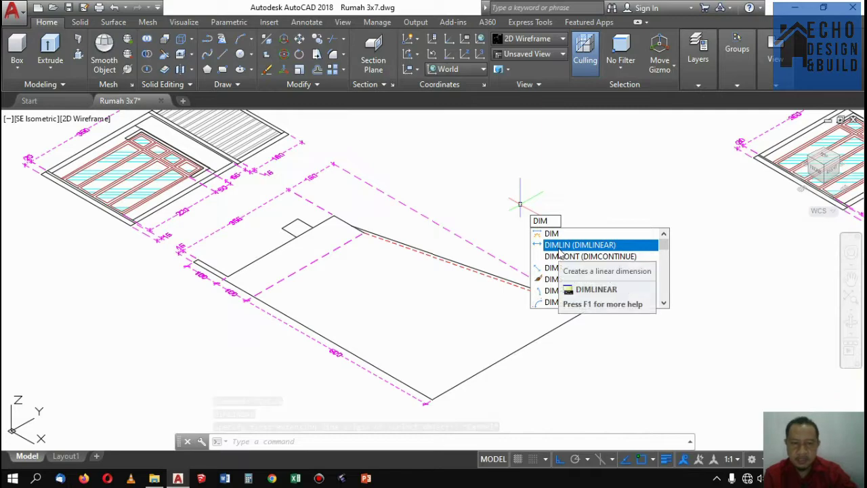
left_click(559, 250)
scroll(447, 218, "down", 4)
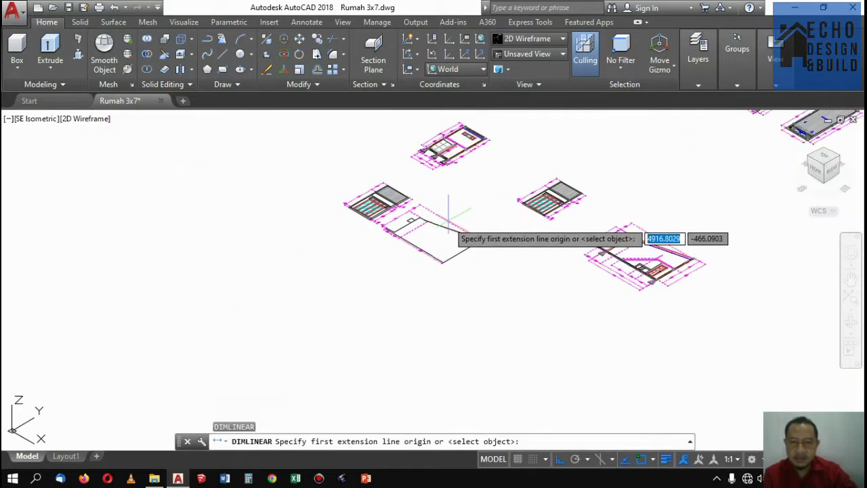
scroll(447, 218, "up", 3)
scroll(488, 264, "up", 3)
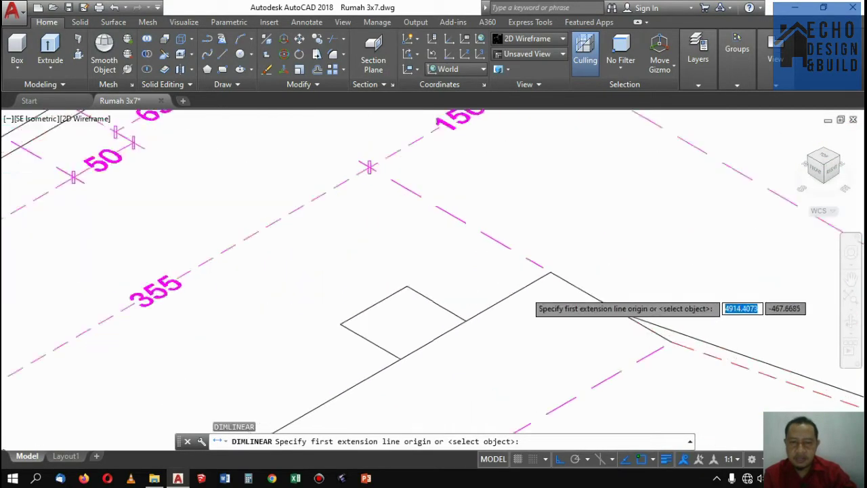
scroll(525, 293, "up", 2)
left_click(620, 220)
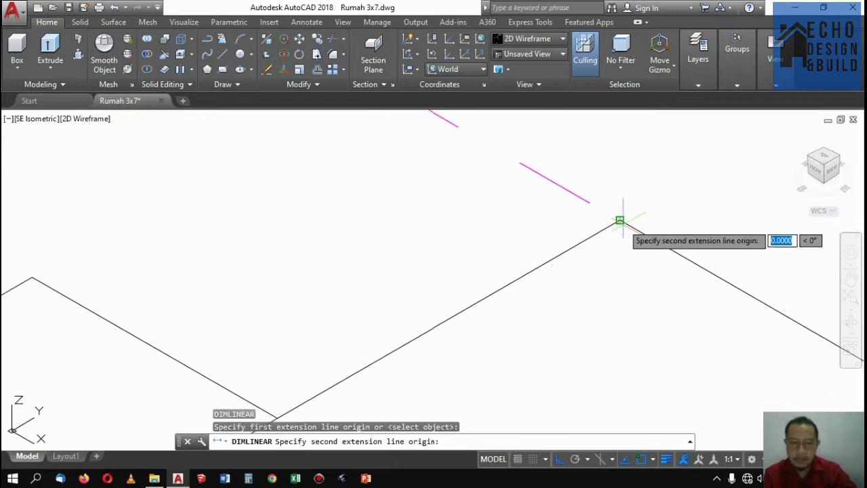
scroll(620, 220, "down", 4)
scroll(313, 375, "up", 3)
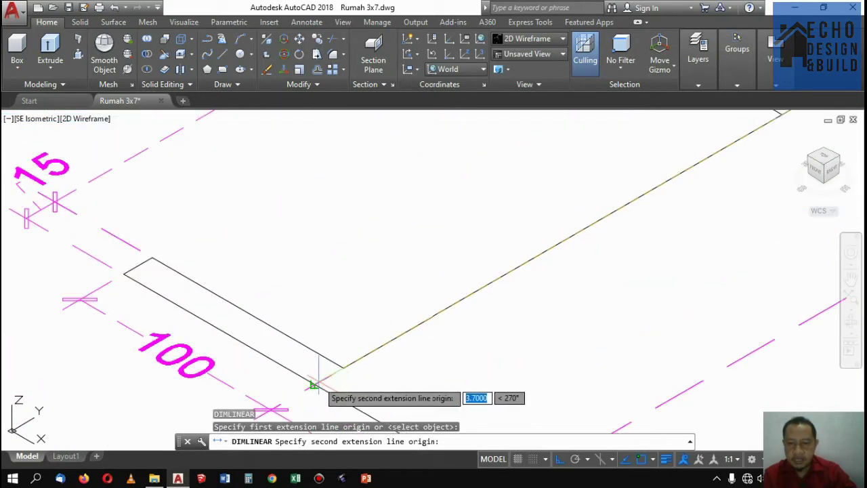
left_click(314, 385)
scroll(258, 346, "down", 2)
scroll(237, 254, "up", 2)
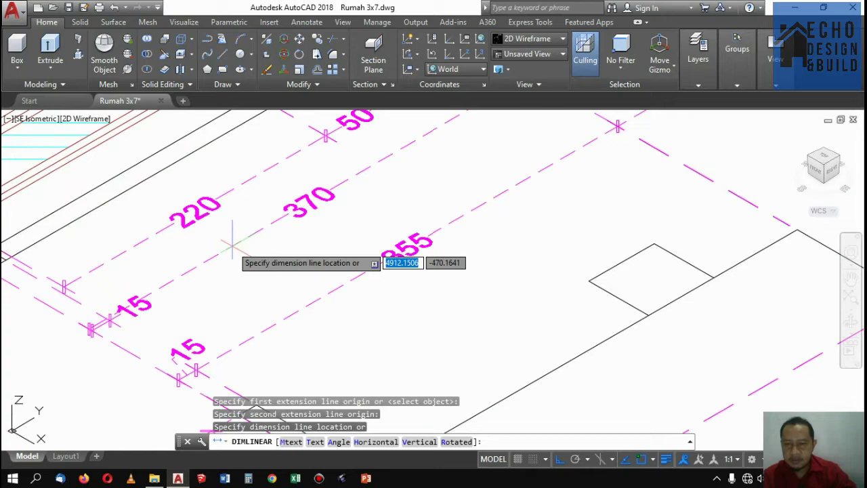
left_click(270, 259)
scroll(271, 257, "down", 4)
scroll(315, 242, "up", 2)
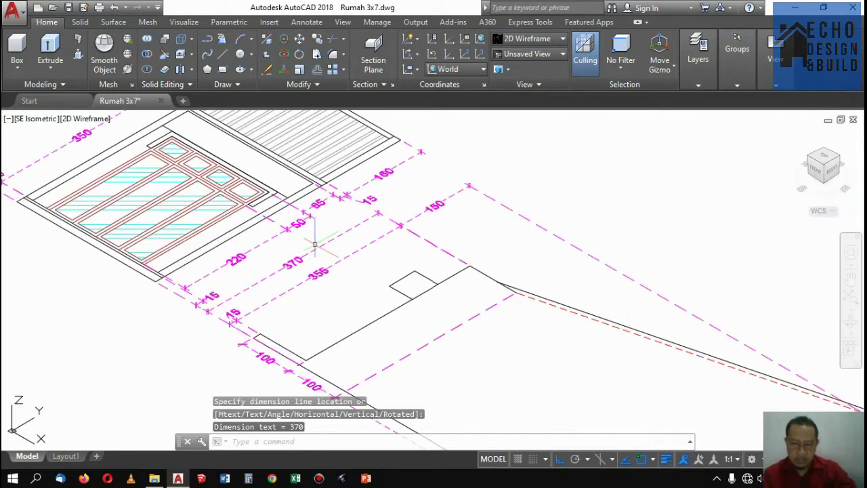
scroll(308, 252, "up", 2)
scroll(302, 261, "down", 3)
scroll(304, 262, "down", 1)
scroll(304, 262, "up", 3)
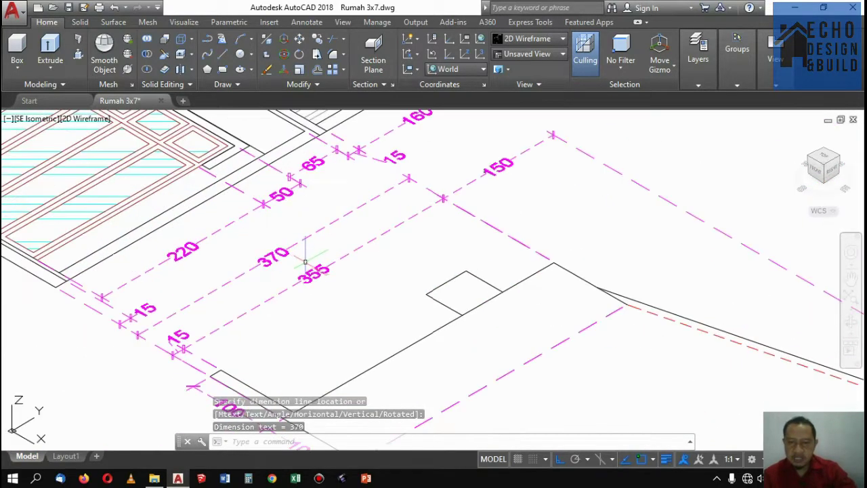
scroll(305, 262, "down", 3)
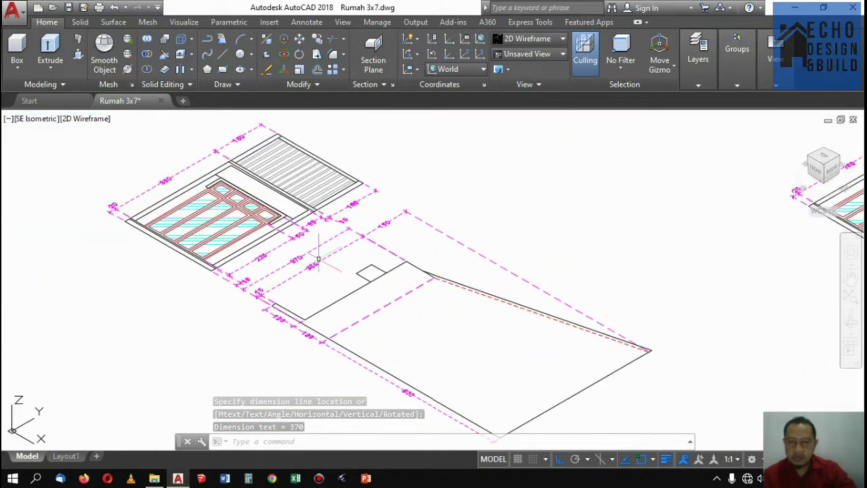
Step: Start the Polysolid command from the Home tab Modeling panel
left_click(78, 40)
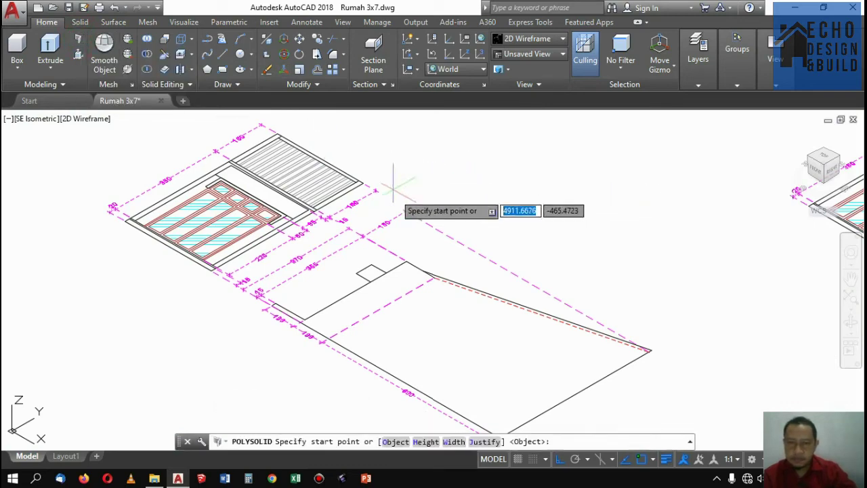
scroll(404, 216, "down", 4)
scroll(408, 209, "down", 2)
scroll(419, 200, "up", 2)
scroll(484, 145, "down", 2)
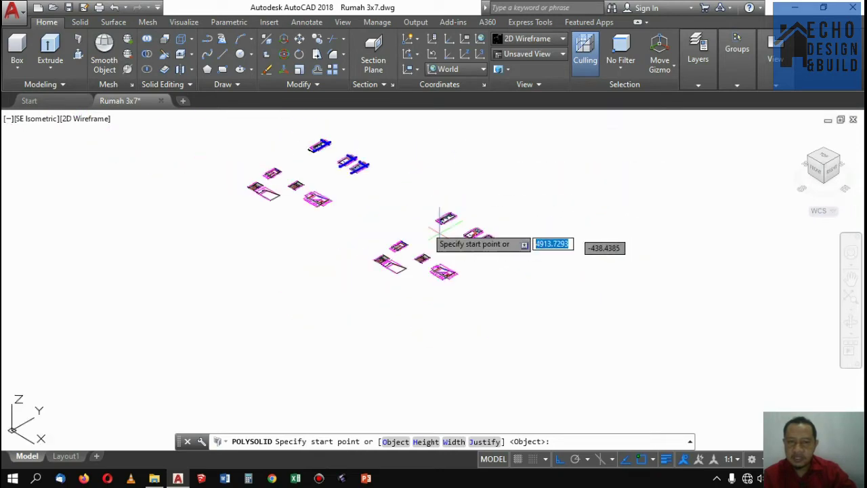
scroll(417, 217, "up", 2)
scroll(440, 203, "up", 1)
scroll(298, 169, "down", 2)
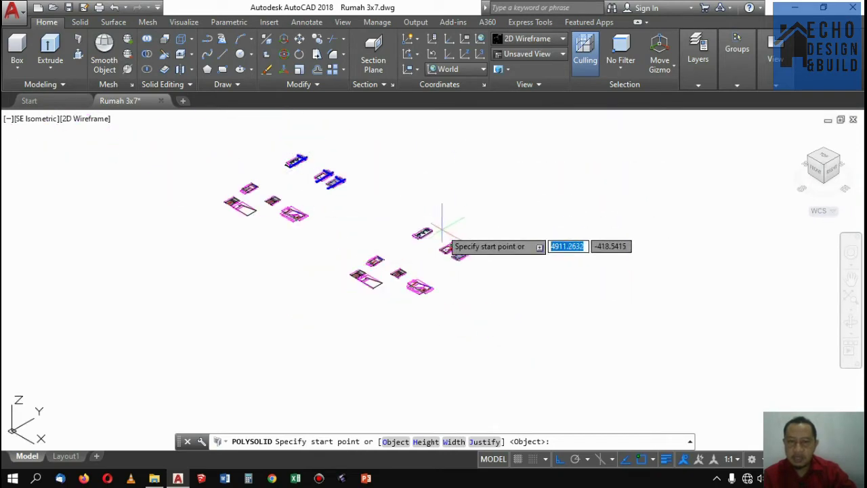
scroll(386, 213, "up", 3)
scroll(364, 218, "up", 2)
scroll(348, 224, "up", 2)
scroll(289, 233, "up", 2)
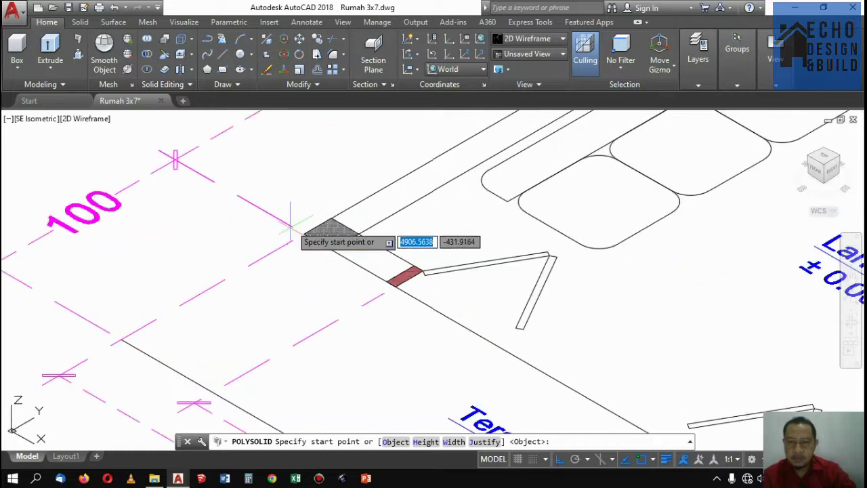
scroll(321, 192, "down", 2)
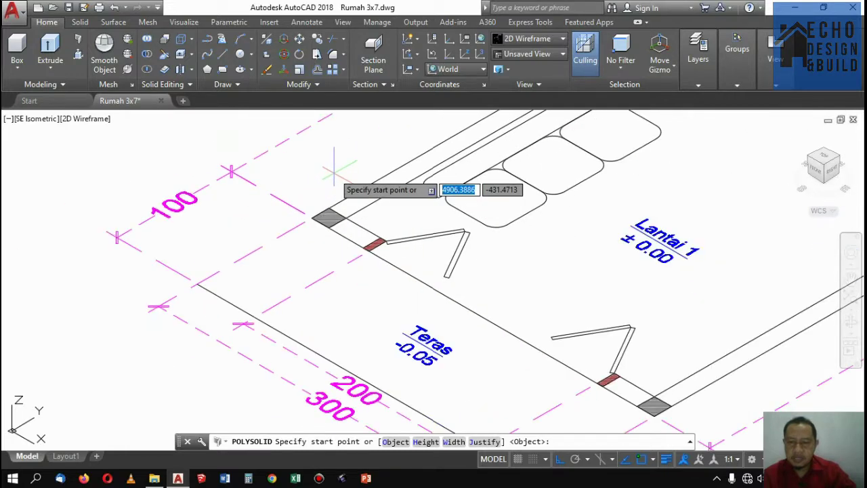
scroll(335, 169, "down", 1)
scroll(335, 168, "down", 1)
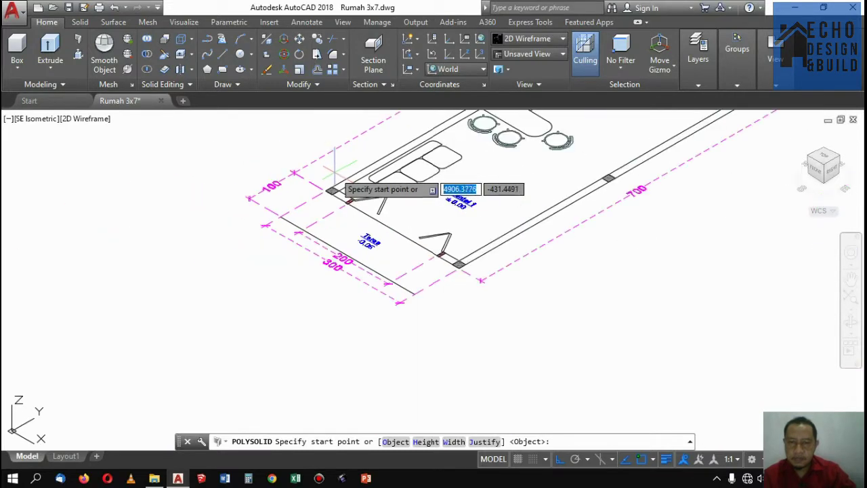
scroll(337, 166, "up", 2)
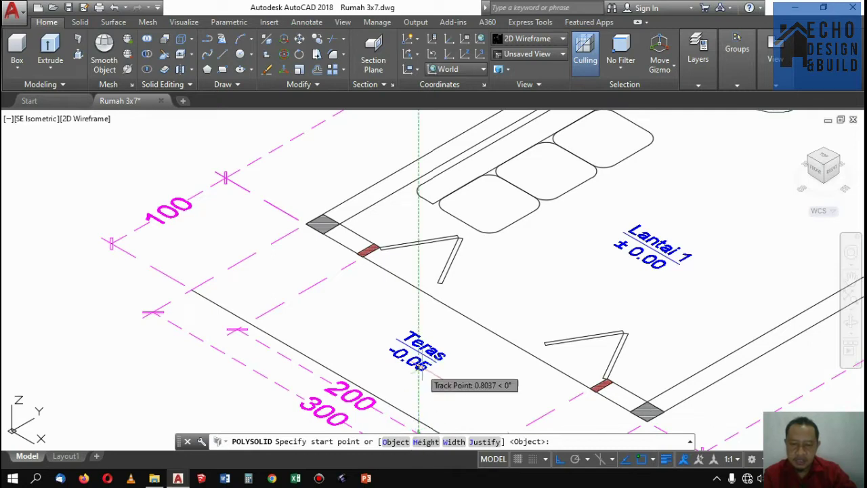
type("h")
Step: Set the Polysolid wall height to 3.7
key("Return")
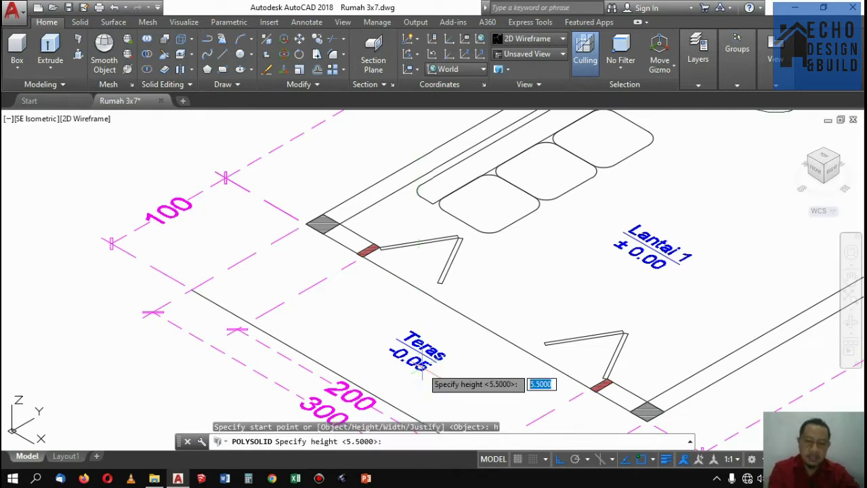
scroll(507, 352, "down", 4)
scroll(498, 254, "down", 3)
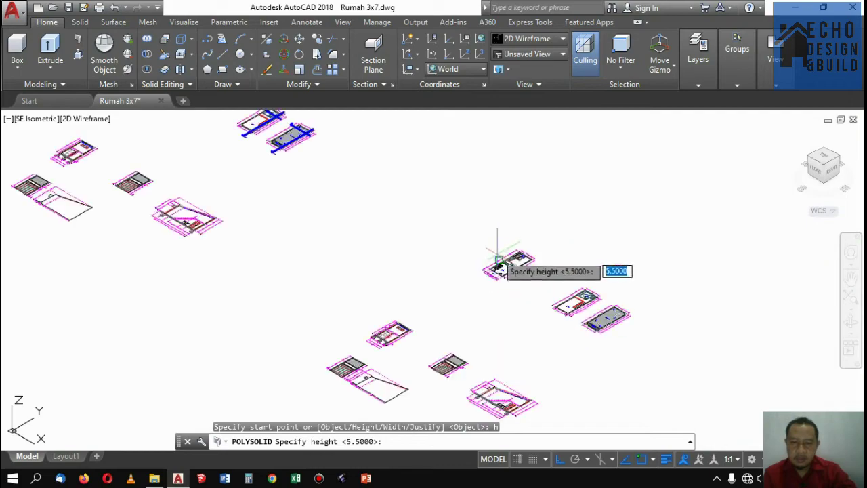
scroll(416, 304, "up", 1)
scroll(474, 352, "up", 2)
scroll(548, 341, "up", 3)
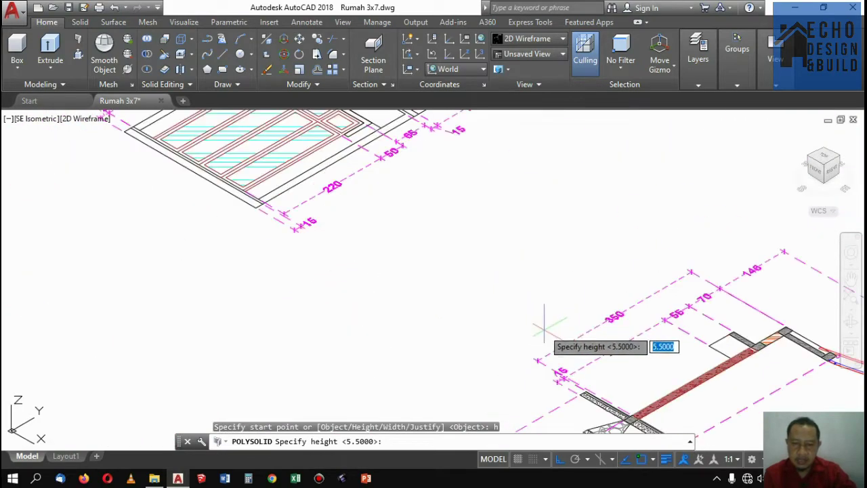
scroll(611, 319, "up", 1)
scroll(569, 305, "down", 2)
scroll(522, 308, "down", 2)
scroll(468, 298, "up", 3)
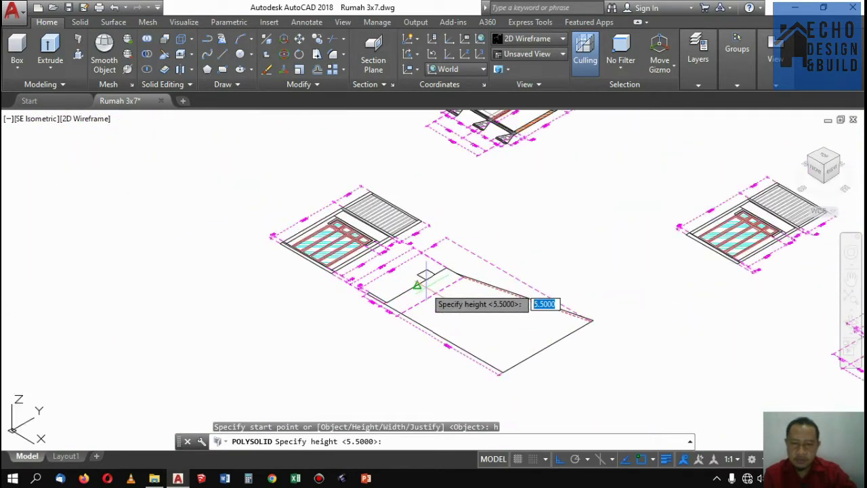
scroll(399, 264, "up", 2)
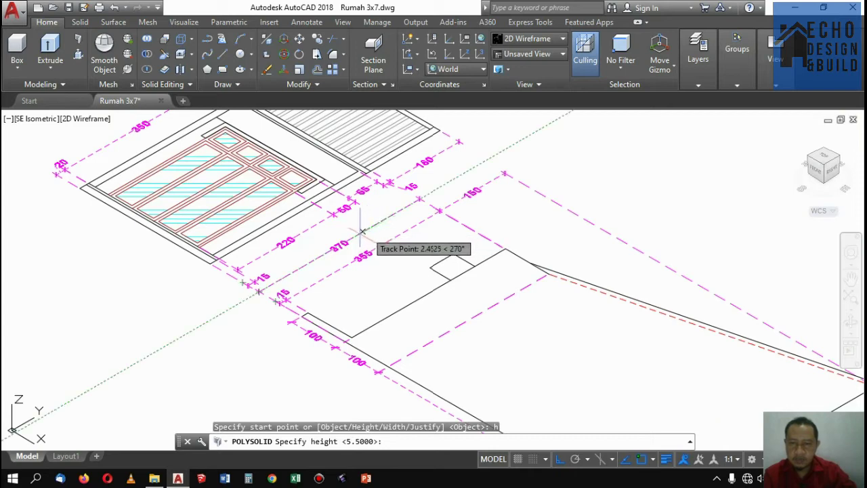
scroll(406, 284, "down", 2)
type("3.7")
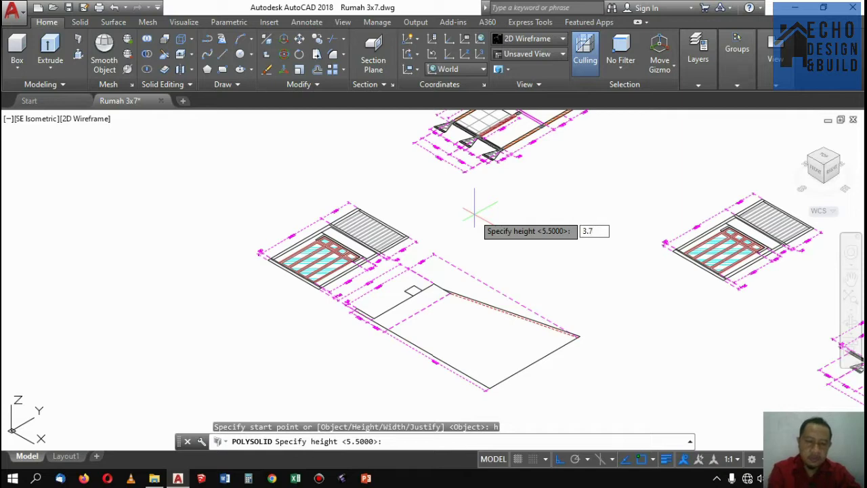
key("Return")
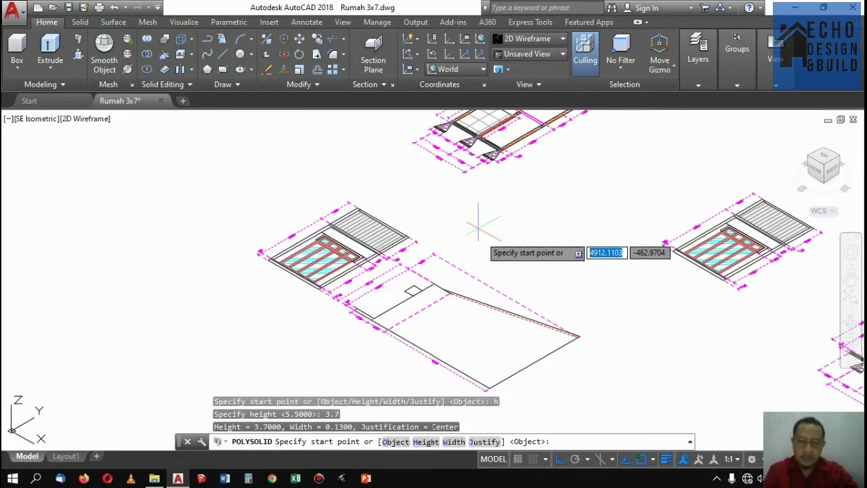
scroll(478, 223, "down", 3)
scroll(467, 267, "up", 5)
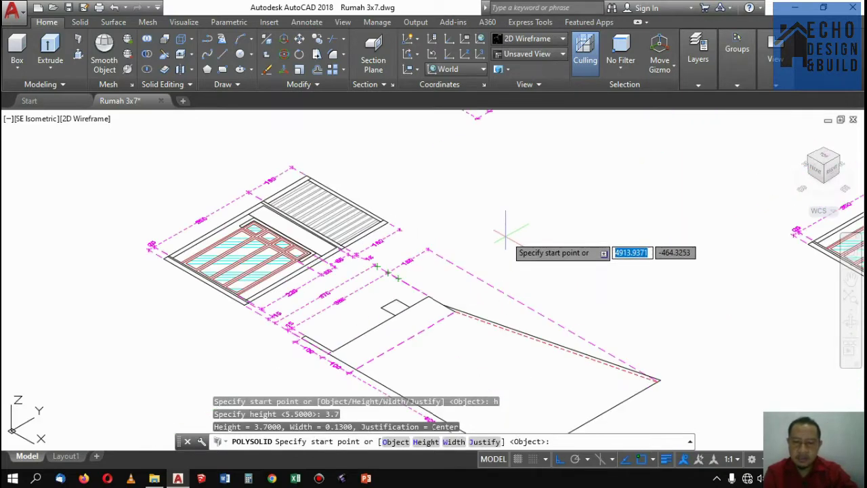
scroll(501, 217, "down", 4)
scroll(503, 215, "up", 2)
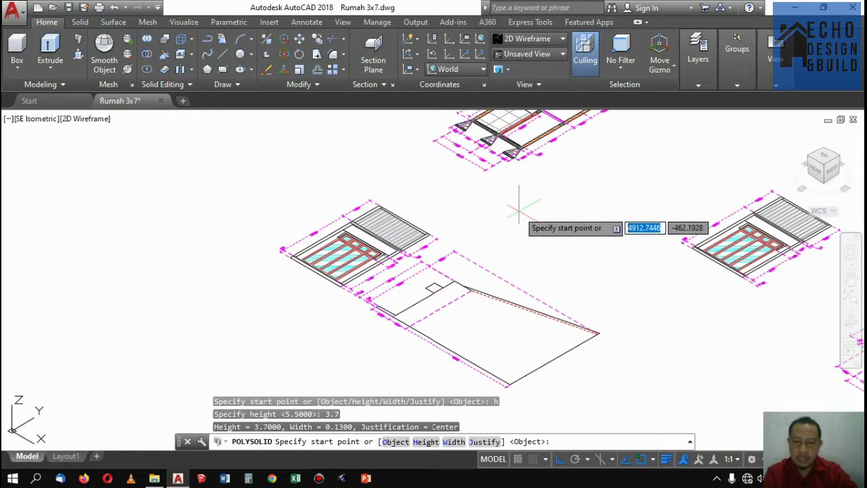
Step: Set the wall width to 0.15 and bring up the justification options
key("Return")
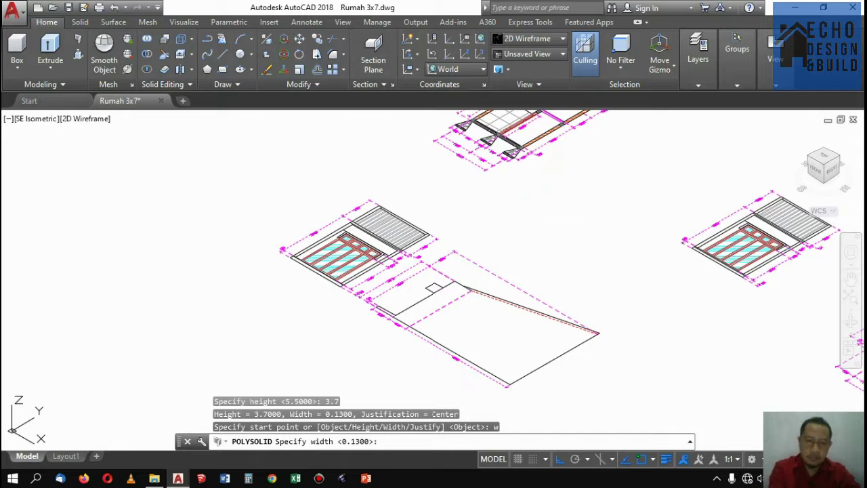
type("0.15")
key("Return")
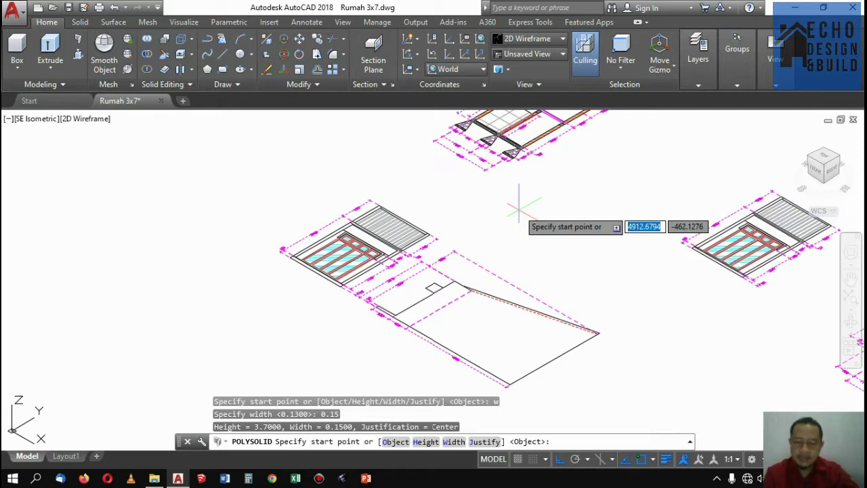
type("j")
key("Return")
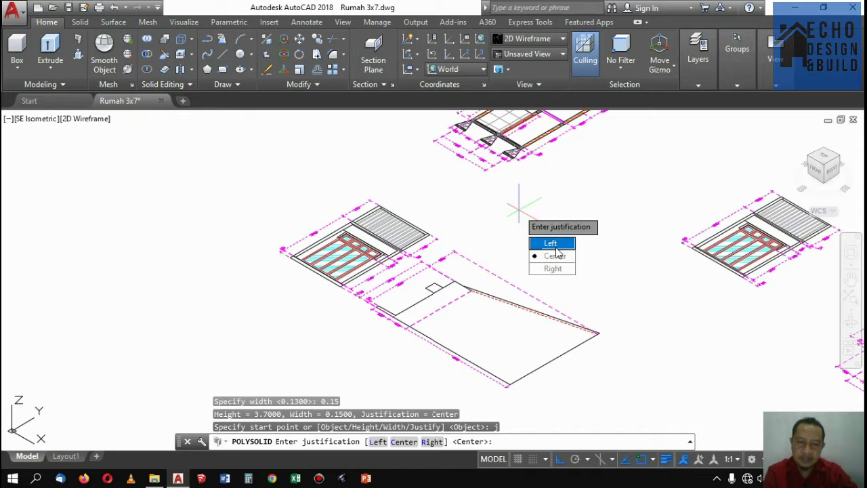
Step: Switch the Polysolid justification to Right
left_click(552, 268)
scroll(476, 261, "down", 4)
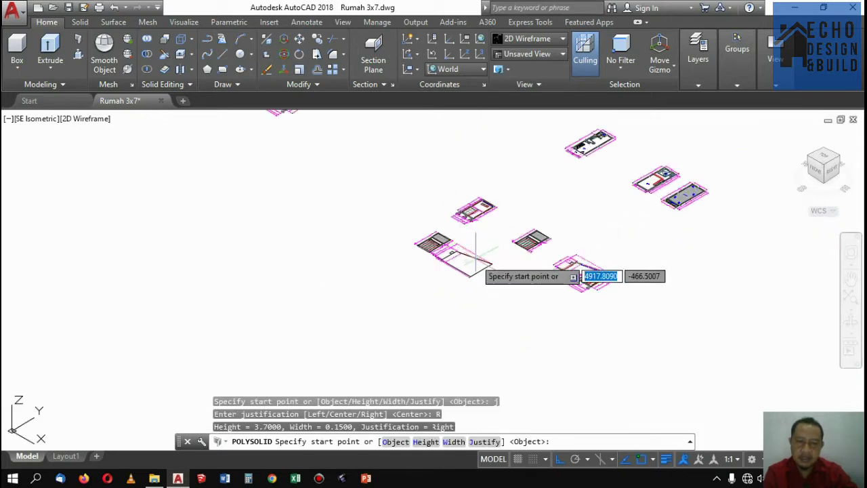
scroll(518, 194, "up", 3)
scroll(508, 228, "up", 3)
scroll(513, 276, "up", 3)
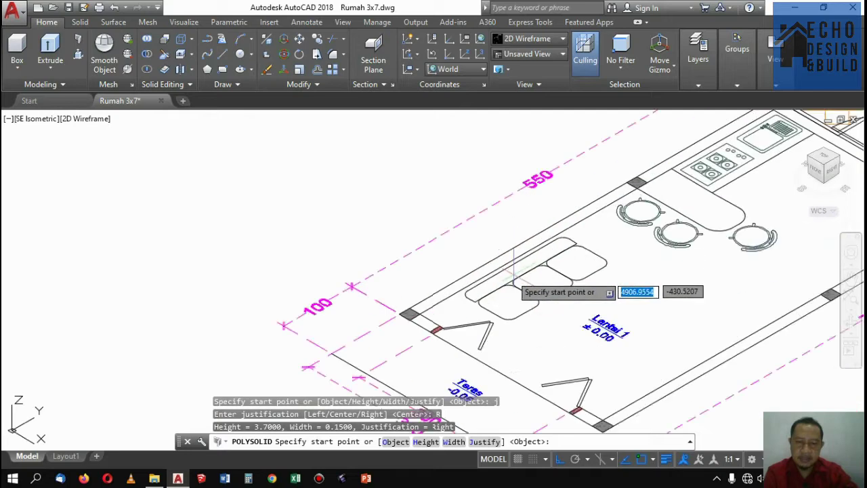
scroll(474, 291, "up", 2)
scroll(434, 321, "down", 2)
scroll(426, 318, "up", 3)
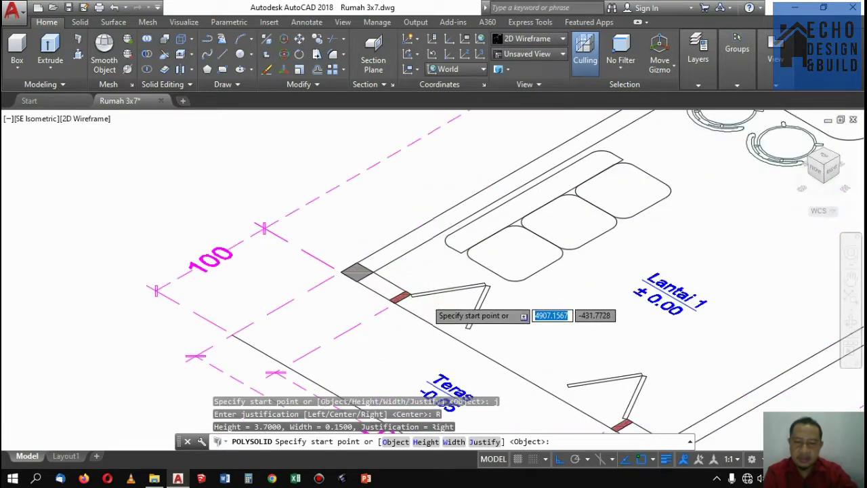
scroll(409, 285, "down", 2)
scroll(379, 275, "up", 3)
scroll(369, 287, "up", 3)
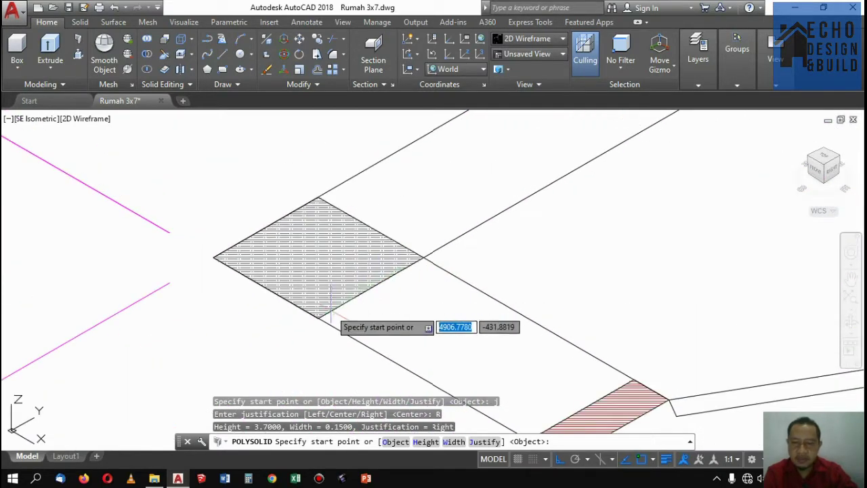
scroll(291, 315, "down", 2)
scroll(250, 310, "down", 2)
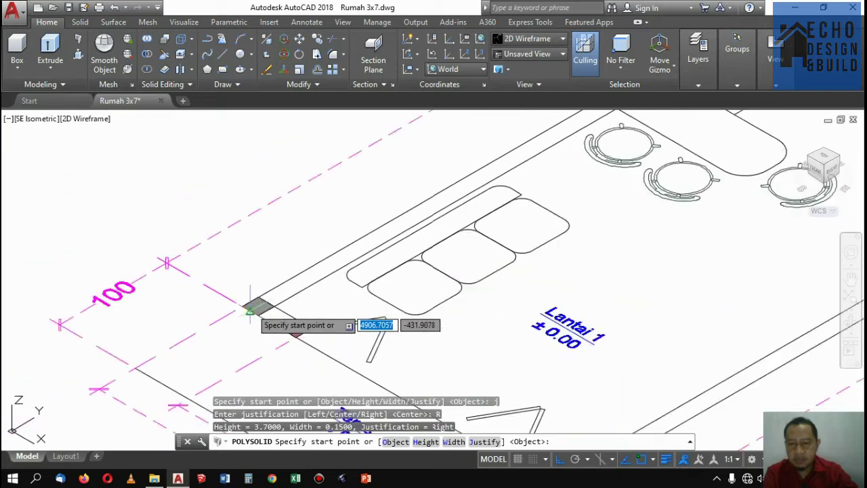
scroll(250, 310, "down", 5)
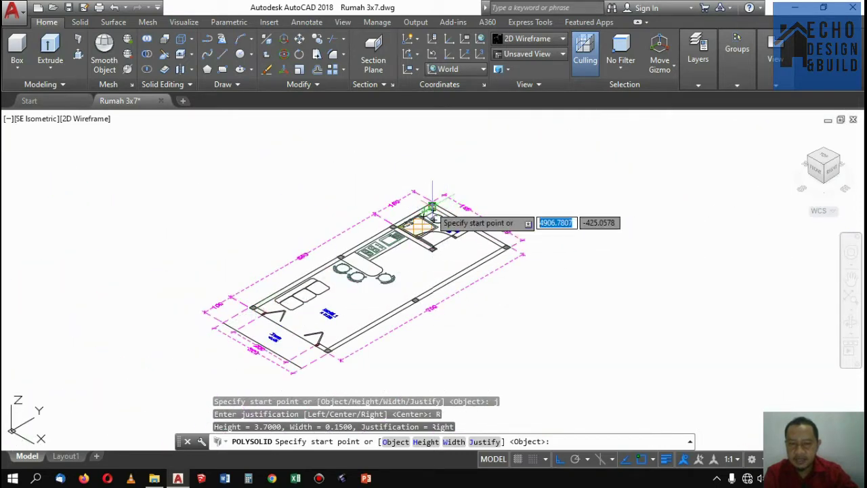
scroll(285, 250, "up", 3)
scroll(210, 352, "up", 3)
scroll(224, 325, "up", 2)
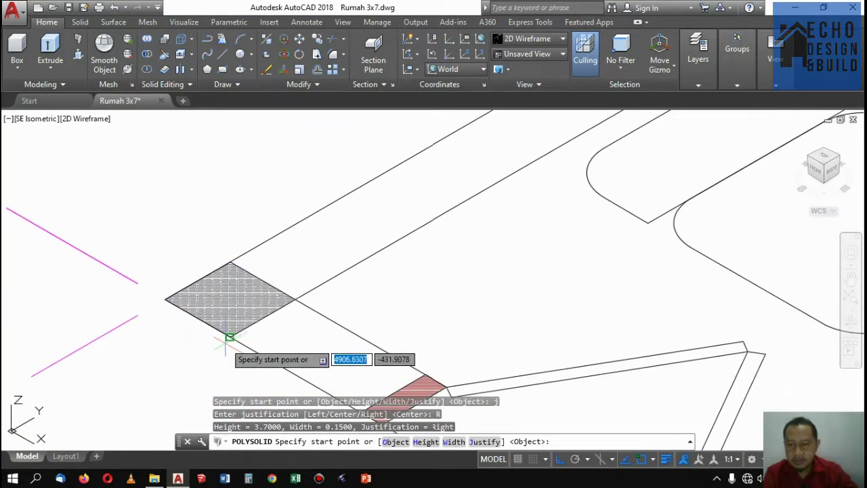
Step: Draw the wall through the four hatched corner columns around the house outline
left_click(229, 337)
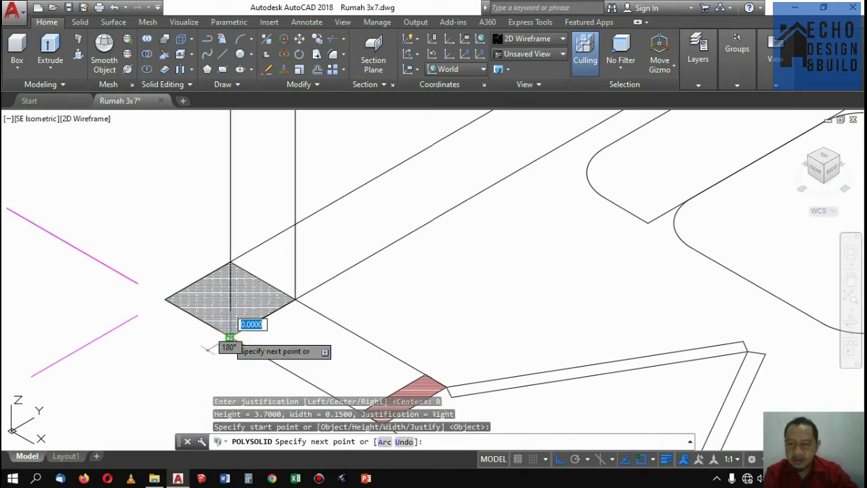
scroll(285, 298, "down", 3)
scroll(259, 311, "down", 2)
scroll(271, 315, "down", 2)
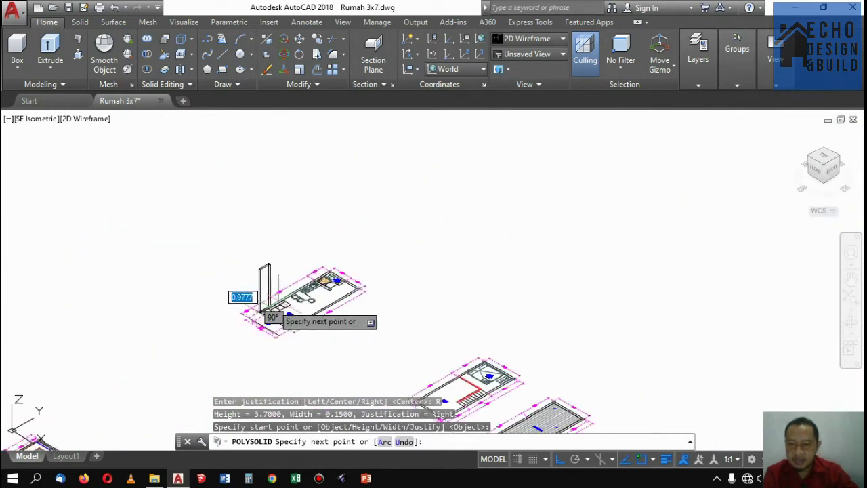
scroll(377, 277, "up", 4)
scroll(251, 309, "down", 2)
scroll(224, 306, "up", 3)
scroll(216, 298, "up", 2)
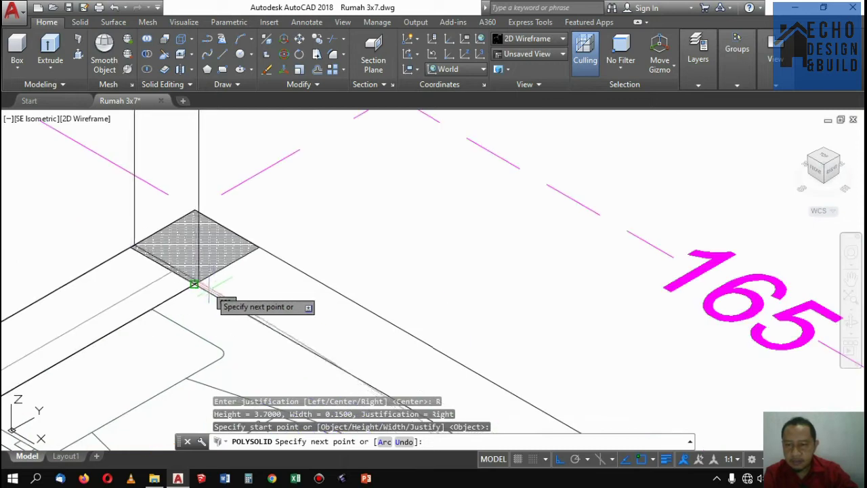
left_click(194, 282)
scroll(203, 270, "down", 2)
scroll(291, 223, "down", 2)
scroll(325, 243, "down", 2)
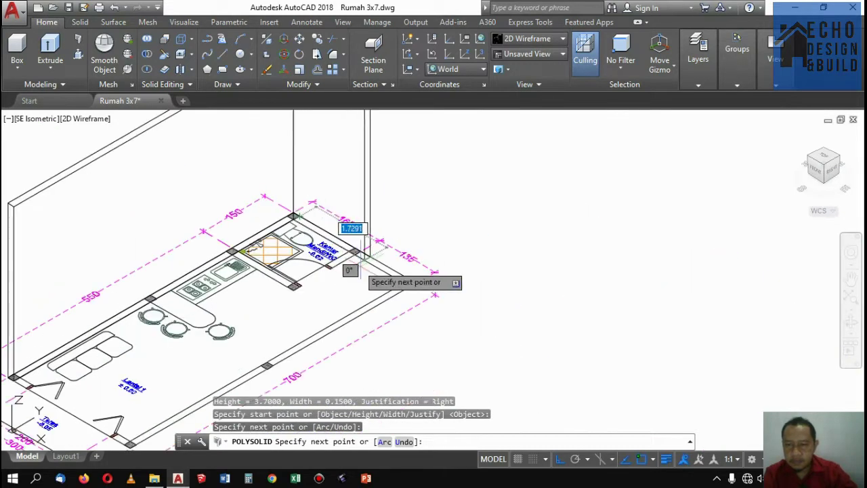
scroll(386, 285, "up", 3)
scroll(427, 285, "up", 2)
left_click(440, 281)
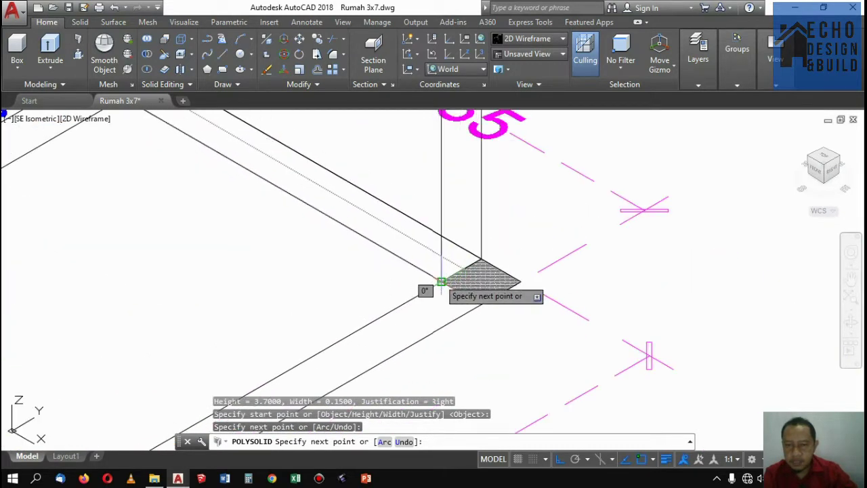
scroll(441, 281, "down", 2)
scroll(440, 281, "down", 3)
scroll(439, 283, "up", 4)
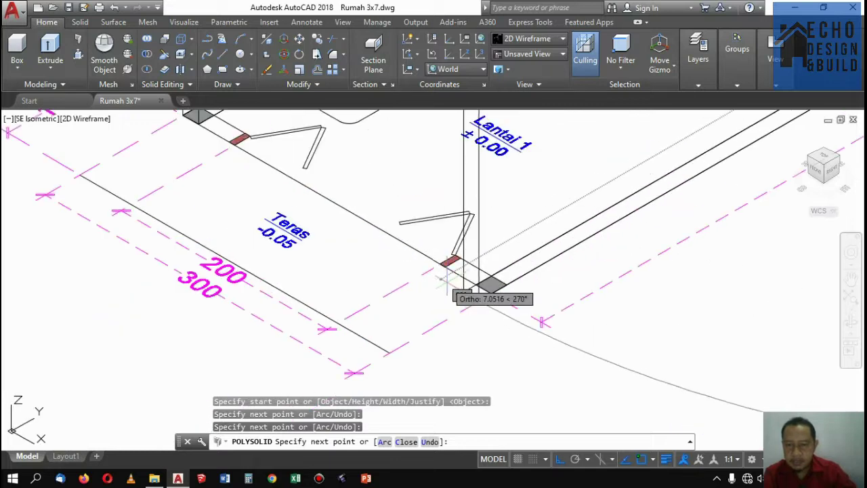
scroll(464, 296, "up", 2)
scroll(497, 284, "up", 2)
left_click(491, 271)
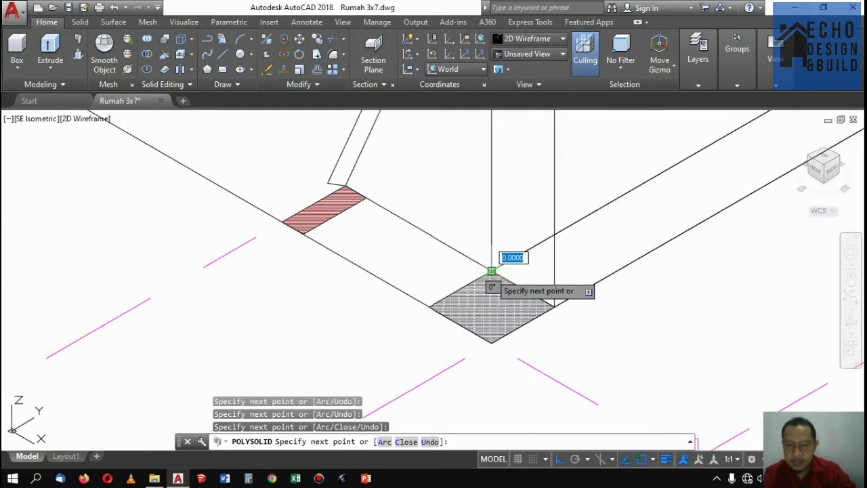
scroll(488, 298, "down", 3)
scroll(328, 206, "up", 2)
scroll(324, 200, "up", 2)
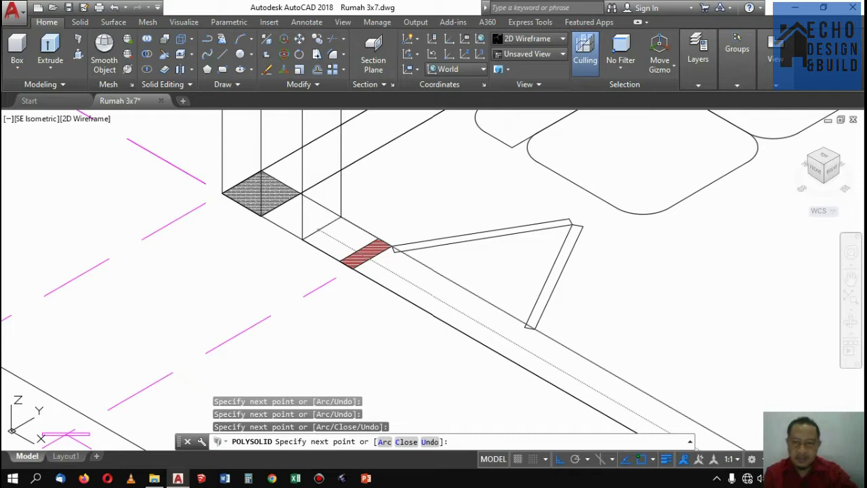
Step: Close the Polysolid walls back to the starting corner
type("c")
key("Return")
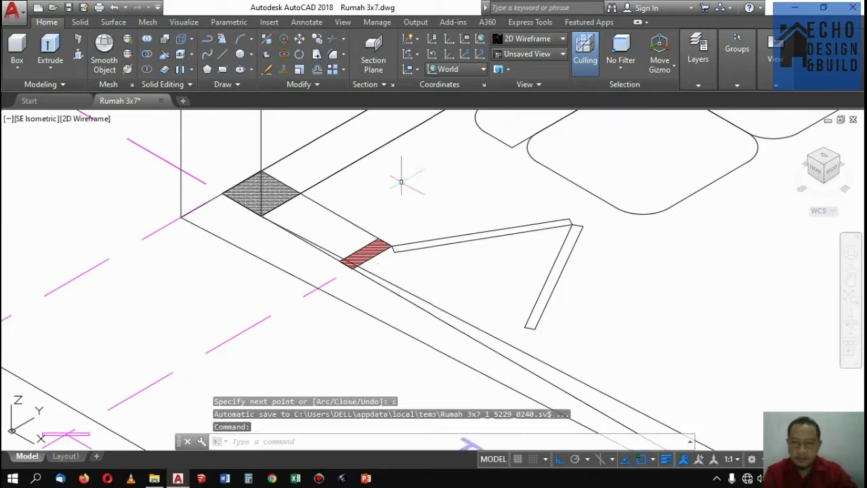
scroll(298, 268, "down", 5)
scroll(298, 268, "down", 3)
scroll(305, 180, "up", 2)
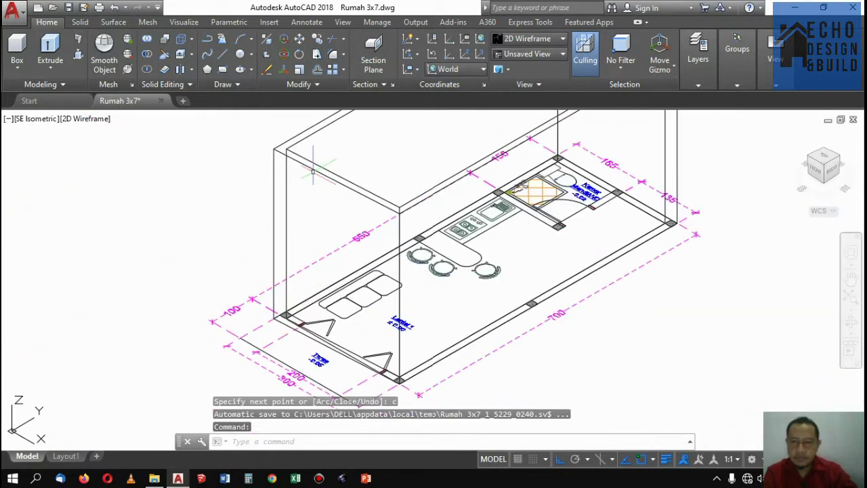
Step: Select the finished walls and abandon a corner-grip stretch
left_click(313, 167)
scroll(285, 316, "up", 3)
scroll(301, 237, "up", 2)
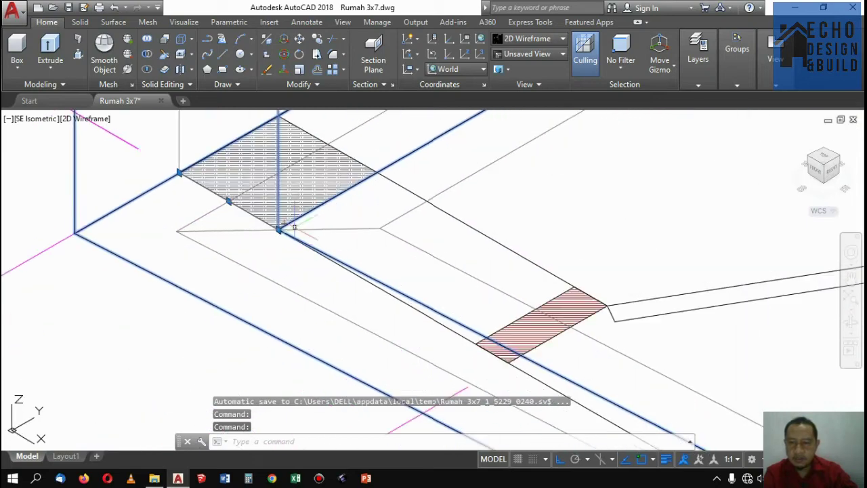
scroll(305, 230, "down", 1)
scroll(298, 230, "up", 2)
left_click(277, 230)
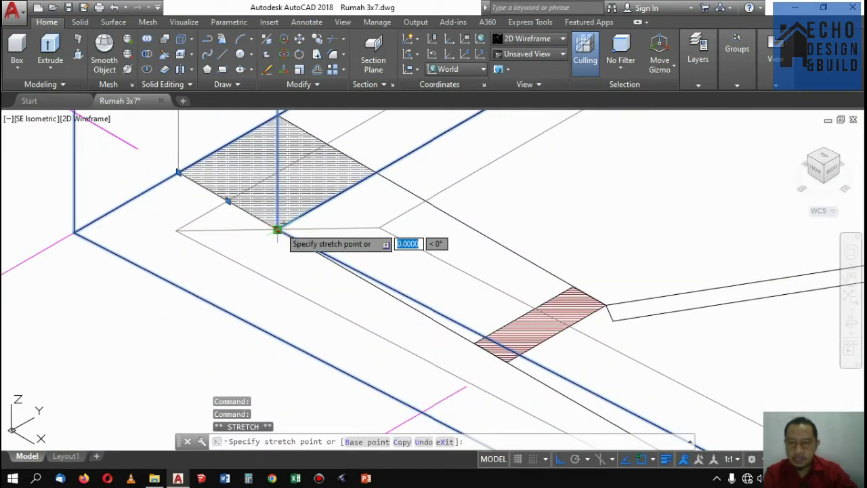
scroll(375, 172, "down", 2)
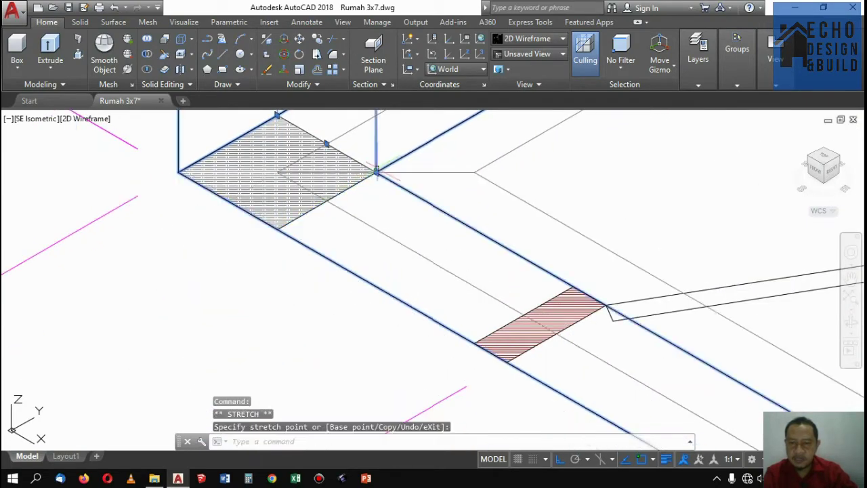
scroll(376, 176, "down", 2)
scroll(376, 189, "down", 2)
scroll(376, 203, "down", 2)
scroll(376, 207, "up", 3)
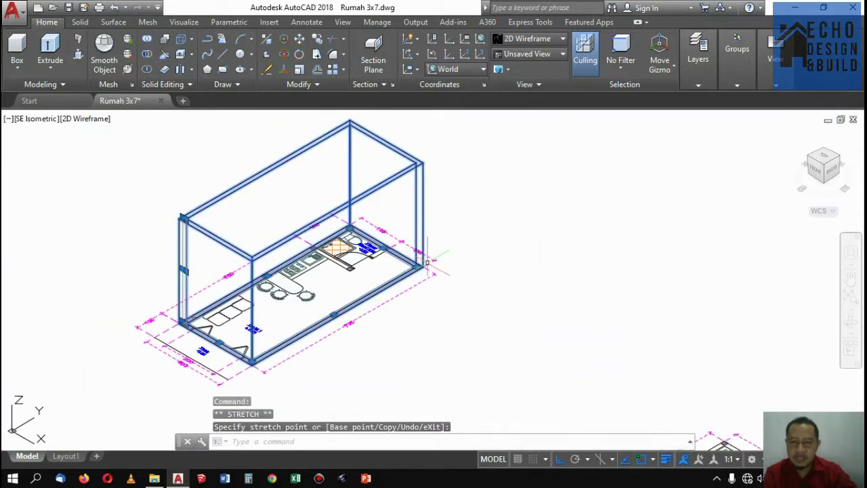
scroll(395, 270, "up", 3)
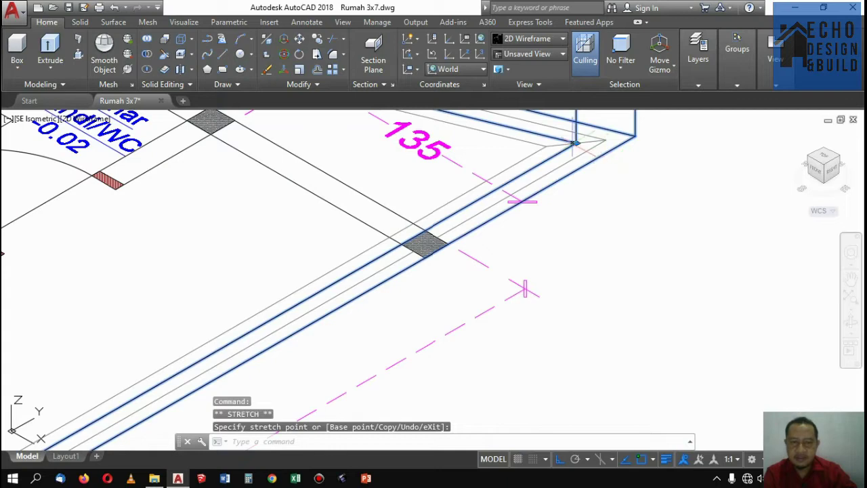
scroll(425, 242, "down", 2)
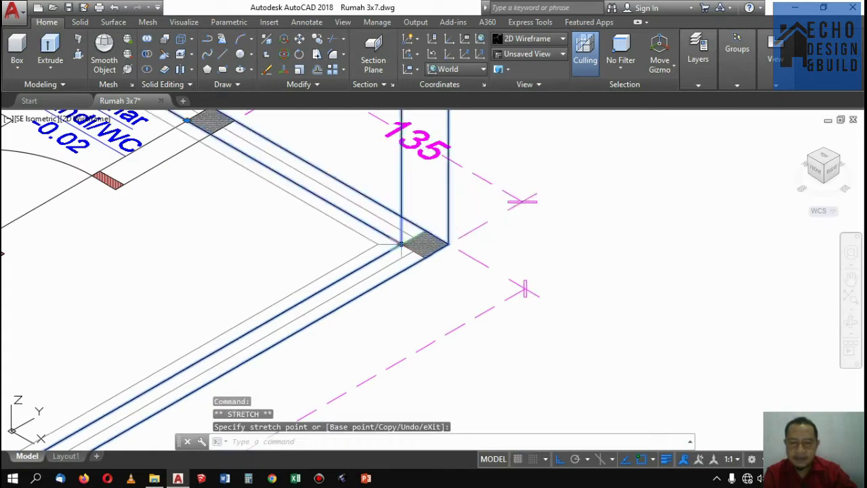
scroll(474, 239, "down", 4)
scroll(489, 237, "down", 3)
scroll(414, 197, "up", 2)
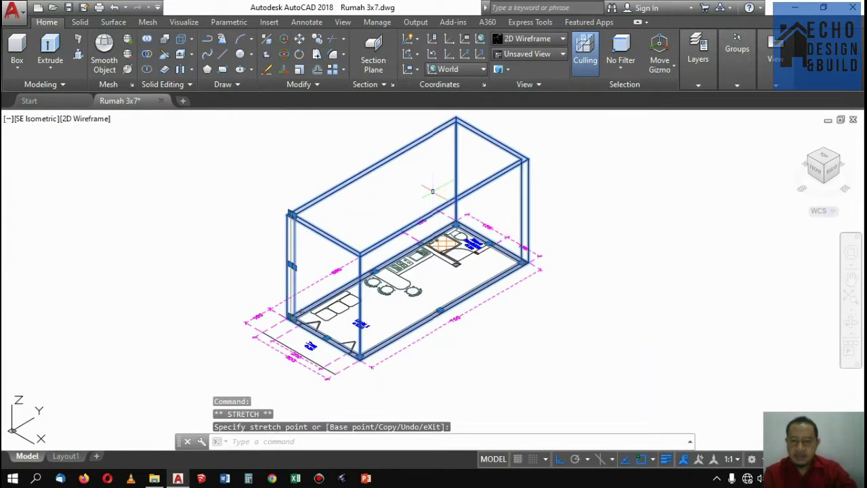
key("Escape")
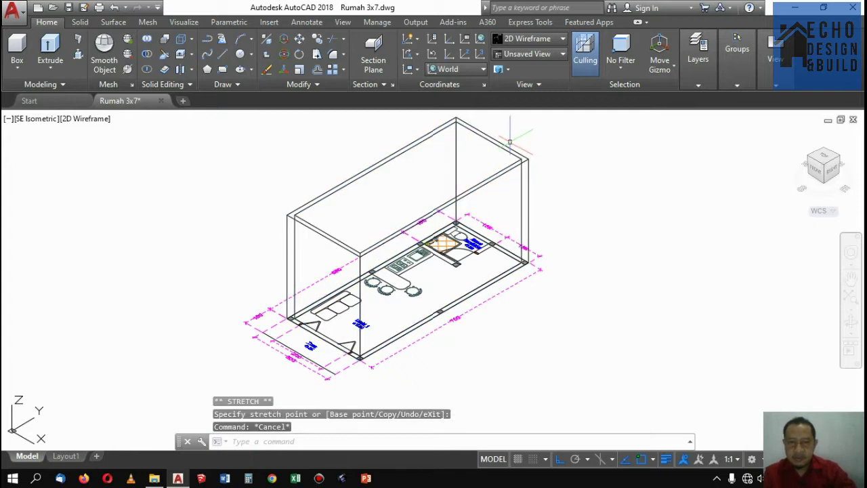
Step: Make dinding the current layer and open the Layer Properties Manager
left_click(518, 132)
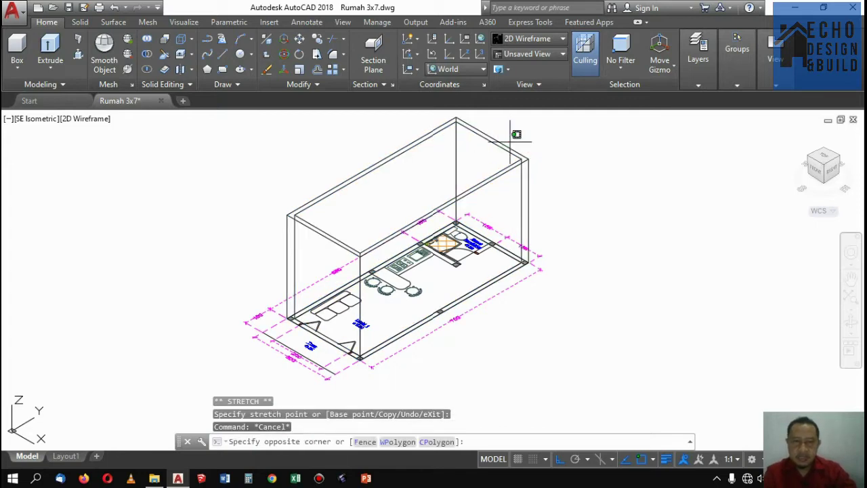
left_click(698, 86)
left_click(737, 85)
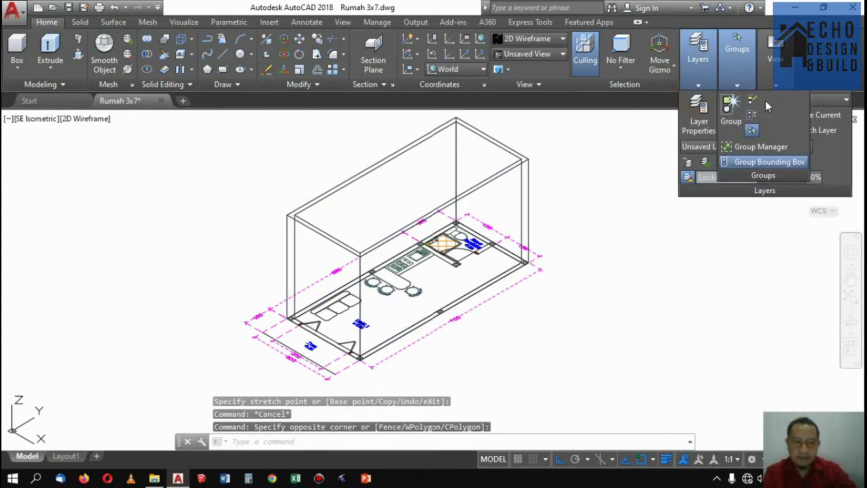
left_click(822, 101)
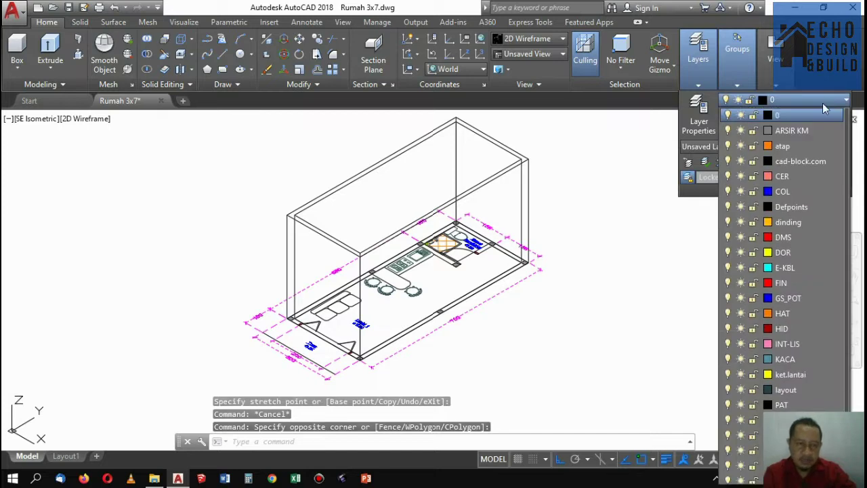
left_click(789, 223)
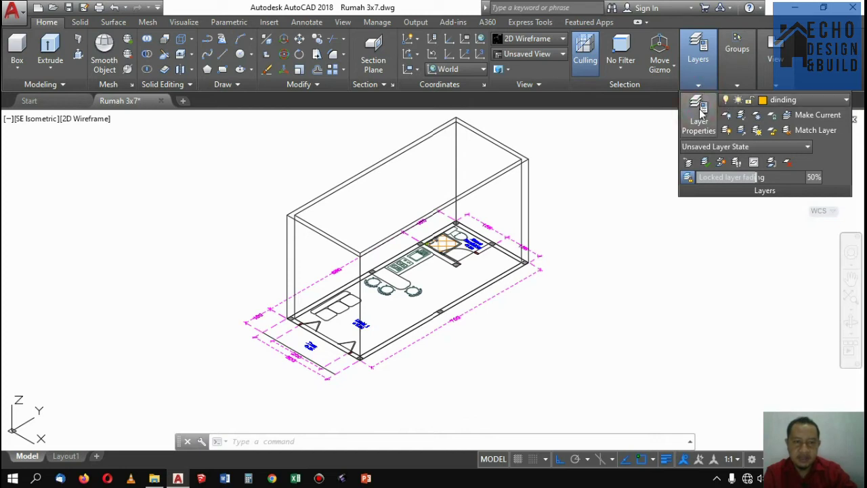
left_click(699, 111)
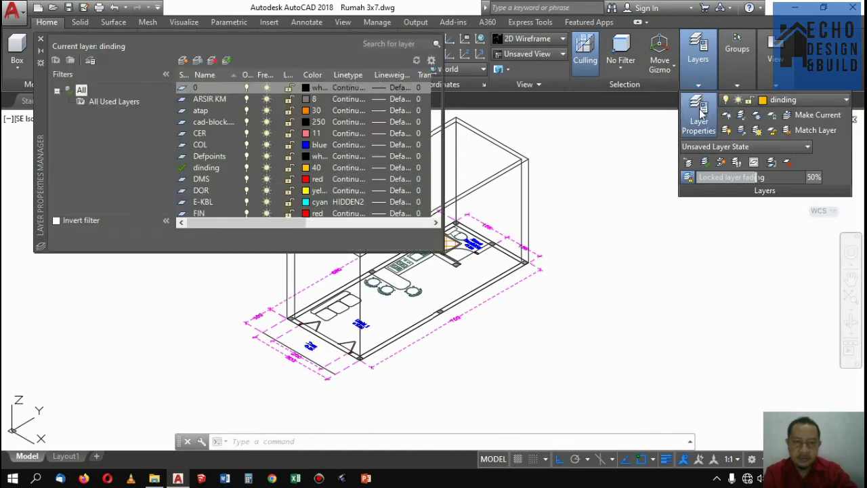
Step: Create a new layer named dinding2 and assign it index colour 40
left_click(182, 61)
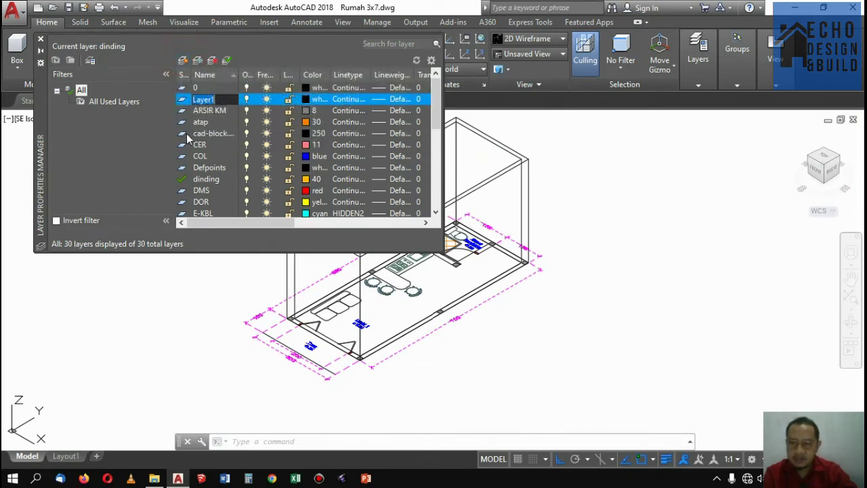
type("dinding2")
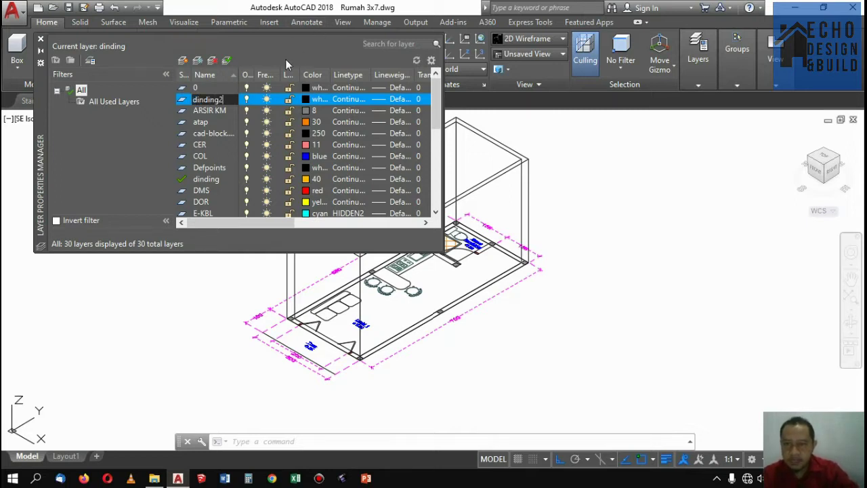
left_click(313, 101)
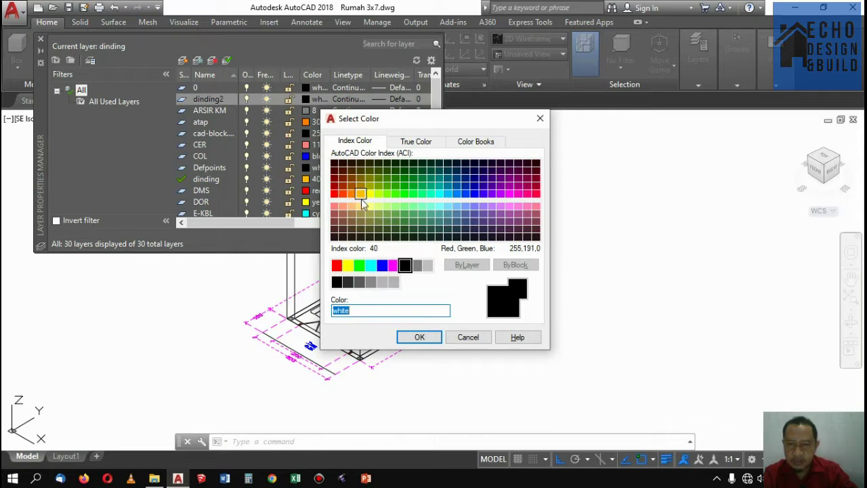
type("BYLAYER")
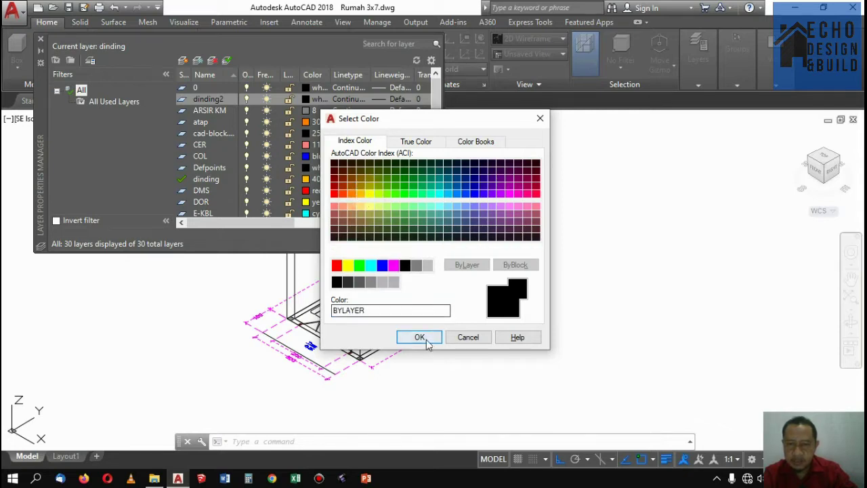
left_click(420, 337)
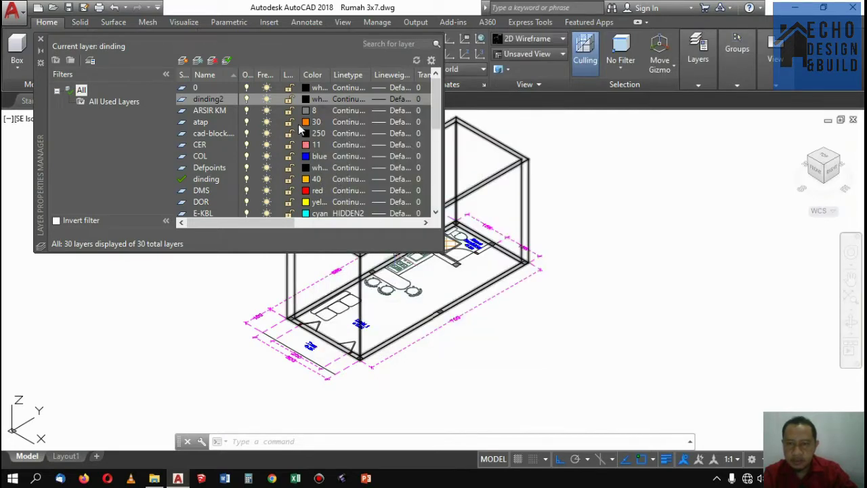
left_click(306, 100)
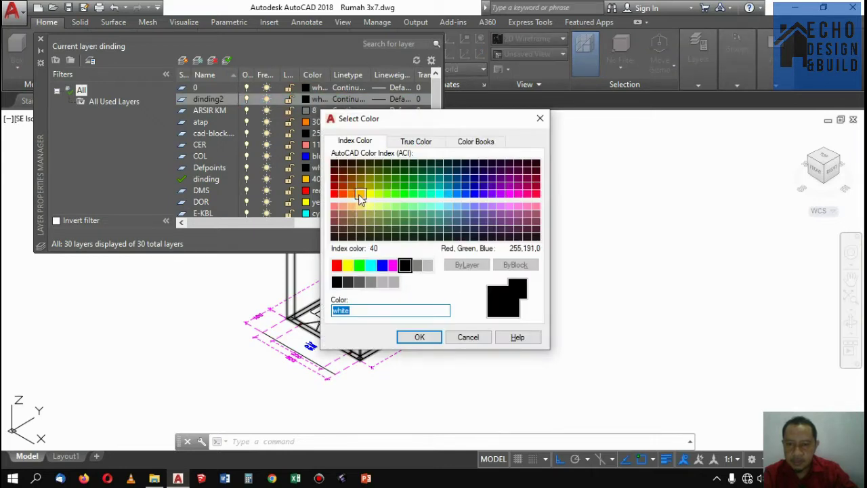
left_click(359, 193)
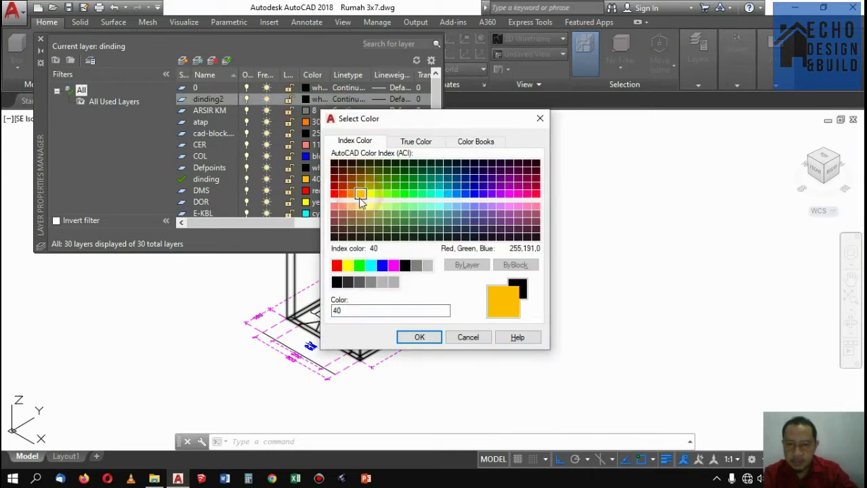
left_click(420, 337)
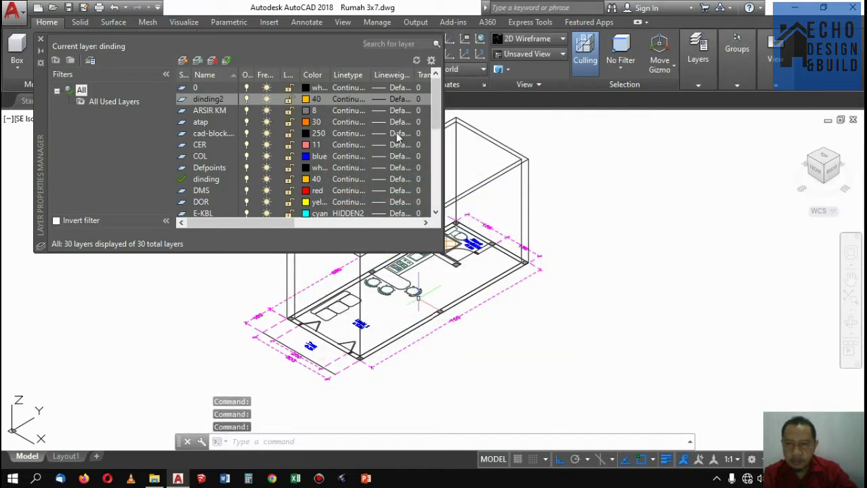
Step: Check the layer list in the Layers panel without changing anything
left_click(42, 41)
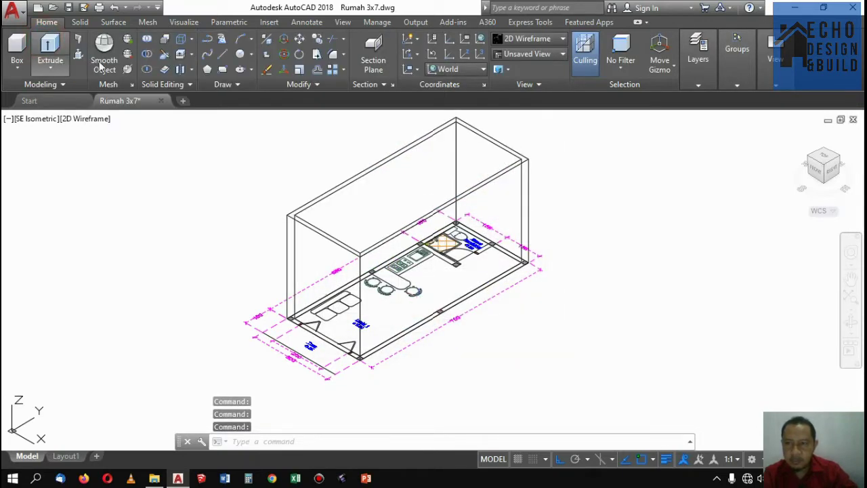
left_click(687, 84)
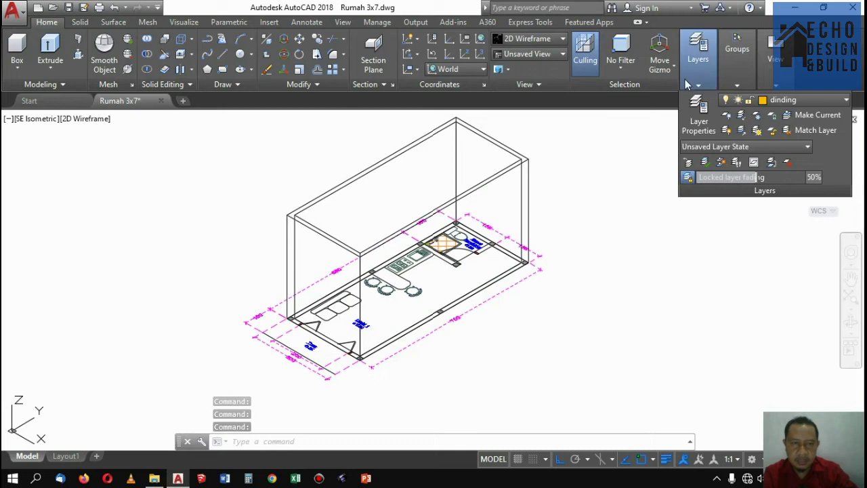
left_click(829, 103)
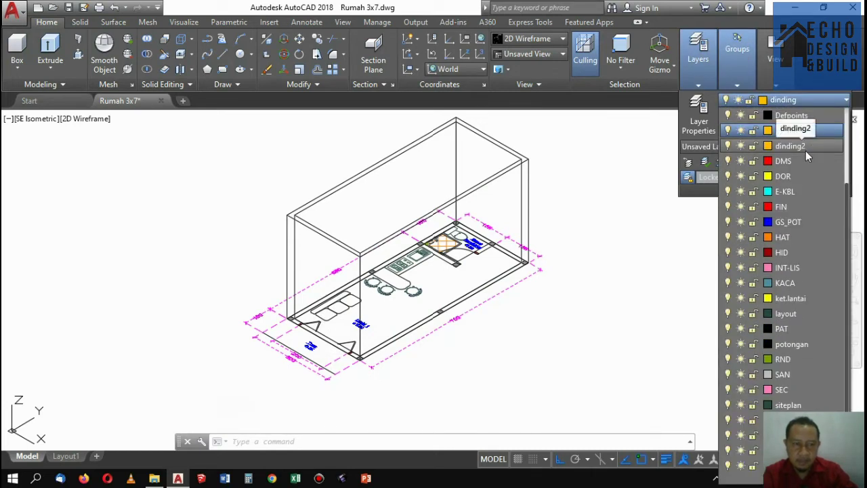
left_click(641, 124)
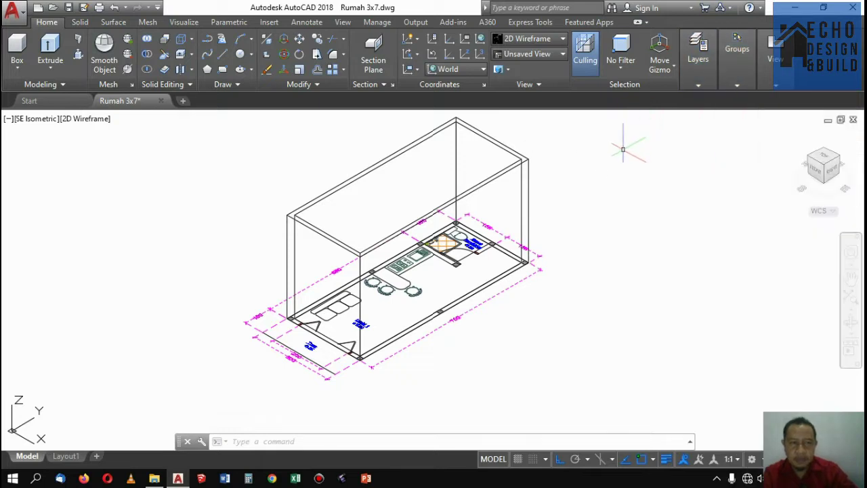
Step: Window-select all the wall solids, assign them to the dinding layer, then deselect
left_click(433, 157)
left_click(384, 134)
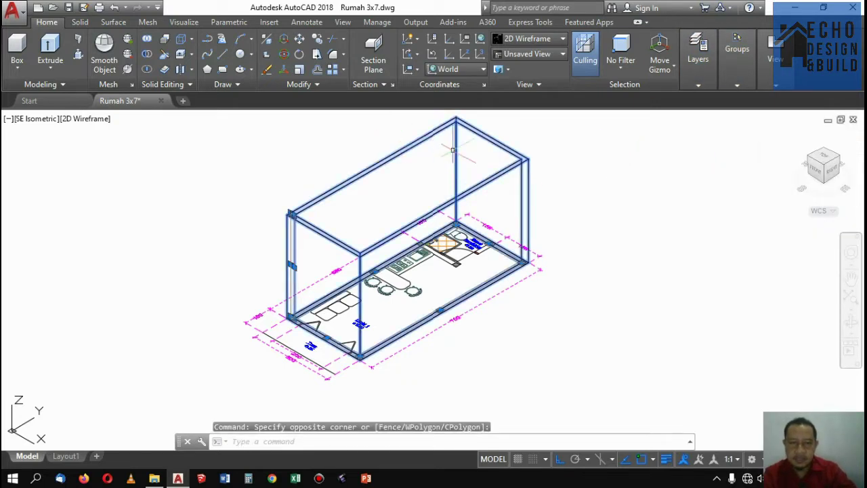
left_click(711, 83)
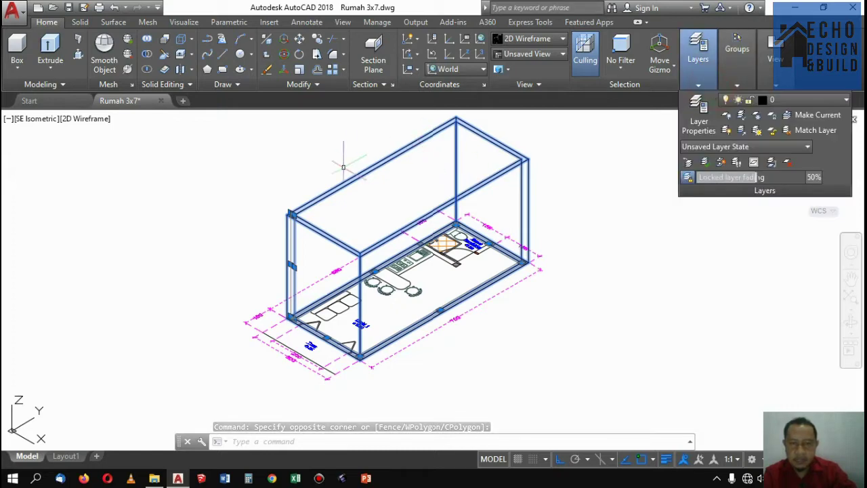
left_click(703, 89)
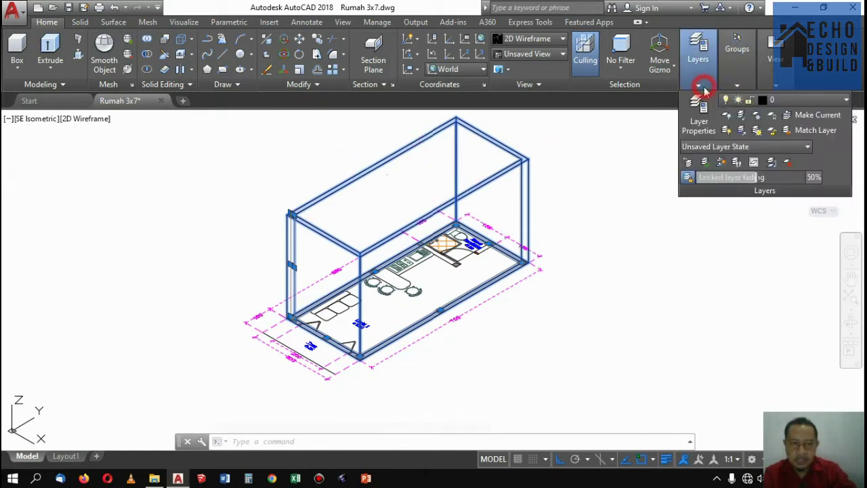
left_click(795, 101)
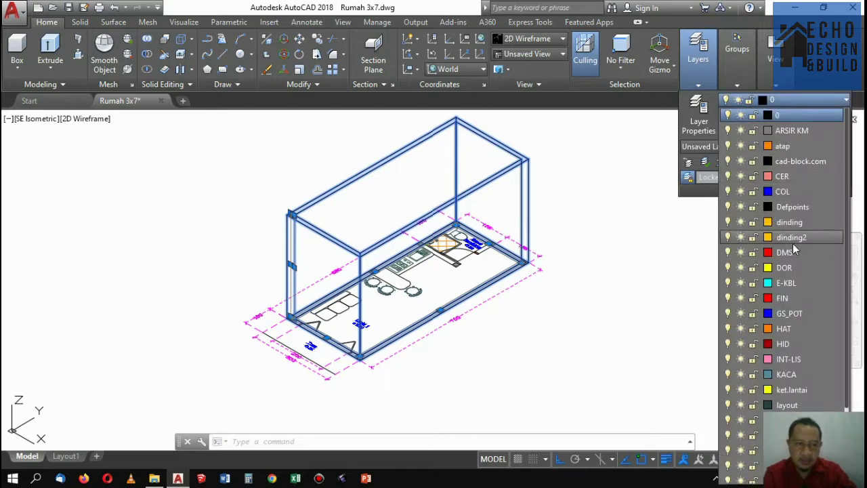
left_click(790, 225)
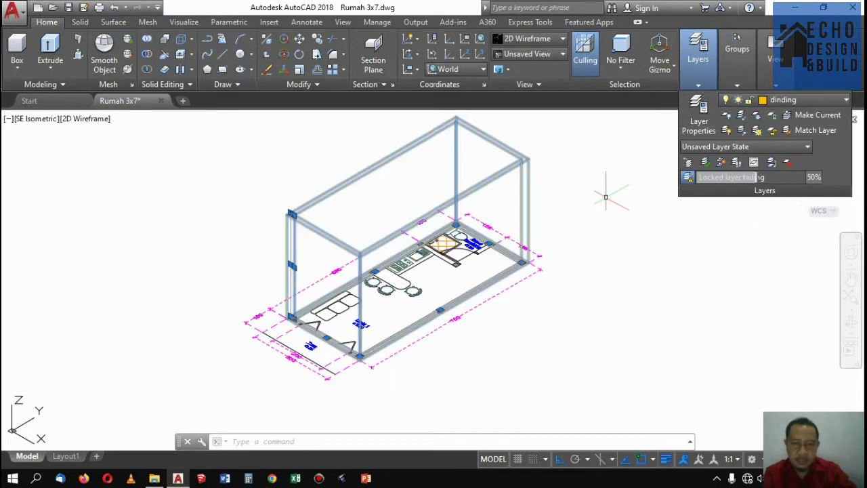
left_click(598, 175)
key("Escape")
Step: Zoom in and out to inspect the model, then crossing-select the wall frame
scroll(465, 170, "down", 3)
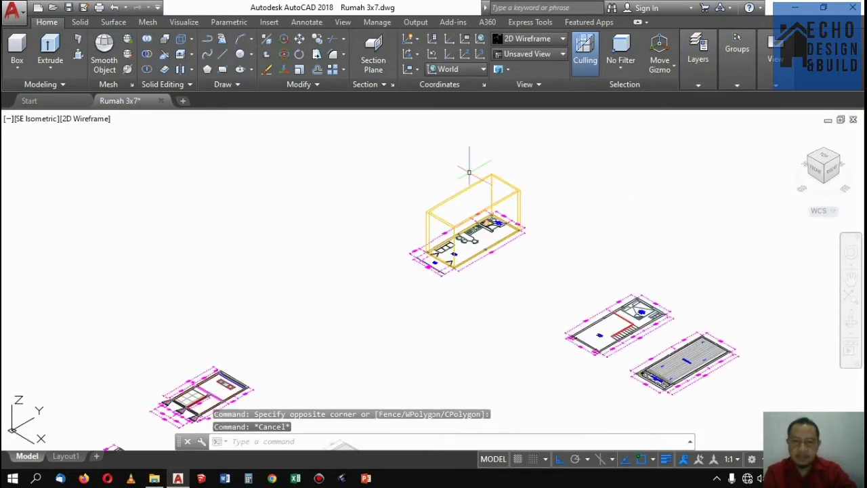
scroll(465, 176, "up", 3)
scroll(462, 216, "up", 2)
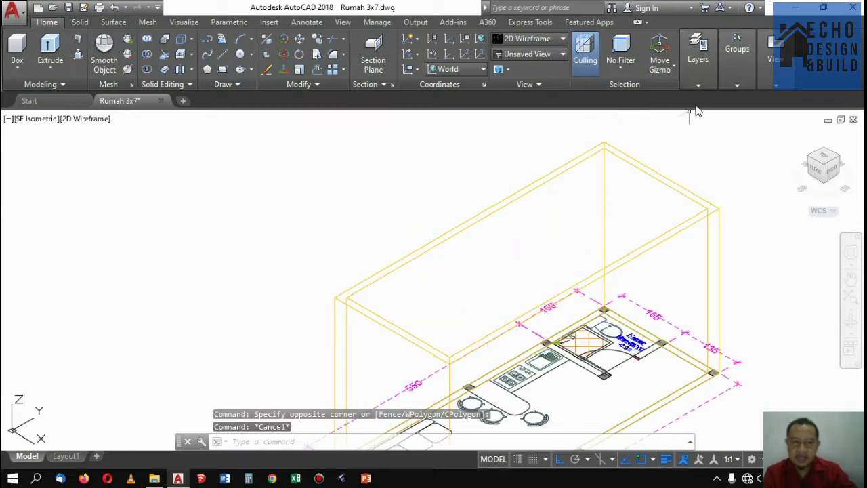
scroll(532, 181, "down", 2)
scroll(463, 240, "up", 2)
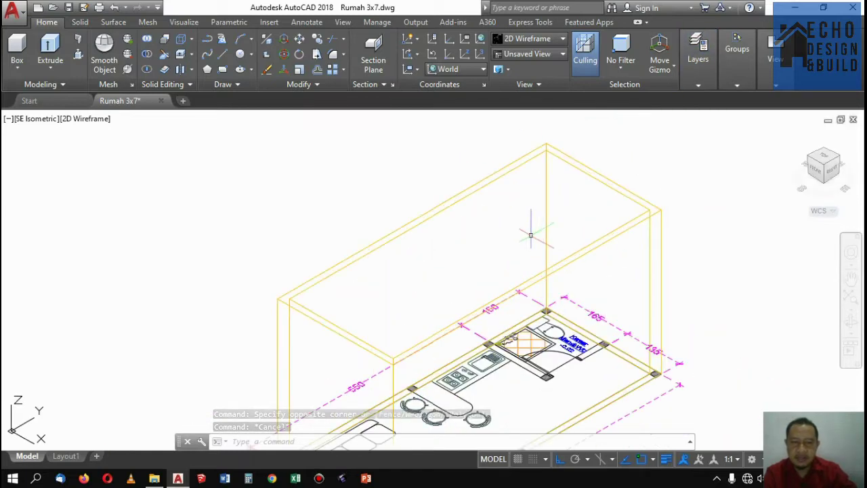
scroll(562, 181, "down", 3)
scroll(564, 197, "up", 4)
scroll(549, 216, "down", 4)
scroll(508, 198, "up", 3)
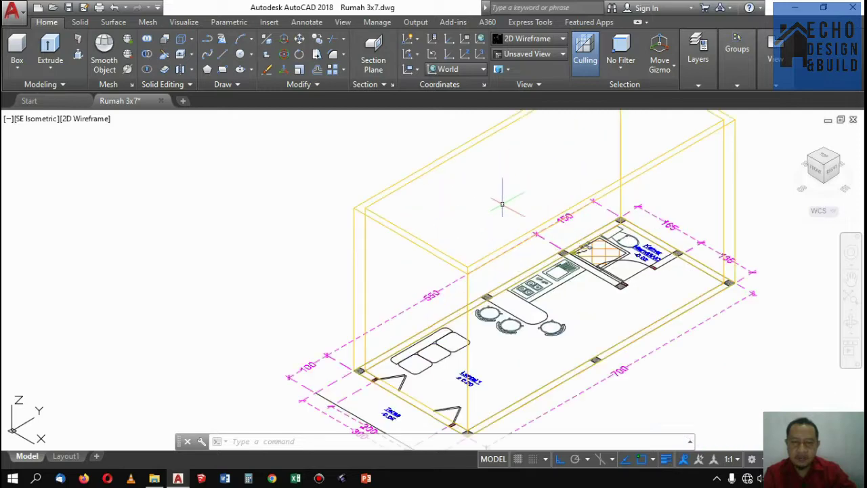
scroll(532, 187, "down", 2)
scroll(597, 142, "up", 2)
scroll(545, 177, "down", 4)
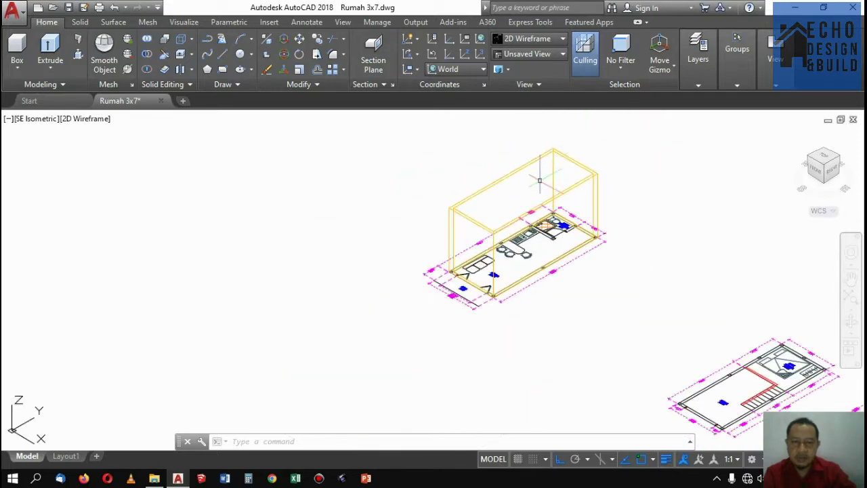
scroll(549, 155, "up", 4)
left_click(541, 182)
left_click(523, 161)
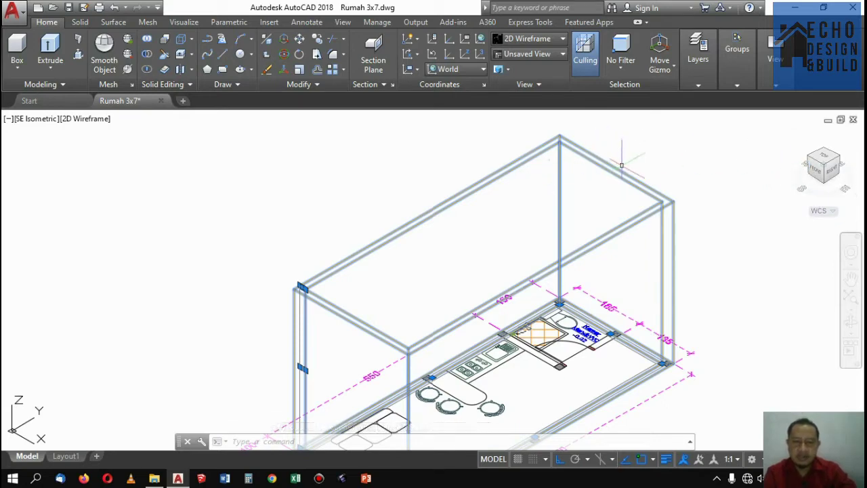
Step: Zoom in and out to inspect the selected wall frame
scroll(603, 173, "down", 3)
scroll(595, 179, "up", 3)
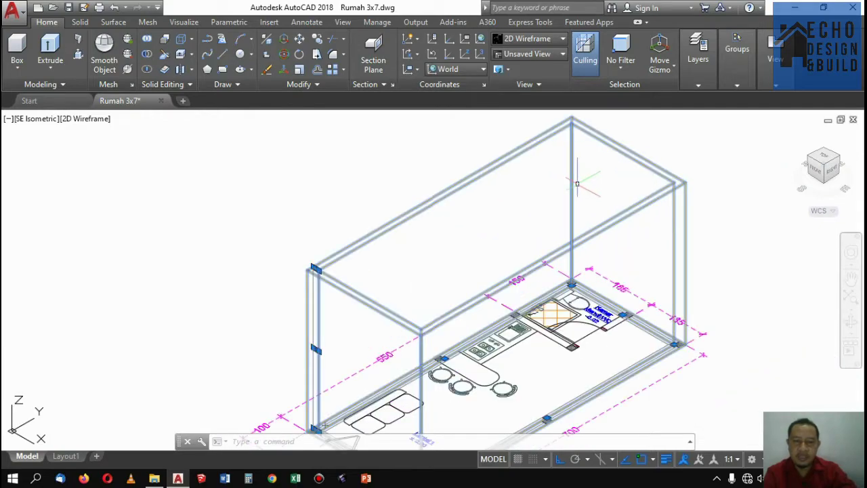
scroll(582, 177, "down", 2)
scroll(573, 178, "down", 1)
scroll(573, 179, "up", 2)
scroll(572, 182, "down", 3)
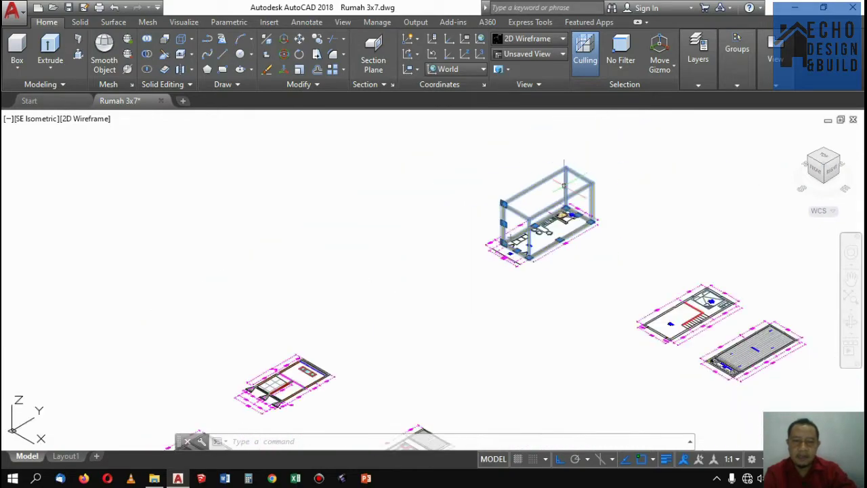
scroll(562, 196, "up", 3)
scroll(550, 221, "up", 4)
scroll(549, 216, "down", 4)
scroll(543, 205, "down", 2)
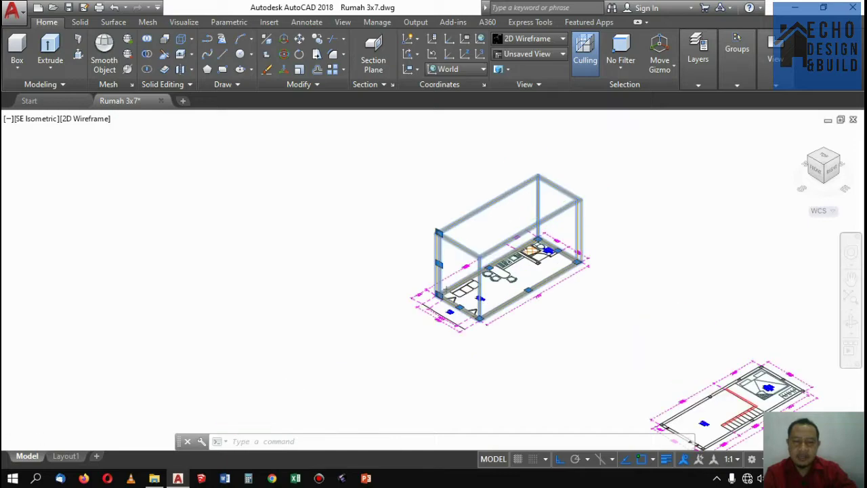
scroll(543, 206, "up", 3)
scroll(542, 204, "up", 1)
scroll(541, 193, "down", 4)
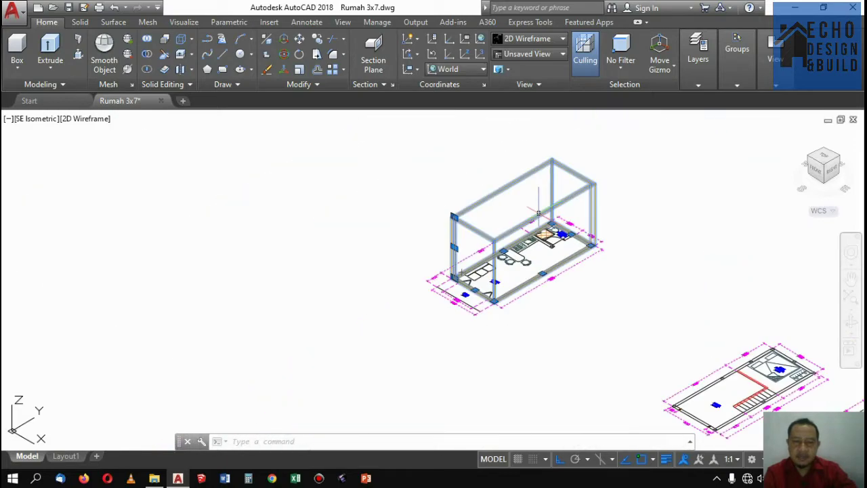
scroll(542, 179, "up", 3)
scroll(549, 178, "down", 4)
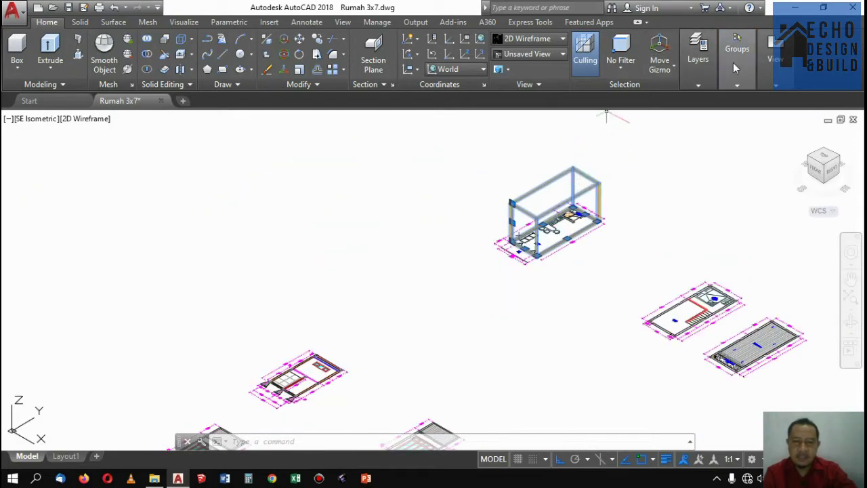
Step: Turn off the dinding layer, choosing to keep the current layer on
left_click(697, 51)
left_click(785, 100)
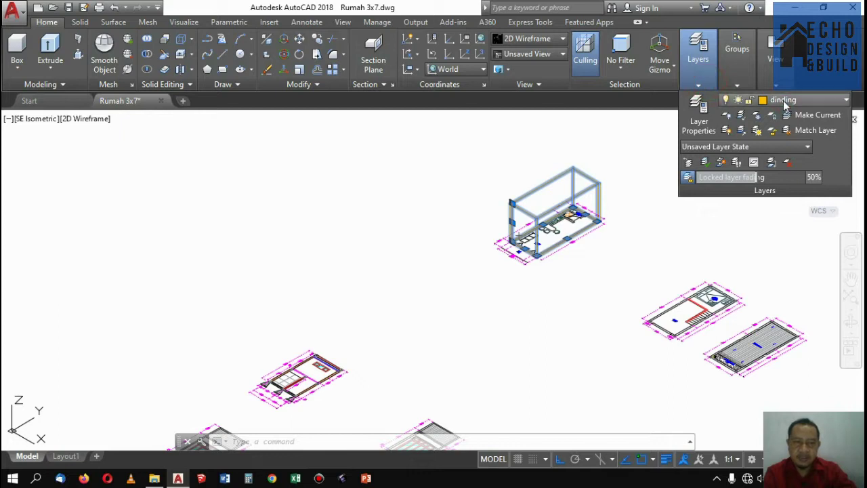
left_click(728, 132)
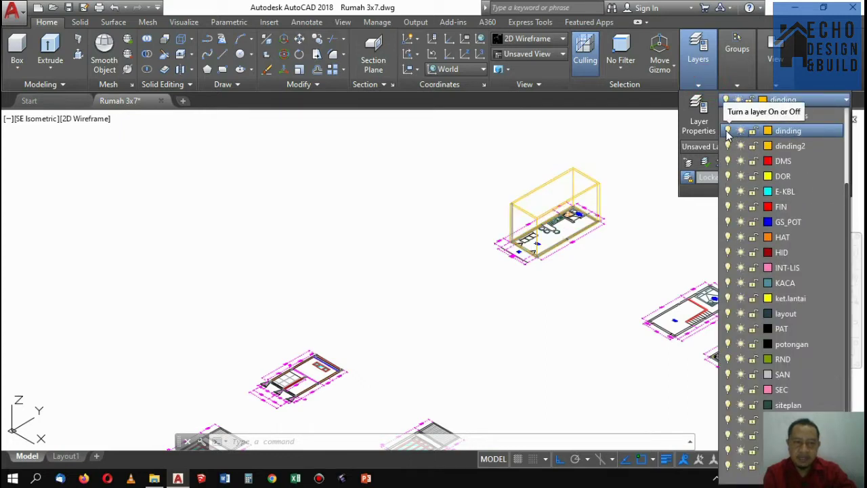
left_click(727, 131)
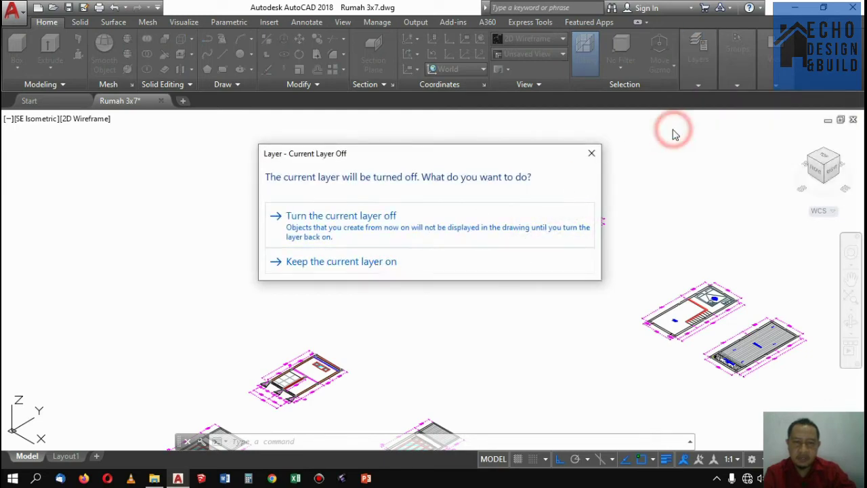
left_click(591, 153)
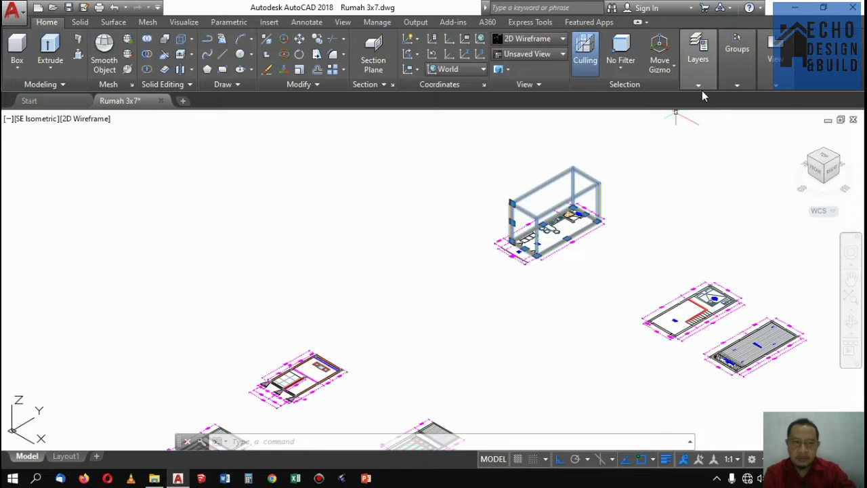
Step: Assign the wall frame to layer 0 and clear the stray selection
left_click(705, 86)
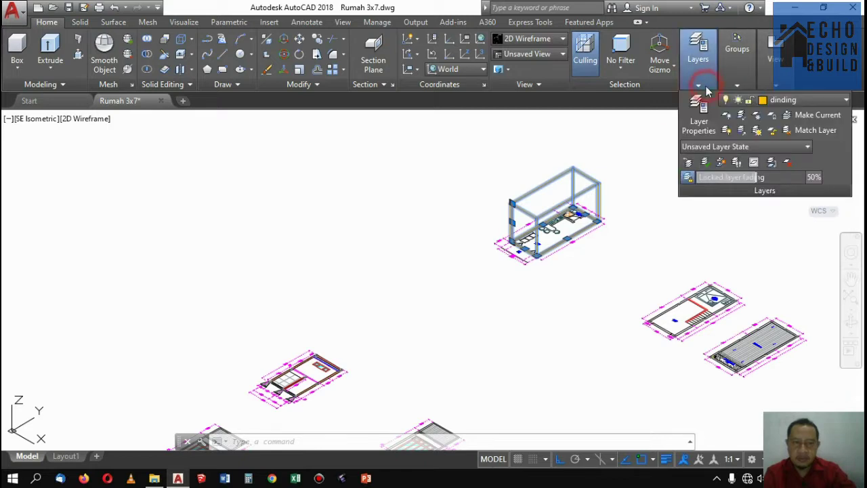
left_click(845, 100)
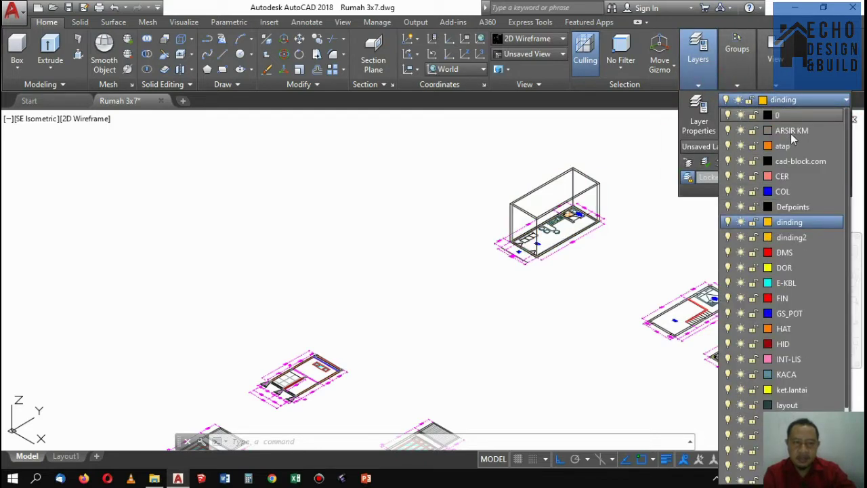
left_click(791, 116)
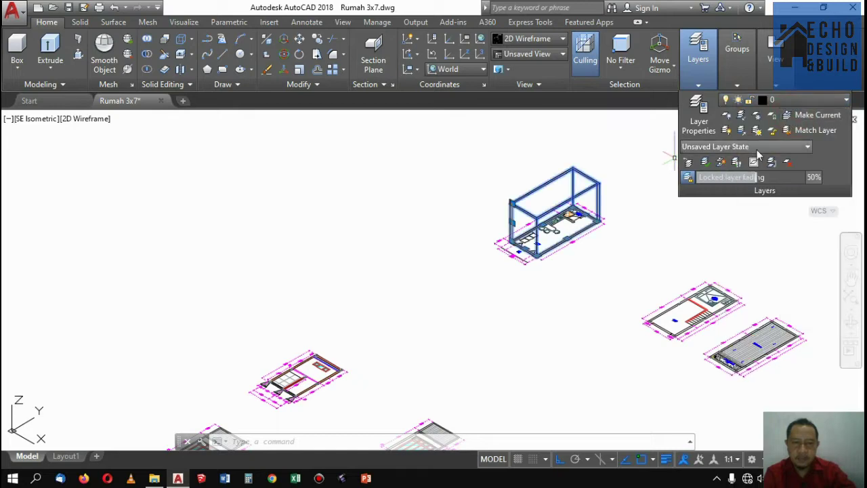
left_click(681, 213)
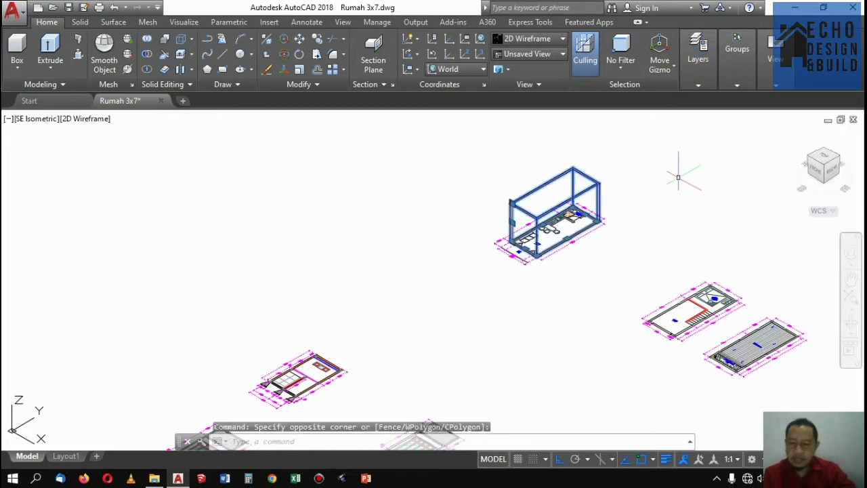
key("Escape")
scroll(573, 176, "up", 5)
Step: Select the wall frame and move it onto the yellow dinding layer
left_click(519, 136)
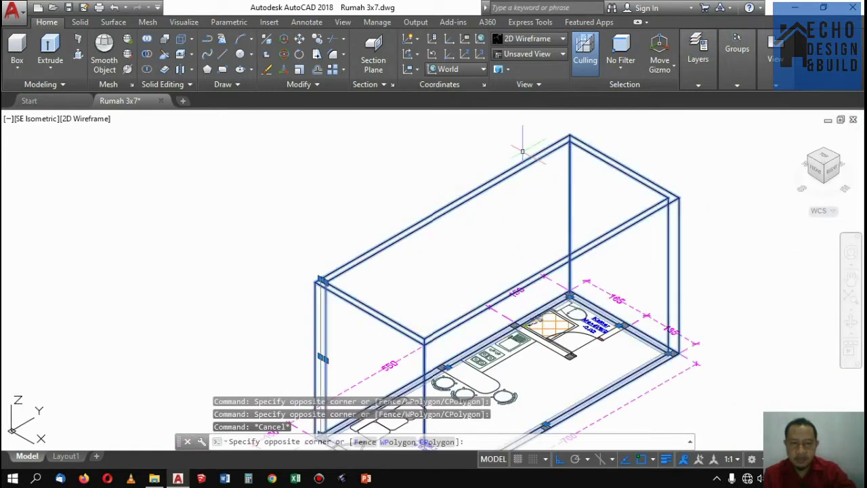
left_click(615, 125)
left_click(737, 85)
left_click(699, 86)
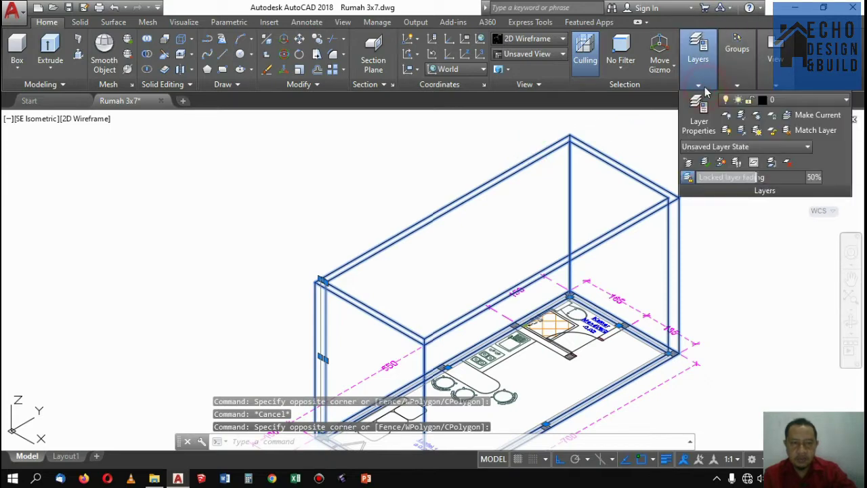
left_click(795, 102)
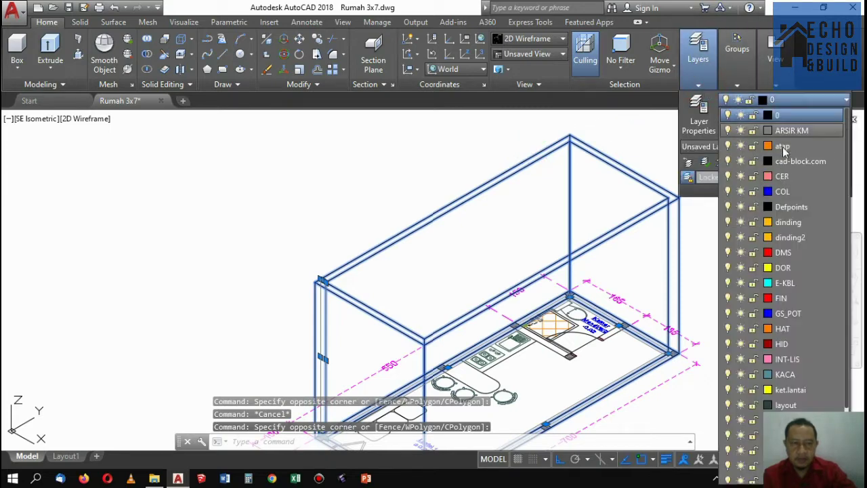
left_click(787, 222)
Step: Deselect, then crossing-select the wall frame again from its top
left_click(603, 160)
key("Escape")
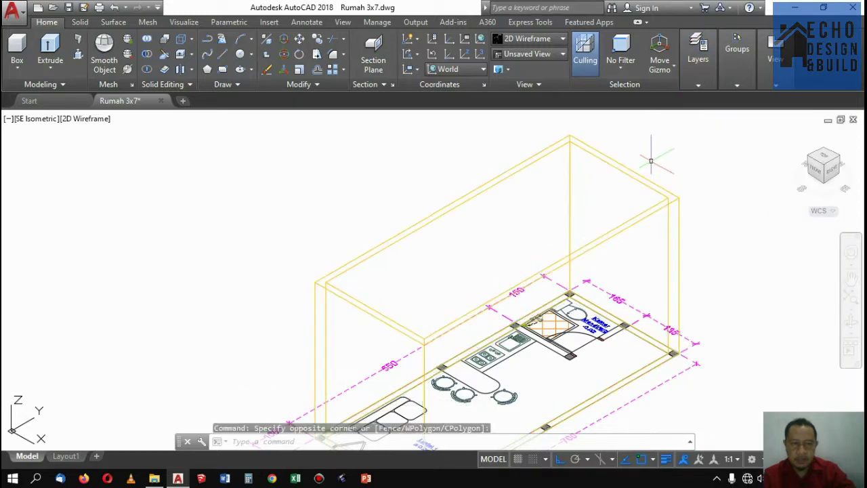
left_click(569, 171)
left_click(535, 132)
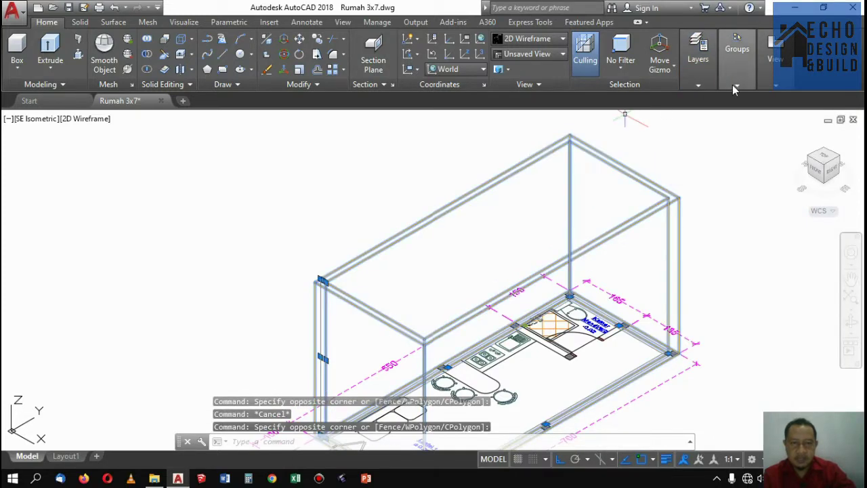
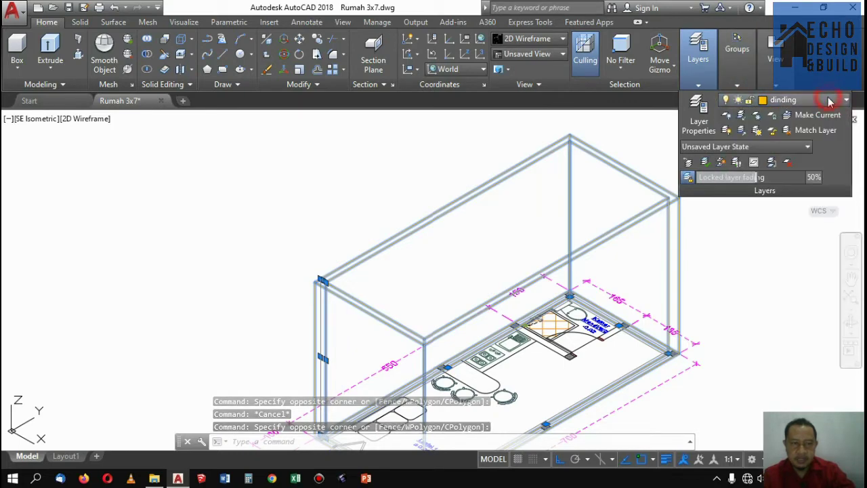
Step: Move the selected wall frames onto layer dinding and turn that current layer off
left_click(830, 100)
left_click(726, 132)
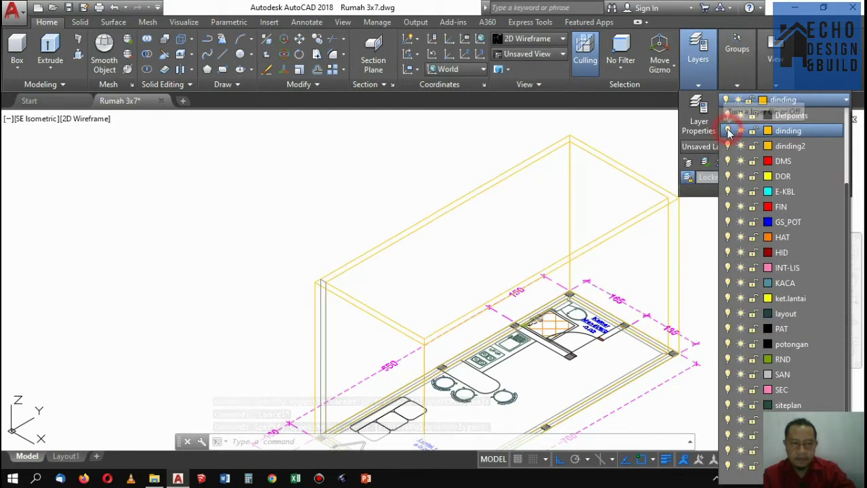
left_click(728, 132)
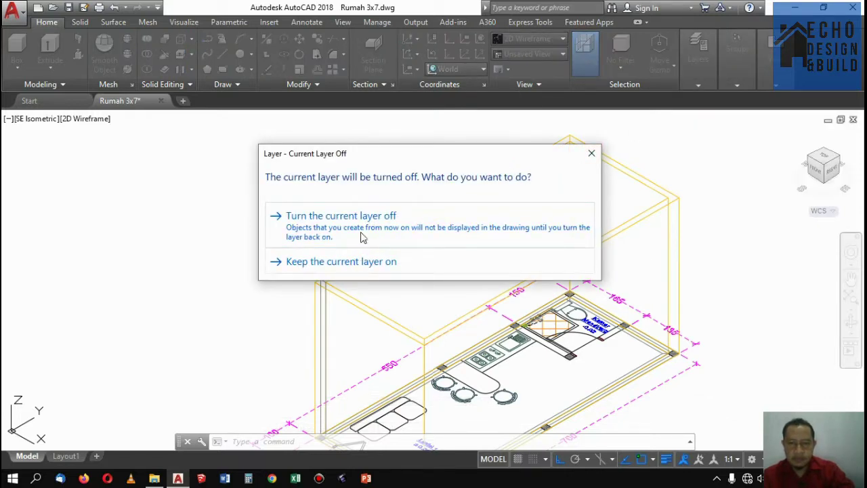
left_click(359, 223)
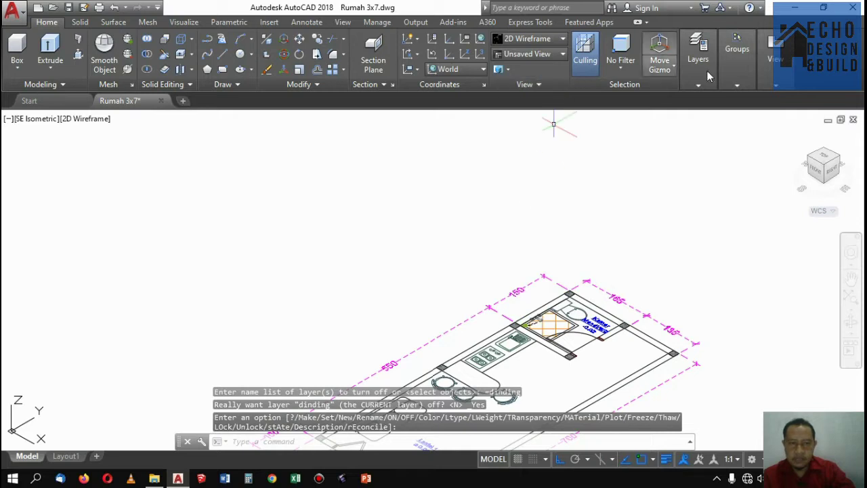
Step: Check the layer list in the expanded layer panel, then start a selection window in the drawing
left_click(708, 83)
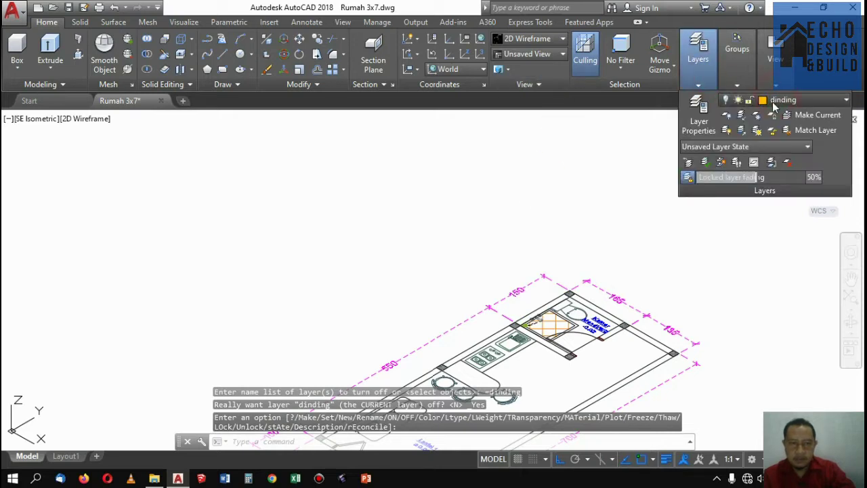
left_click(774, 103)
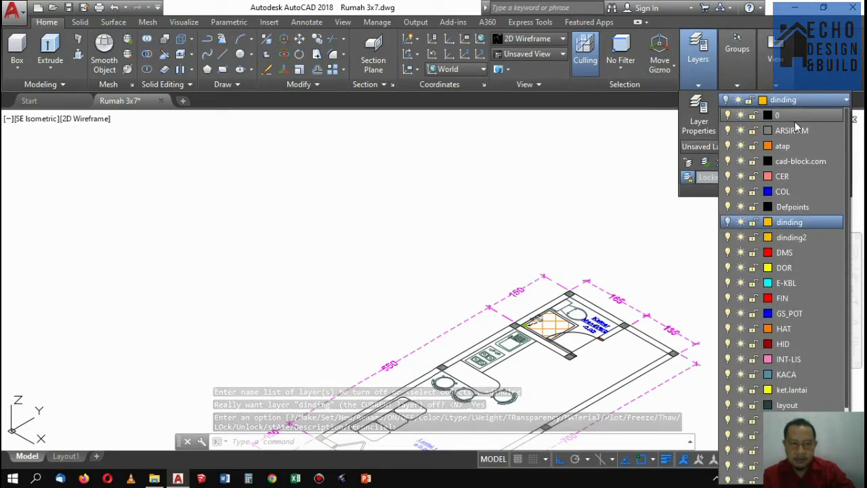
left_click(796, 125)
left_click(593, 202)
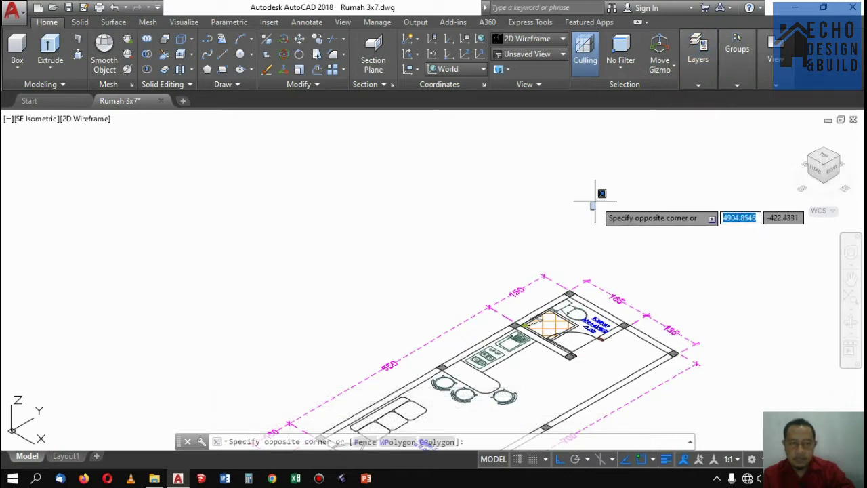
Step: Zoom in on the door and sloped wall of the side section for dimensioning
left_click(626, 162)
scroll(596, 217, "down", 5)
scroll(596, 217, "up", 4)
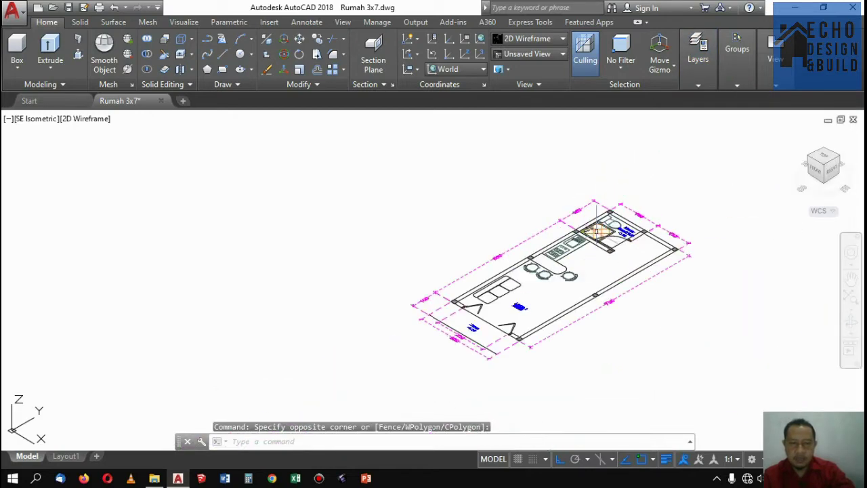
scroll(595, 231, "up", 2)
scroll(596, 203, "up", 3)
scroll(583, 237, "up", 1)
scroll(600, 277, "up", 2)
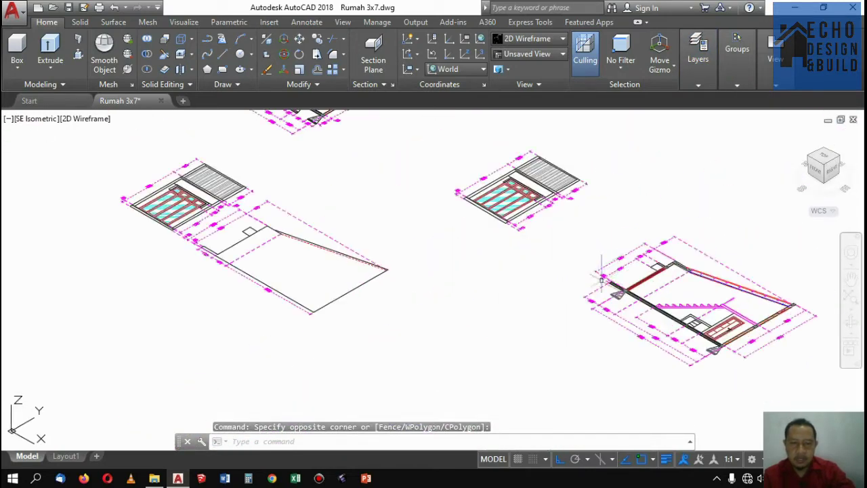
scroll(601, 277, "down", 3)
scroll(650, 298, "up", 4)
scroll(669, 315, "up", 3)
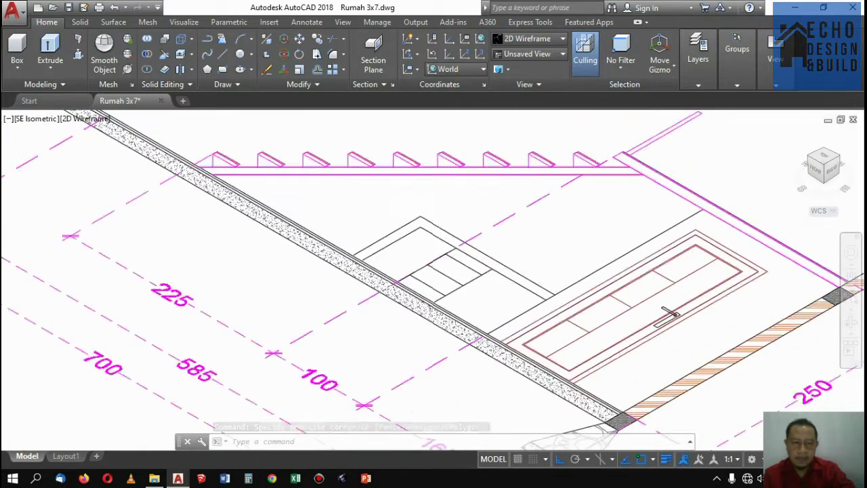
scroll(669, 315, "down", 5)
scroll(652, 206, "up", 4)
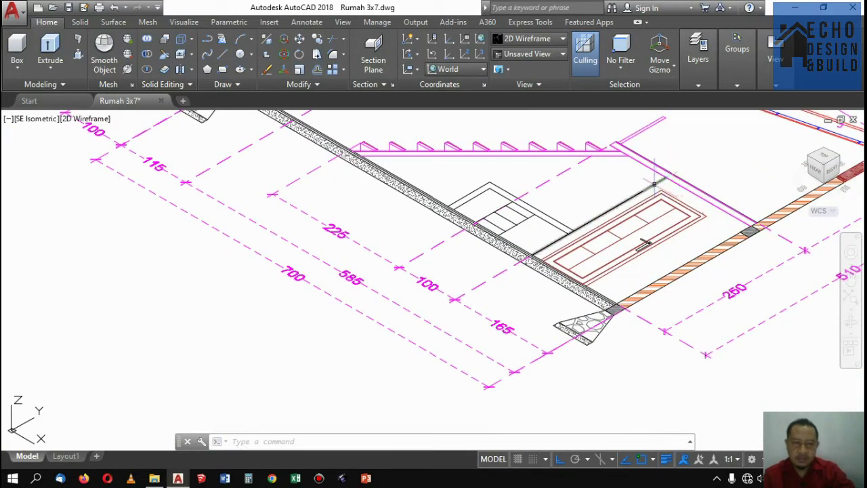
scroll(630, 217, "down", 5)
scroll(630, 132, "up", 3)
scroll(571, 139, "up", 2)
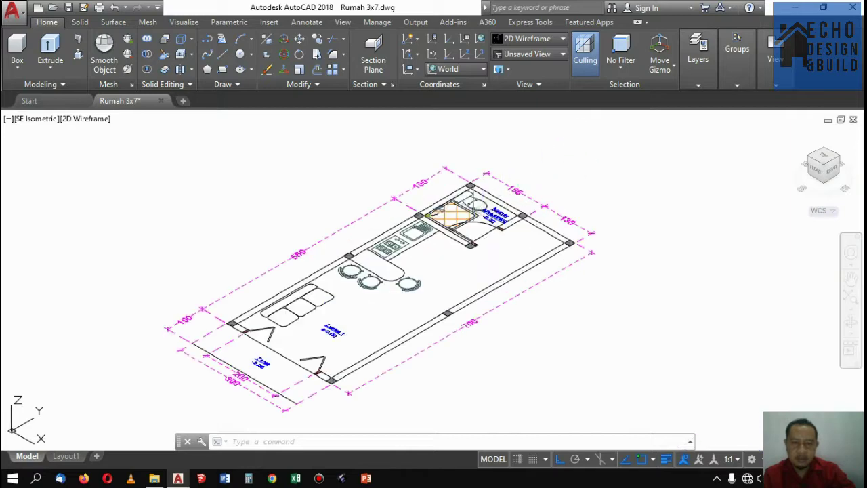
scroll(530, 210, "down", 4)
scroll(518, 339, "down", 2)
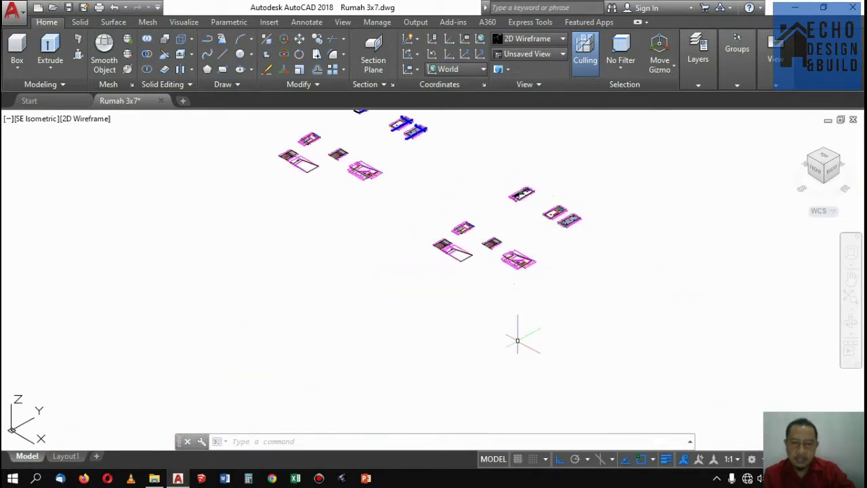
scroll(522, 261, "up", 2)
scroll(534, 223, "down", 2)
scroll(535, 224, "up", 2)
scroll(528, 229, "up", 2)
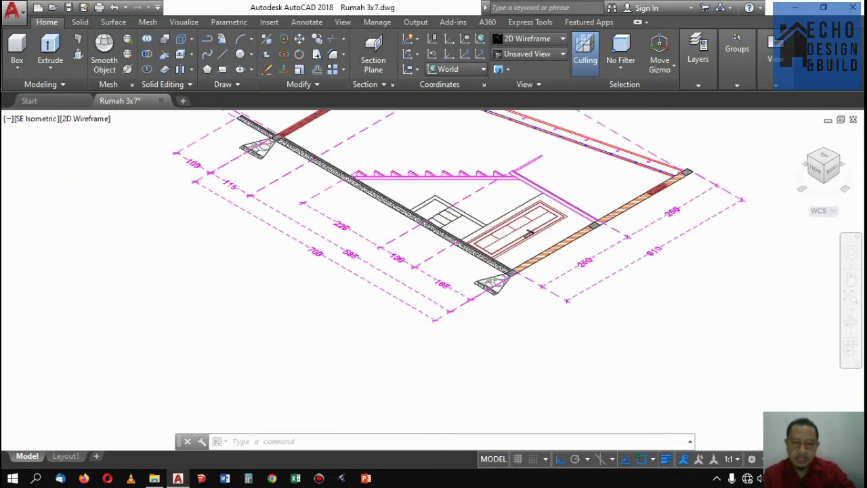
scroll(535, 230, "up", 1)
scroll(528, 241, "down", 3)
scroll(525, 249, "up", 3)
scroll(521, 233, "up", 1)
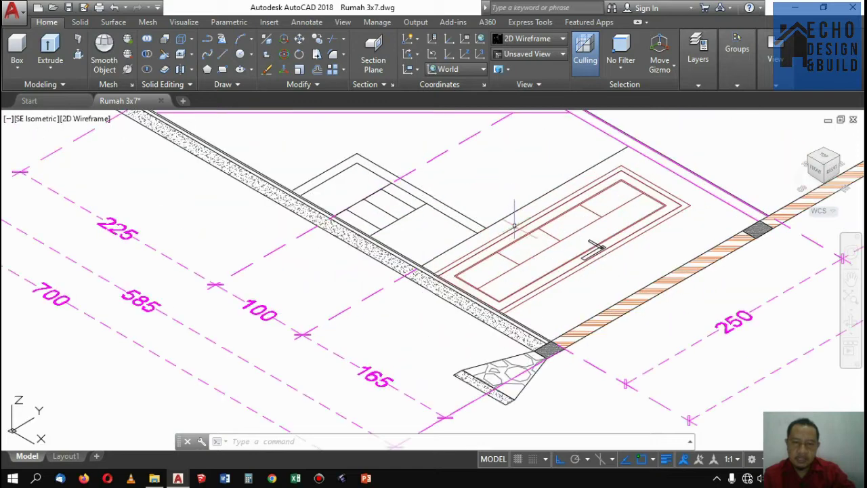
scroll(528, 230, "down", 1)
scroll(542, 226, "up", 1)
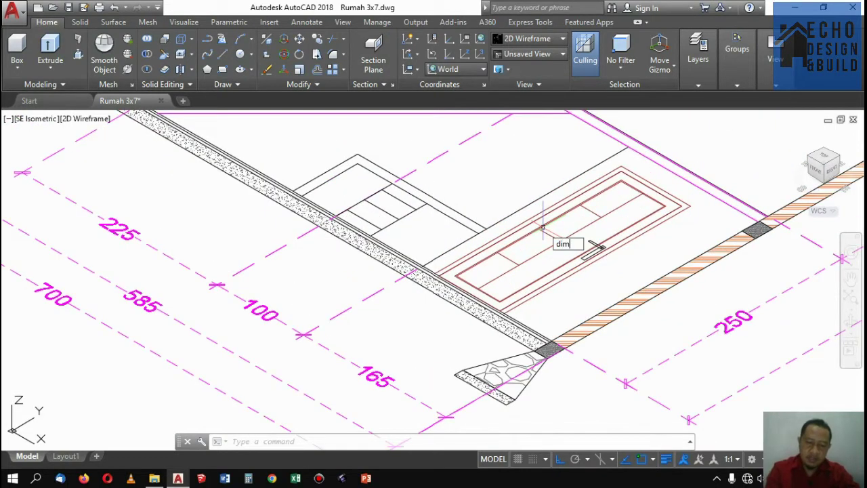
Step: Dimension the wall height beside the door from wall base to roof line (about 239)
key("Return")
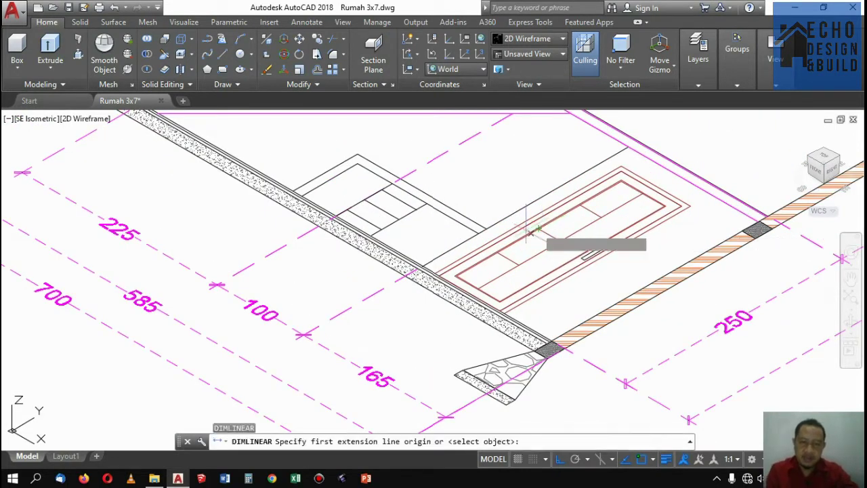
scroll(535, 233, "up", 3)
left_click(397, 288)
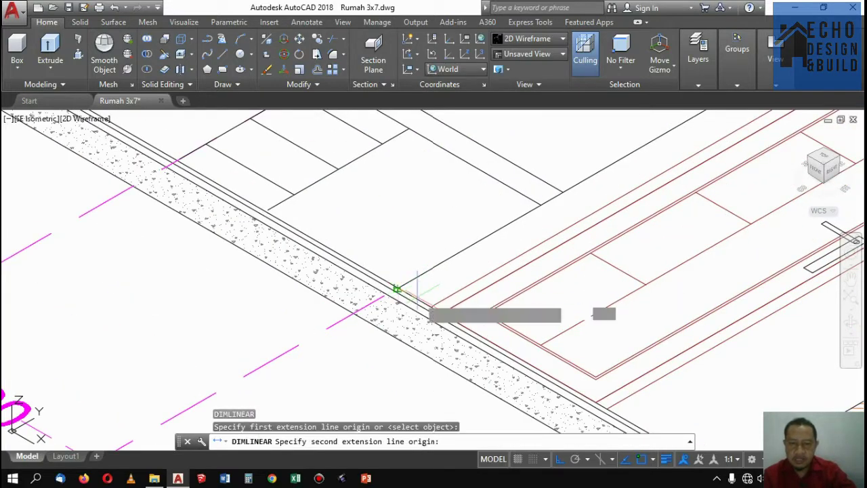
scroll(522, 280, "down", 3)
scroll(551, 194, "up", 4)
scroll(560, 182, "up", 2)
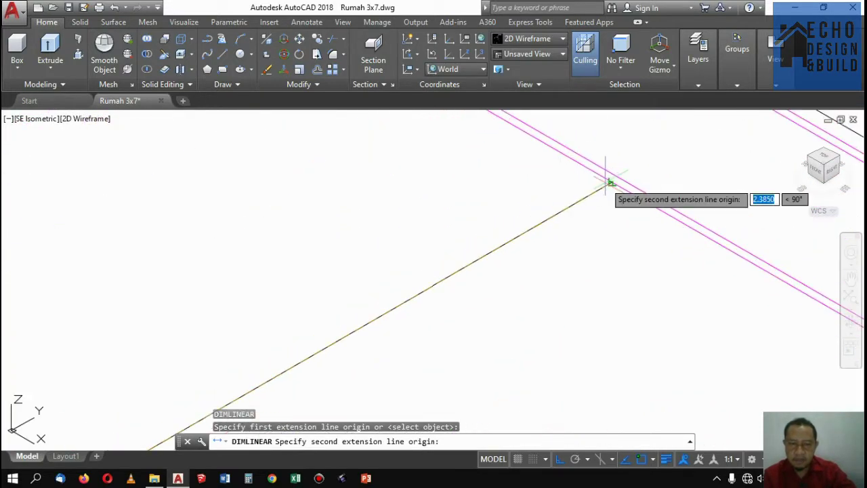
left_click(607, 181)
scroll(493, 194, "down", 3)
scroll(518, 192, "down", 1)
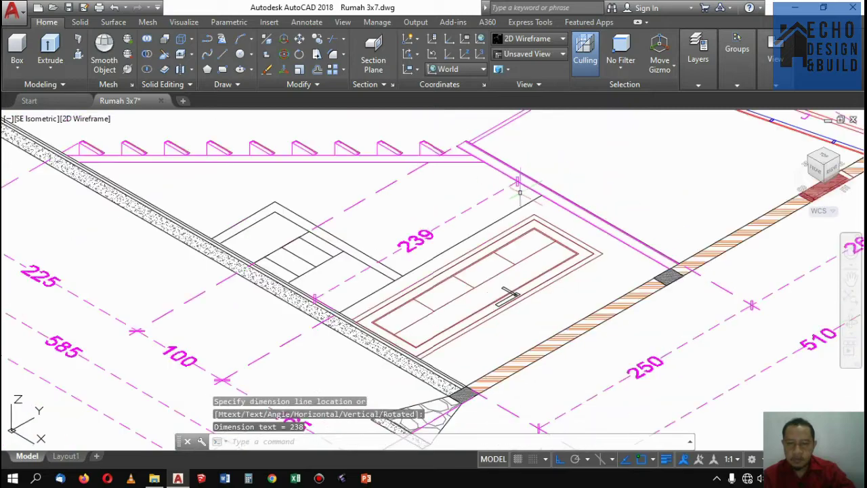
scroll(518, 192, "down", 3)
scroll(561, 183, "up", 3)
scroll(637, 155, "up", 3)
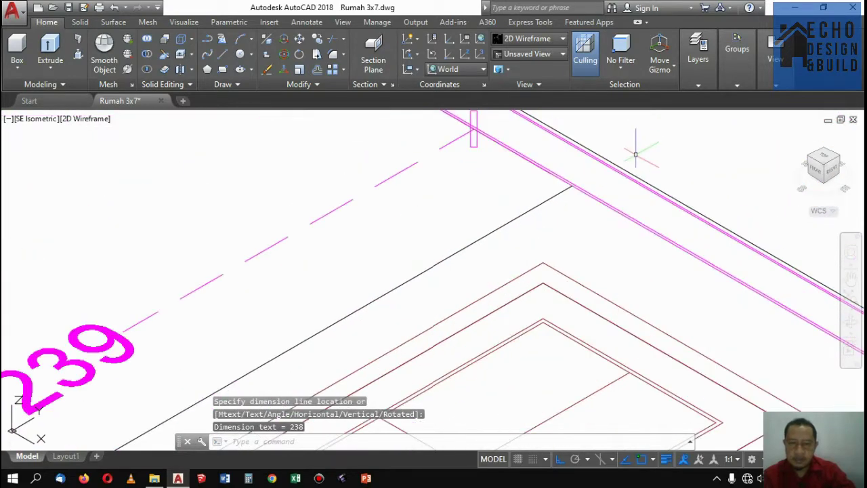
scroll(635, 155, "down", 3)
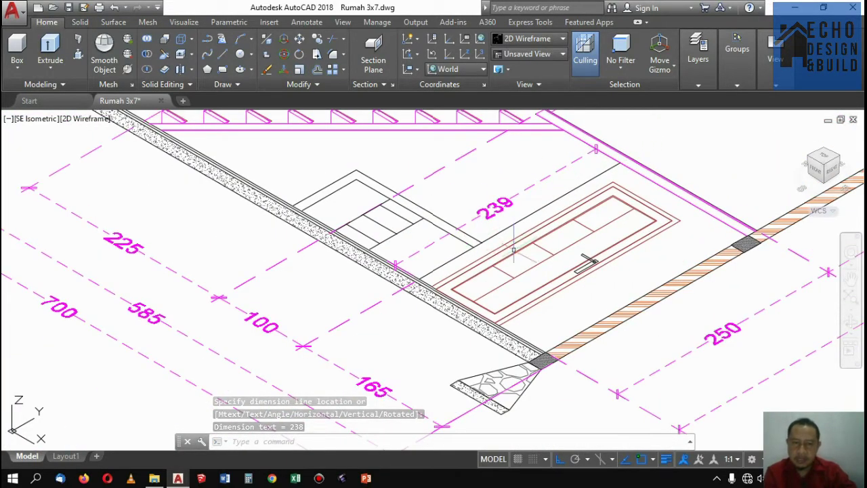
scroll(513, 251, "down", 3)
scroll(483, 224, "up", 2)
scroll(440, 233, "down", 1)
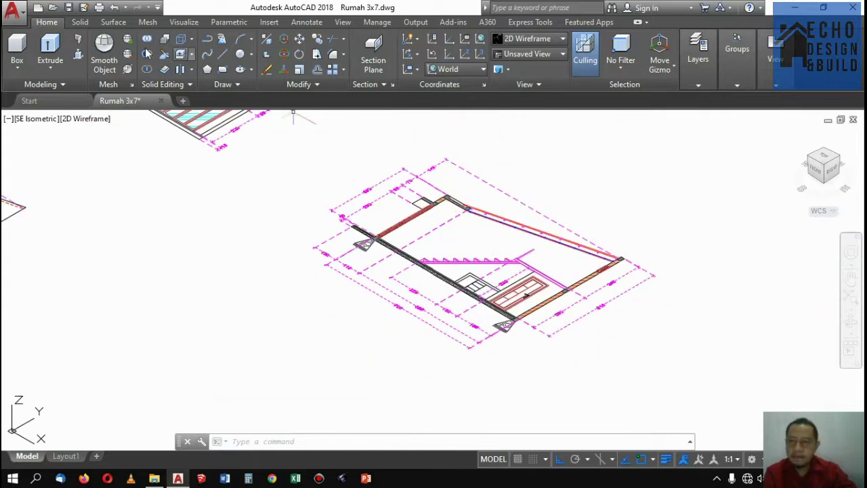
Step: Start a Polysolid wall with height 2.39, width 0.15 and right justification
left_click(82, 41)
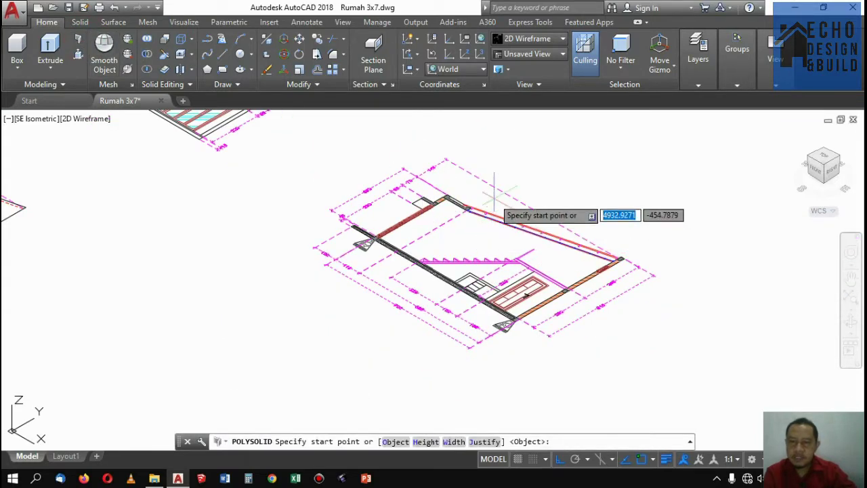
scroll(491, 223, "down", 5)
scroll(476, 224, "down", 2)
scroll(476, 214, "up", 3)
scroll(493, 203, "up", 3)
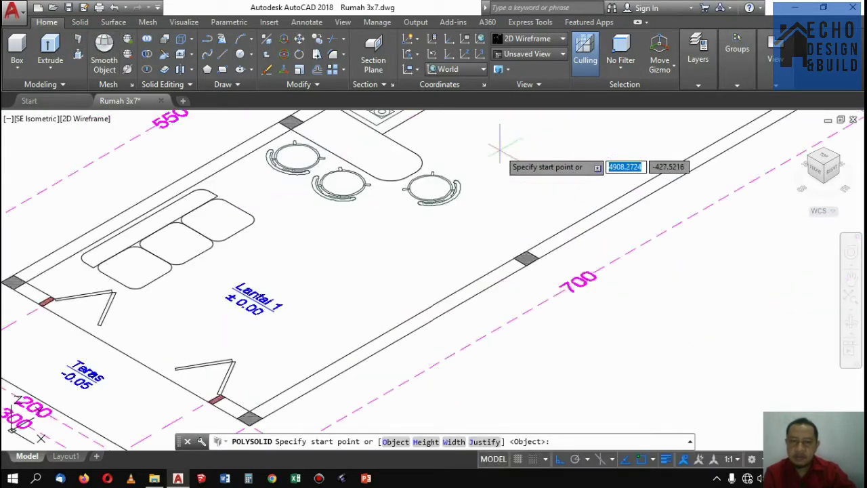
scroll(502, 145, "down", 3)
scroll(469, 190, "up", 1)
scroll(416, 288, "up", 4)
scroll(379, 359, "down", 5)
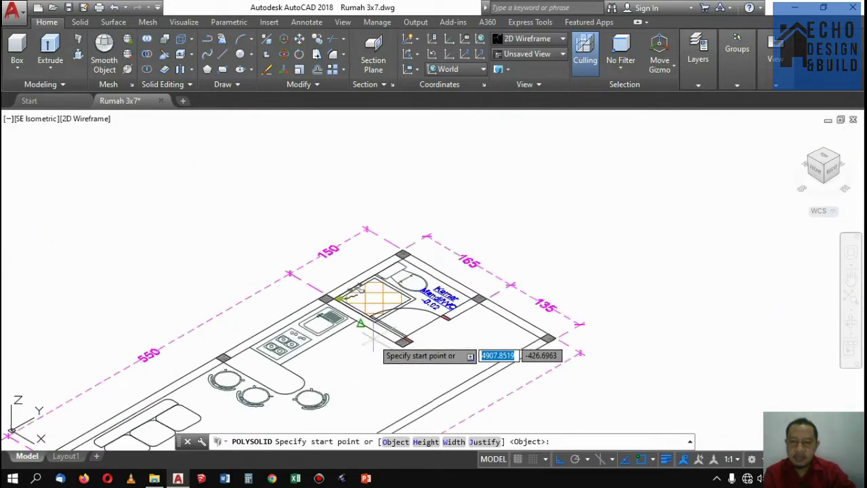
scroll(369, 344, "up", 2)
type("h")
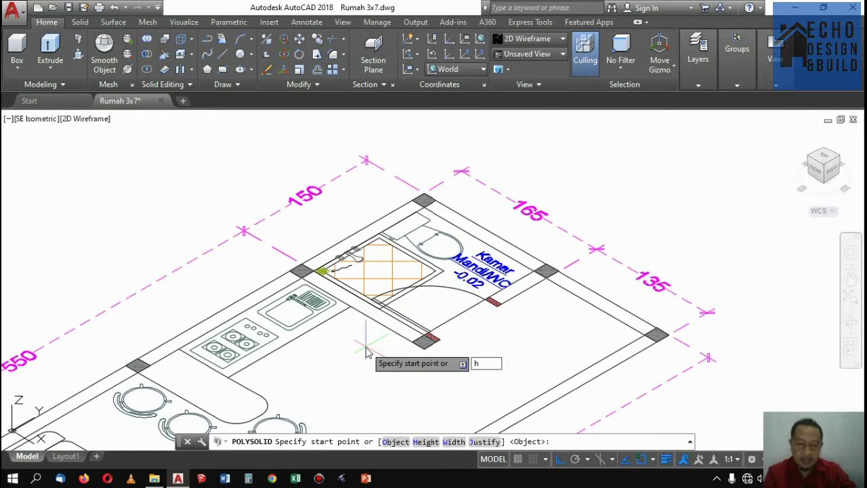
key("Return")
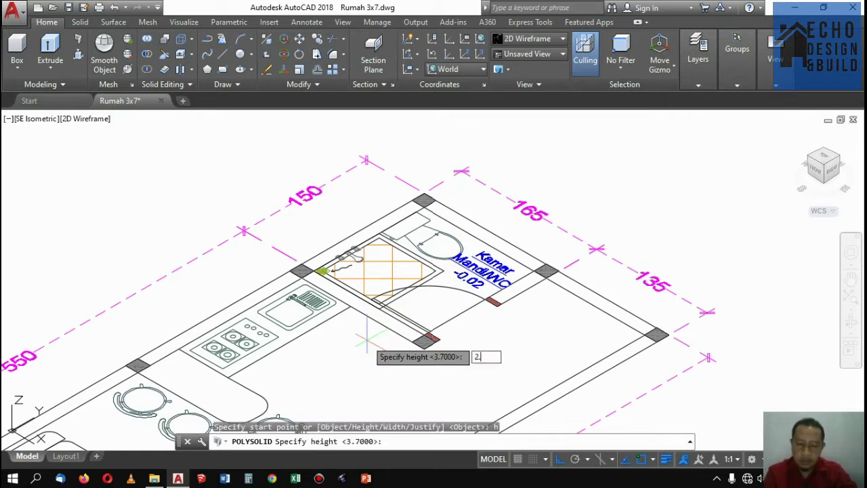
key("Return")
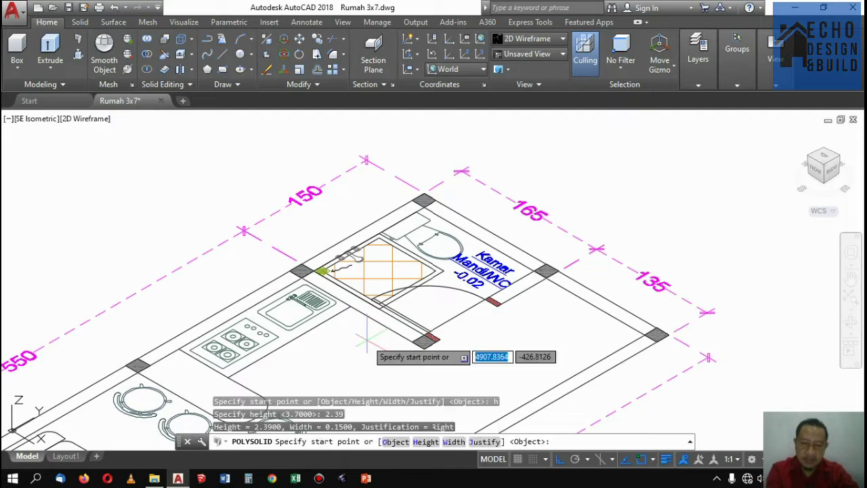
scroll(369, 125, "down", 5)
scroll(387, 74, "down", 5)
scroll(464, 215, "up", 5)
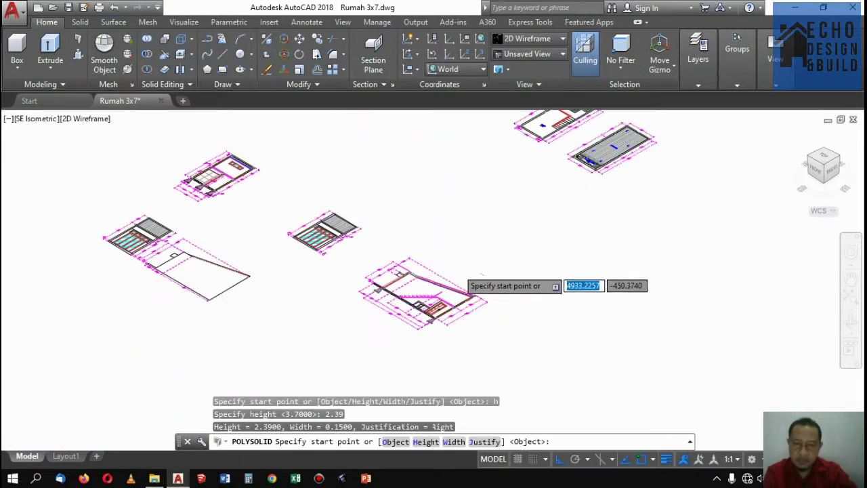
scroll(462, 279, "up", 5)
scroll(413, 345, "up", 4)
scroll(407, 327, "down", 2)
scroll(418, 335, "down", 4)
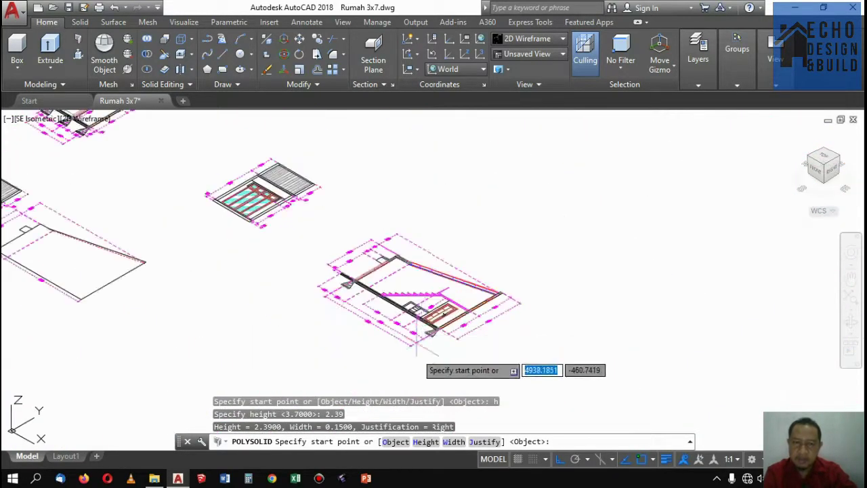
scroll(419, 336, "down", 2)
scroll(417, 339, "up", 3)
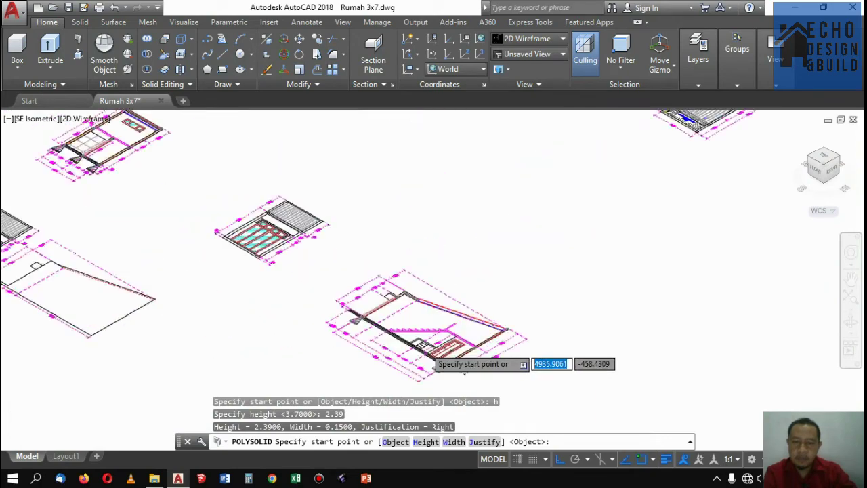
scroll(433, 335, "up", 3)
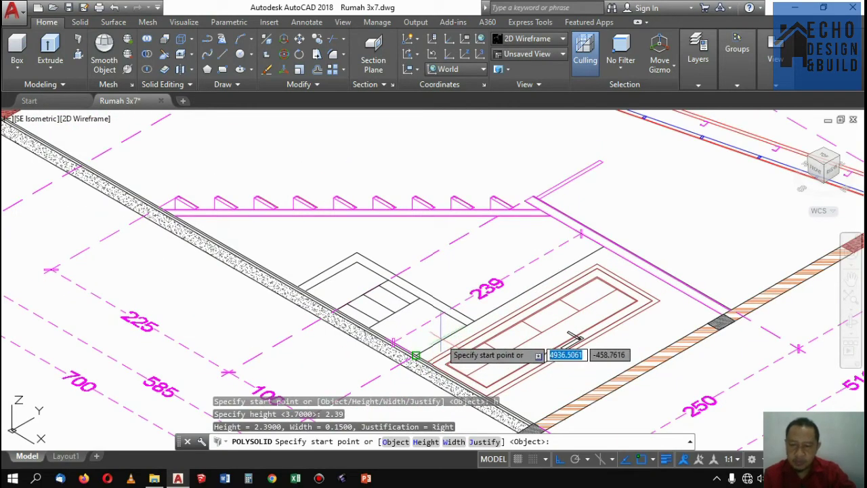
Step: Grip-stretch the 239 dimension so it reads 259
key("Escape")
left_click(421, 325)
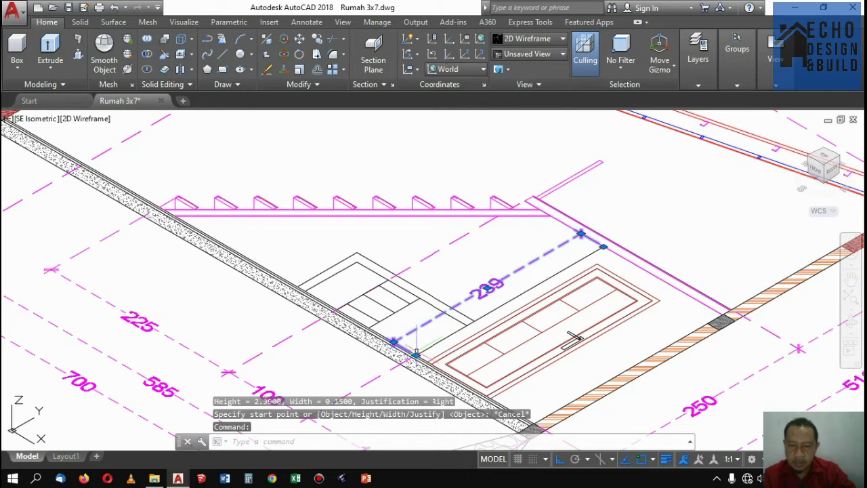
left_click(416, 355)
scroll(416, 354, "down", 3)
scroll(443, 369, "up", 5)
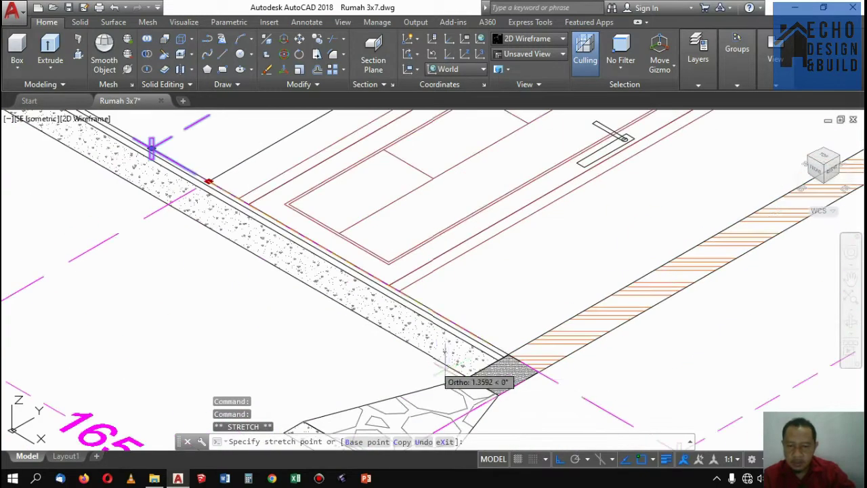
left_click(467, 377)
scroll(467, 377, "down", 5)
scroll(397, 176, "up", 5)
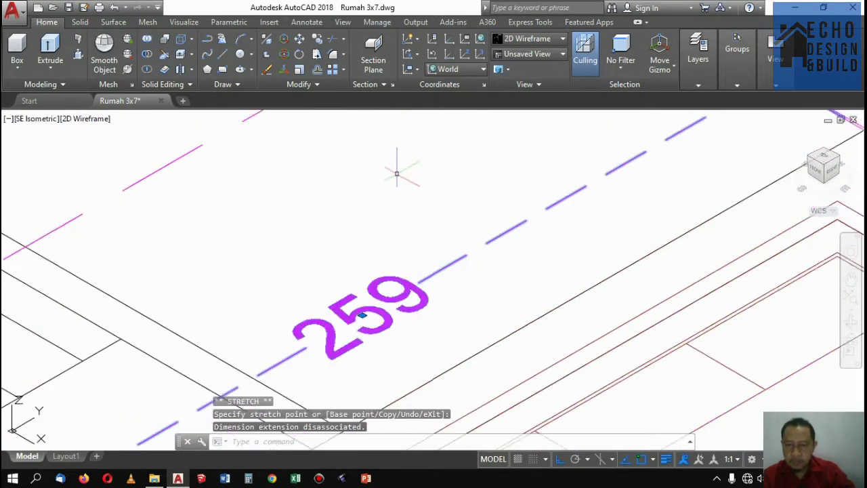
scroll(397, 170, "down", 2)
scroll(555, 163, "up", 2)
scroll(456, 178, "down", 5)
scroll(505, 184, "up", 1)
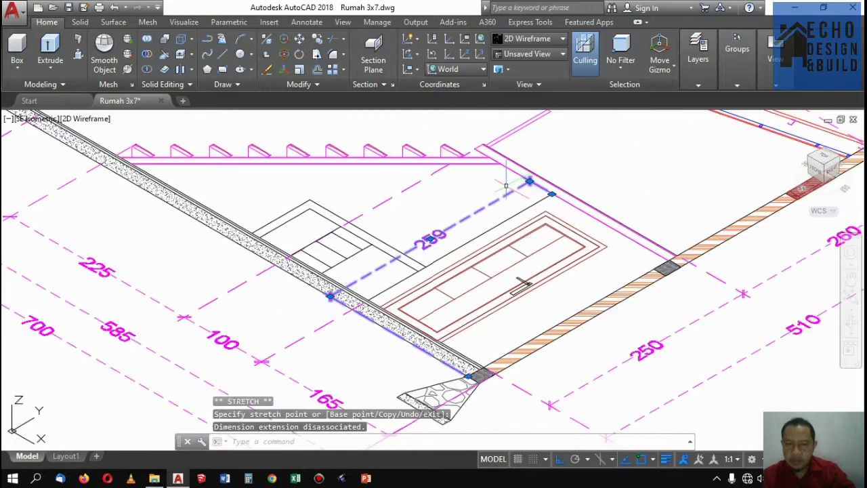
key("Escape")
scroll(427, 279, "down", 5)
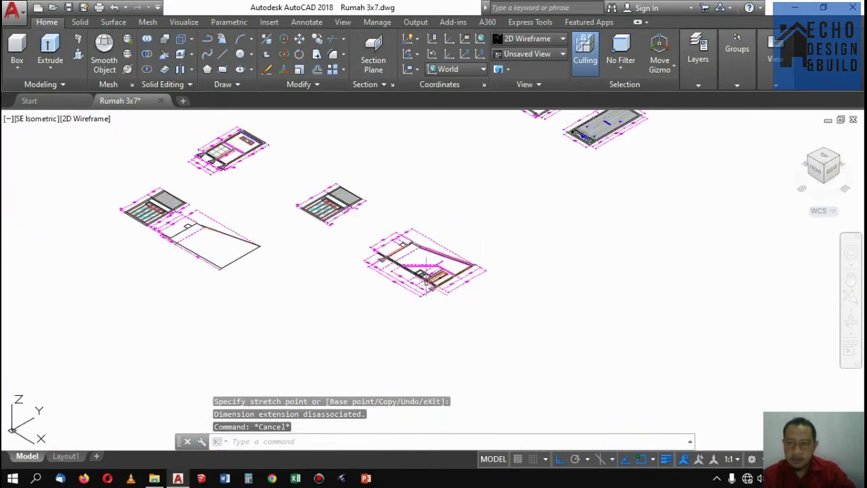
Step: Start a new Polysolid wall with its height set to 2.59
left_click(77, 45)
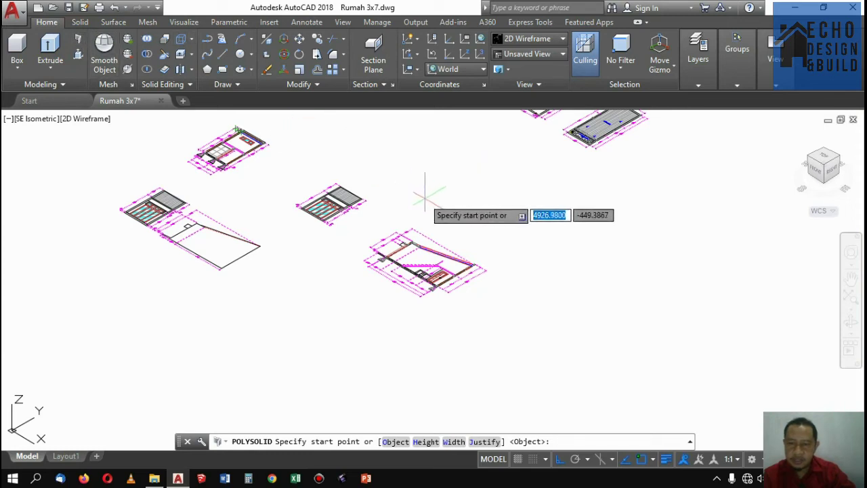
key("Return")
type("2.59")
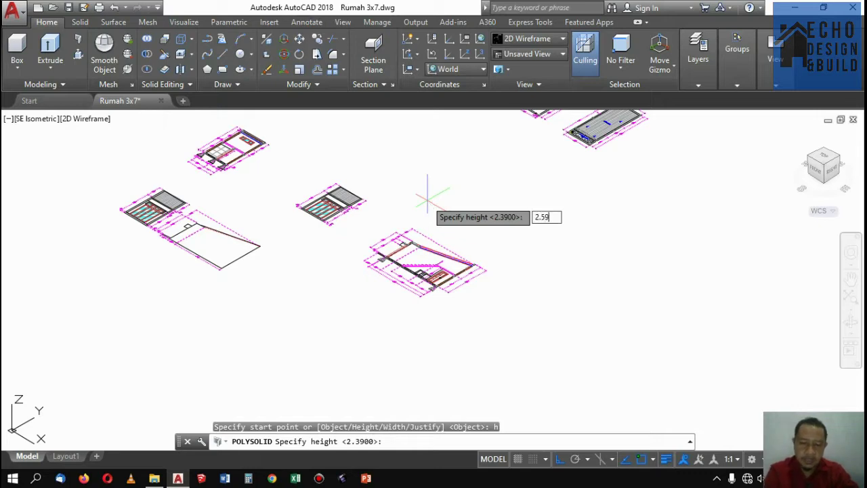
key("Return")
scroll(474, 260, "down", 3)
scroll(504, 152, "up", 2)
scroll(518, 306, "up", 3)
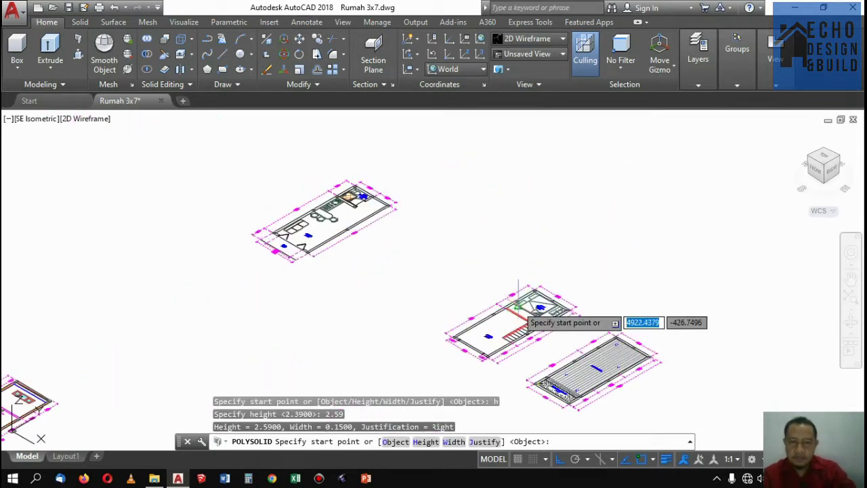
scroll(518, 306, "up", 2)
scroll(522, 291, "down", 3)
scroll(447, 224, "up", 3)
scroll(398, 238, "up", 2)
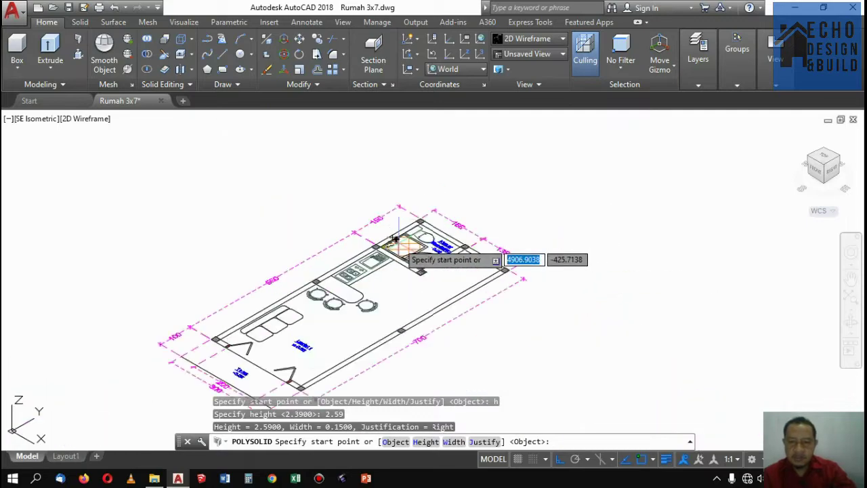
scroll(398, 238, "up", 3)
scroll(383, 199, "up", 2)
scroll(332, 225, "up", 2)
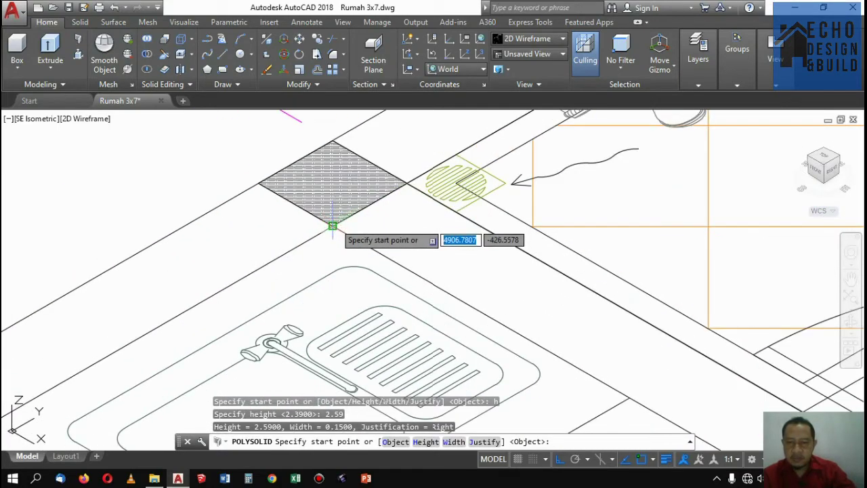
Step: Draw the wall through three corners around the Kamar Mandi/WC bathroom
left_click(333, 225)
scroll(397, 223, "down", 2)
scroll(406, 223, "down", 3)
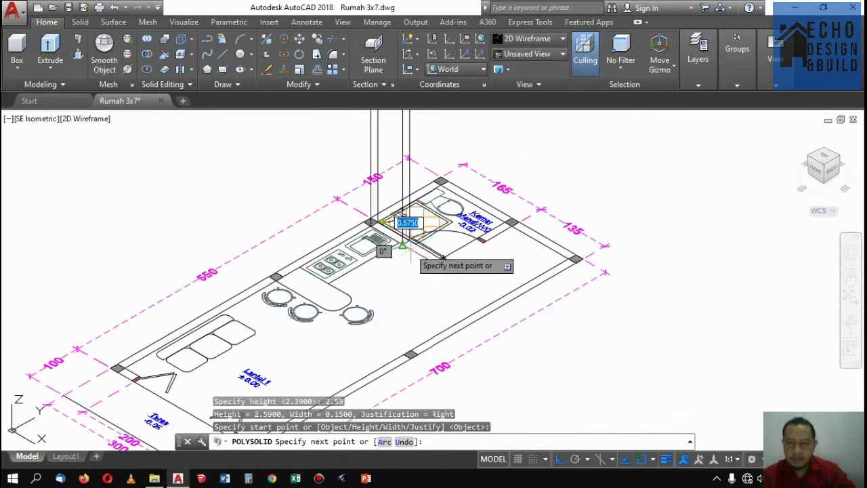
scroll(447, 255, "up", 3)
scroll(447, 254, "up", 5)
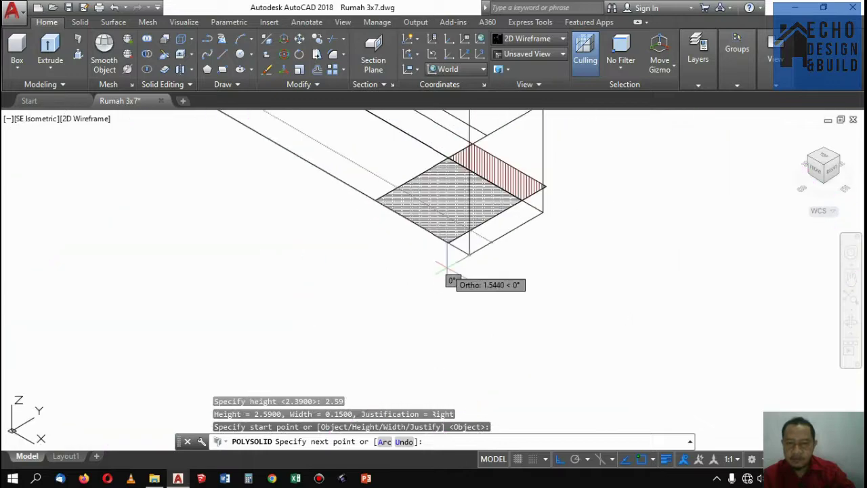
left_click(448, 243)
scroll(474, 224, "down", 3)
scroll(549, 169, "up", 3)
scroll(576, 176, "up", 4)
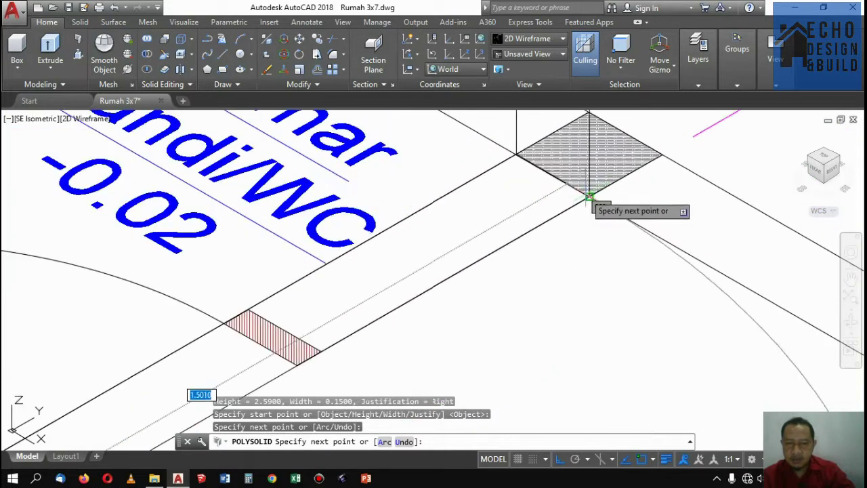
left_click(589, 197)
scroll(589, 195, "down", 3)
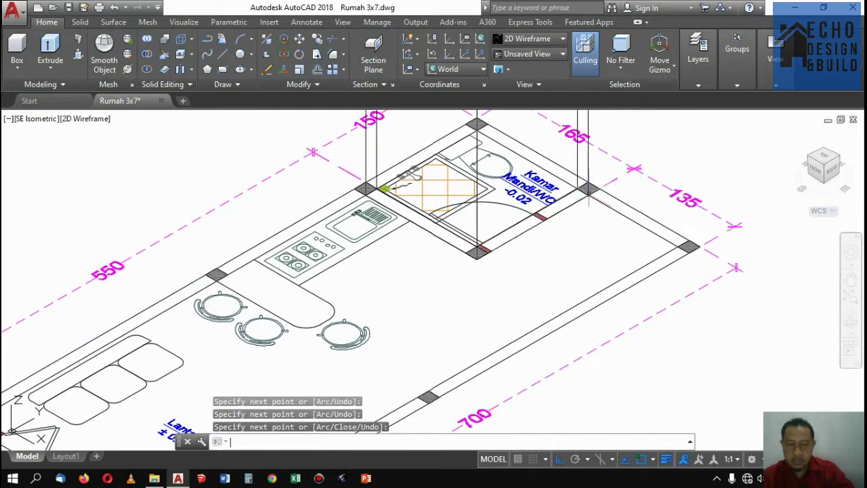
key("Return")
scroll(589, 200, "down", 3)
scroll(592, 210, "down", 2)
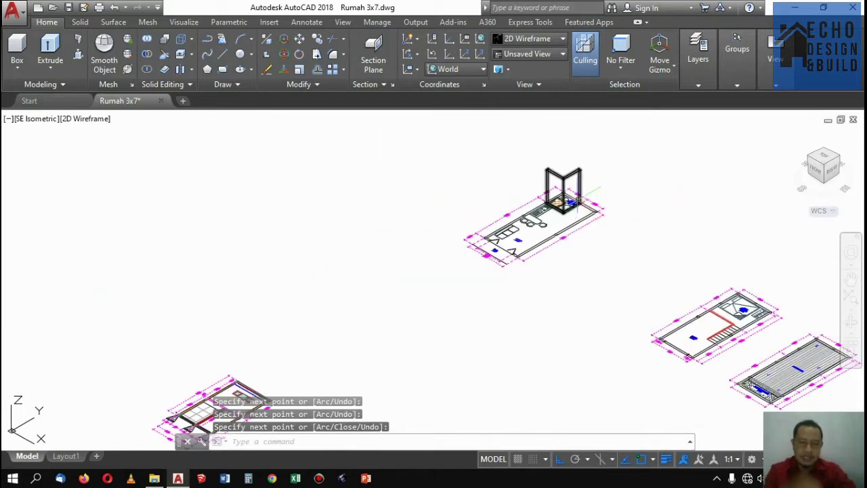
scroll(574, 197, "up", 4)
scroll(555, 161, "down", 3)
scroll(559, 162, "up", 5)
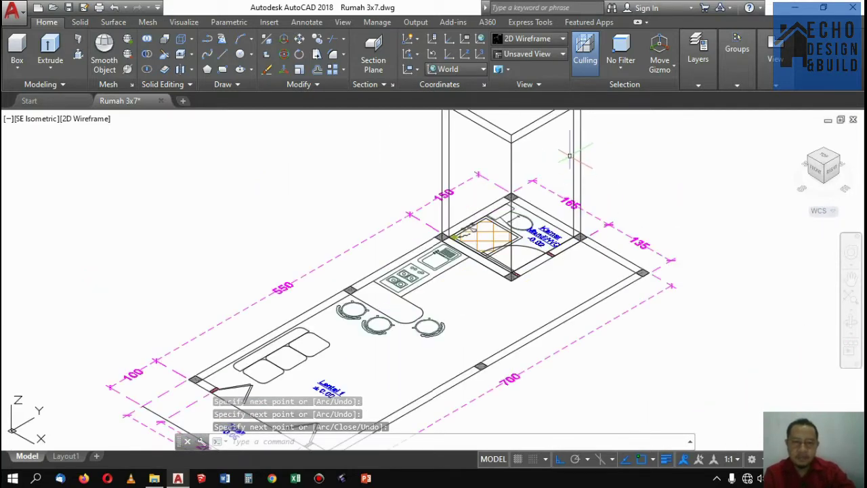
scroll(565, 164, "down", 4)
scroll(572, 165, "up", 3)
scroll(569, 195, "down", 3)
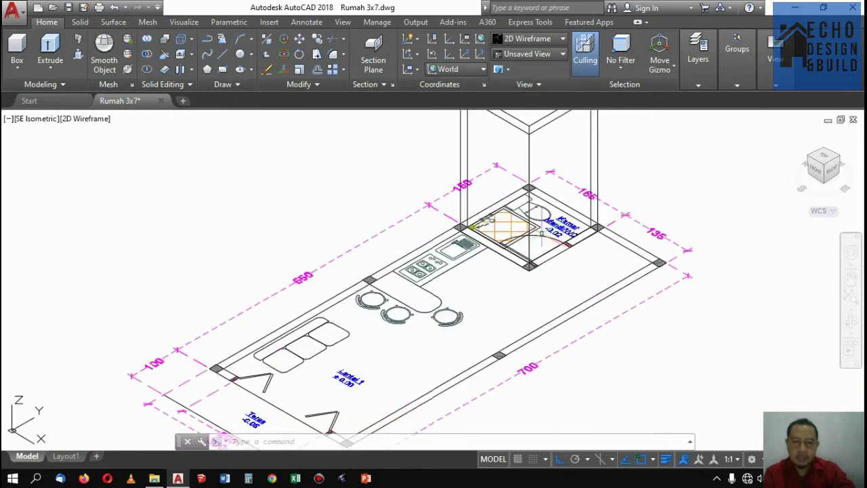
scroll(552, 216, "down", 3)
scroll(545, 203, "up", 3)
scroll(562, 186, "up", 4)
scroll(561, 187, "down", 4)
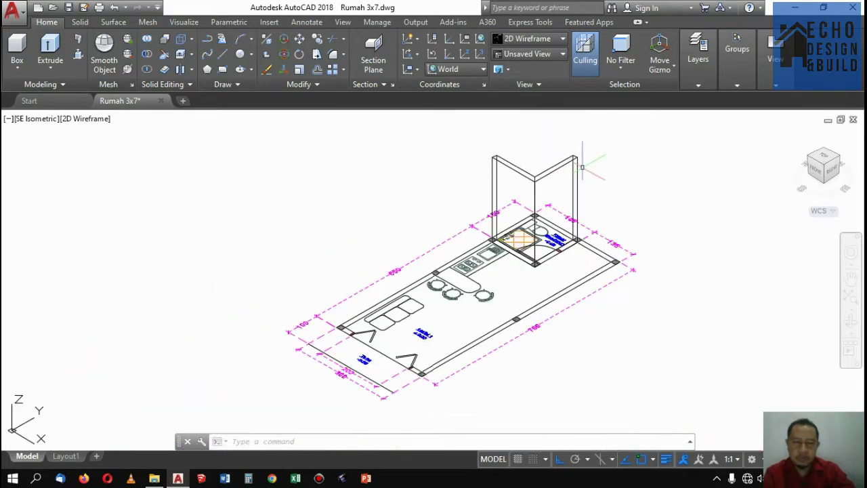
scroll(557, 193, "up", 4)
scroll(552, 200, "down", 3)
scroll(550, 204, "down", 1)
scroll(549, 205, "up", 4)
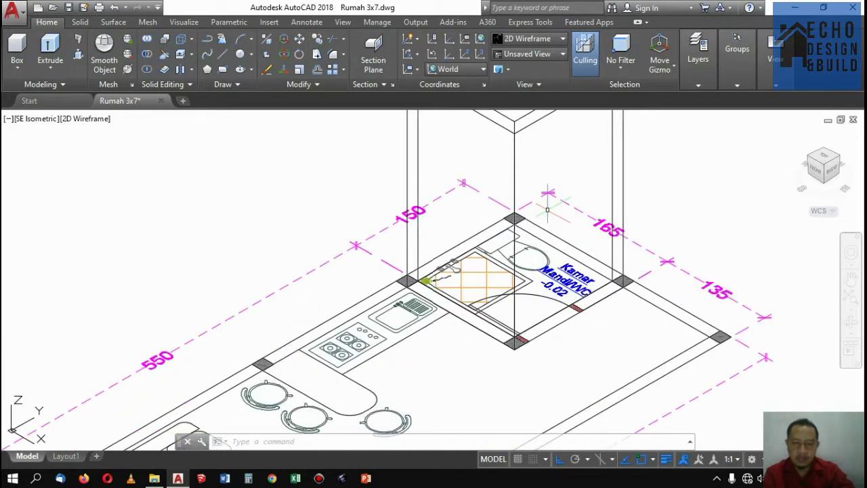
scroll(545, 239, "down", 4)
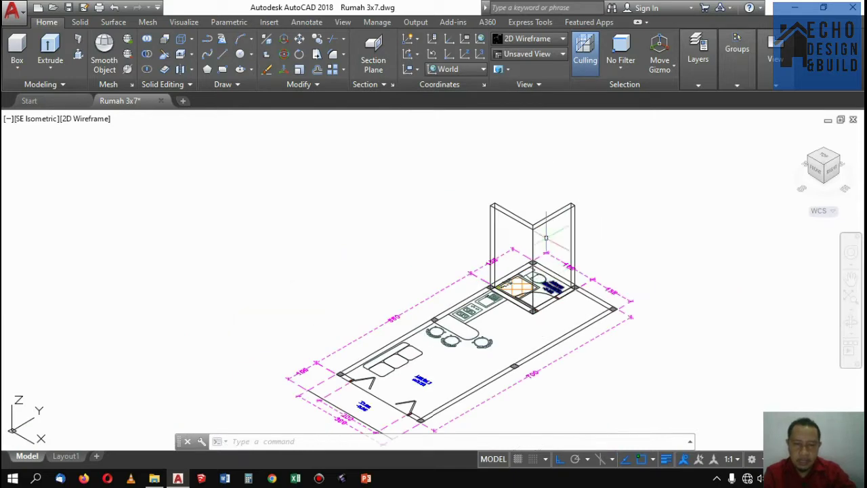
scroll(542, 244, "up", 4)
scroll(542, 244, "down", 2)
scroll(562, 230, "up", 2)
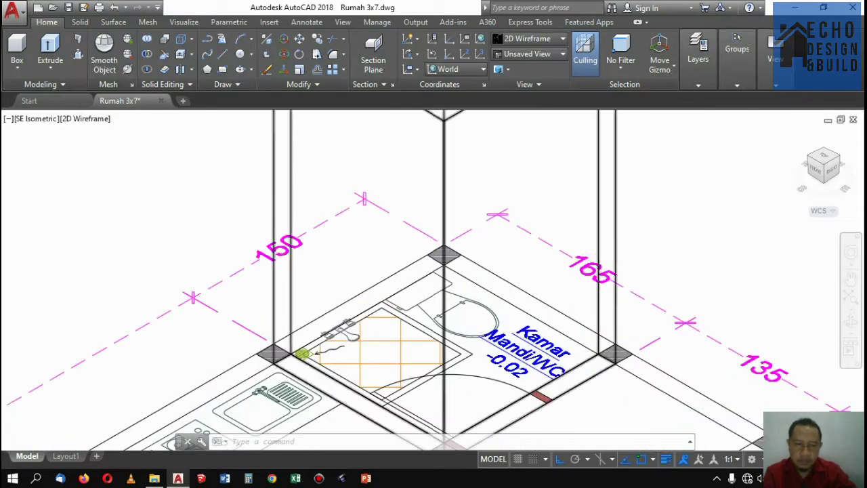
scroll(580, 236, "down", 2)
scroll(571, 208, "down", 3)
Step: Turn the dinding layer back on from the Layers panel list
left_click(713, 81)
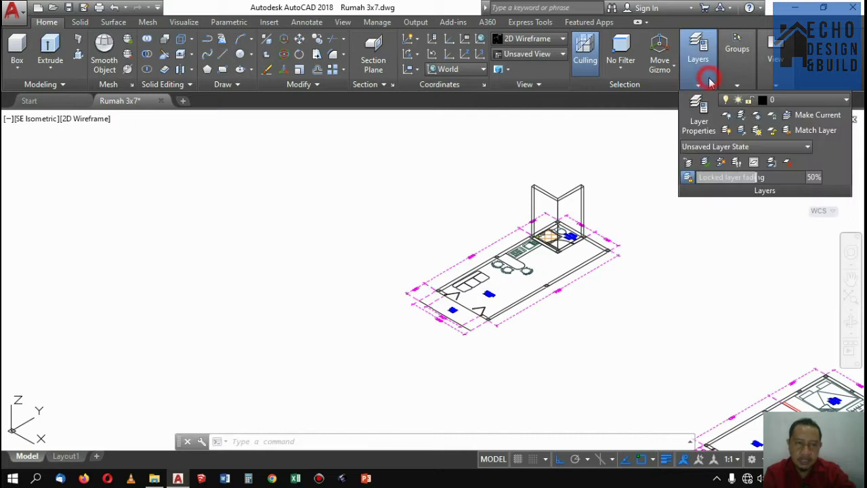
left_click(738, 87)
left_click(815, 100)
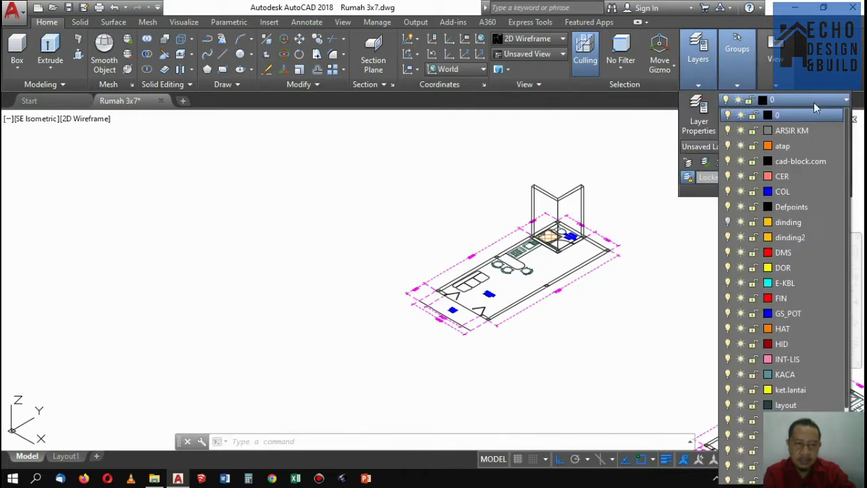
left_click(727, 222)
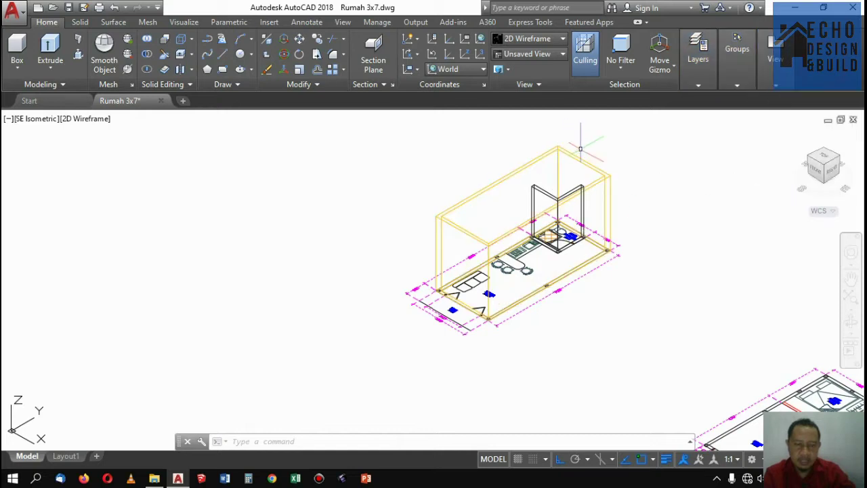
Step: Match the bathroom polysolid's properties to a yellow wall with MATCHPROP
type("ma")
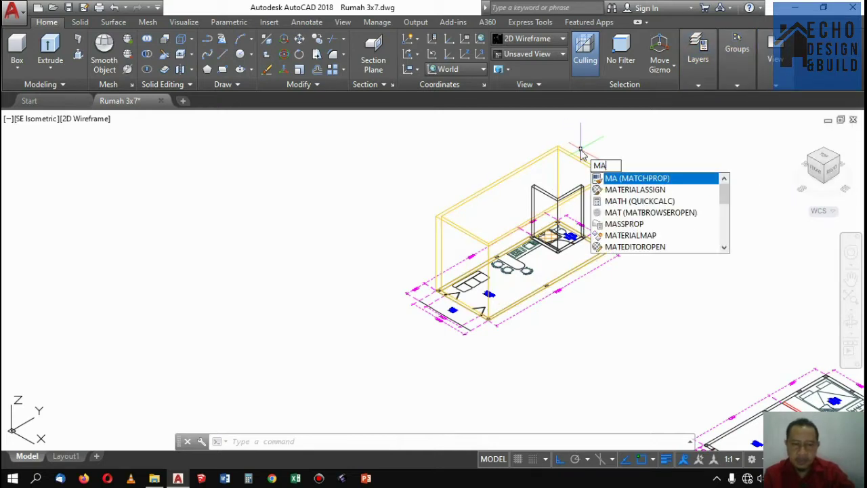
key("Return")
left_click(578, 159)
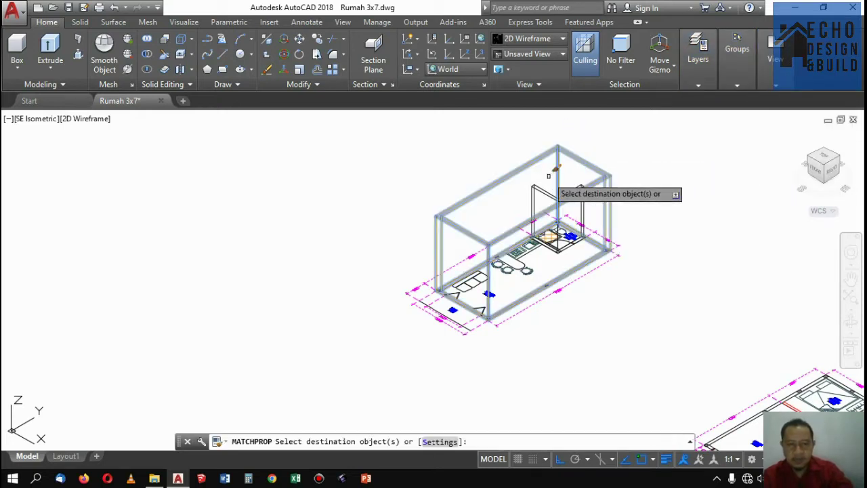
scroll(535, 189, "up", 2)
left_click(563, 155)
key("Return")
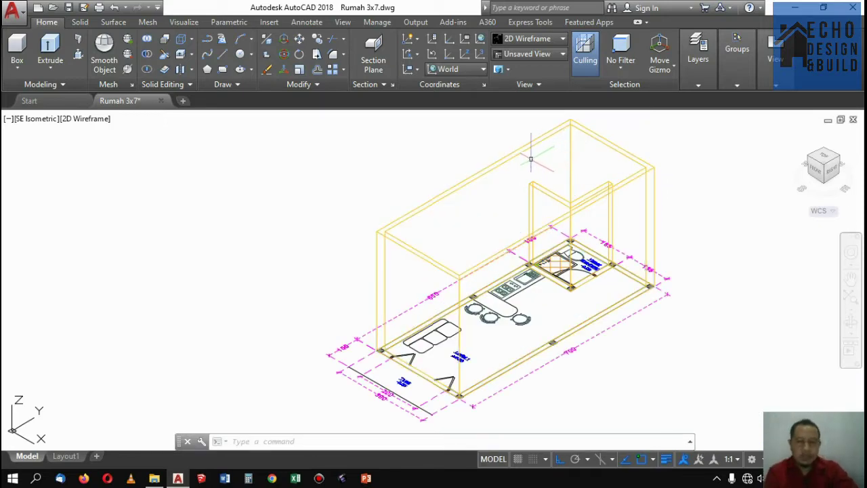
Step: Zoom in until the slanted corner of the sloped plan outline fills the view
scroll(530, 159, "down", 1)
scroll(531, 160, "down", 1)
scroll(530, 162, "down", 2)
scroll(530, 199, "down", 1)
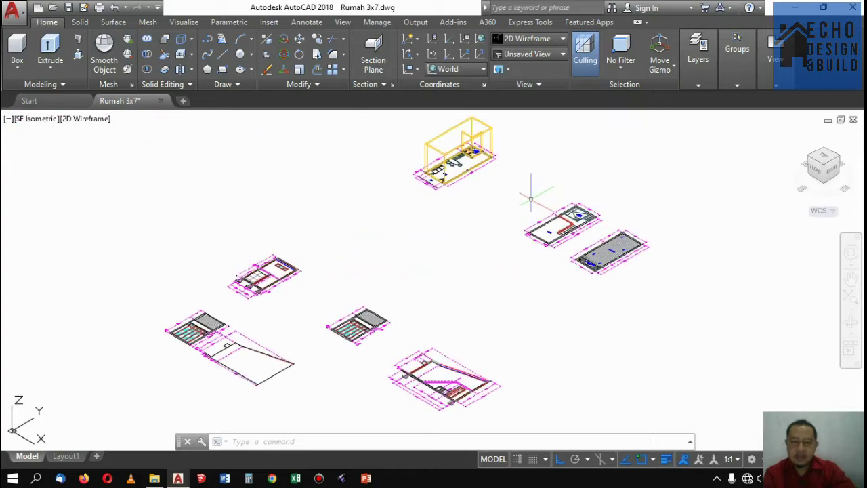
scroll(530, 199, "down", 3)
scroll(508, 213, "up", 2)
scroll(487, 222, "up", 3)
scroll(484, 223, "up", 2)
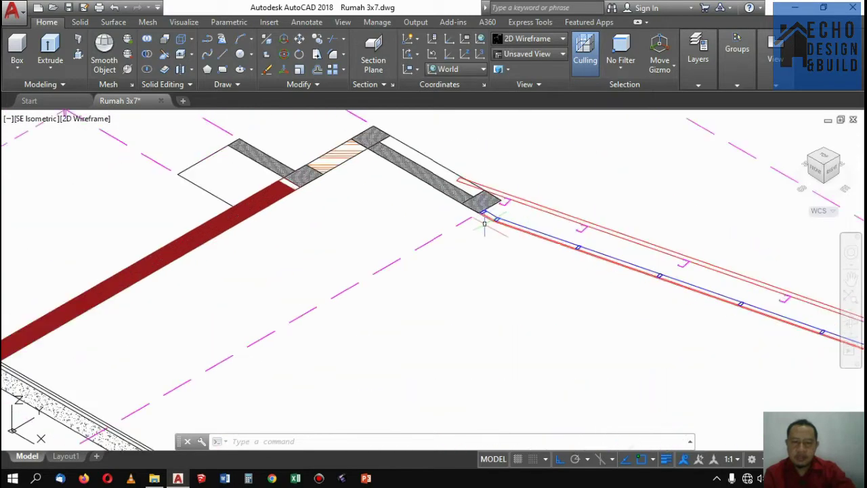
scroll(484, 223, "down", 4)
scroll(474, 203, "down", 3)
scroll(440, 196, "up", 2)
scroll(417, 196, "up", 2)
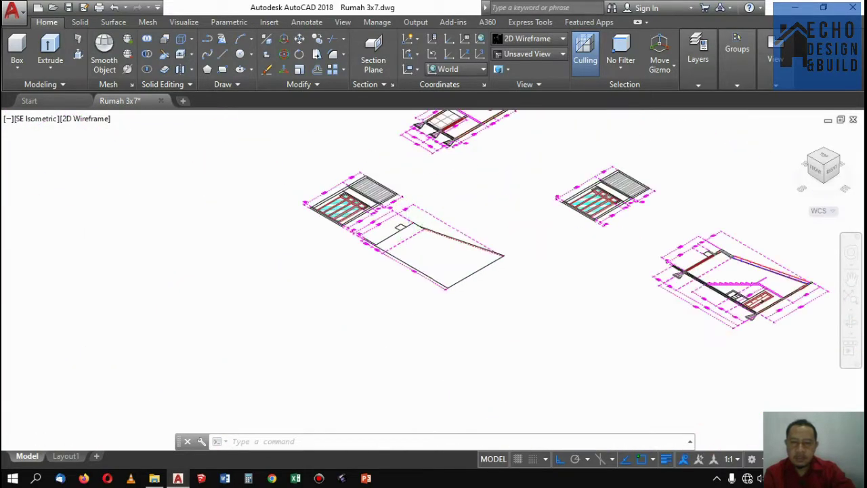
scroll(423, 227, "up", 3)
scroll(407, 210, "down", 2)
scroll(379, 197, "up", 2)
scroll(312, 176, "up", 1)
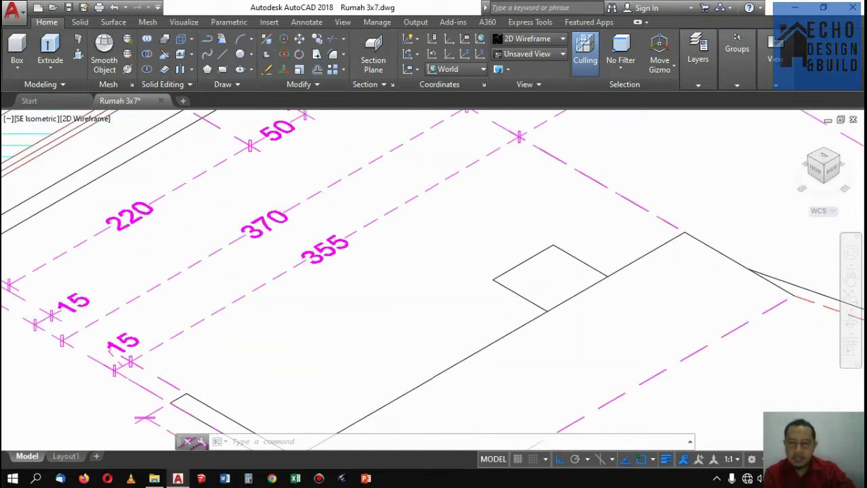
scroll(467, 233, "down", 3)
scroll(461, 216, "up", 1)
scroll(445, 197, "down", 1)
scroll(445, 197, "down", 3)
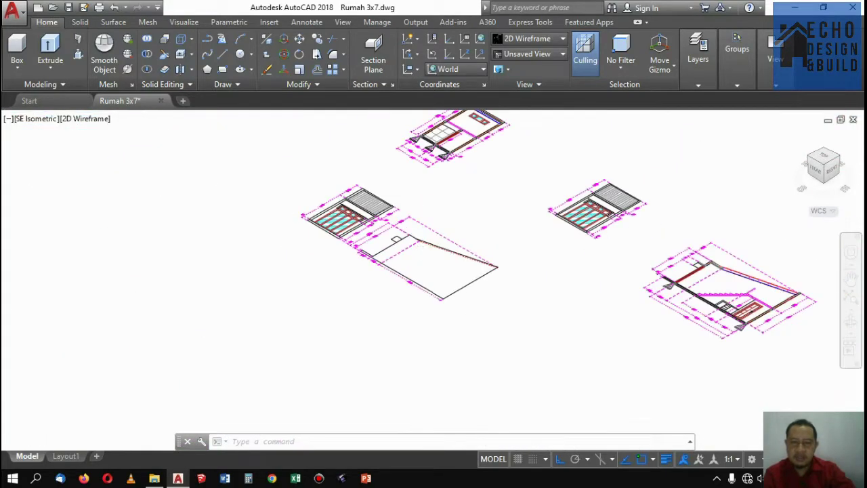
scroll(501, 140, "down", 3)
scroll(513, 158, "up", 3)
scroll(521, 183, "down", 3)
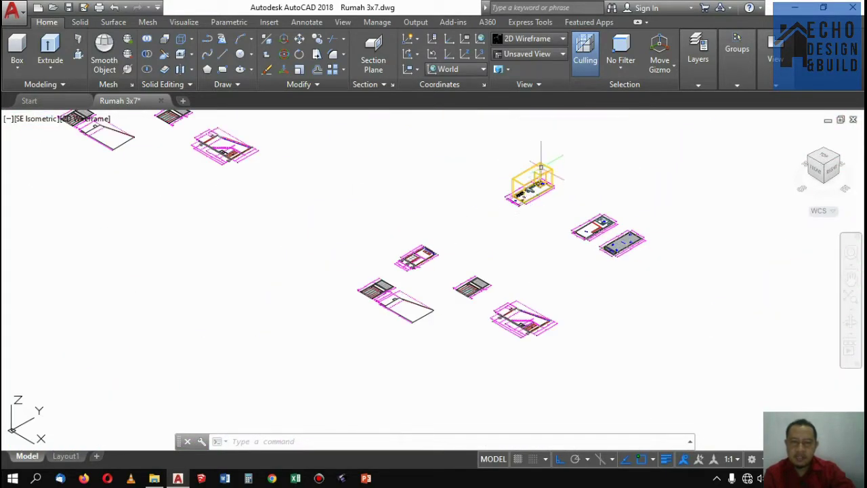
scroll(541, 167, "down", 2)
scroll(513, 156, "up", 5)
scroll(494, 176, "up", 1)
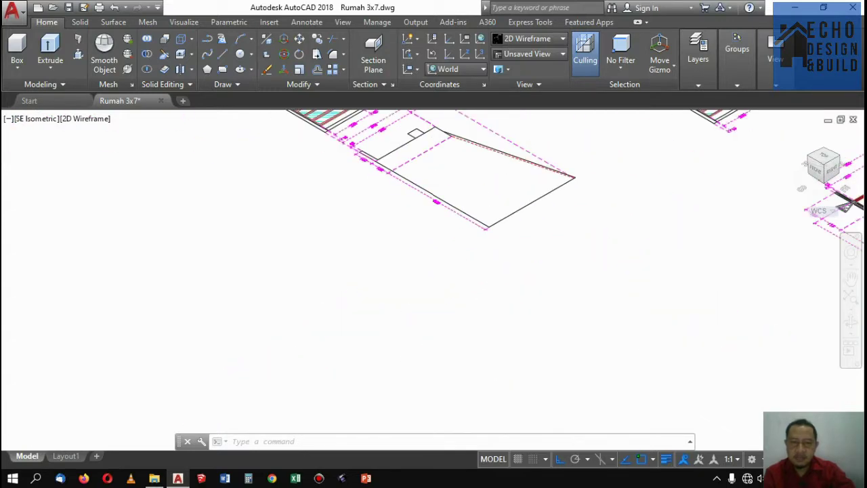
scroll(480, 190, "down", 2)
scroll(463, 201, "up", 2)
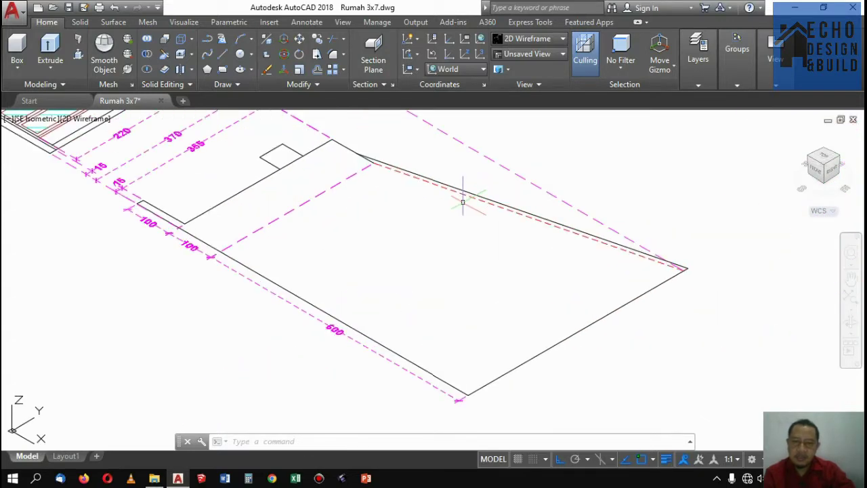
scroll(463, 201, "down", 2)
scroll(462, 198, "down", 3)
scroll(459, 195, "up", 4)
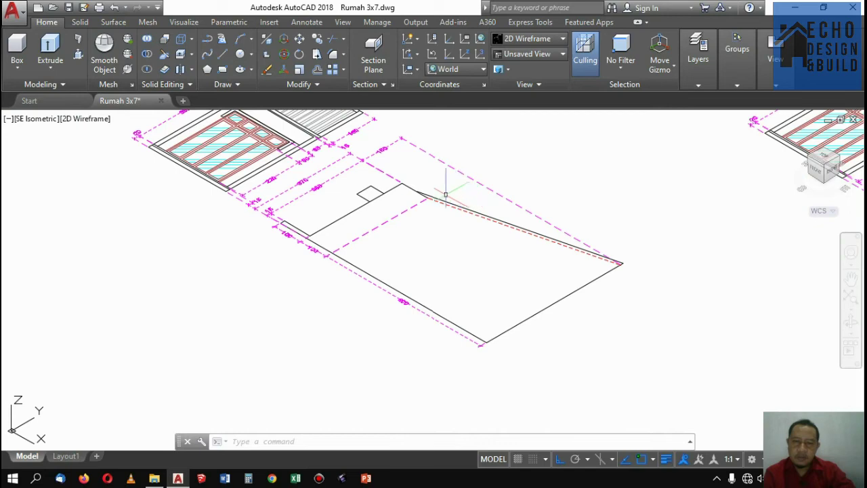
scroll(459, 203, "up", 2)
scroll(439, 203, "up", 3)
type("diml")
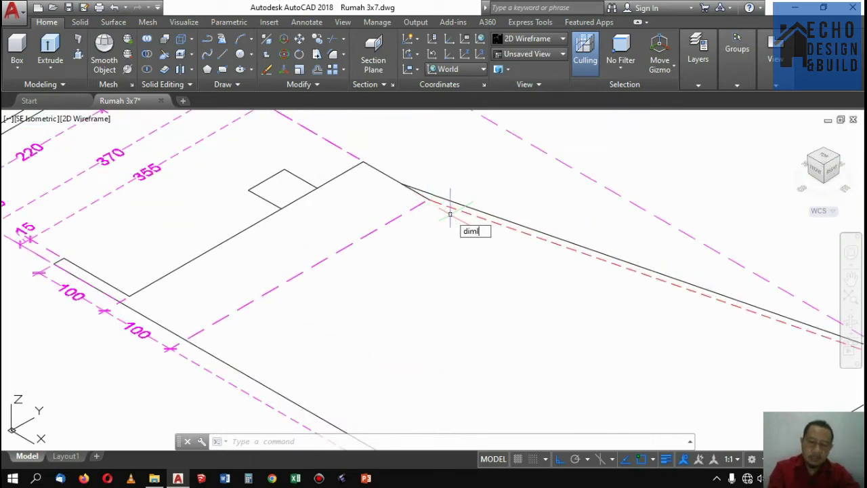
Step: Dimension the slanted corner between its two endpoints, giving a 160 linear dimension
type("i")
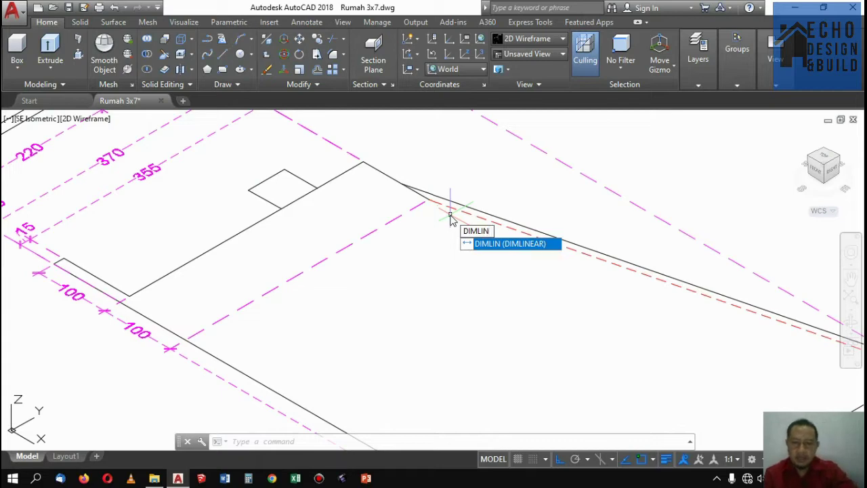
key("Return")
scroll(430, 189, "down", 1)
left_click(443, 188)
scroll(443, 189, "down", 3)
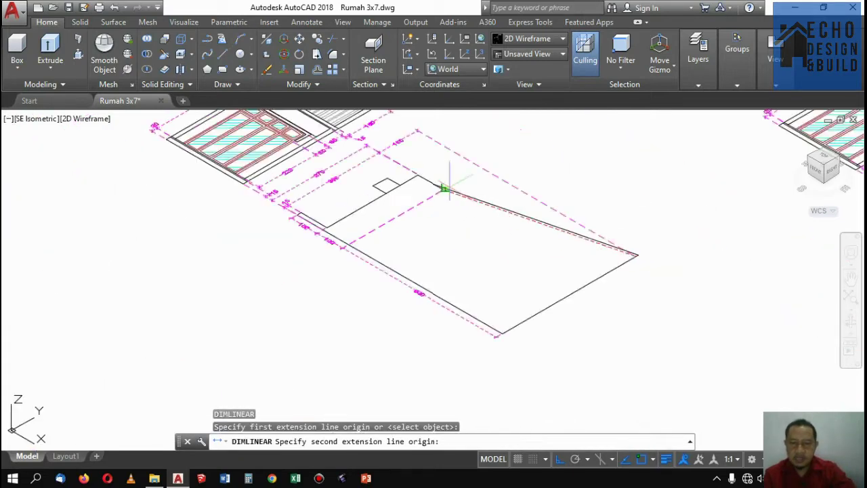
scroll(444, 189, "down", 3)
scroll(474, 196, "up", 3)
scroll(454, 188, "up", 3)
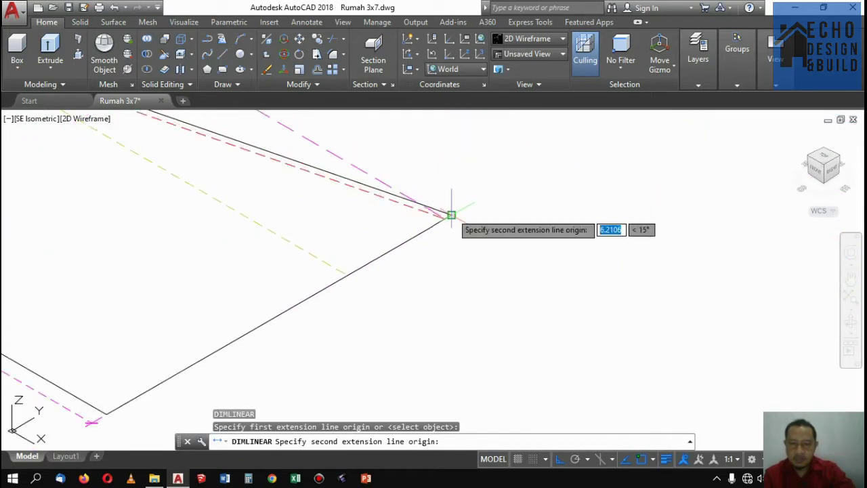
left_click(451, 214)
scroll(461, 213, "down", 3)
scroll(474, 194, "up", 3)
scroll(467, 203, "up", 1)
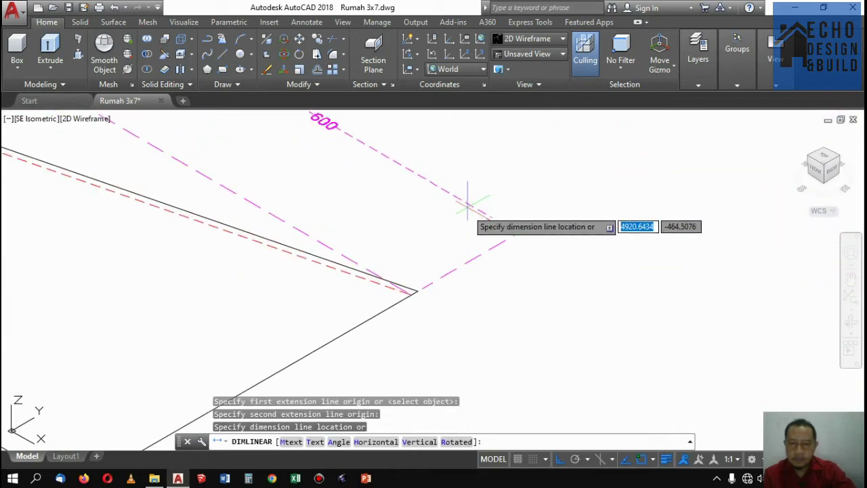
scroll(467, 203, "down", 3)
scroll(463, 207, "up", 3)
scroll(460, 208, "down", 1)
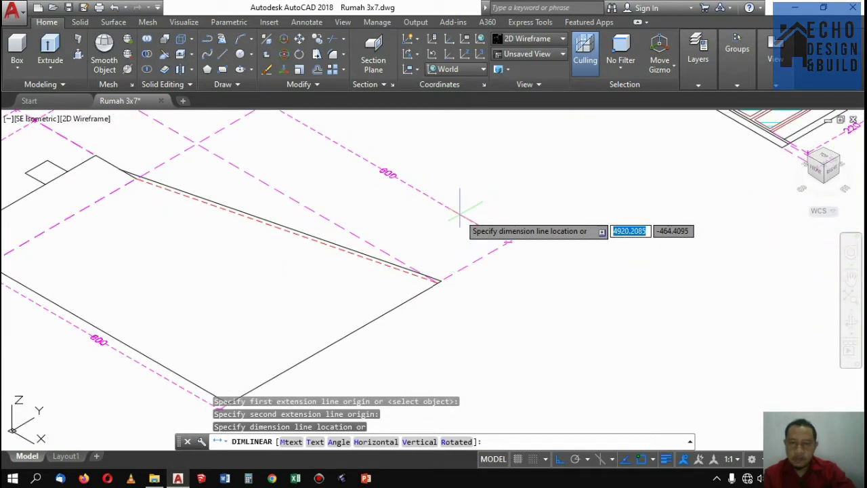
scroll(476, 332, "up", 1)
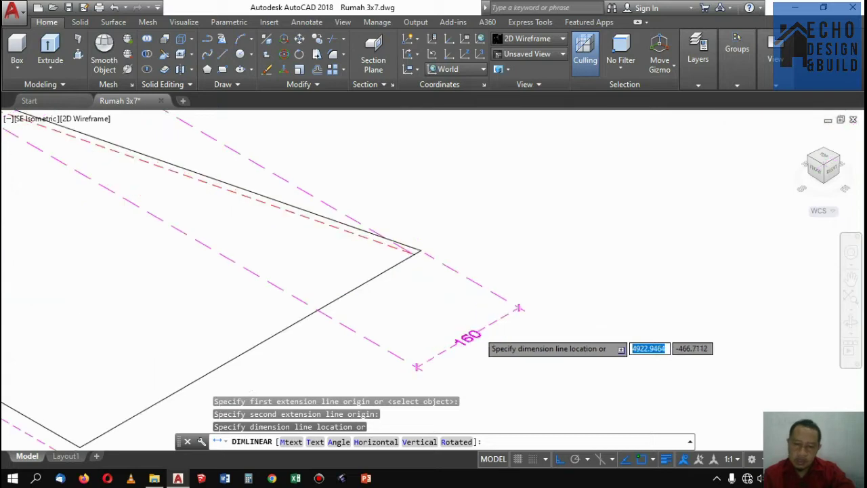
scroll(476, 332, "up", 2)
scroll(477, 332, "down", 2)
scroll(479, 332, "down", 1)
scroll(479, 332, "down", 3)
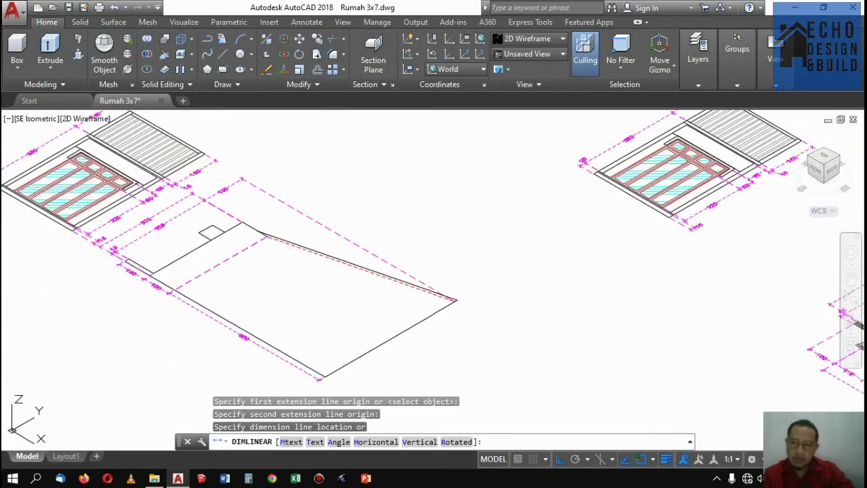
left_click(484, 325)
scroll(477, 263, "down", 5)
scroll(508, 196, "up", 2)
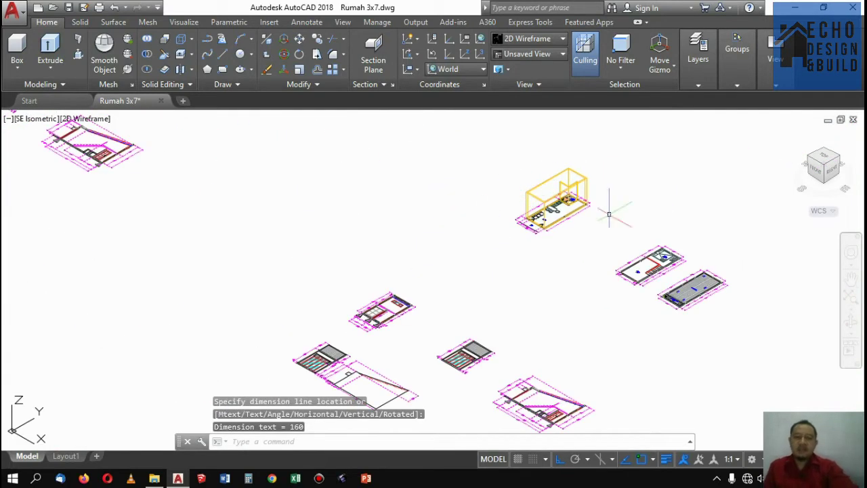
scroll(656, 244, "up", 2)
scroll(647, 264, "up", 2)
scroll(634, 287, "up", 2)
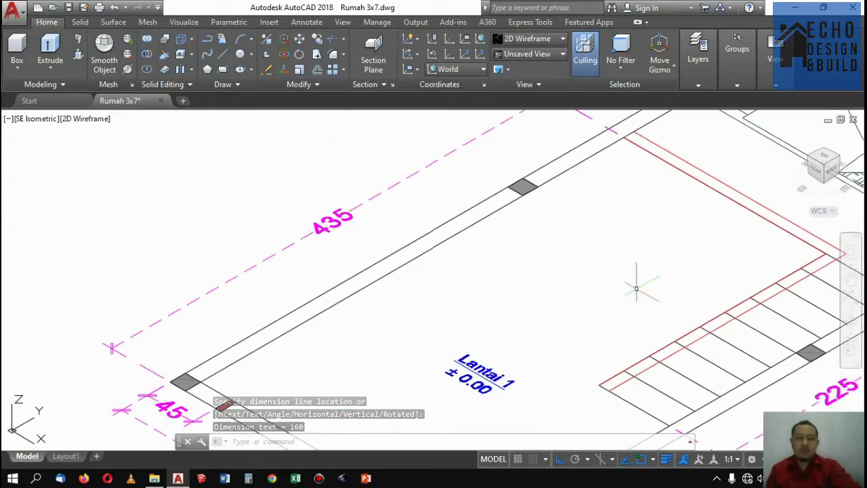
scroll(634, 286, "down", 1)
scroll(599, 285, "down", 2)
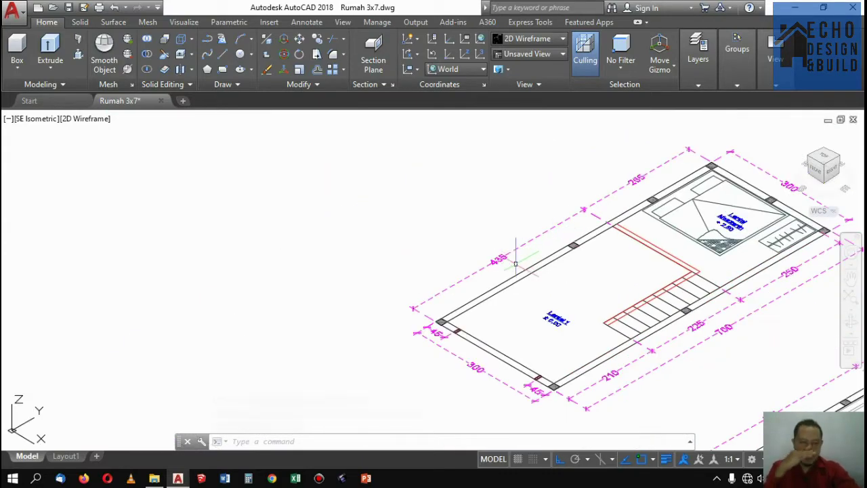
scroll(516, 264, "down", 4)
scroll(529, 261, "up", 2)
scroll(535, 258, "down", 2)
scroll(544, 257, "up", 3)
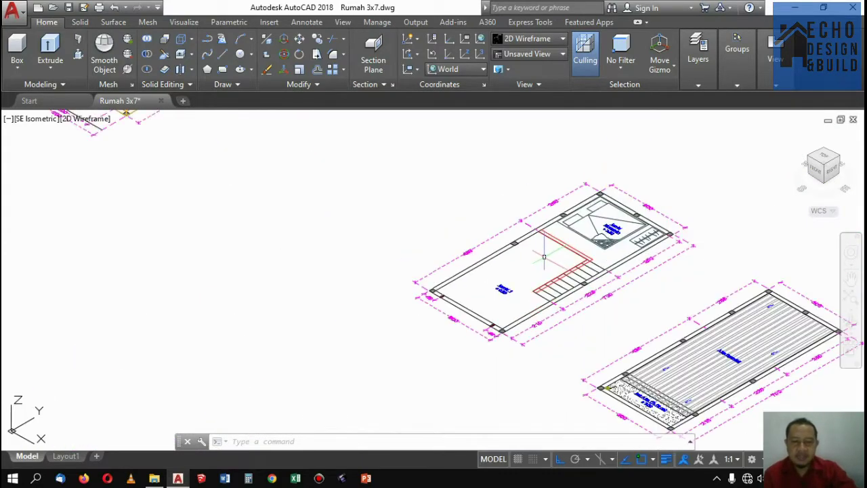
scroll(535, 265, "down", 5)
scroll(515, 288, "up", 1)
scroll(494, 312, "up", 2)
scroll(483, 324, "down", 3)
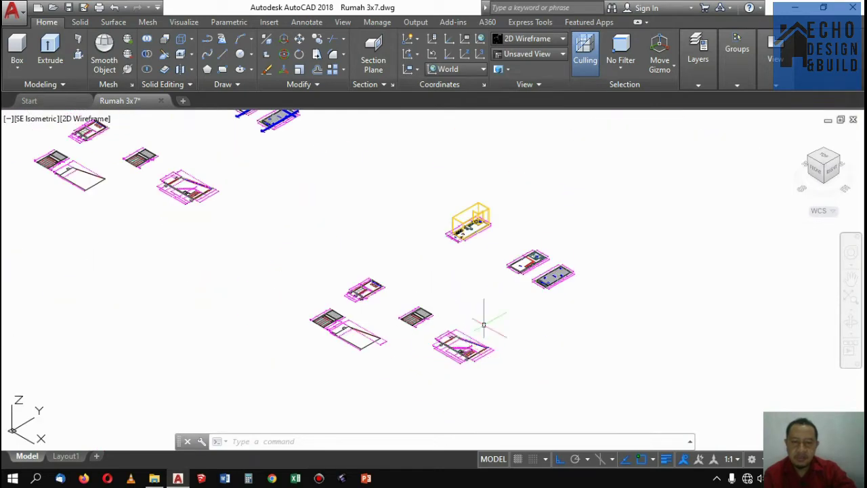
scroll(539, 252, "up", 3)
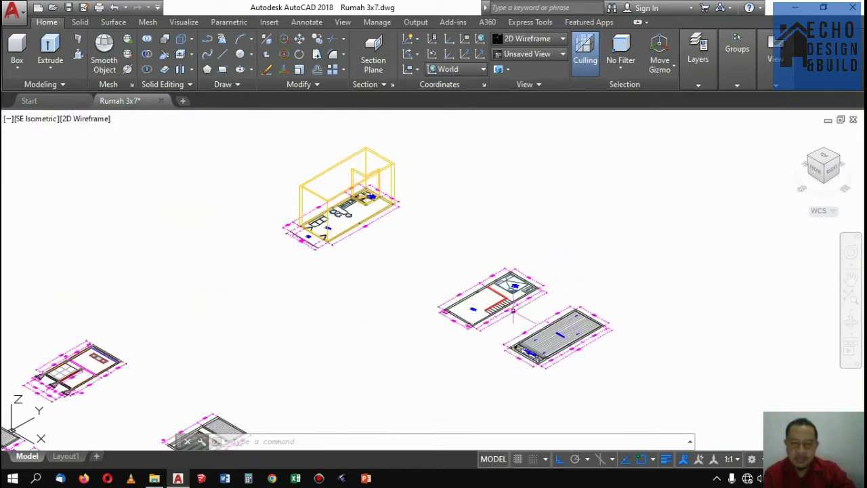
scroll(492, 305, "up", 4)
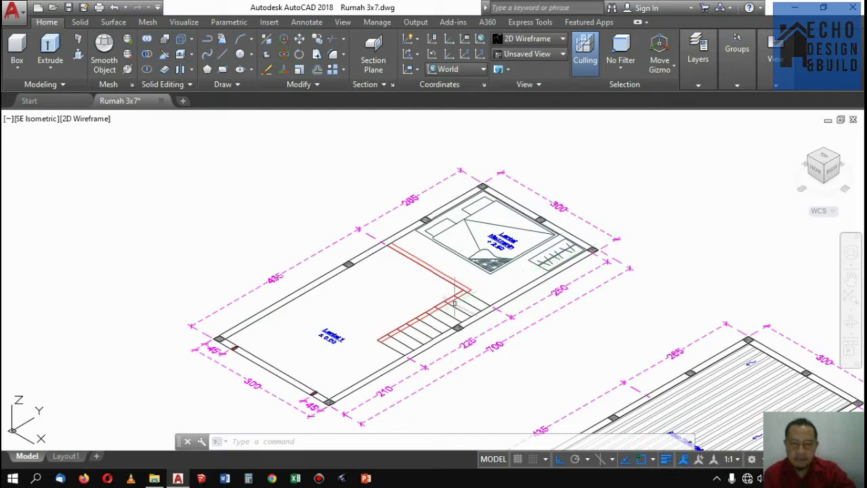
scroll(501, 273, "down", 3)
scroll(505, 270, "up", 2)
scroll(535, 265, "down", 4)
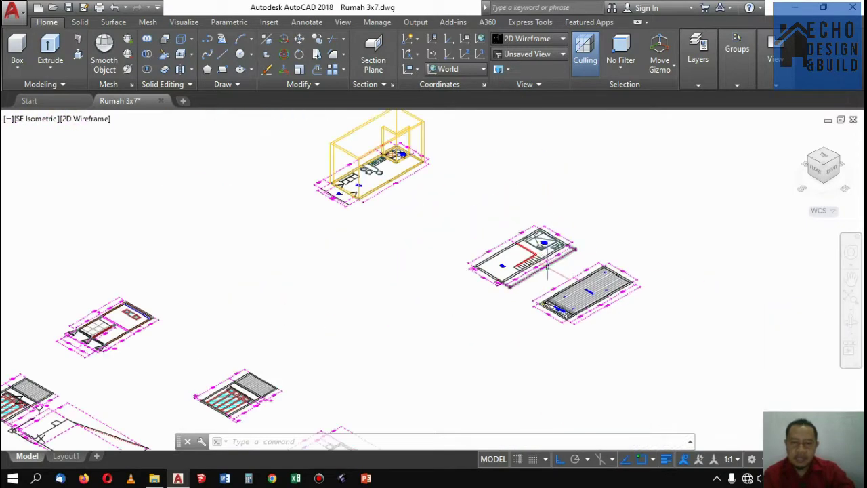
scroll(562, 255, "down", 3)
scroll(562, 256, "up", 2)
scroll(555, 251, "up", 2)
scroll(552, 250, "down", 3)
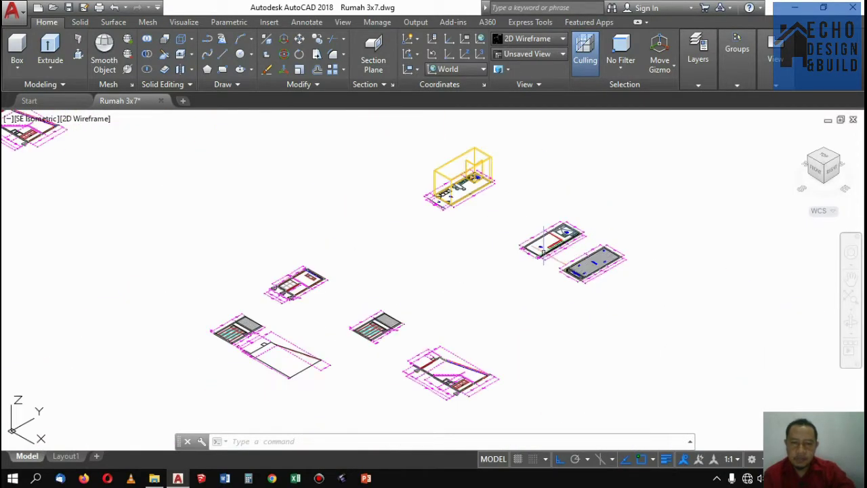
scroll(543, 251, "up", 2)
scroll(579, 203, "up", 3)
scroll(589, 200, "down", 3)
scroll(595, 200, "up", 3)
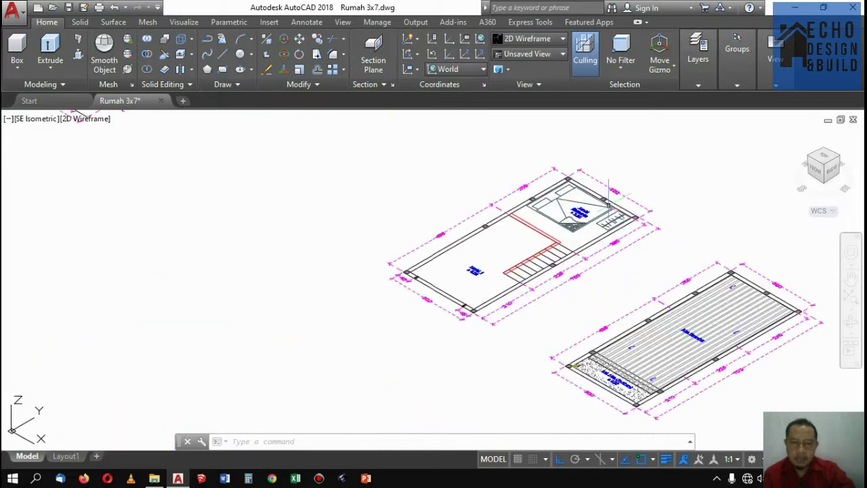
scroll(609, 198, "down", 2)
scroll(609, 198, "up", 2)
scroll(619, 198, "down", 3)
scroll(630, 196, "down", 3)
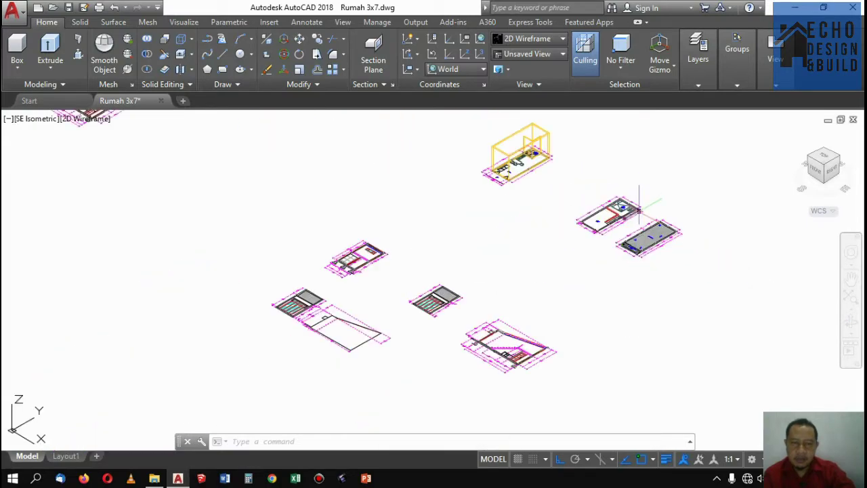
scroll(636, 206, "up", 4)
scroll(633, 203, "down", 3)
scroll(610, 206, "down", 1)
scroll(551, 220, "up", 4)
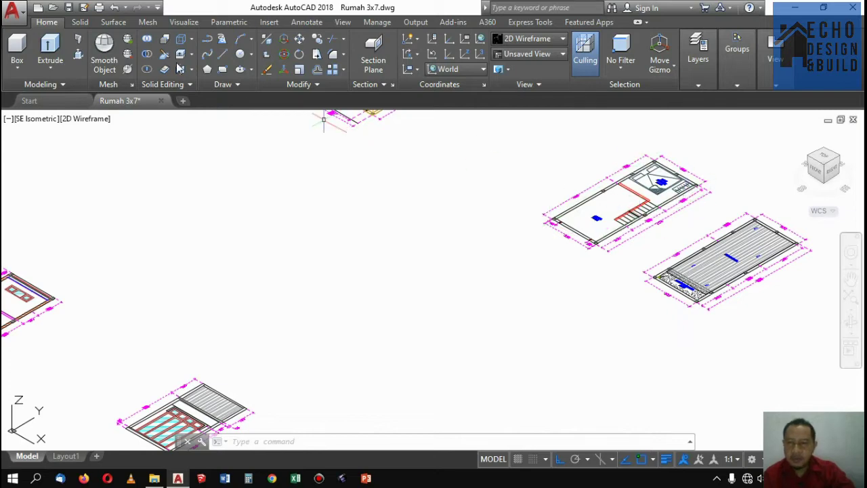
scroll(378, 158, "down", 3)
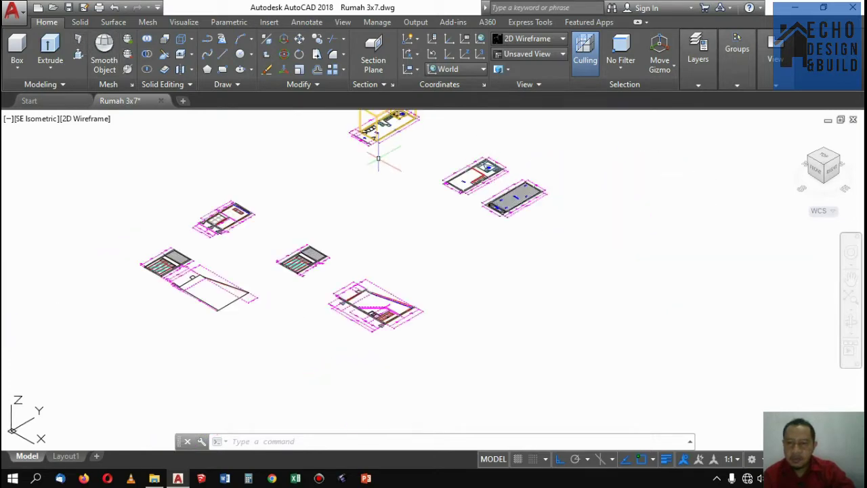
Step: Start a polysolid wall and set its height to 1.6
left_click(78, 42)
scroll(410, 313, "up", 5)
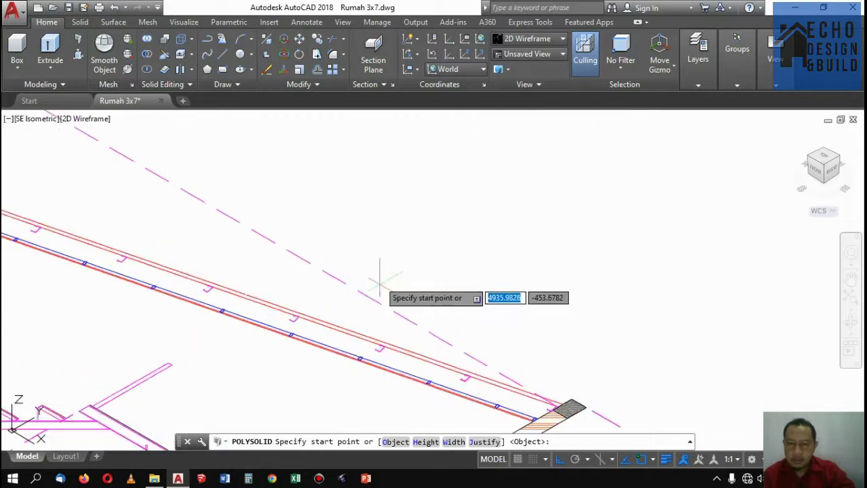
scroll(383, 278, "down", 4)
scroll(383, 237, "down", 3)
scroll(390, 250, "down", 2)
scroll(410, 252, "up", 2)
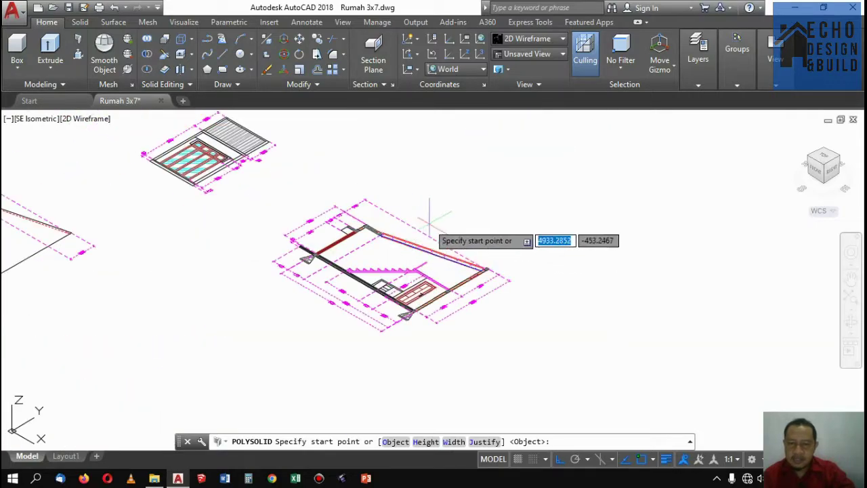
scroll(440, 243, "down", 2)
scroll(447, 264, "down", 2)
scroll(463, 256, "up", 3)
scroll(447, 285, "up", 2)
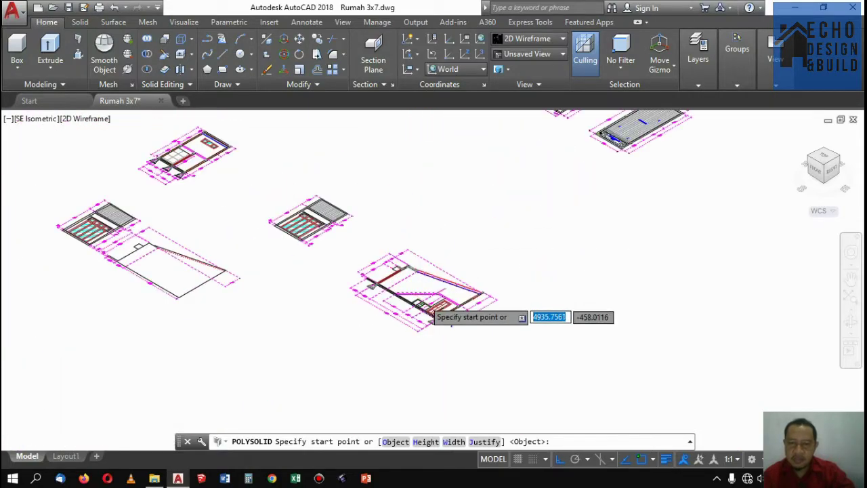
scroll(423, 264, "up", 4)
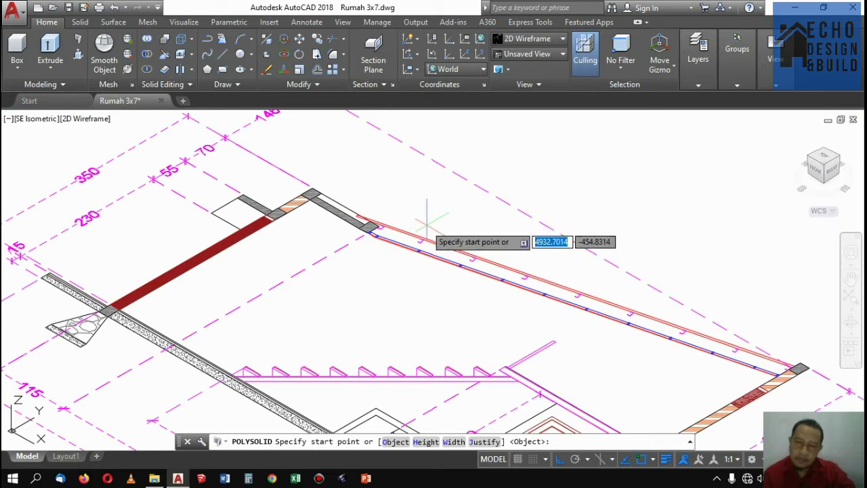
scroll(426, 221, "down", 4)
scroll(440, 224, "up", 2)
scroll(454, 228, "down", 3)
scroll(406, 230, "down", 2)
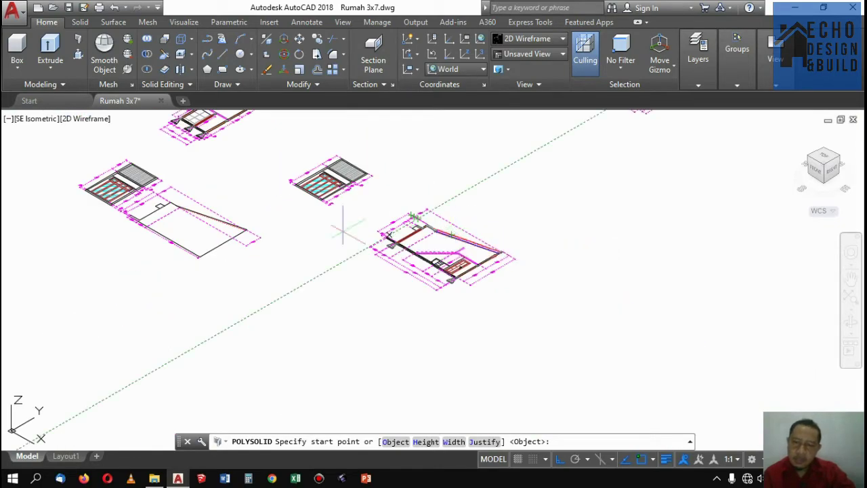
scroll(270, 244, "up", 4)
scroll(220, 247, "up", 2)
scroll(237, 260, "down", 3)
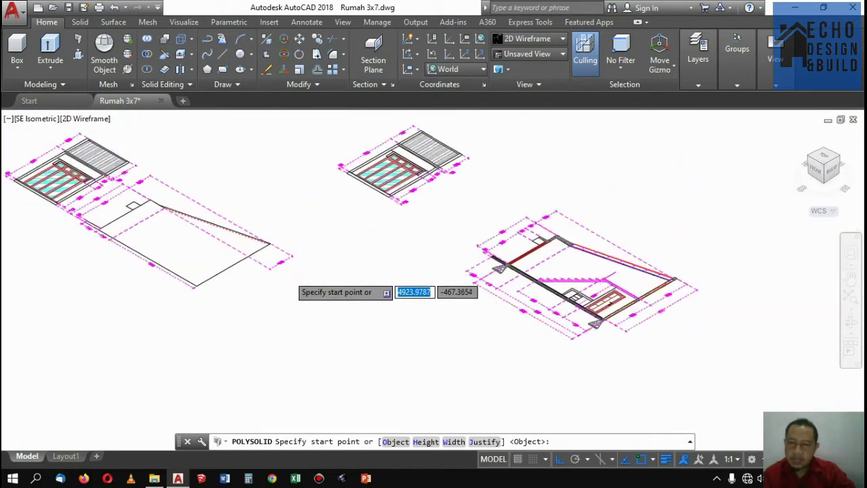
scroll(277, 267, "down", 2)
scroll(290, 271, "down", 2)
scroll(368, 167, "up", 4)
type("h")
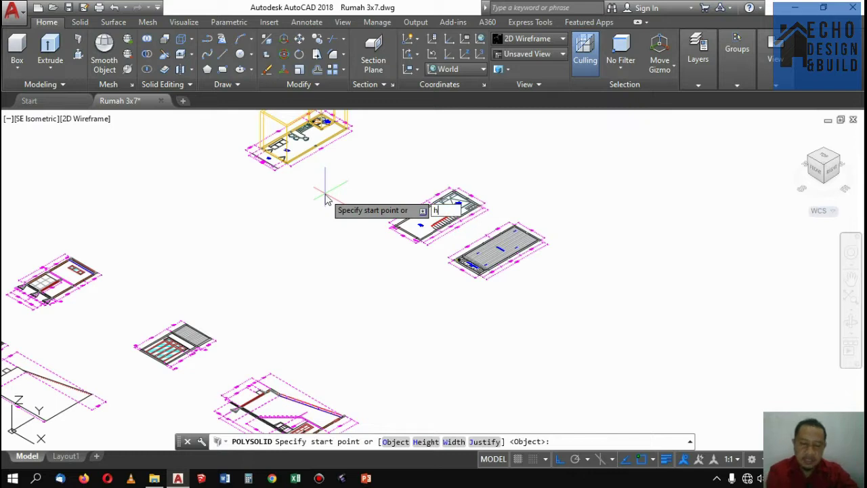
key("Return")
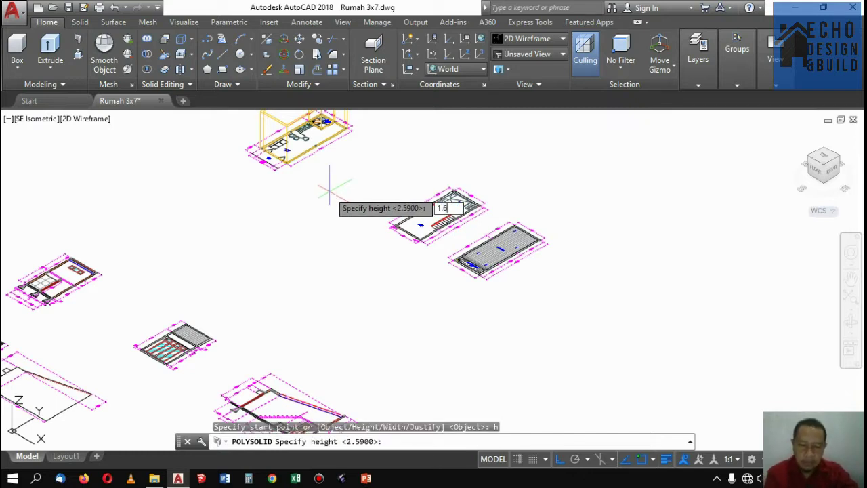
key("Return")
Step: Trace the wall through the hatched corners around the stair plan and finish it
scroll(403, 213, "up", 2)
scroll(421, 241, "up", 3)
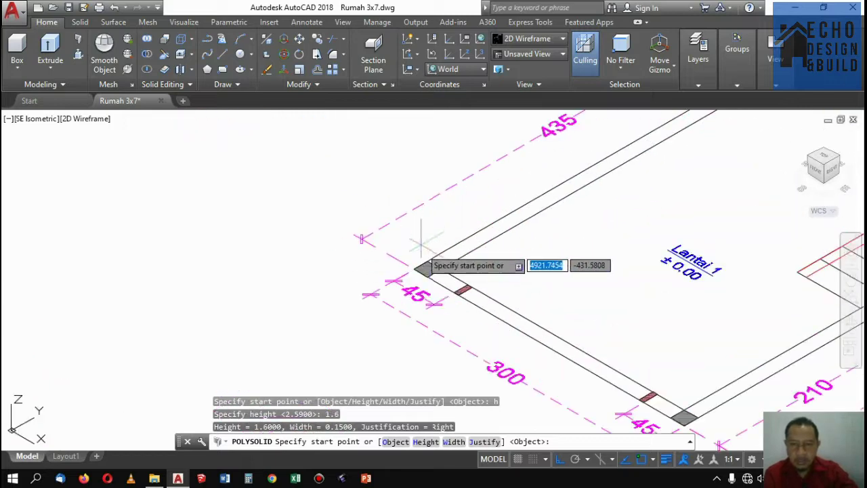
scroll(422, 243, "up", 3)
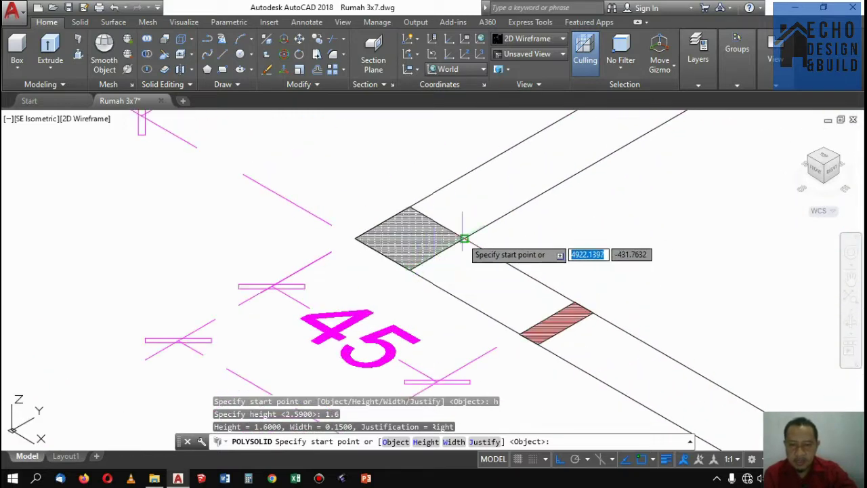
left_click(463, 238)
scroll(367, 261, "down", 2)
scroll(355, 257, "down", 3)
scroll(338, 271, "up", 4)
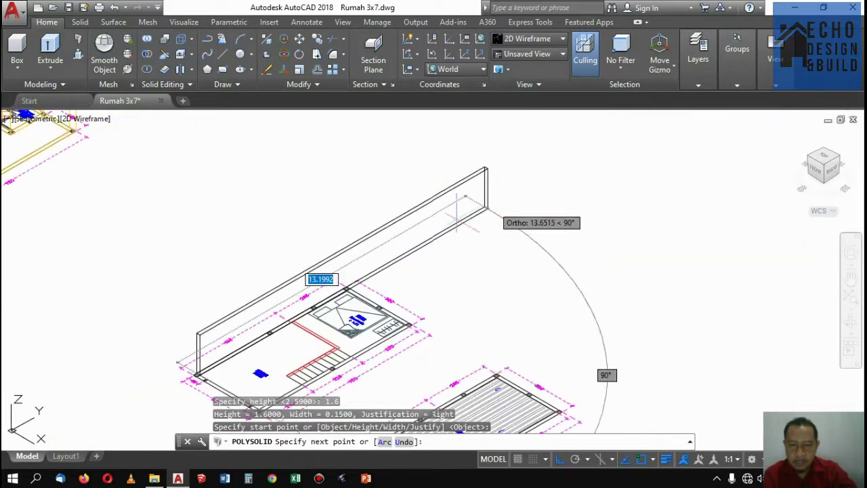
scroll(344, 276, "down", 1)
scroll(344, 275, "up", 3)
scroll(325, 320, "up", 3)
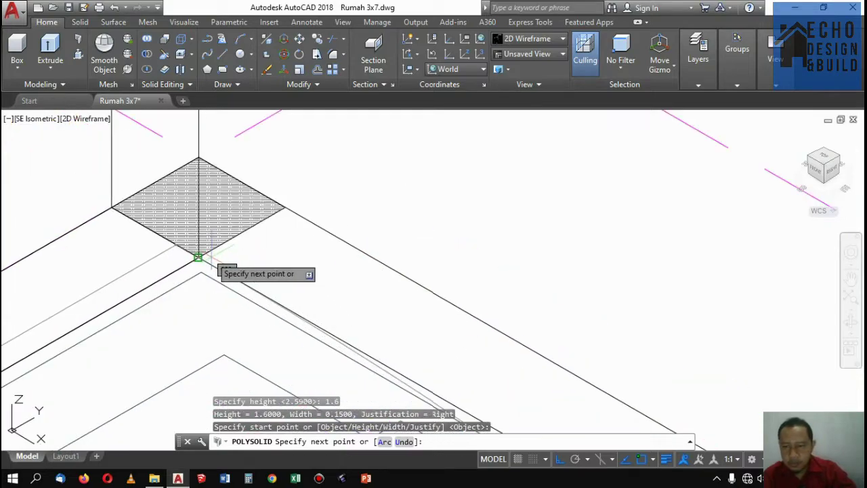
scroll(197, 257, "down", 1)
scroll(244, 213, "down", 3)
scroll(319, 224, "down", 3)
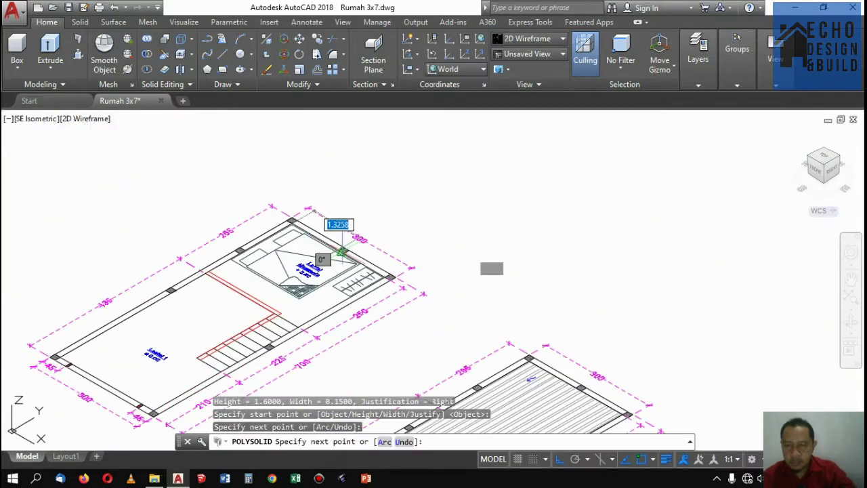
scroll(330, 226, "up", 3)
scroll(257, 243, "up", 2)
scroll(223, 242, "up", 2)
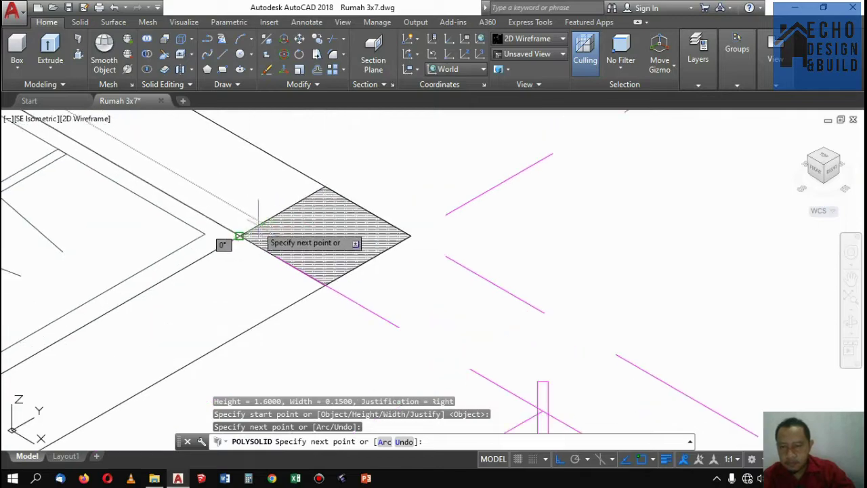
left_click(239, 236)
scroll(359, 197, "down", 2)
scroll(470, 176, "down", 3)
scroll(397, 203, "down", 2)
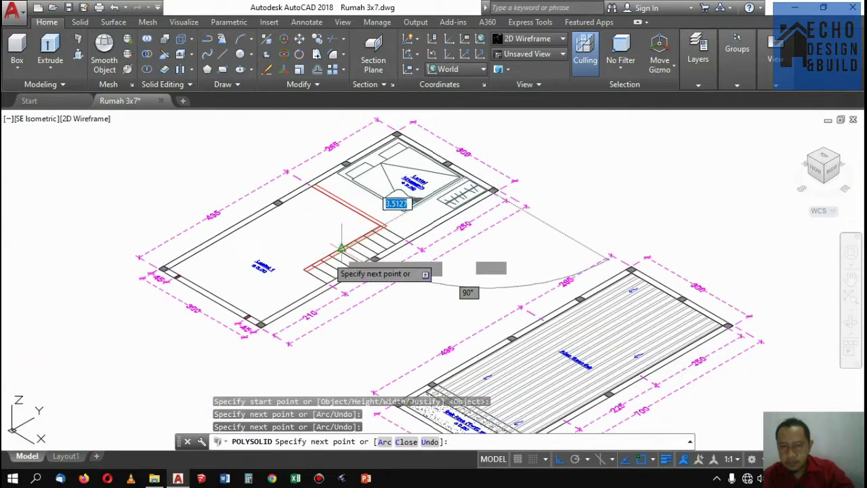
scroll(265, 315, "up", 3)
scroll(284, 342, "up", 2)
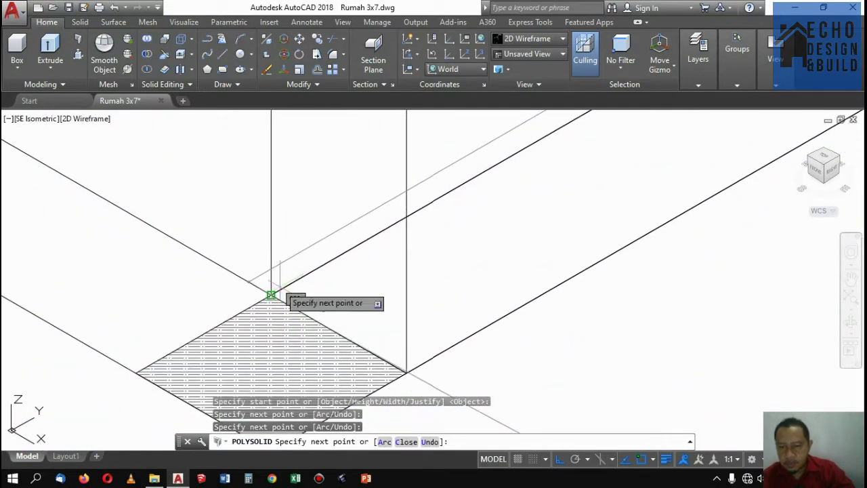
left_click(270, 295)
scroll(291, 278, "down", 1)
scroll(325, 258, "down", 2)
scroll(379, 223, "down", 2)
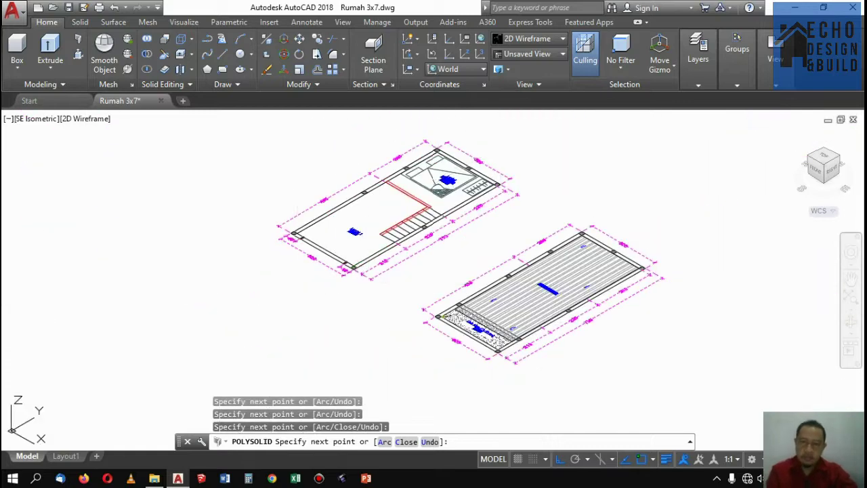
scroll(434, 190, "down", 2)
key("Return")
scroll(458, 184, "down", 2)
scroll(393, 141, "up", 4)
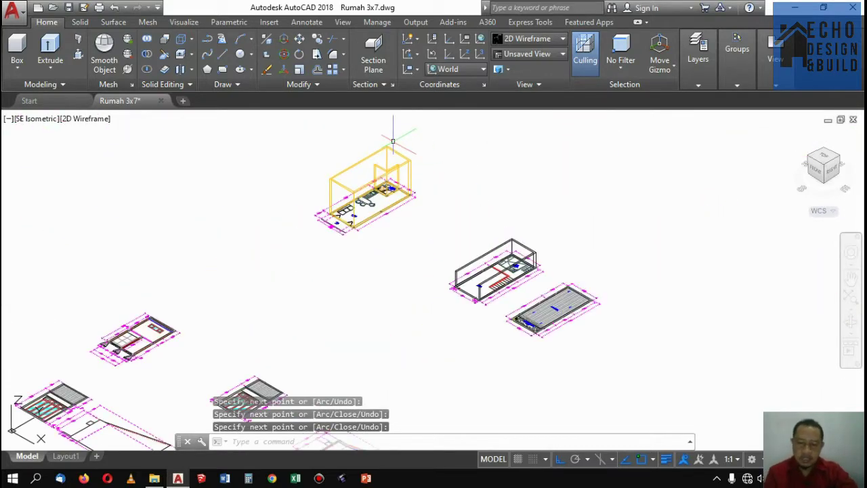
Step: Copy the yellow model's properties onto the new 1.6-high wall solid with MATCHPROP
type("a")
key("Return")
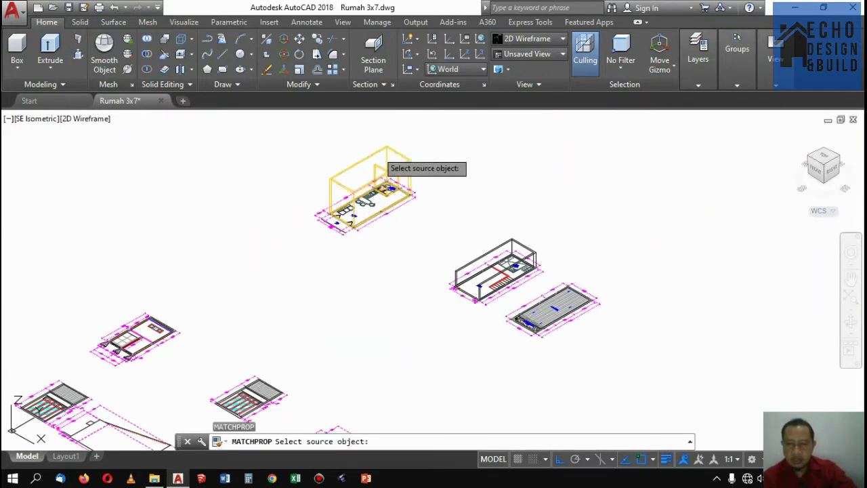
left_click(395, 163)
scroll(462, 221, "up", 2)
scroll(467, 234, "up", 3)
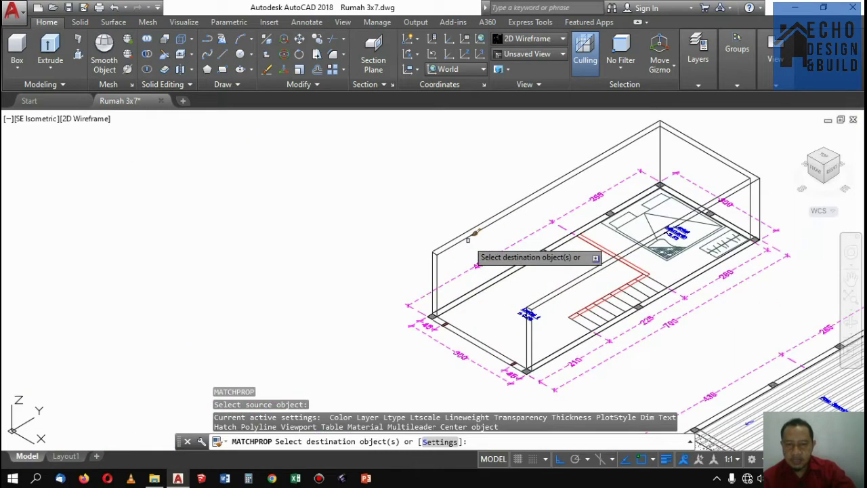
left_click(467, 238)
key("Return")
scroll(474, 244, "down", 3)
scroll(499, 242, "down", 2)
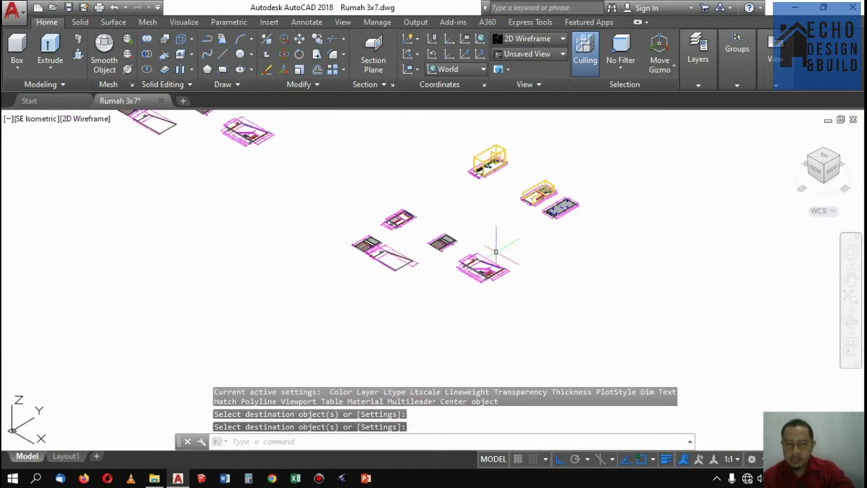
scroll(460, 250, "up", 2)
scroll(451, 256, "up", 2)
scroll(203, 223, "up", 1)
scroll(264, 226, "up", 3)
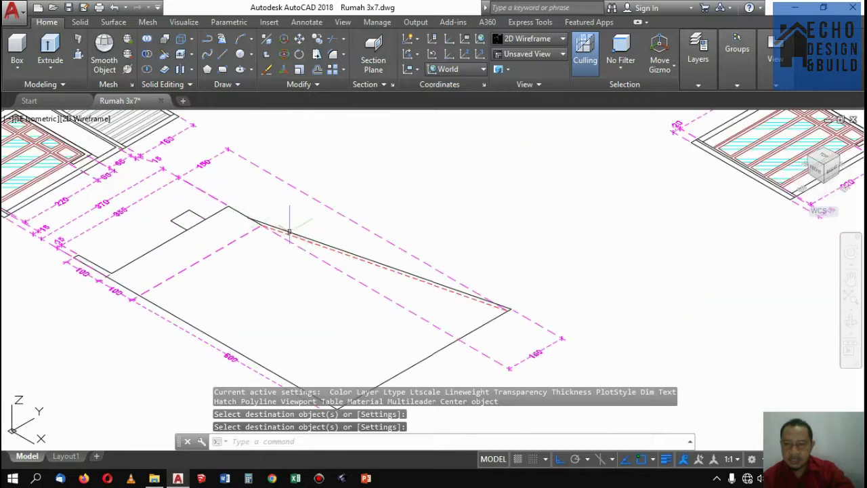
scroll(264, 226, "down", 1)
scroll(332, 251, "up", 2)
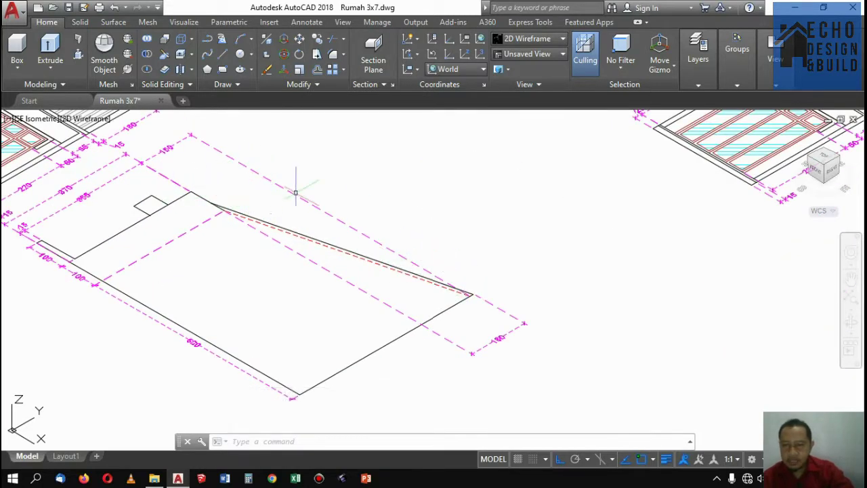
type("pl")
Step: Start the outline at the roof edge, adding points at the line intersection and roof corner
key("Return")
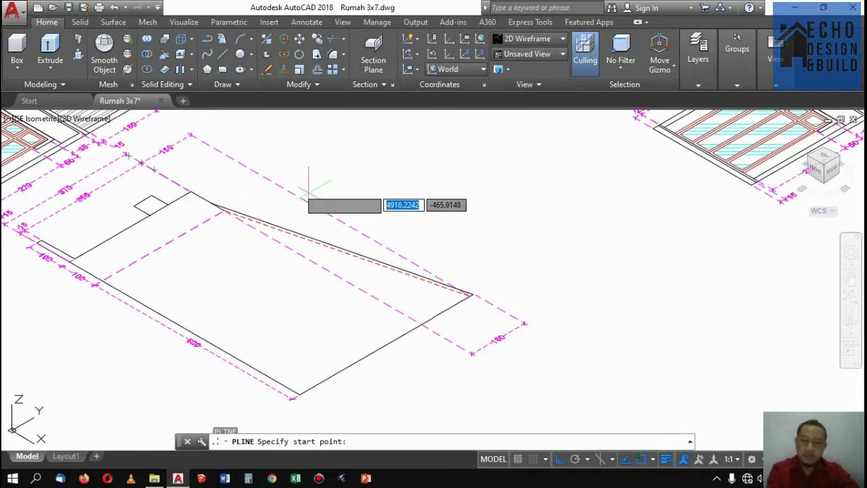
scroll(194, 170, "up", 2)
scroll(176, 203, "up", 2)
left_click(173, 207)
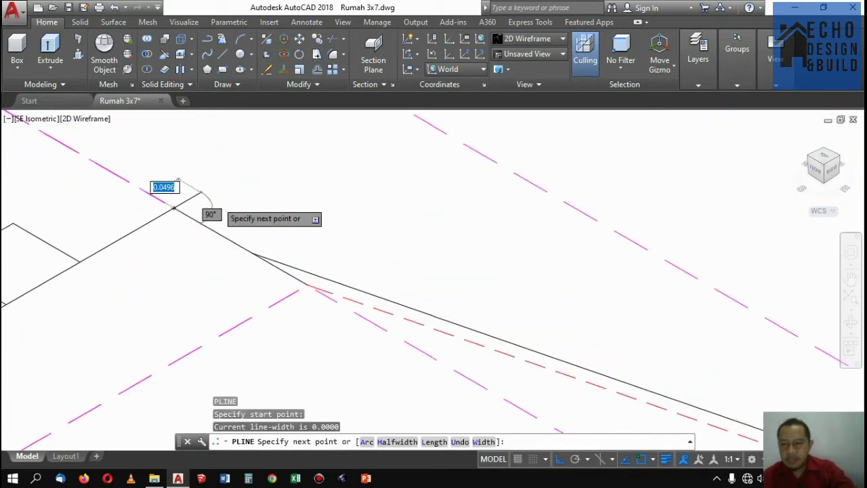
scroll(164, 187, "down", 3)
scroll(271, 216, "down", 2)
scroll(203, 169, "up", 2)
scroll(172, 156, "up", 3)
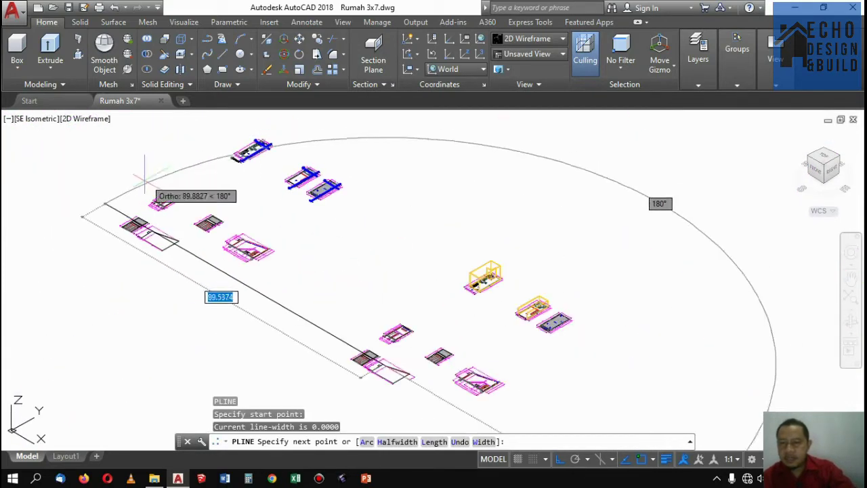
scroll(203, 203, "up", 2)
scroll(284, 203, "down", 2)
scroll(398, 289, "down", 2)
scroll(372, 257, "up", 2)
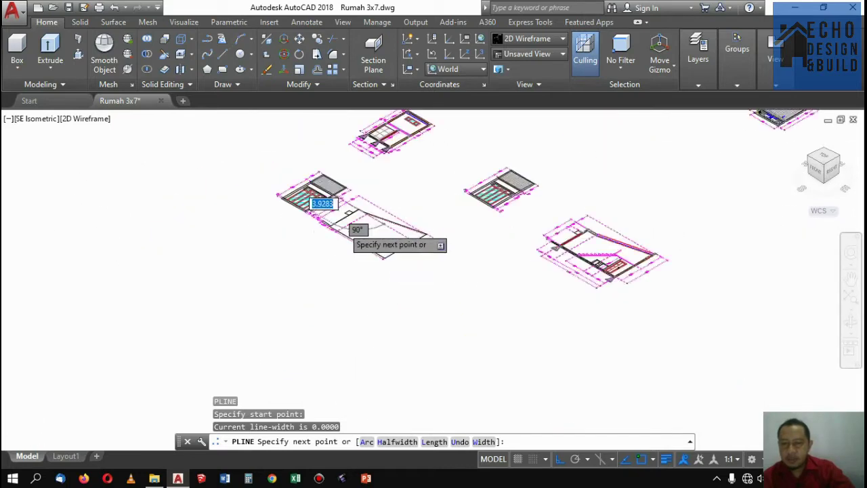
scroll(377, 176, "up", 3)
scroll(570, 353, "up", 2)
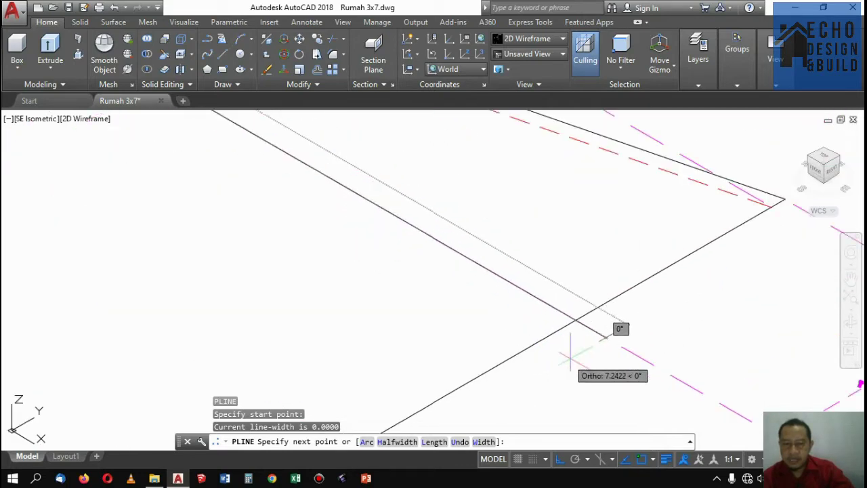
left_click(575, 317)
scroll(576, 318, "down", 2)
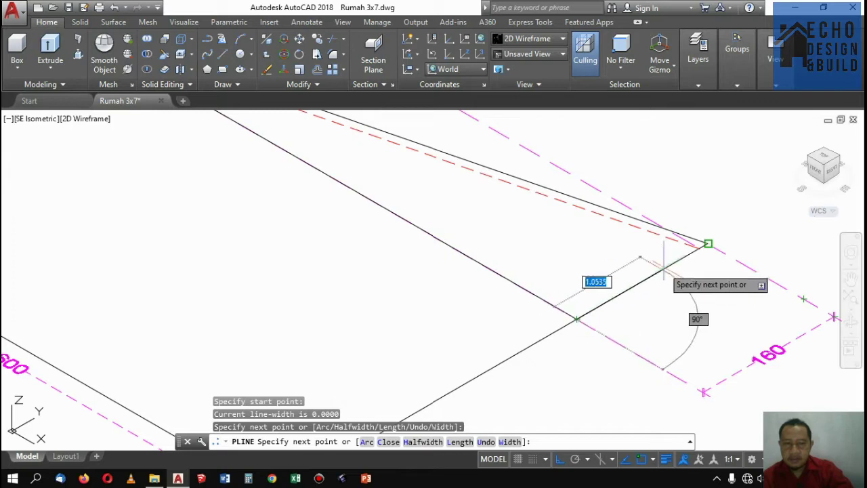
left_click(707, 244)
scroll(694, 261, "down", 3)
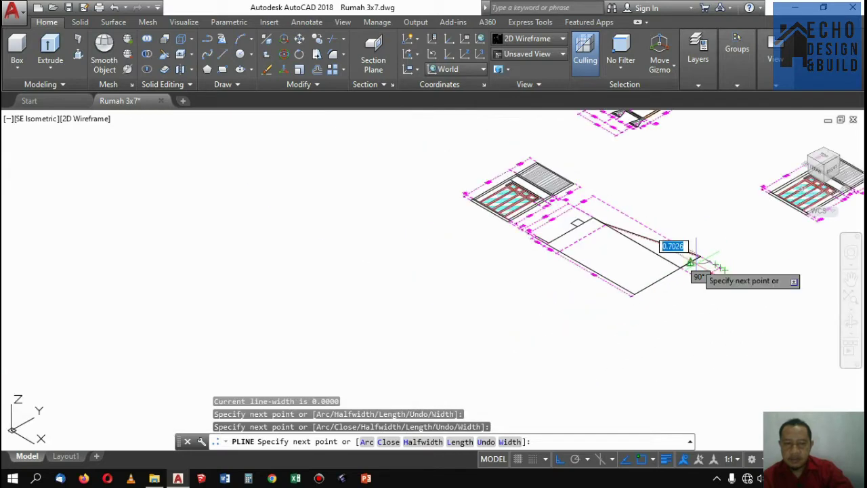
Step: Undo the last two outline points and add a point above the wall corner instead
key("ctrl+z")
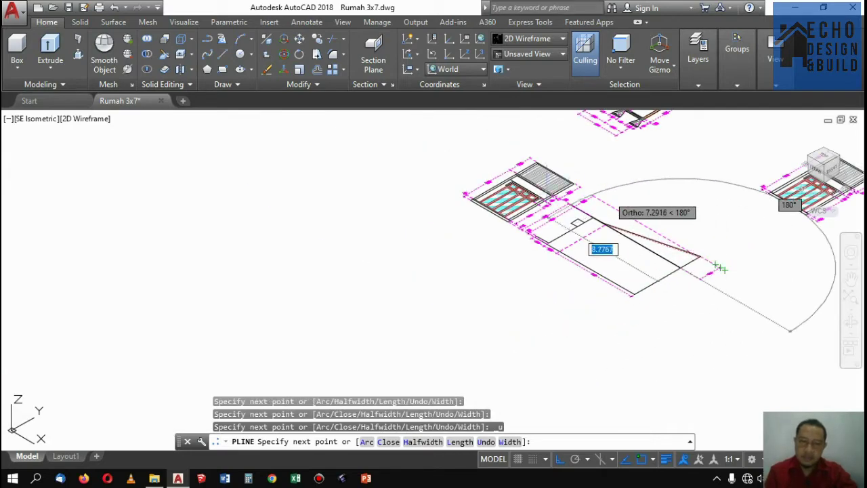
key("ctrl+z")
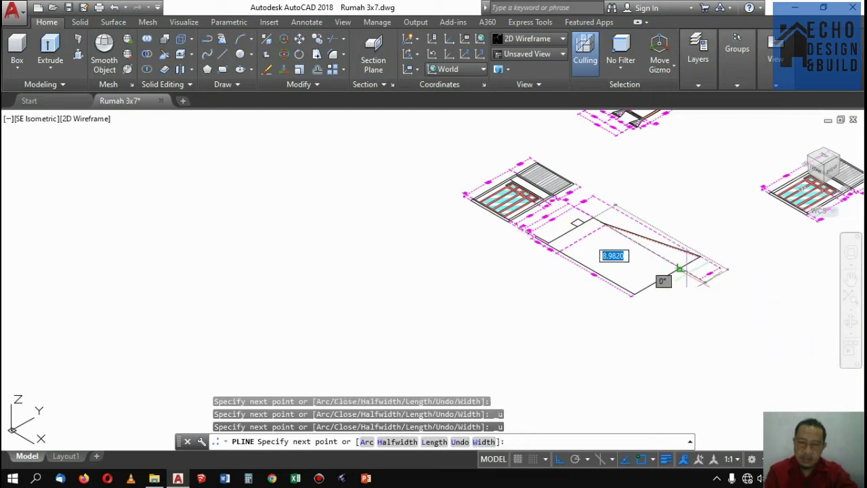
scroll(563, 271, "up", 2)
scroll(474, 223, "up", 2)
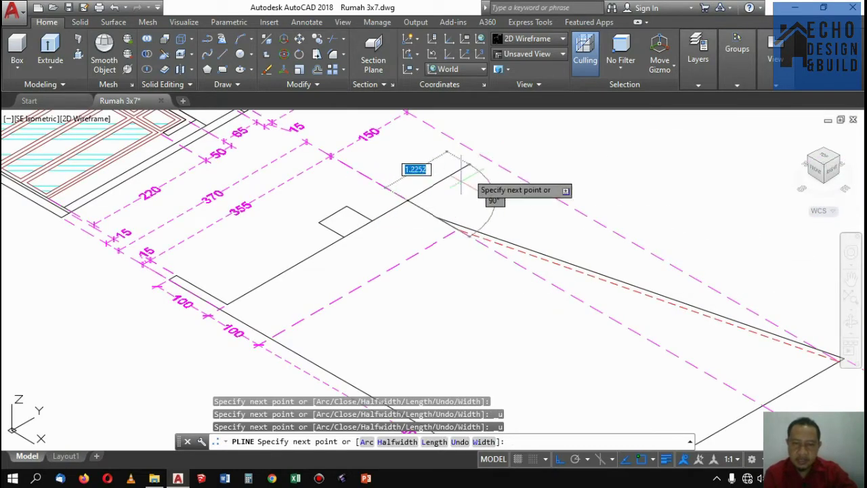
scroll(440, 179, "up", 1)
scroll(447, 181, "down", 3)
scroll(447, 181, "up", 3)
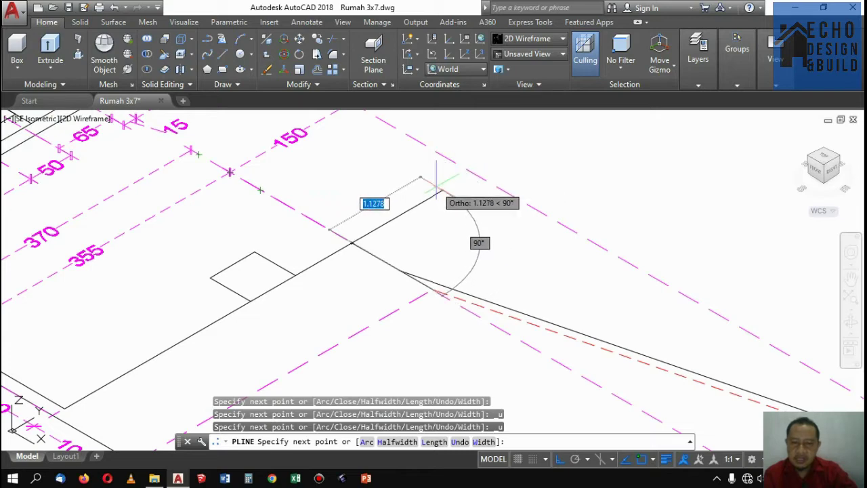
scroll(437, 182, "down", 2)
scroll(416, 213, "down", 1)
scroll(499, 296, "up", 2)
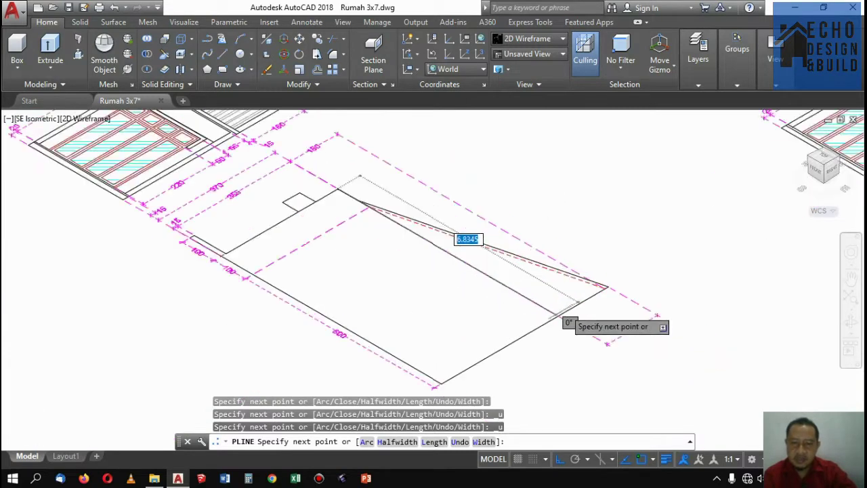
scroll(561, 319, "up", 1)
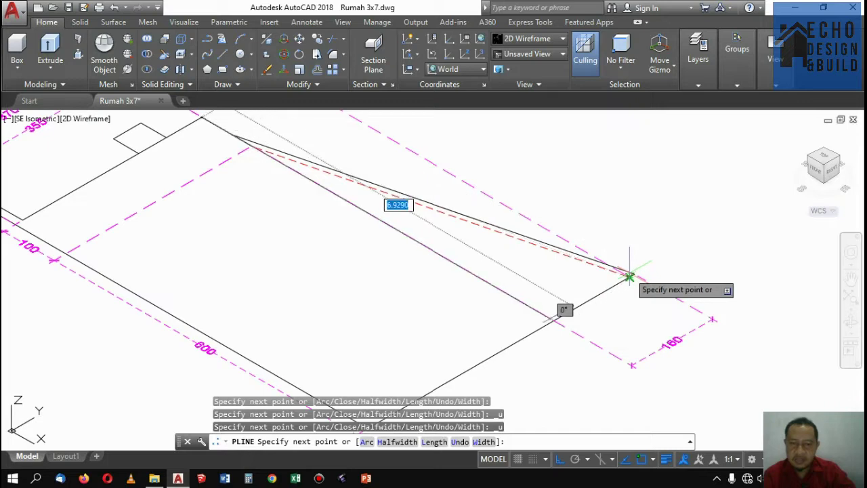
scroll(315, 177, "down", 2)
scroll(286, 183, "up", 2)
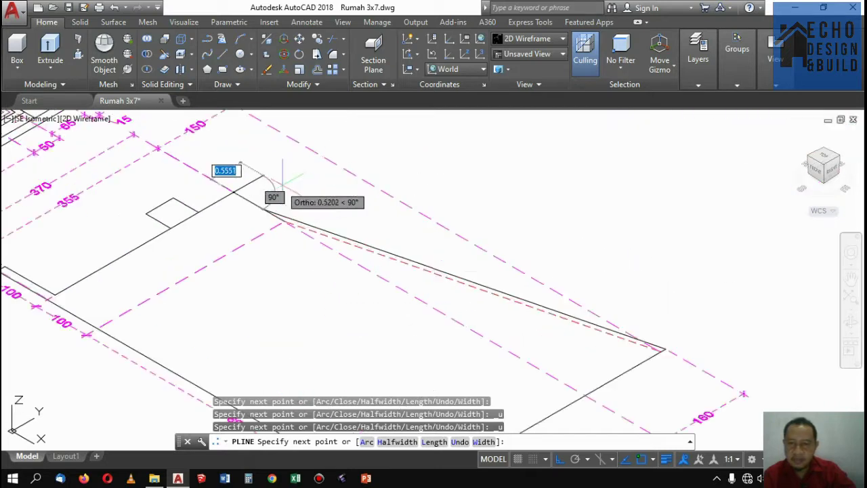
scroll(329, 169, "up", 1)
scroll(331, 162, "down", 1)
scroll(333, 165, "up", 1)
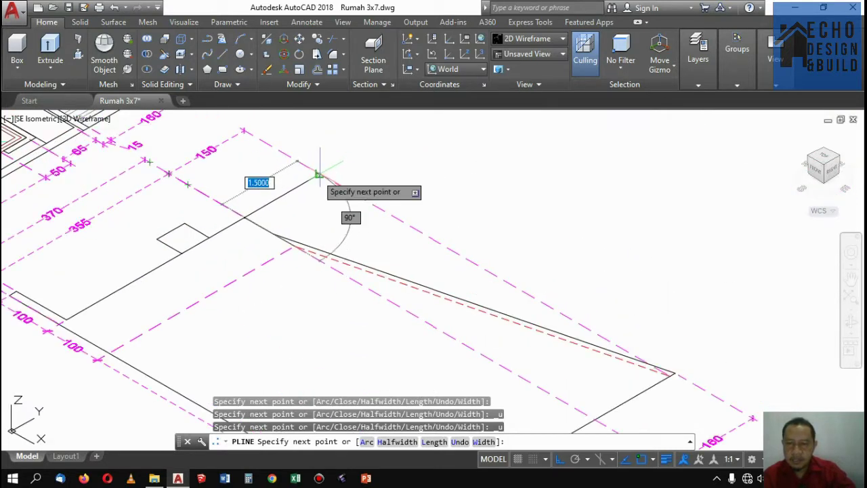
left_click(319, 179)
scroll(319, 186, "down", 2)
scroll(474, 257, "up", 1)
scroll(513, 294, "up", 3)
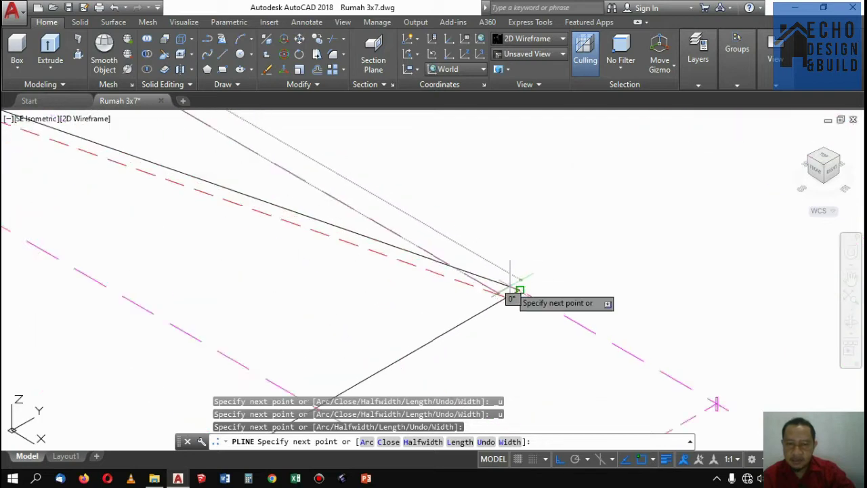
scroll(513, 294, "down", 1)
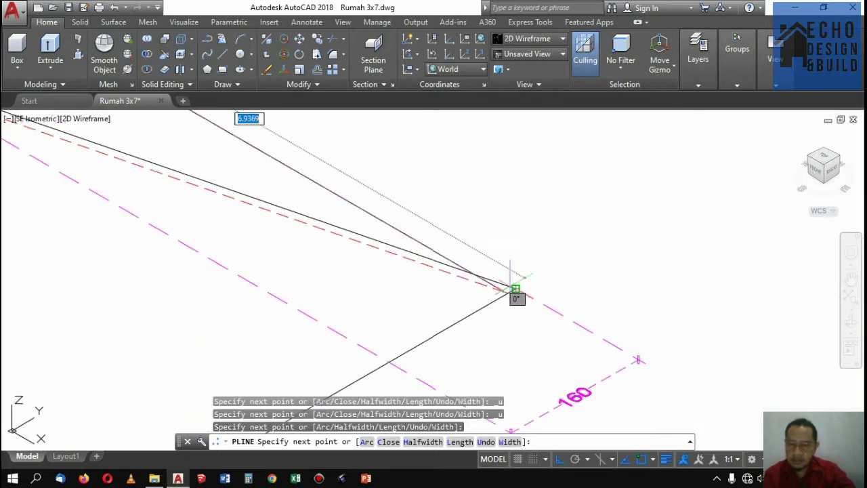
Step: Undo the misplaced vertex with U, snap the remaining vertices to the roof edge, and close it
type("u")
key("Return")
scroll(513, 288, "down", 2)
scroll(406, 230, "down", 1)
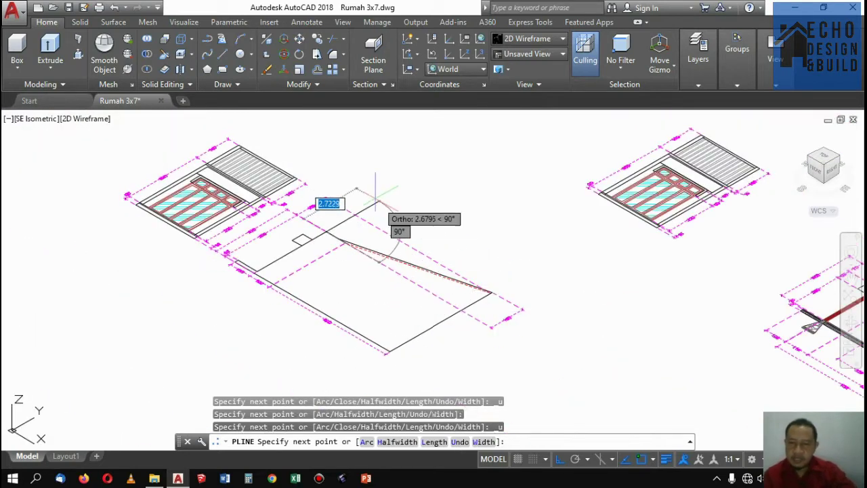
scroll(350, 210, "down", 1)
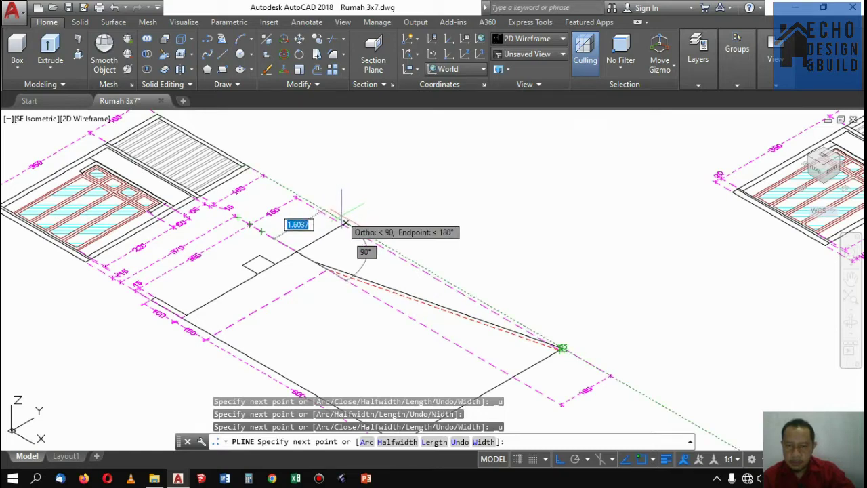
left_click(562, 348)
scroll(562, 348, "up", 3)
scroll(618, 335, "up", 2)
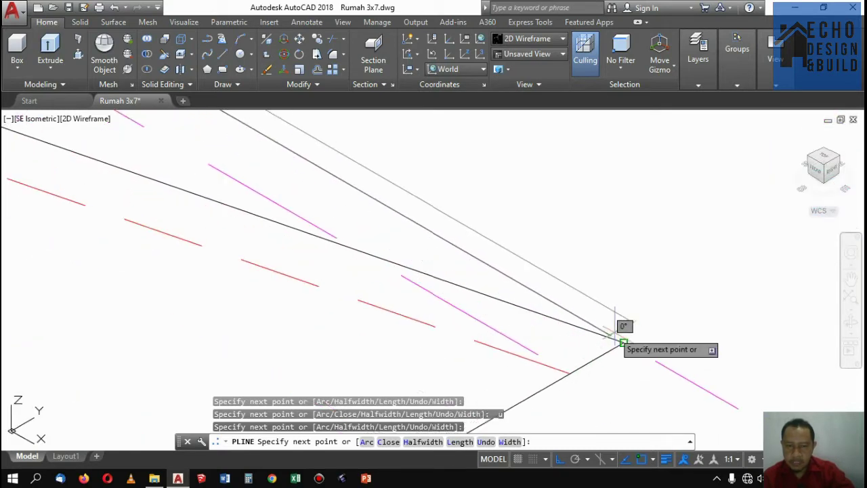
left_click(622, 342)
scroll(622, 342, "down", 6)
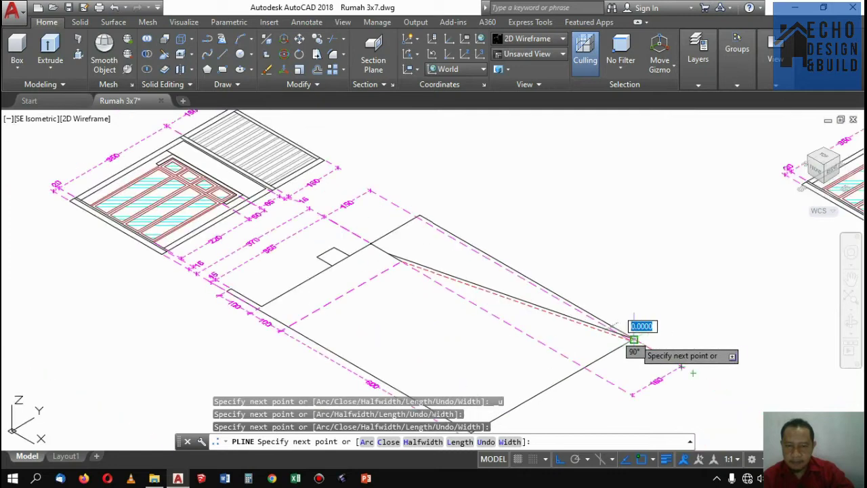
scroll(596, 342, "up", 3)
scroll(552, 319, "up", 1)
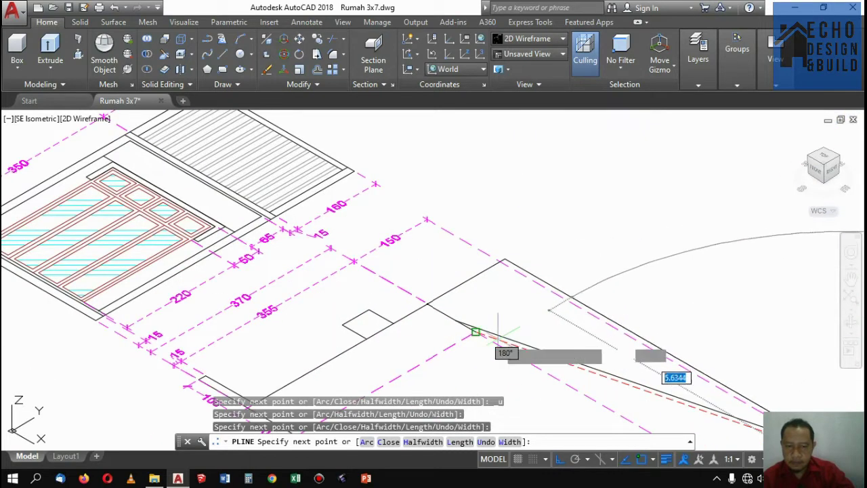
scroll(468, 318, "up", 3)
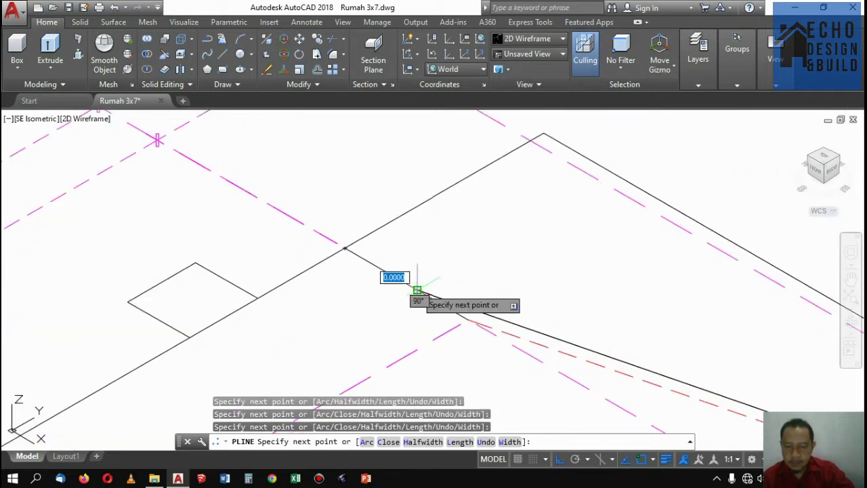
type("c")
key("Return")
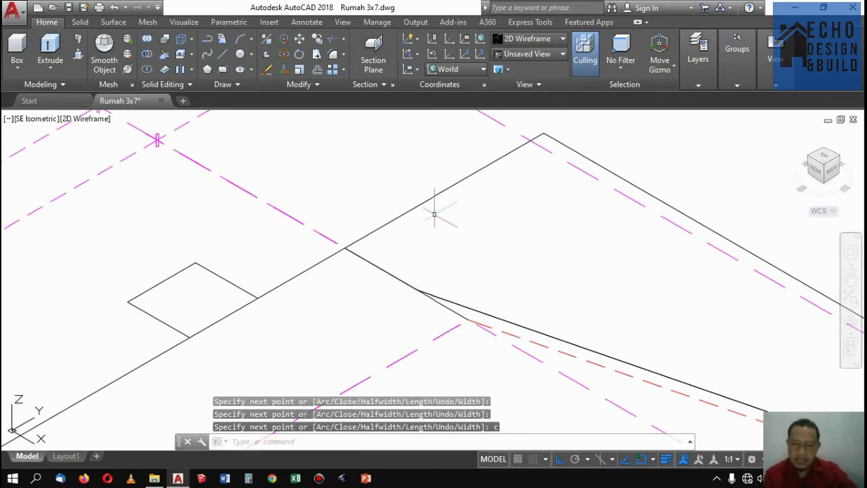
Step: Window-select the closed sloped wall polyline and zoom out to check the plans
left_click(424, 201)
left_click(441, 222)
scroll(444, 230, "down", 5)
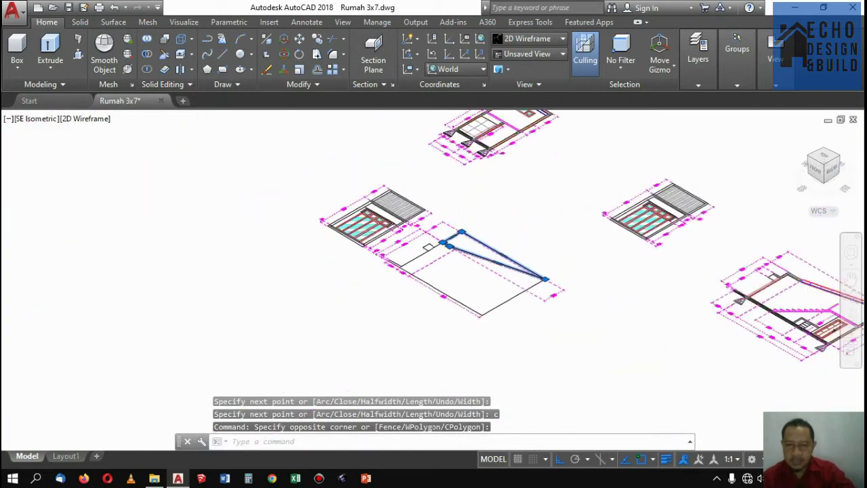
scroll(508, 258, "up", 2)
scroll(508, 258, "up", 3)
scroll(580, 304, "down", 3)
scroll(348, 213, "up", 2)
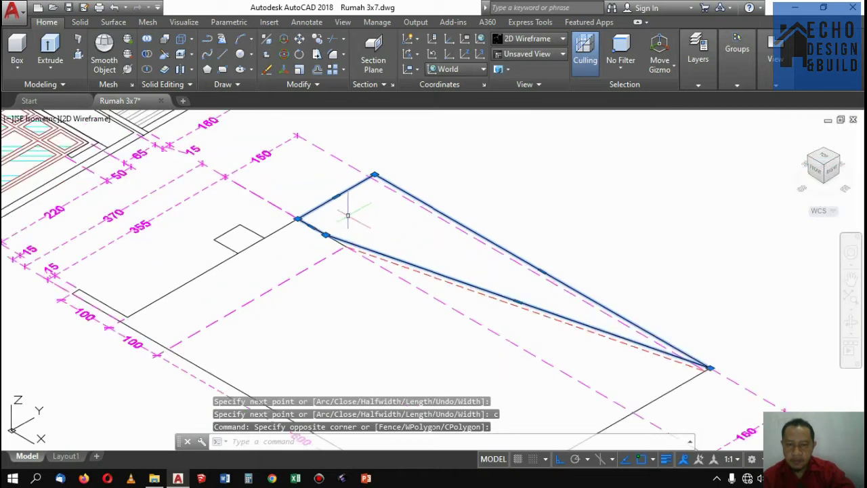
scroll(349, 228, "down", 2)
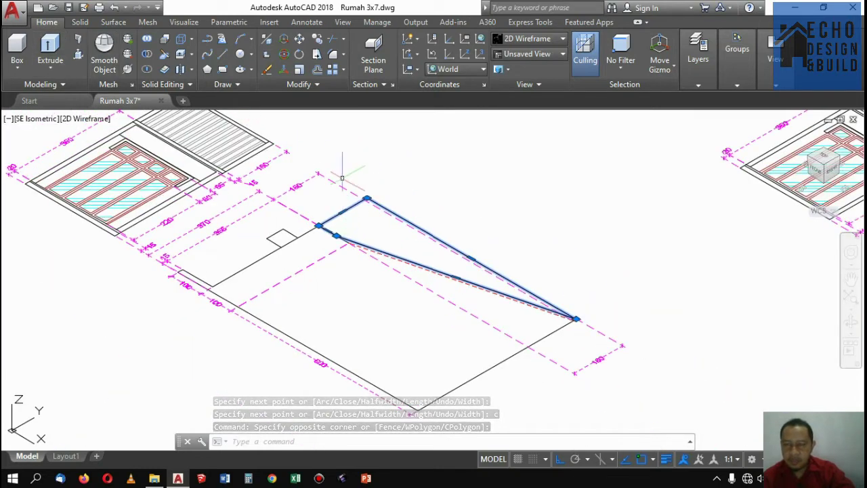
scroll(346, 201, "up", 3)
scroll(315, 272, "up", 2)
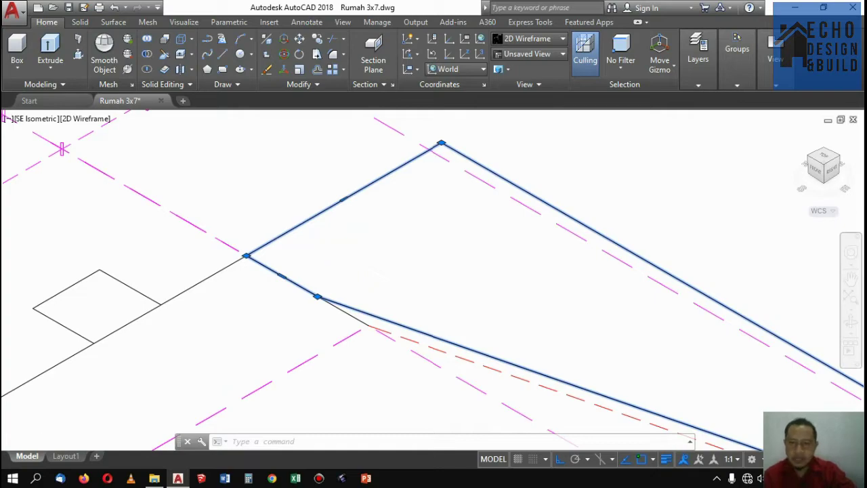
scroll(345, 237, "down", 2)
scroll(345, 232, "down", 3)
scroll(362, 220, "up", 2)
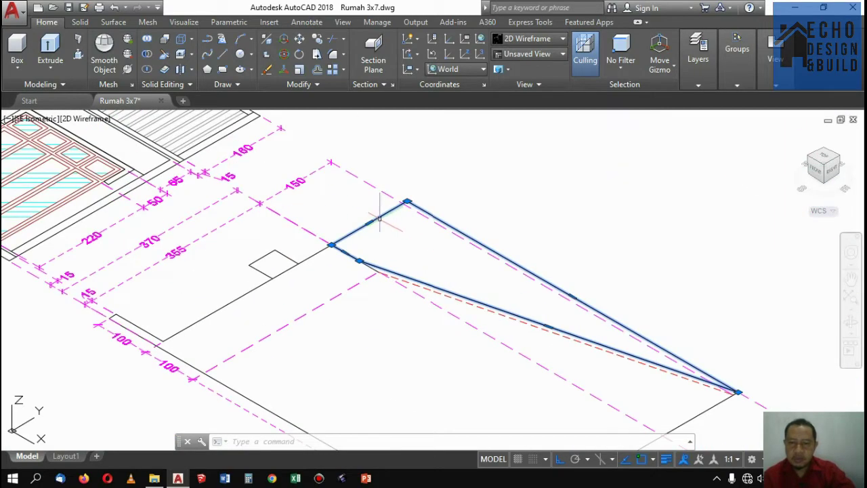
scroll(379, 218, "down", 1)
scroll(392, 217, "down", 4)
scroll(433, 213, "up", 2)
scroll(440, 209, "down", 3)
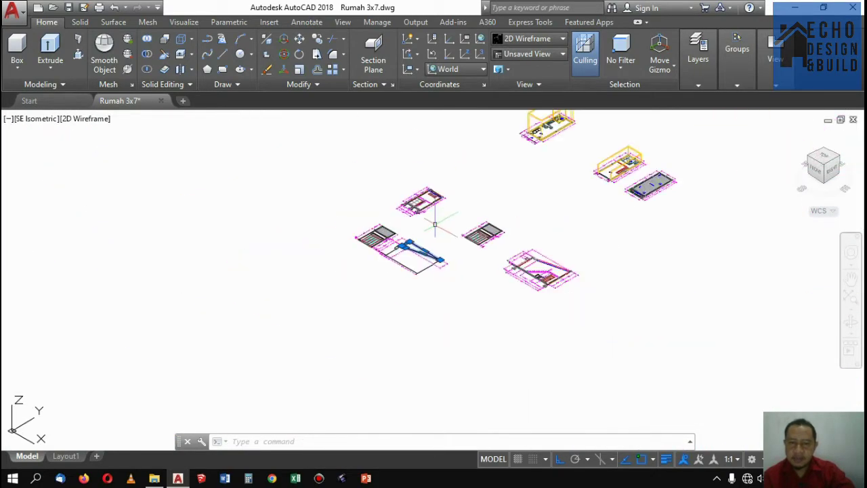
scroll(435, 224, "up", 1)
scroll(420, 241, "up", 3)
scroll(410, 250, "down", 3)
scroll(407, 245, "up", 3)
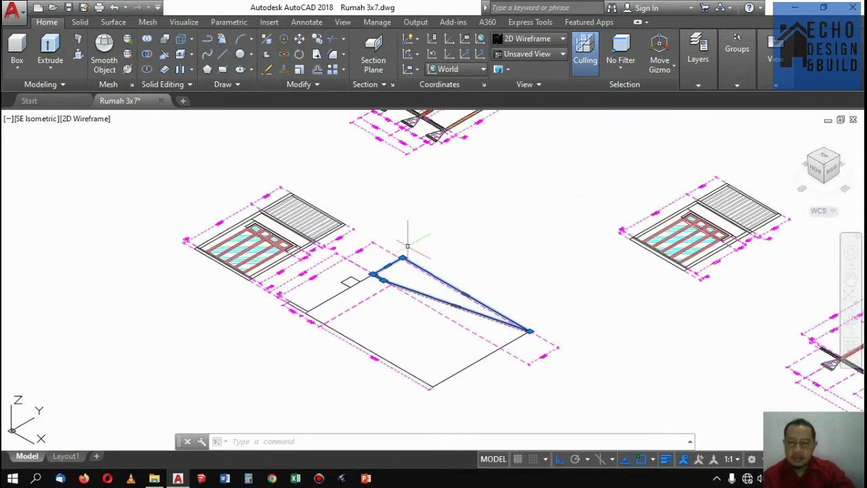
scroll(404, 249, "up", 1)
scroll(404, 249, "down", 2)
scroll(352, 311, "down", 4)
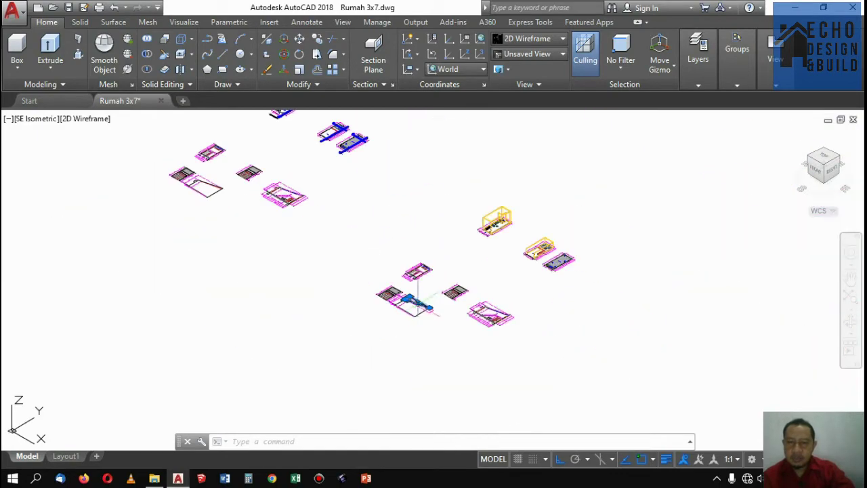
scroll(327, 356, "up", 1)
scroll(332, 352, "up", 3)
scroll(407, 305, "down", 4)
scroll(495, 250, "up", 3)
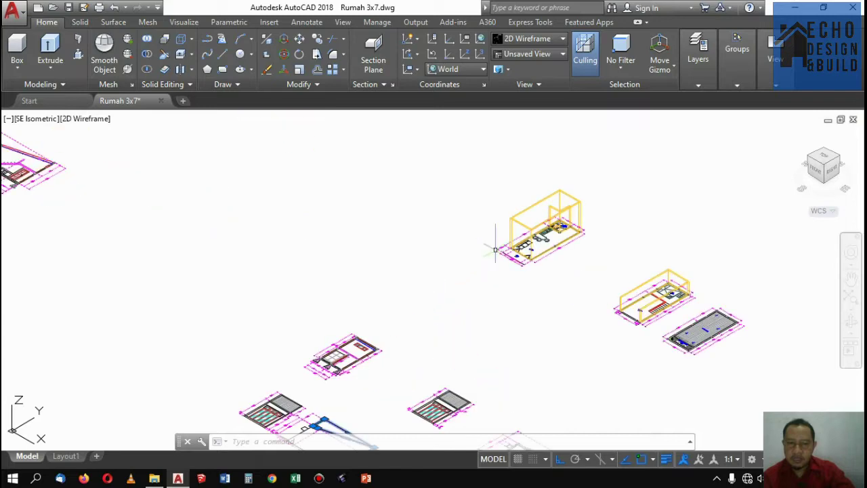
scroll(611, 296, "up", 4)
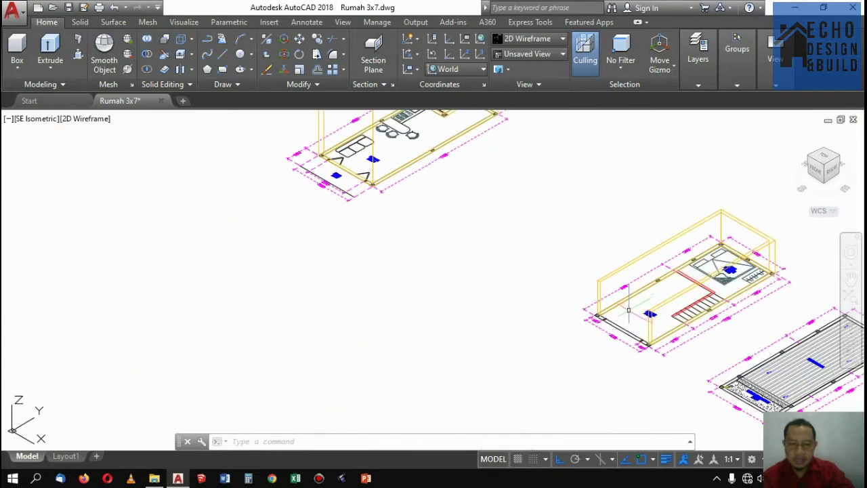
scroll(630, 308, "up", 2)
scroll(635, 303, "down", 5)
scroll(581, 247, "down", 2)
scroll(515, 264, "up", 2)
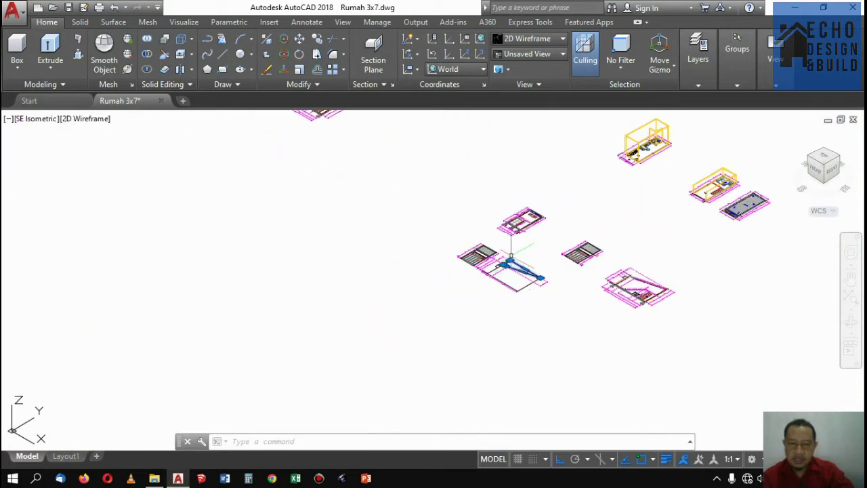
scroll(511, 255, "up", 2)
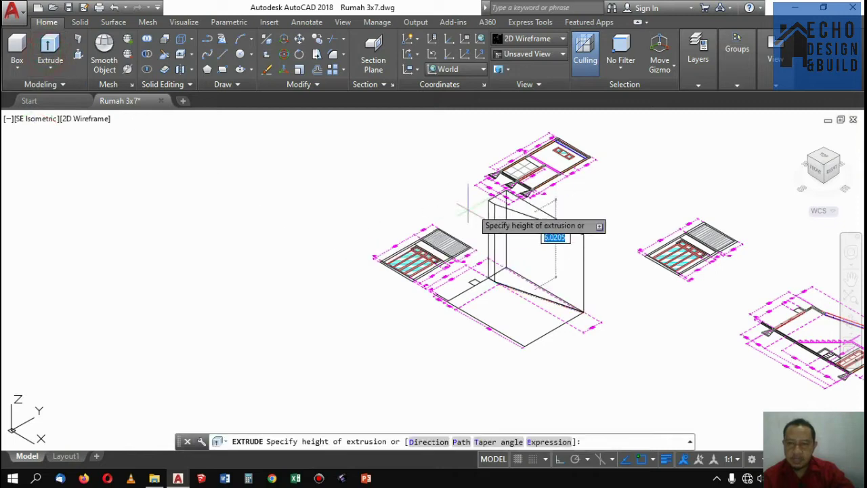
Step: Extrude the closed outline by picking the height for a tall wall solid
scroll(504, 197, "up", 3)
scroll(461, 187, "up", 2)
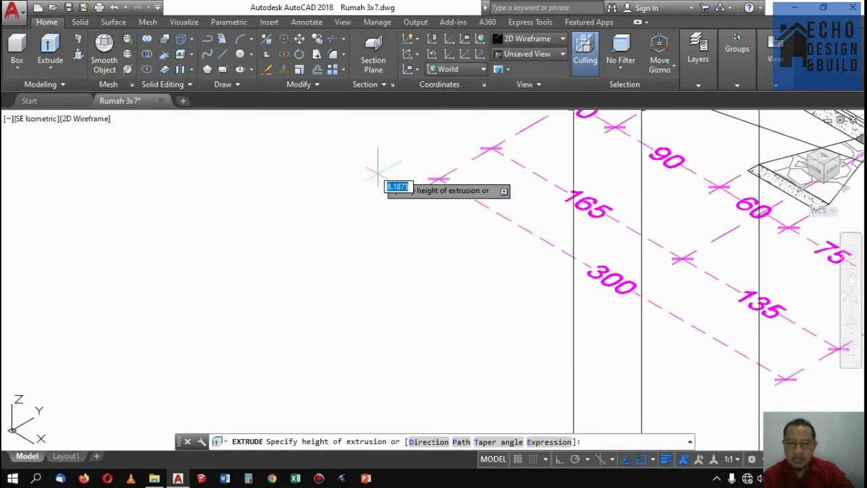
scroll(648, 304, "down", 5)
scroll(501, 223, "up", 3)
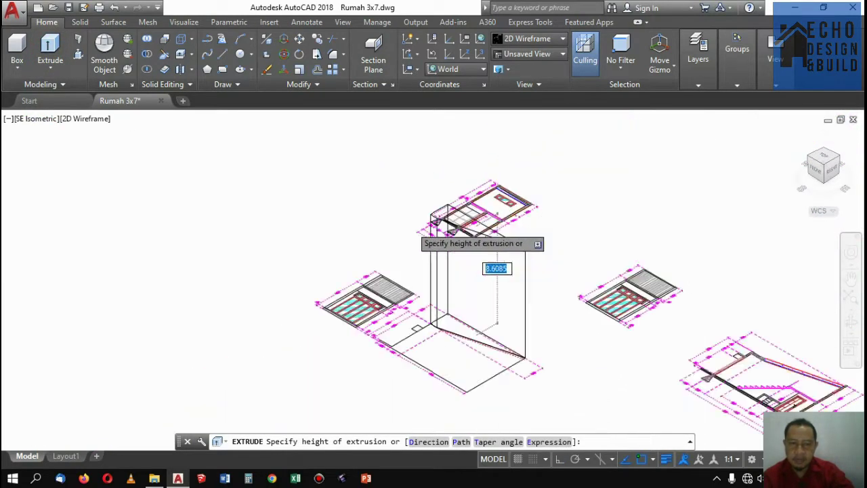
scroll(441, 240, "down", 5)
scroll(453, 237, "up", 4)
scroll(437, 220, "up", 2)
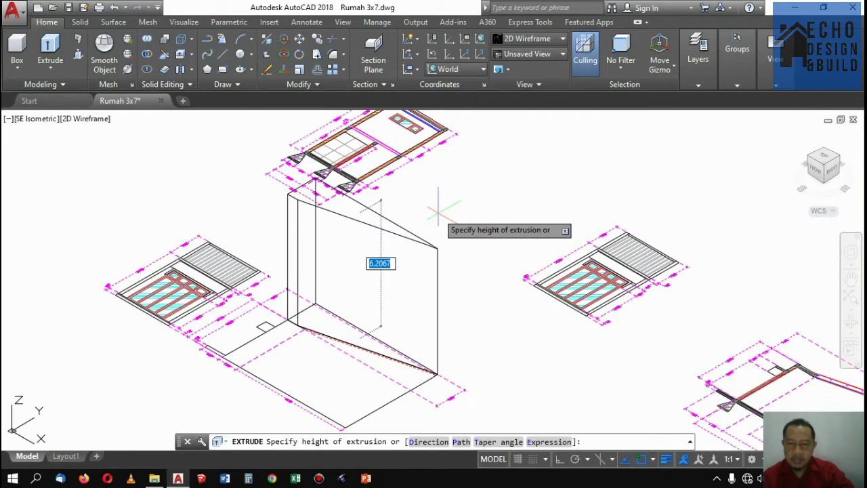
left_click(437, 214)
Step: Window-select the newly extruded wall solid
left_click(436, 251)
left_click(406, 233)
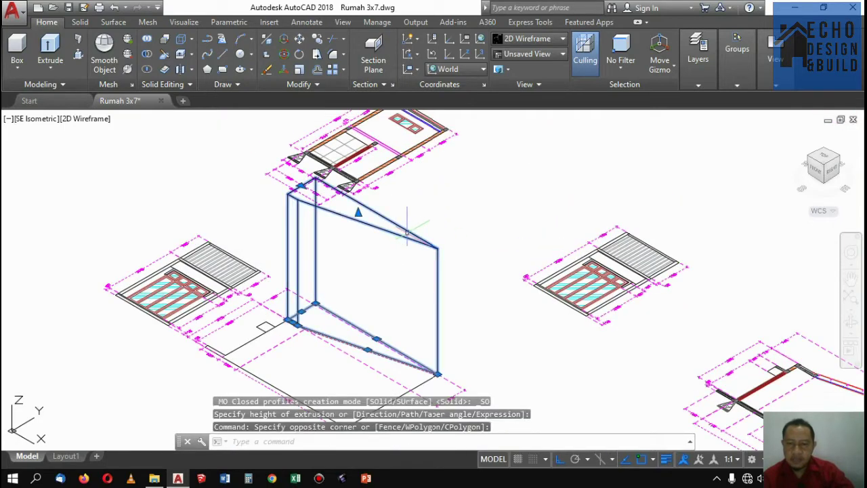
scroll(434, 278, "down", 4)
scroll(400, 254, "up", 2)
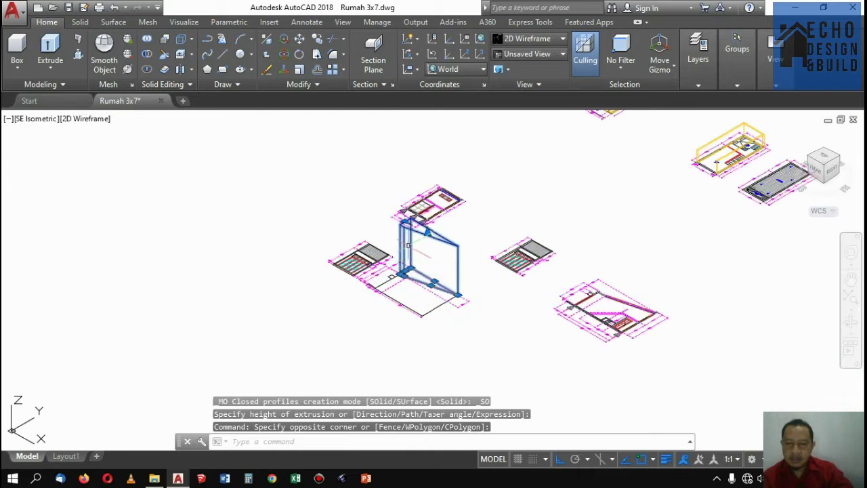
scroll(399, 254, "up", 2)
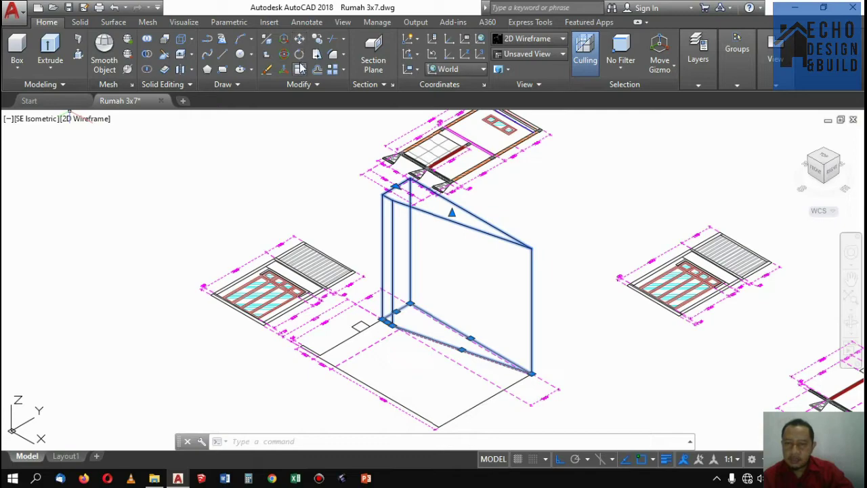
scroll(398, 320, "up", 3)
scroll(396, 317, "up", 2)
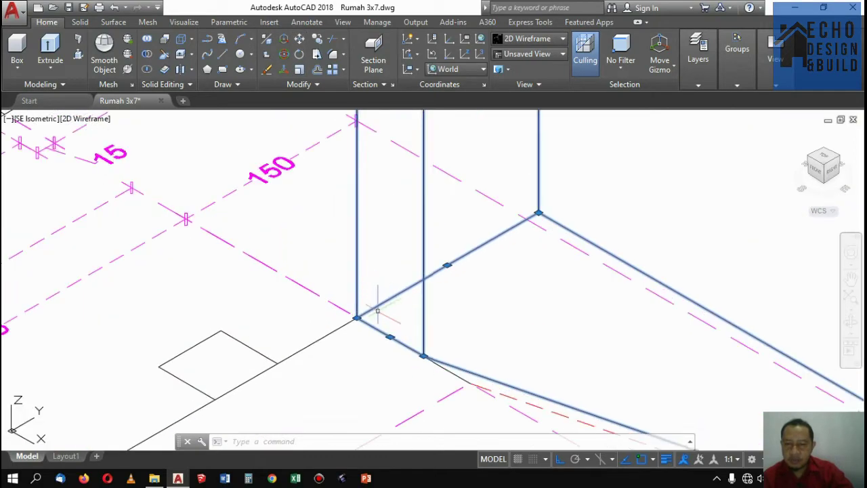
scroll(386, 308, "down", 2)
scroll(383, 304, "down", 3)
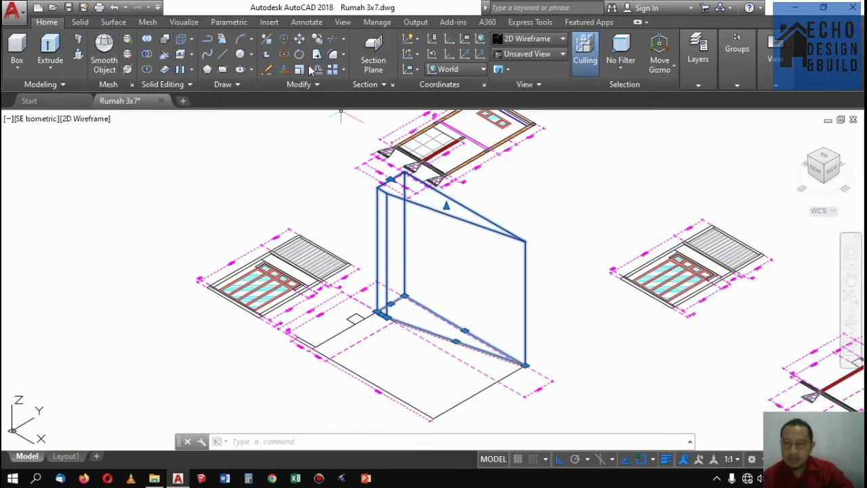
Step: Rotate the wall solid 90 degrees about the wall corner using RO
type("ro")
key("Return")
scroll(396, 325, "up", 3)
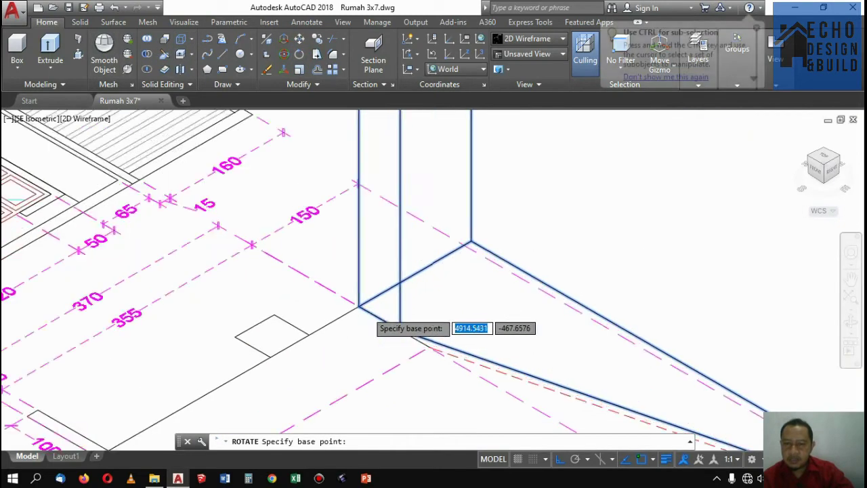
scroll(352, 302, "up", 2)
left_click(352, 302)
type("90")
key("Return")
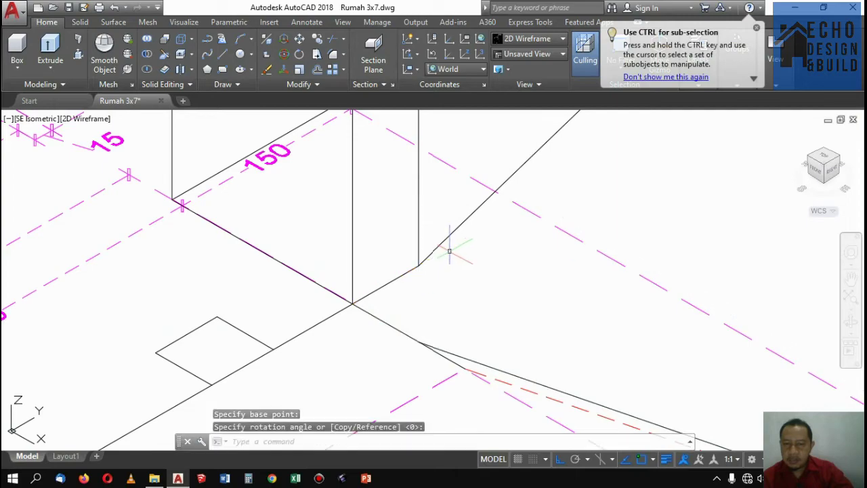
scroll(446, 248, "down", 3)
scroll(453, 206, "down", 2)
scroll(453, 205, "up", 2)
scroll(451, 205, "down", 4)
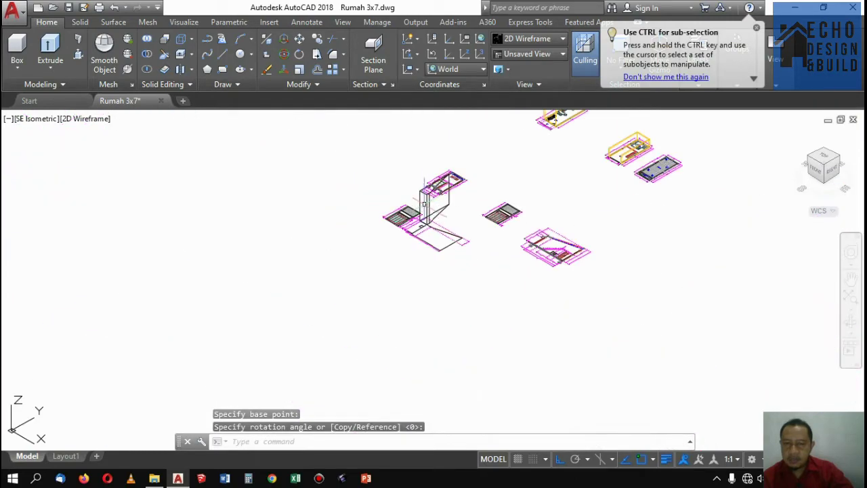
scroll(444, 204, "up", 3)
scroll(436, 203, "down", 3)
scroll(437, 203, "up", 2)
scroll(433, 217, "up", 4)
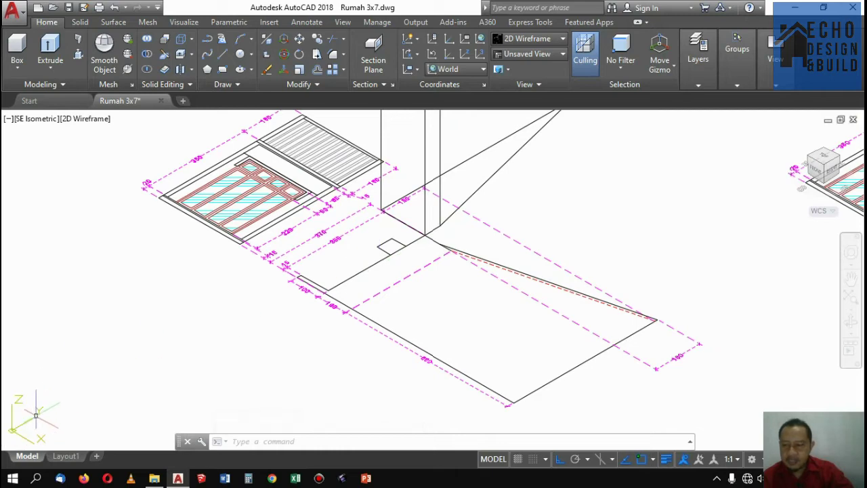
scroll(413, 206, "down", 3)
scroll(434, 188, "up", 4)
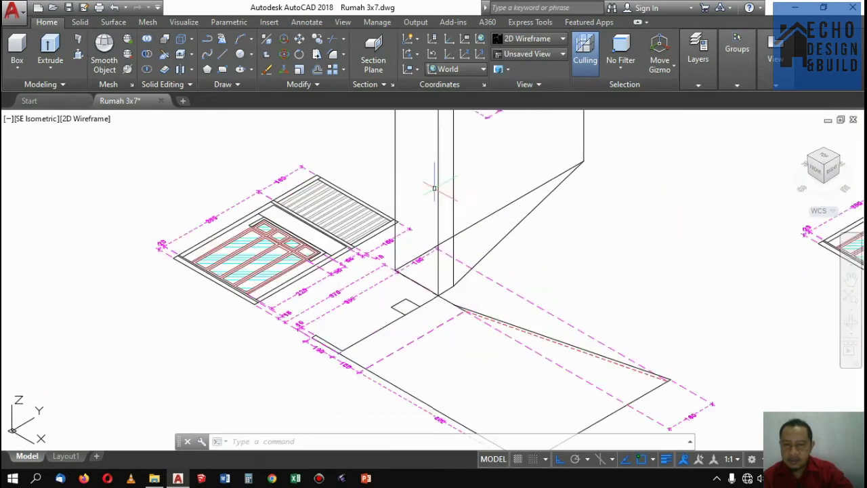
Step: Drop the partial triangle-line selection and start the UCS command
left_click(458, 187)
left_click(439, 201)
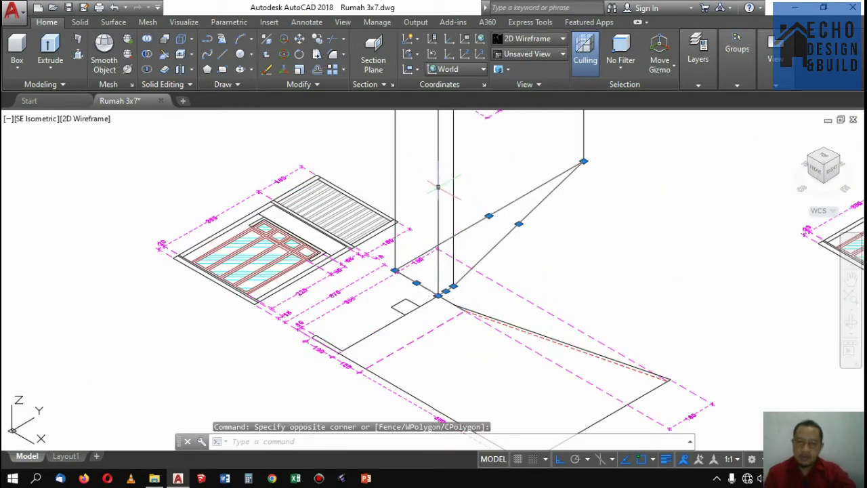
key("Escape")
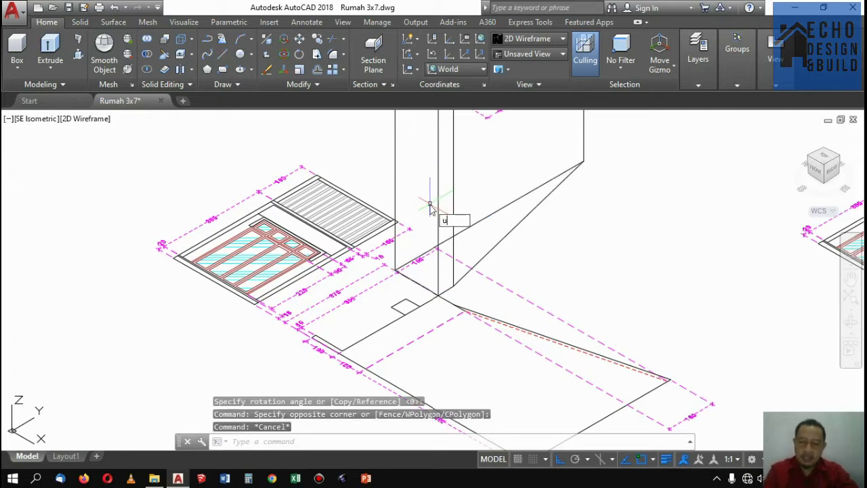
type("cs")
key("Return")
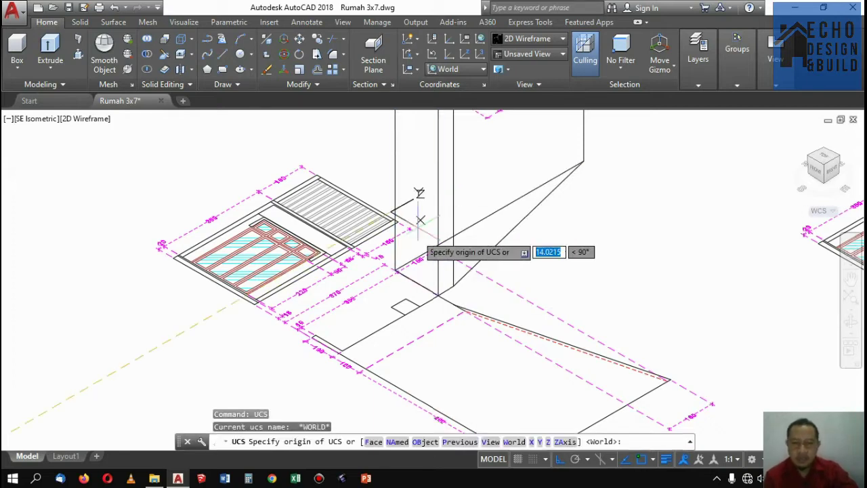
Step: Use the Face option to align the UCS to the wedge's side face, then accept it
scroll(432, 263, "up", 5)
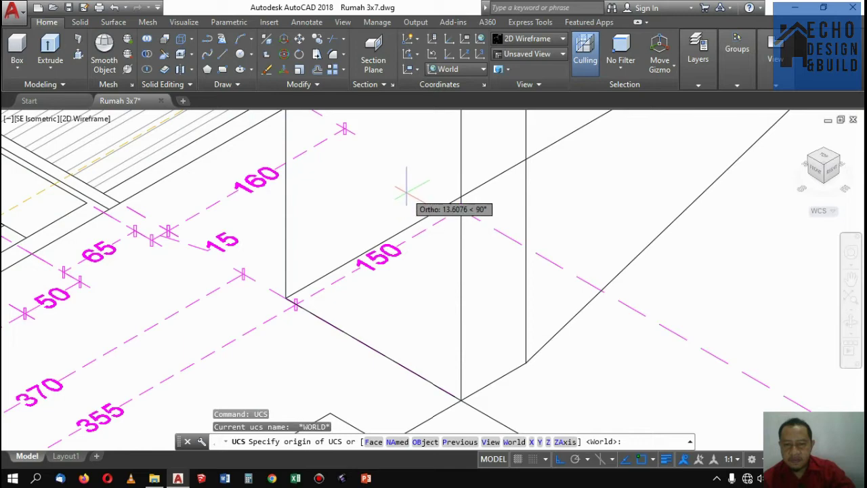
type("f")
key("Return")
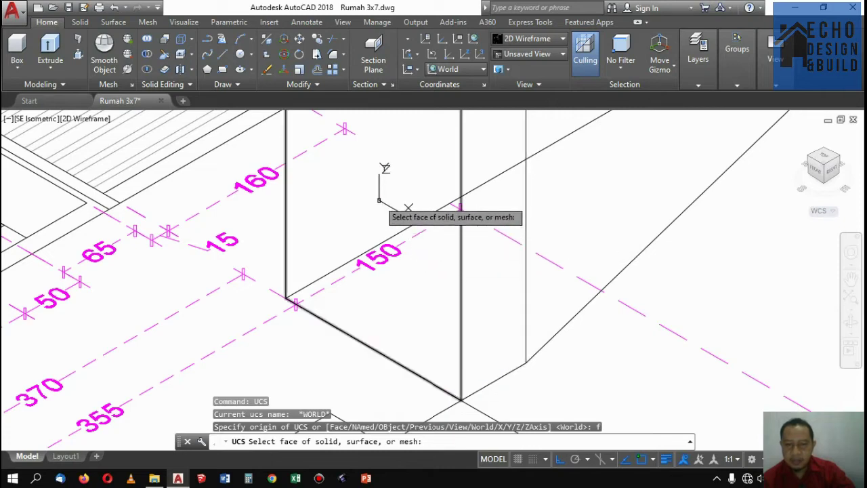
left_click(379, 200)
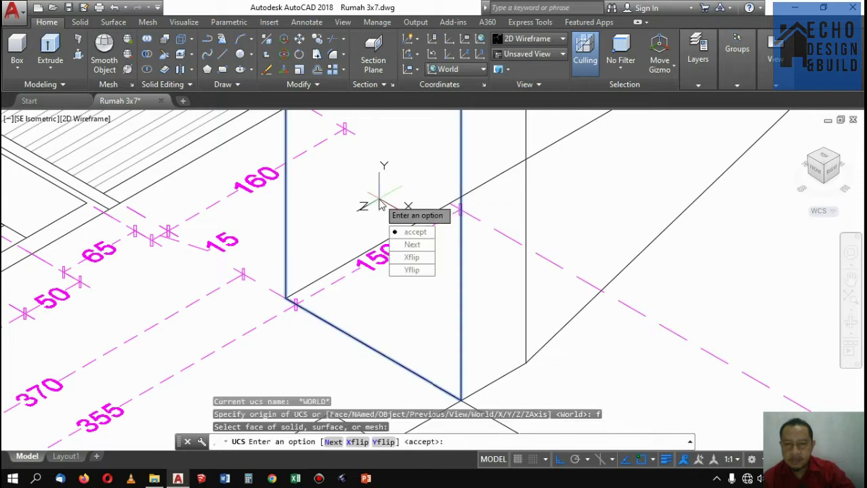
left_click(421, 232)
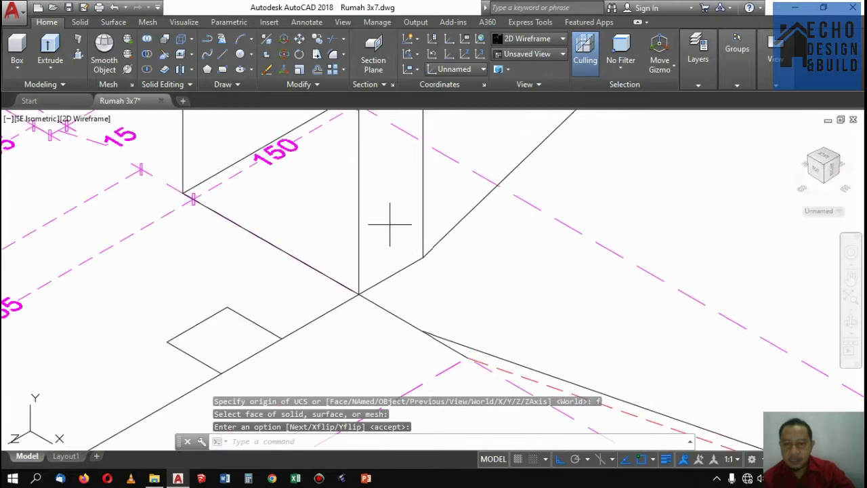
Step: Window-select the triangle polyline and rotate it 90° around its bottom corner point
left_click(389, 224)
left_click(339, 202)
left_click(345, 201)
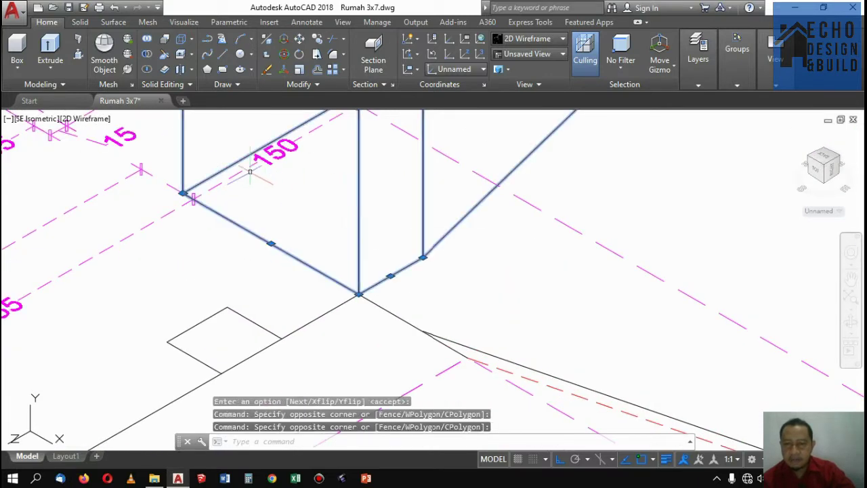
left_click(301, 55)
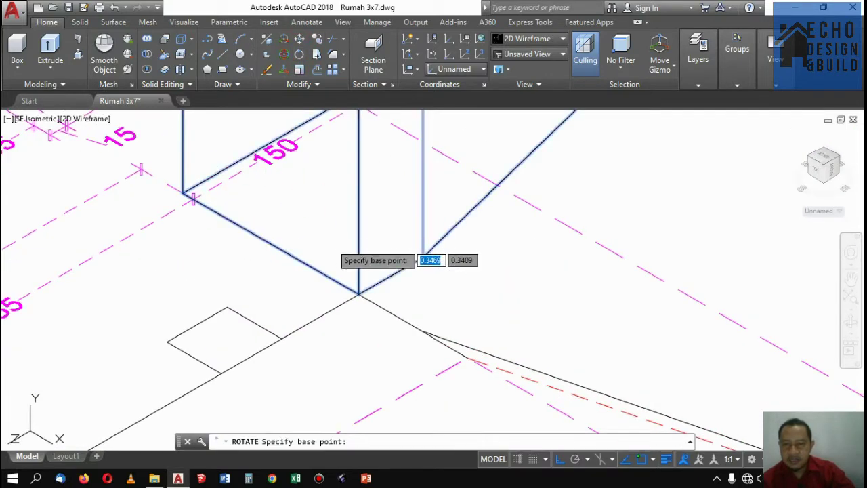
left_click(357, 293)
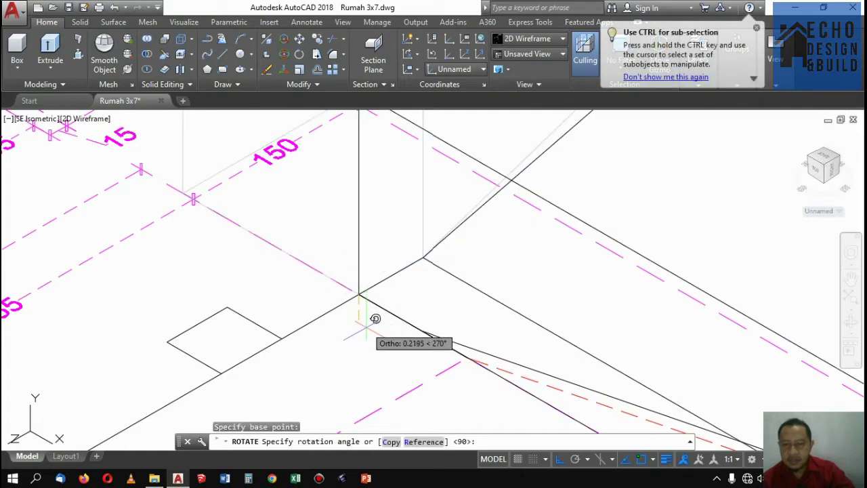
left_click(373, 319)
scroll(372, 245, "down", 5)
scroll(377, 242, "up", 3)
scroll(392, 247, "up", 2)
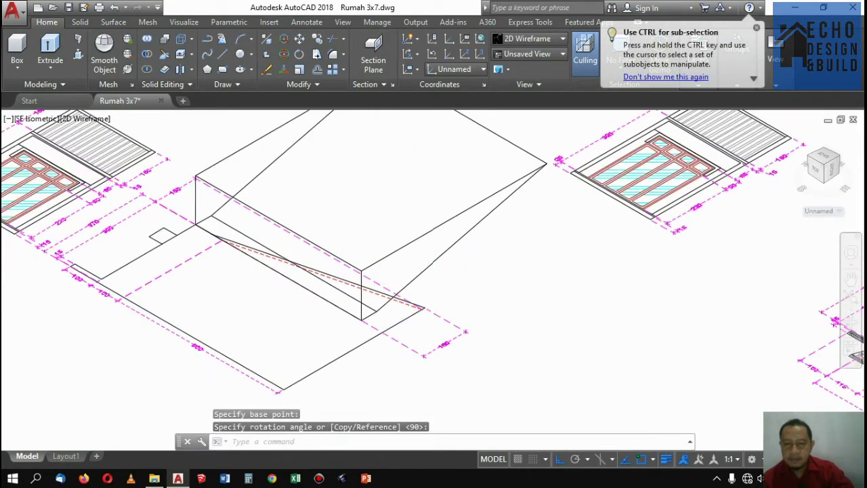
scroll(435, 258, "down", 7)
scroll(436, 257, "down", 3)
scroll(440, 261, "up", 3)
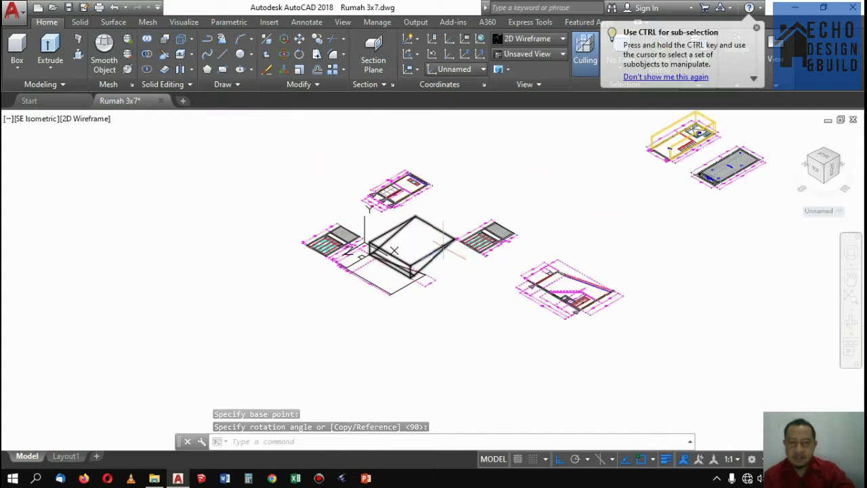
Step: Move the wedge solid from its bottom corner to the hatched column corner
scroll(471, 273, "up", 4)
left_click(471, 272)
left_click(439, 254)
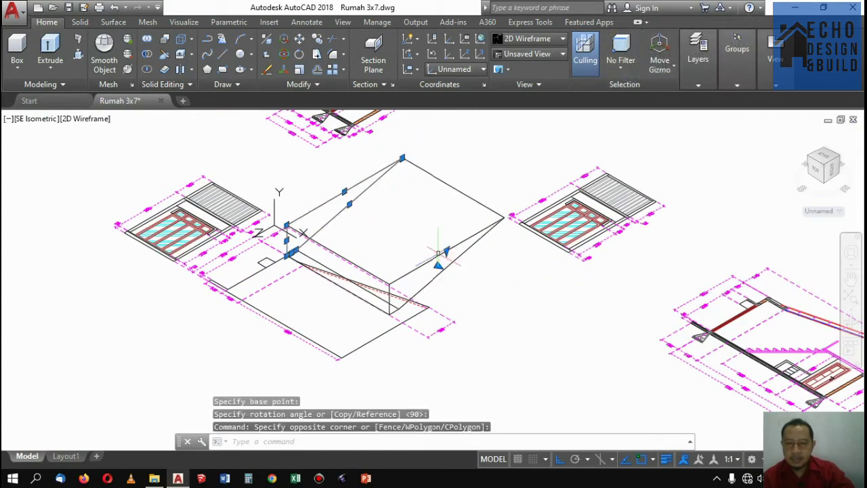
left_click(511, 269)
left_click(449, 246)
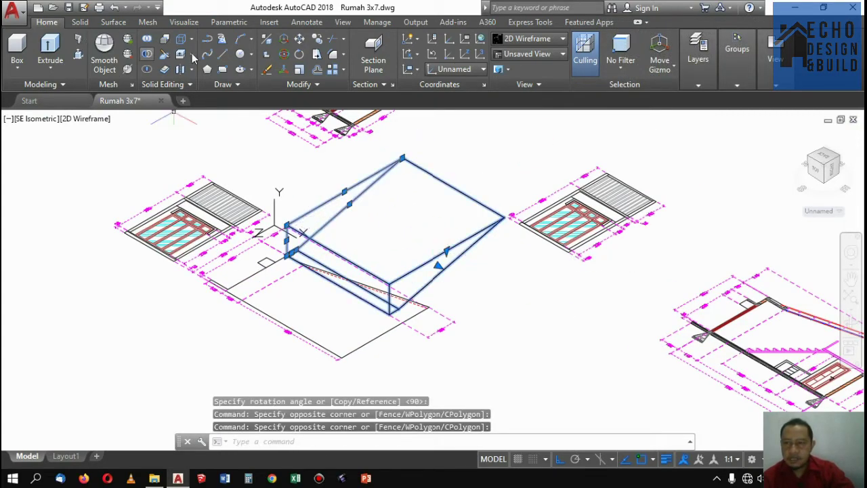
left_click(298, 39)
scroll(387, 318, "up", 2)
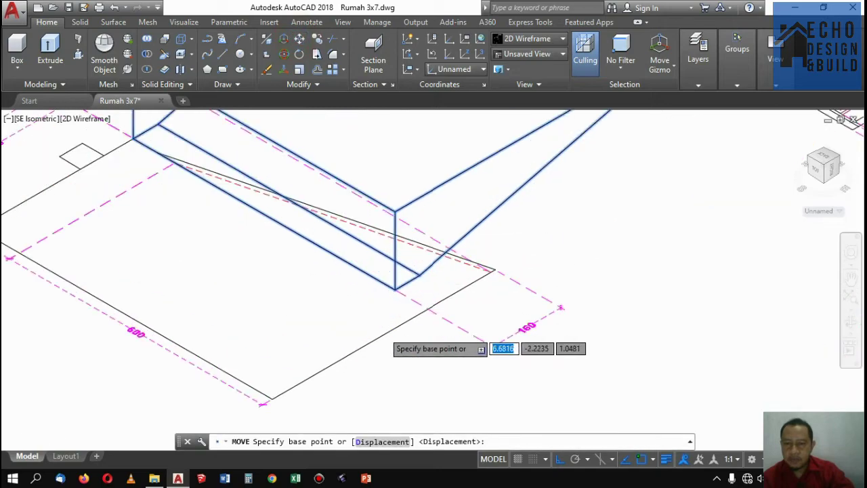
scroll(400, 271, "up", 2)
scroll(414, 259, "up", 2)
left_click(414, 259)
scroll(323, 276, "down", 3)
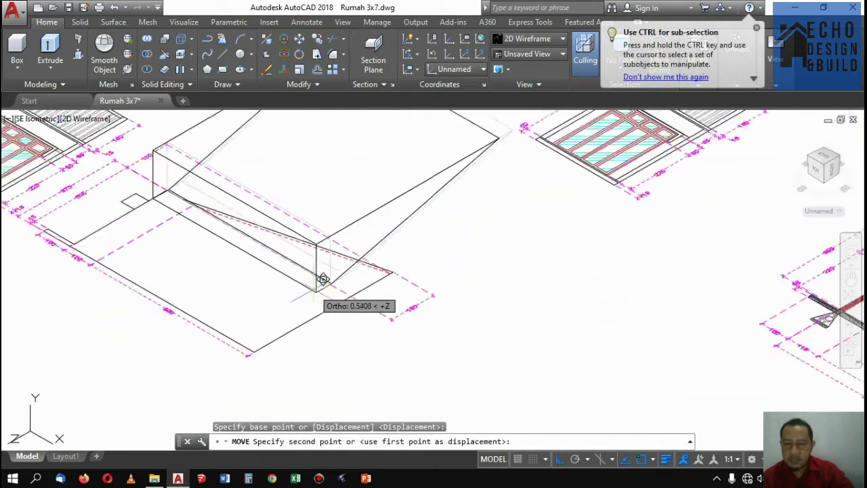
scroll(325, 296, "down", 3)
scroll(505, 190, "up", 2)
scroll(406, 252, "up", 2)
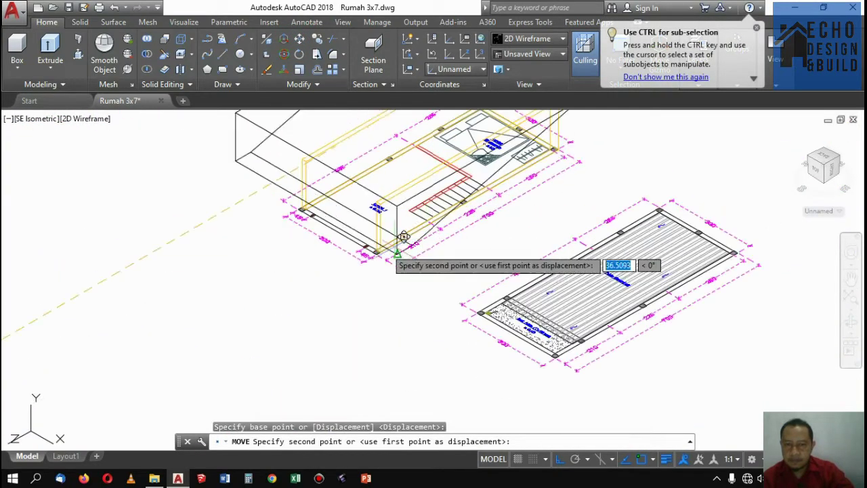
scroll(373, 245, "up", 3)
scroll(342, 238, "up", 3)
left_click(284, 247)
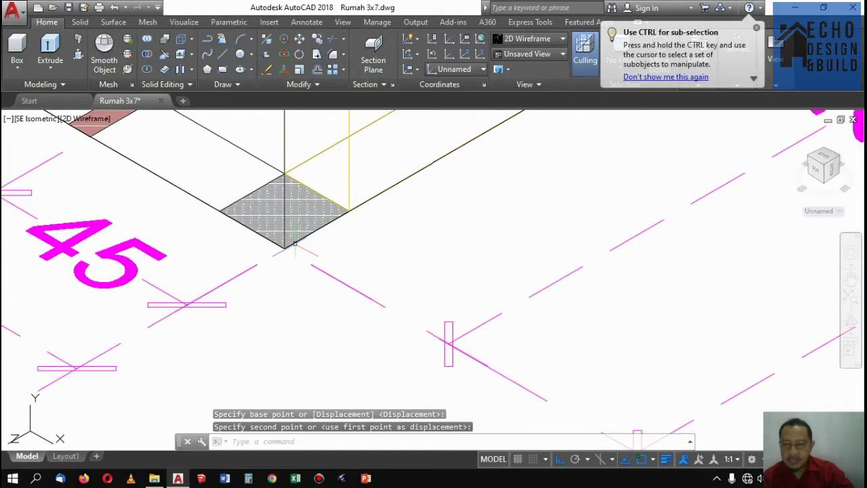
scroll(284, 247, "down", 3)
scroll(317, 214, "down", 2)
scroll(330, 252, "up", 5)
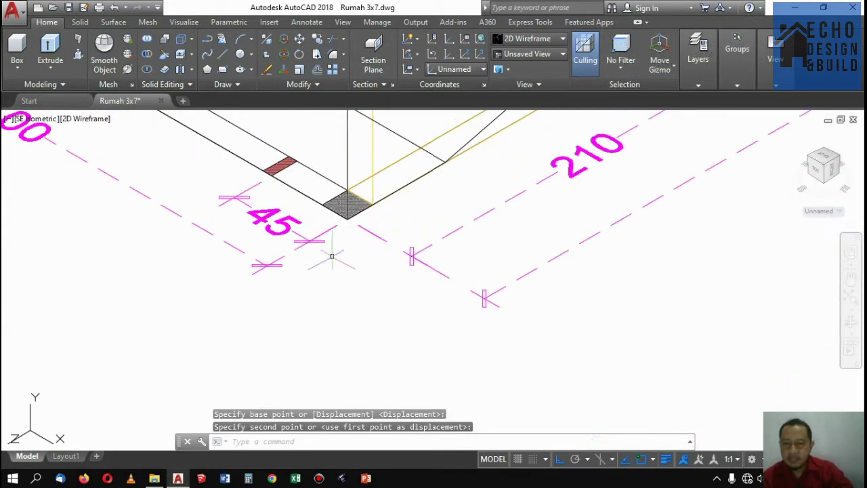
scroll(335, 230, "down", 5)
scroll(314, 160, "down", 1)
scroll(339, 197, "down", 3)
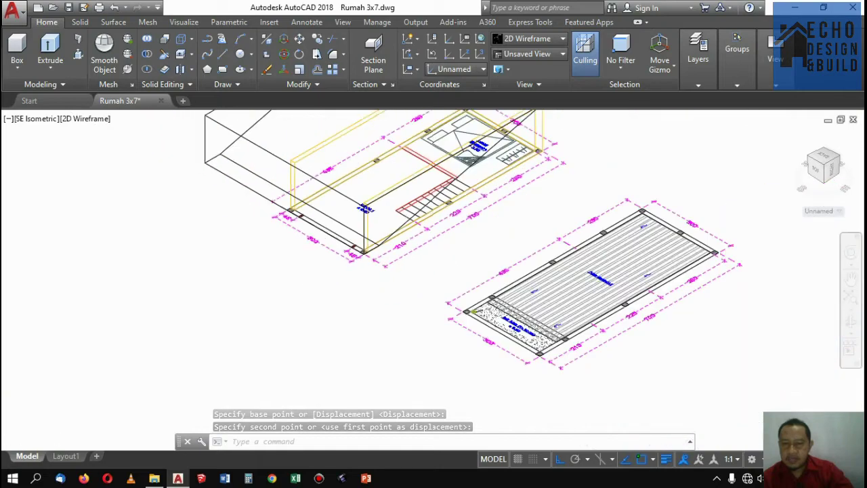
scroll(365, 230, "up", 3)
scroll(384, 254, "down", 4)
scroll(385, 253, "up", 5)
scroll(384, 254, "down", 4)
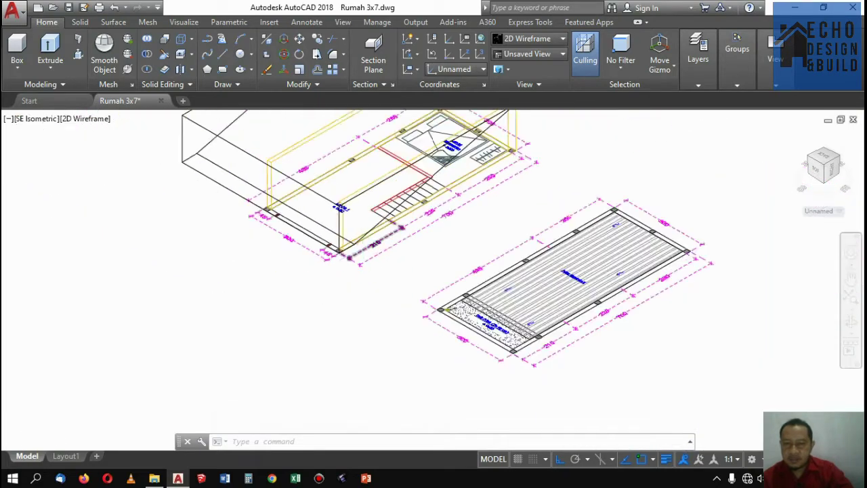
scroll(433, 176, "down", 1)
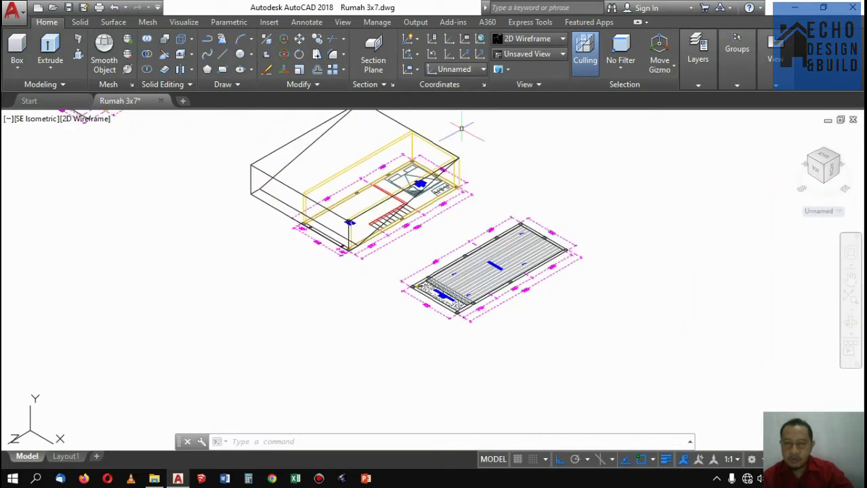
Step: Move the wedge again so it sits corner to corner over the yellow wall model
left_click(287, 180)
scroll(327, 167, "up", 4)
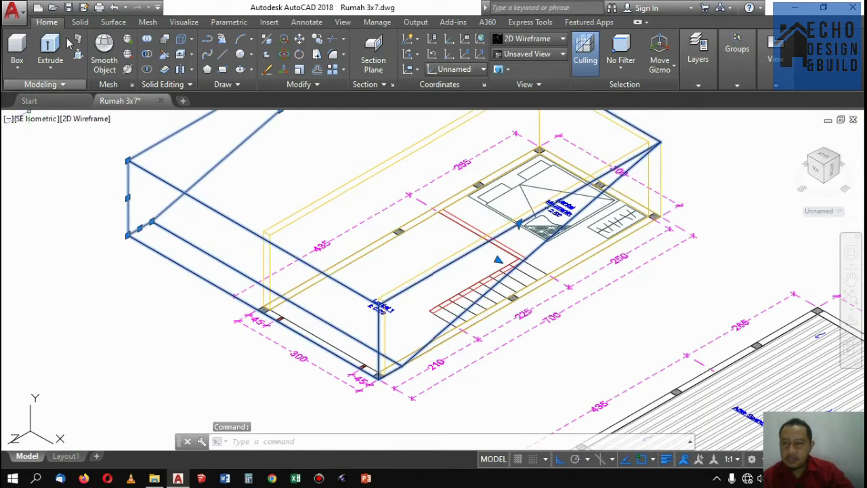
left_click(300, 39)
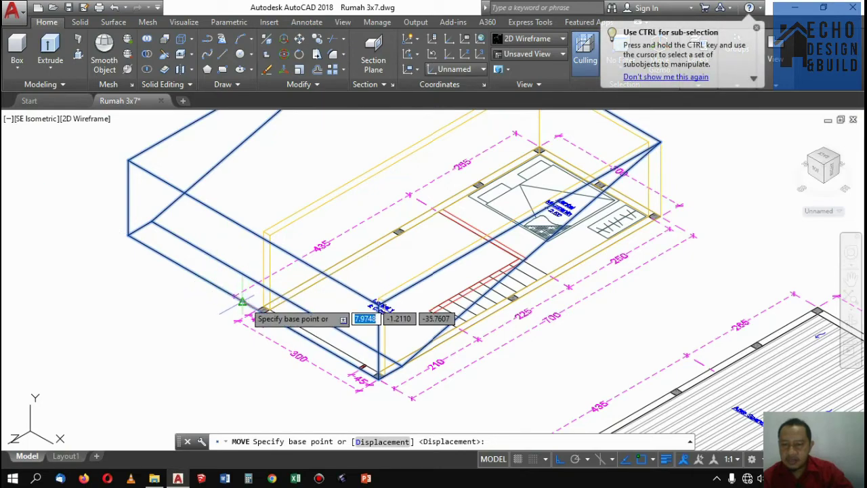
left_click(242, 300)
left_click(265, 310)
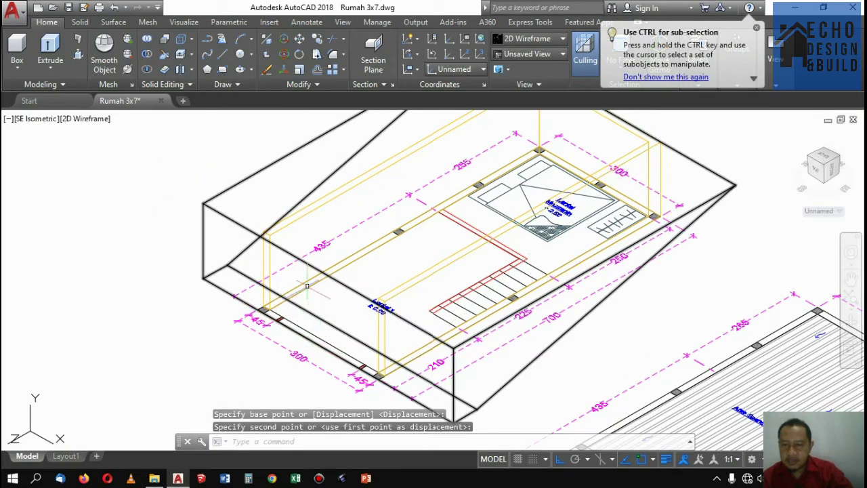
scroll(288, 270, "down", 5)
scroll(397, 245, "up", 4)
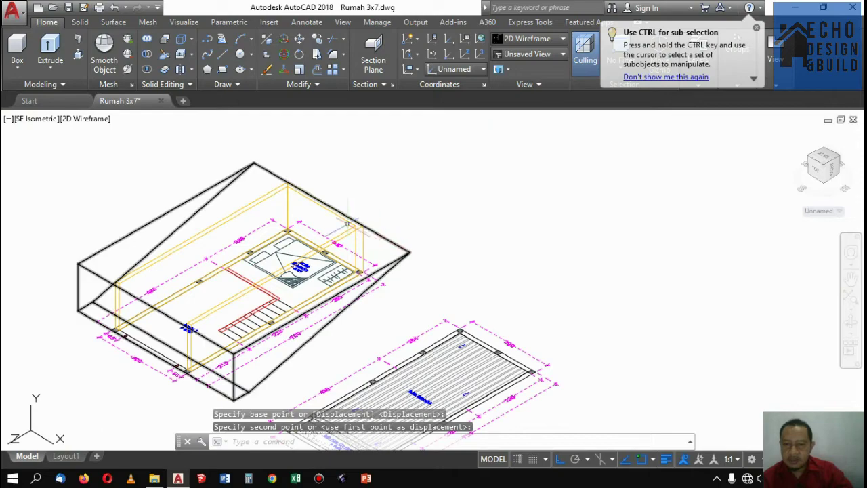
scroll(397, 245, "up", 2)
scroll(269, 268, "down", 6)
scroll(270, 268, "up", 1)
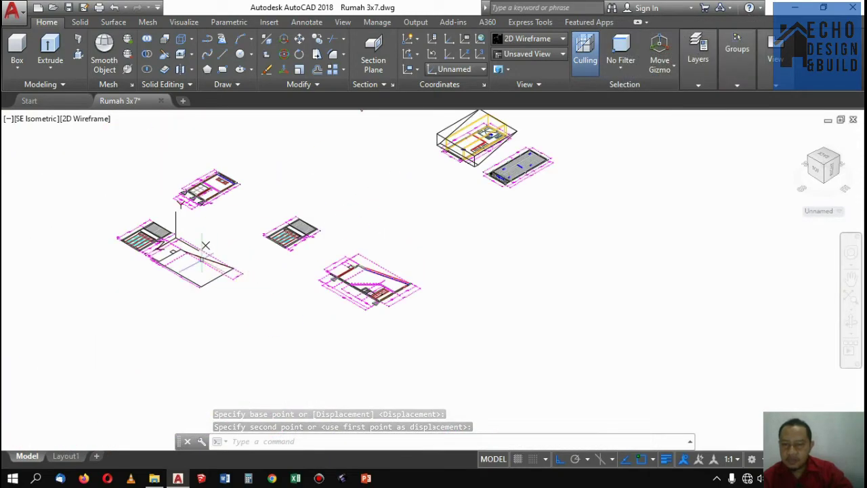
scroll(285, 271, "up", 3)
scroll(339, 298, "down", 4)
scroll(436, 228, "up", 1)
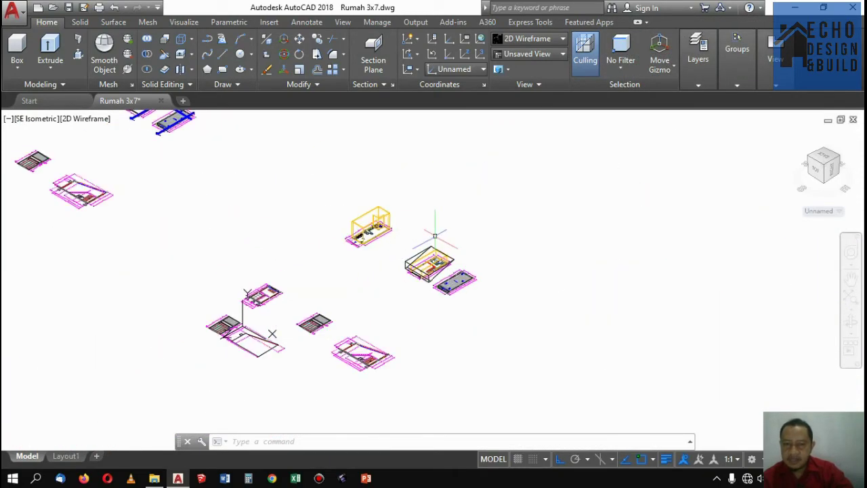
scroll(449, 258, "up", 3)
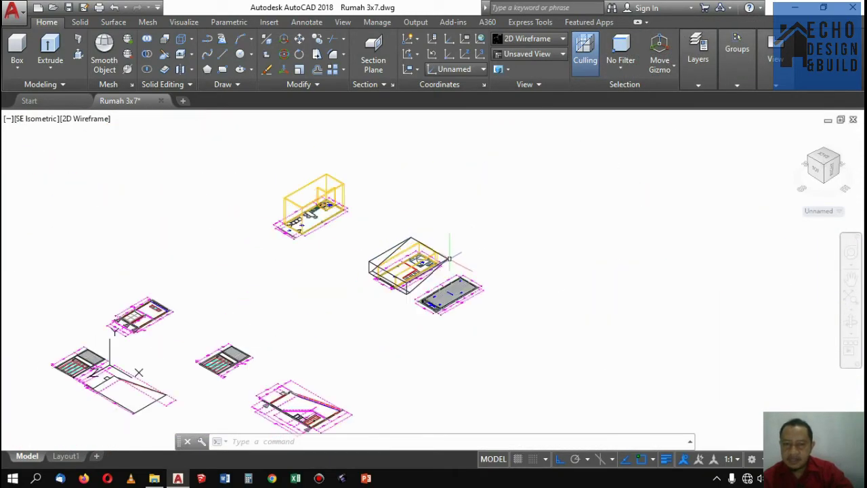
Step: Subtract the sloped box solid from the wall frame, trimming the walls to the roof slope
left_click(149, 53)
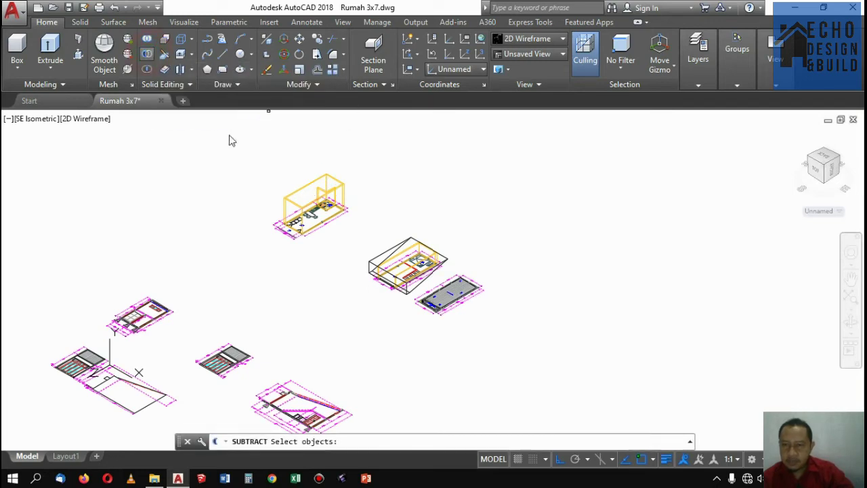
scroll(420, 251, "up", 2)
scroll(396, 228, "up", 2)
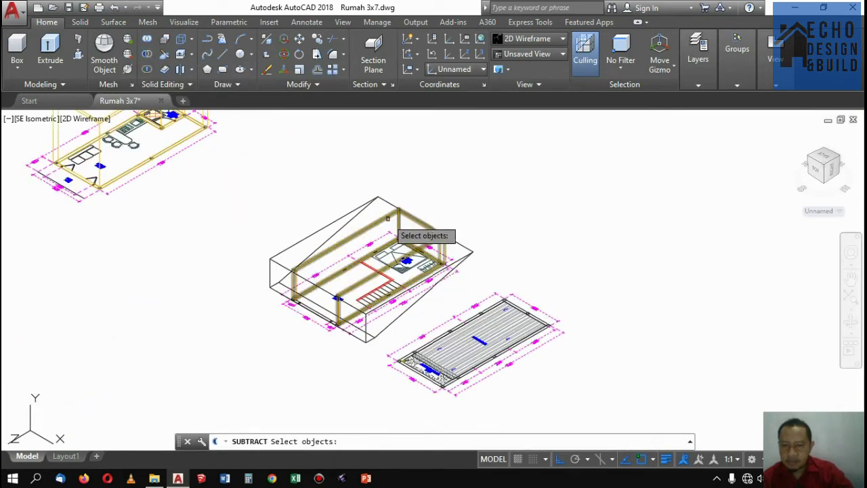
left_click(387, 217)
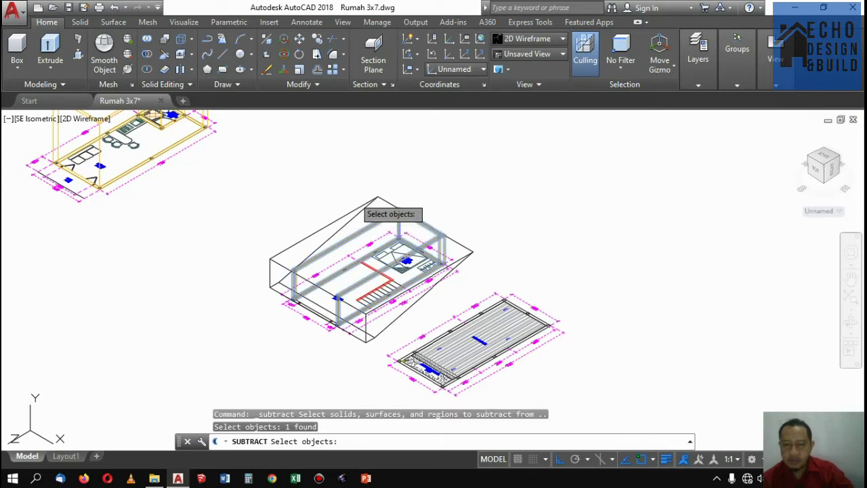
key("Return")
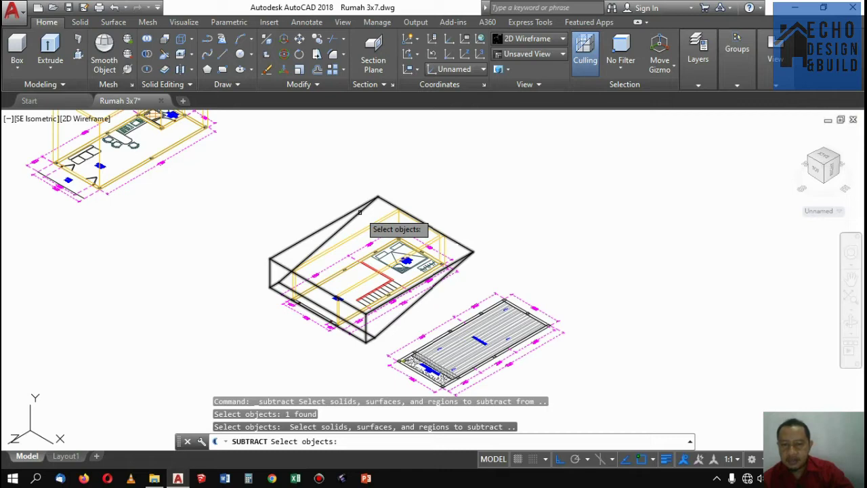
left_click(360, 212)
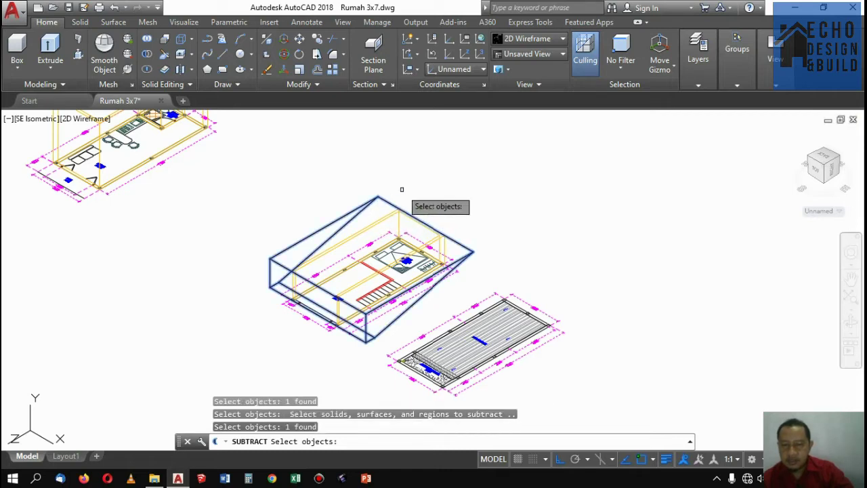
key("Return")
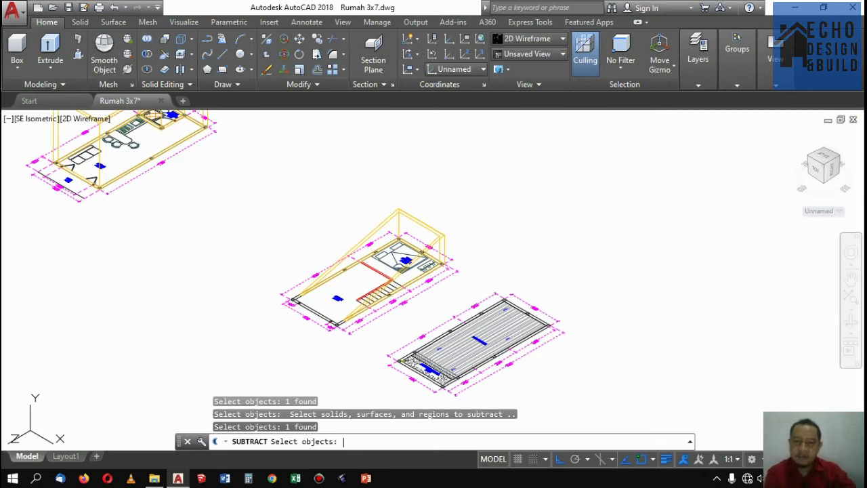
key("Return")
scroll(391, 236, "down", 3)
Step: Move the cut walls from the plan corner onto the furnished floor plan's corner
scroll(392, 236, "up", 3)
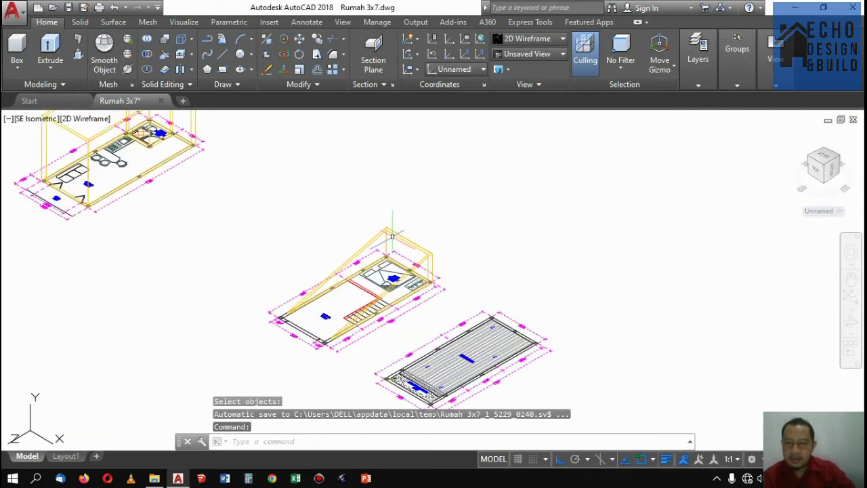
scroll(391, 235, "up", 2)
scroll(450, 269, "down", 5)
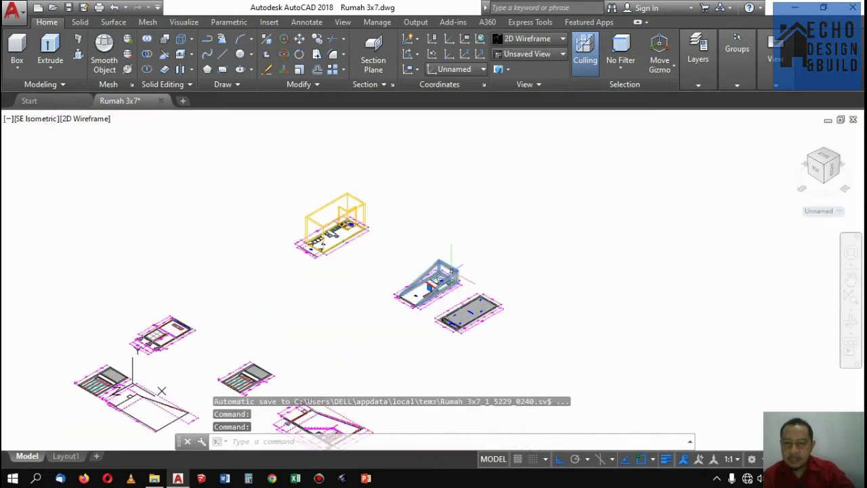
scroll(340, 196, "up", 2)
scroll(467, 312, "up", 8)
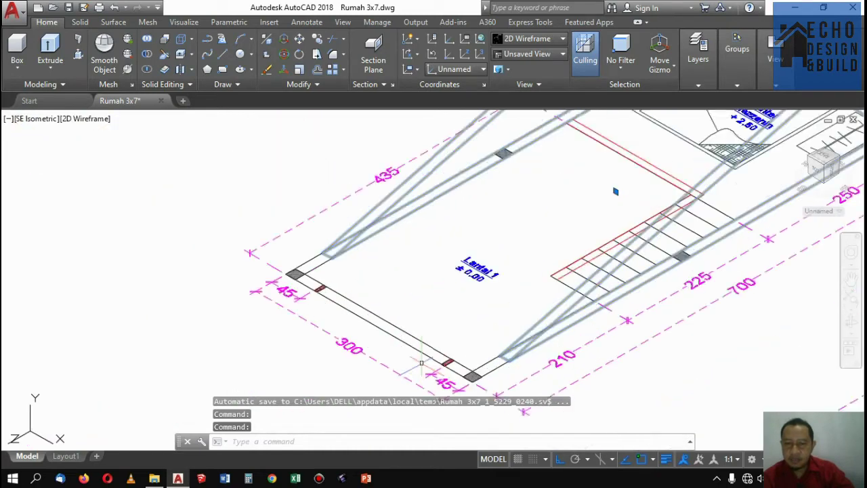
scroll(467, 311, "up", 2)
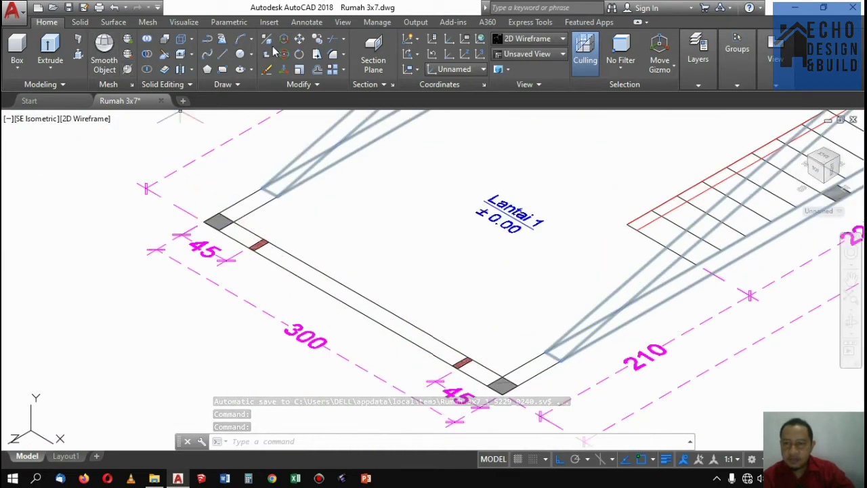
left_click(298, 39)
scroll(197, 221, "up", 2)
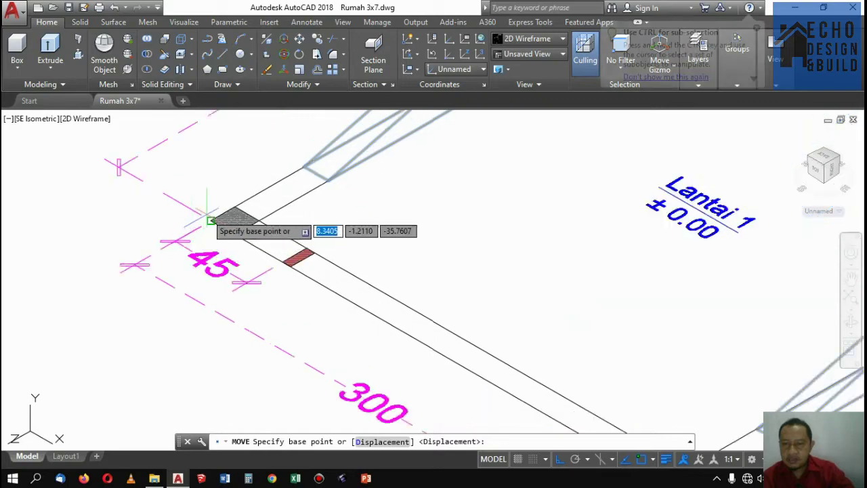
scroll(209, 228, "up", 3)
left_click(212, 236)
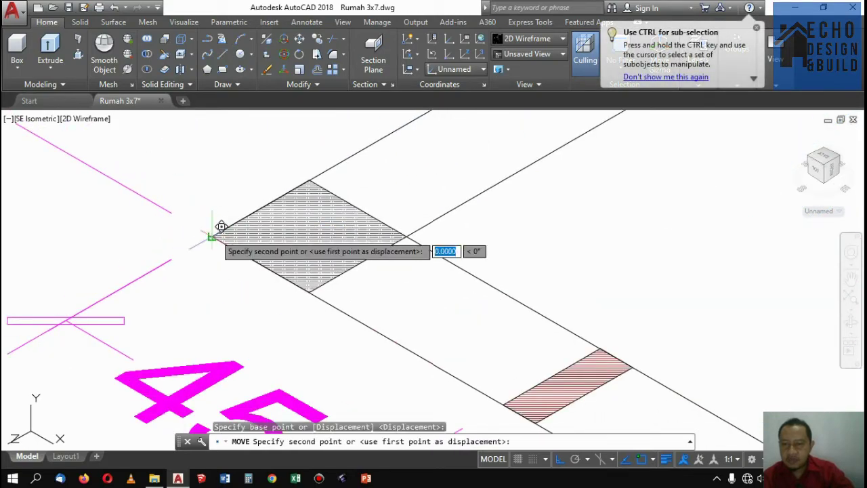
scroll(223, 230, "down", 5)
scroll(316, 250, "down", 5)
scroll(260, 183, "up", 3)
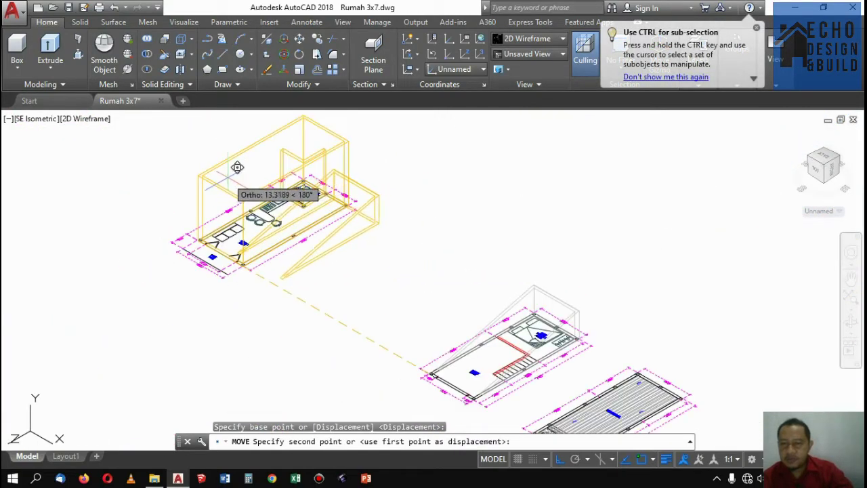
scroll(216, 170, "up", 3)
scroll(159, 176, "up", 3)
scroll(149, 193, "up", 1)
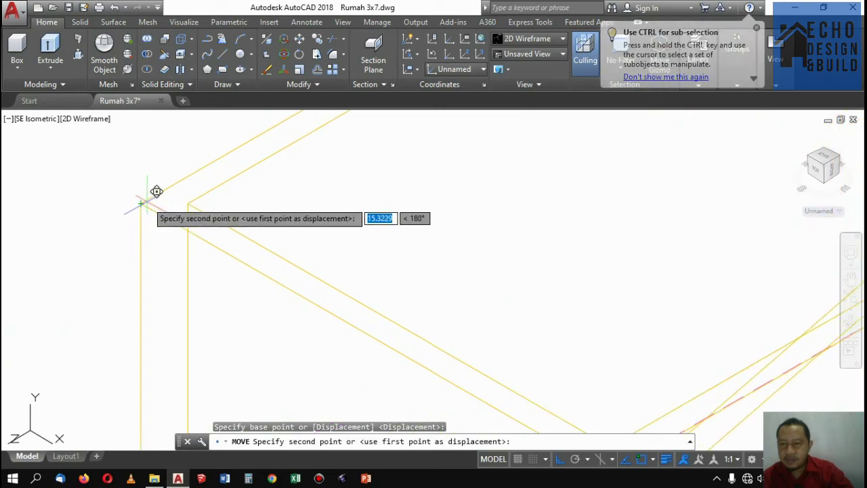
left_click(140, 203)
scroll(162, 218, "down", 5)
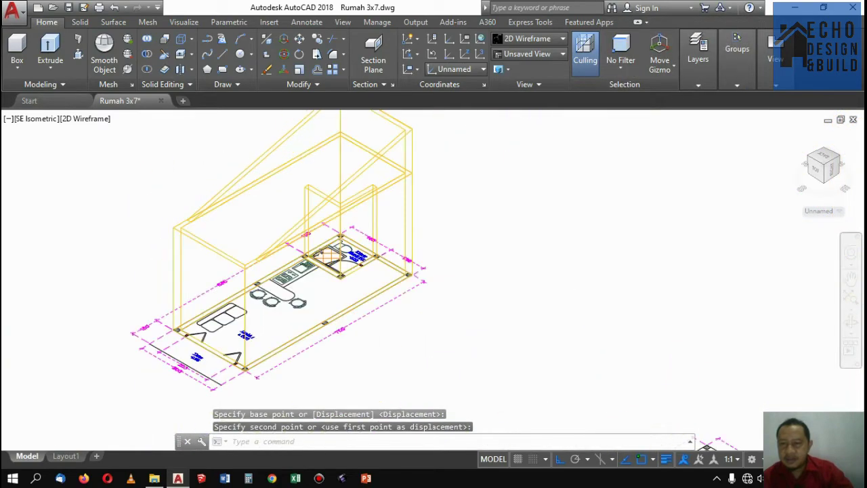
scroll(285, 187, "down", 2)
scroll(340, 124, "up", 2)
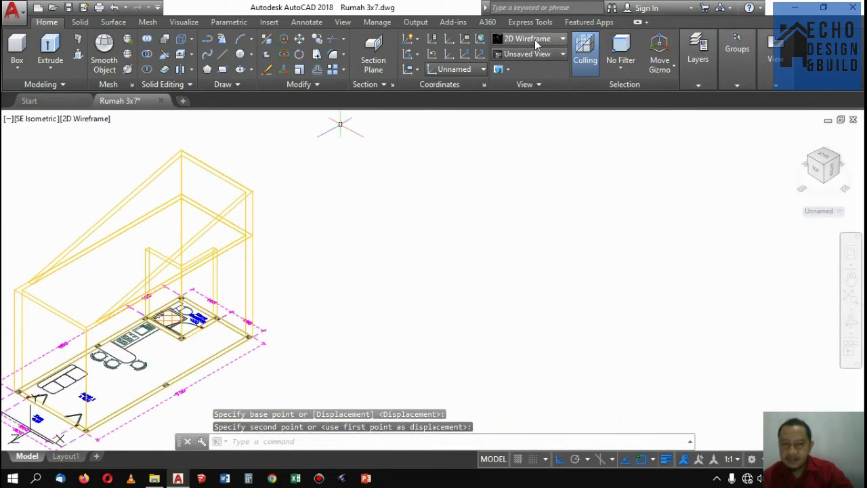
Step: Switch the visual style to Conceptual
left_click(565, 42)
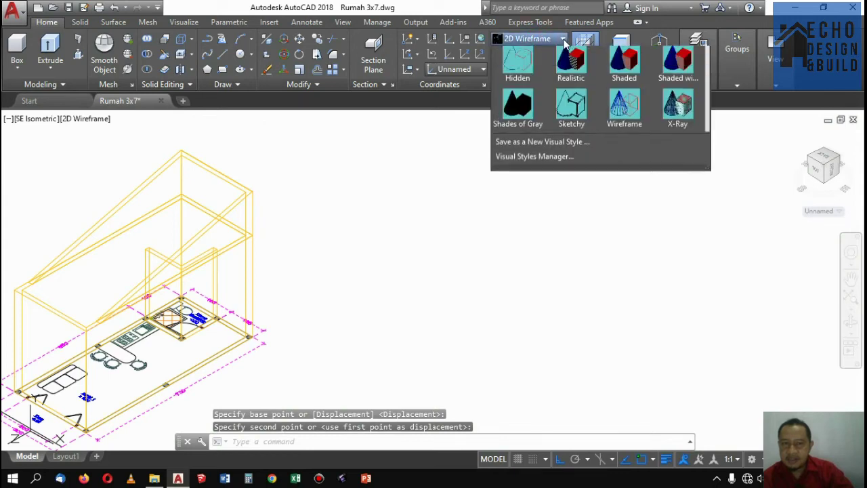
left_click(504, 76)
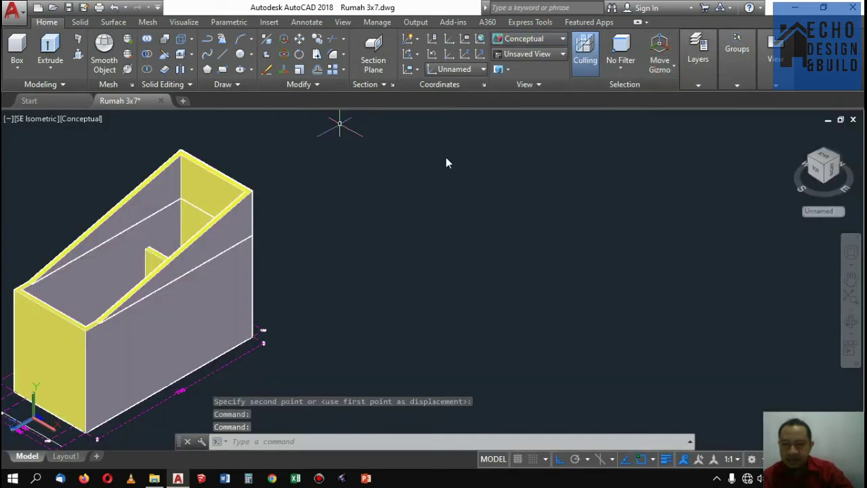
scroll(445, 157, "down", 2)
scroll(203, 189, "down", 1)
scroll(190, 203, "up", 3)
scroll(305, 141, "down", 1)
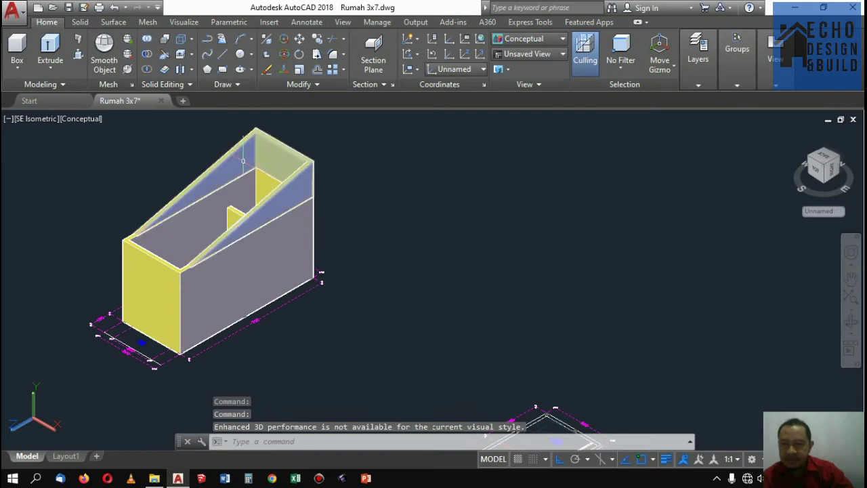
scroll(304, 140, "down", 2)
scroll(304, 141, "down", 2)
scroll(305, 141, "down", 1)
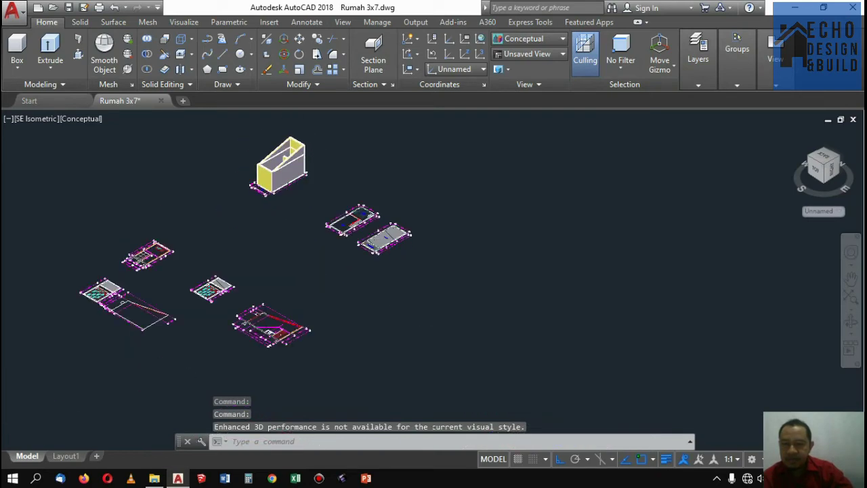
Step: Switch the visual style back to 2D Wireframe
scroll(305, 141, "down", 2)
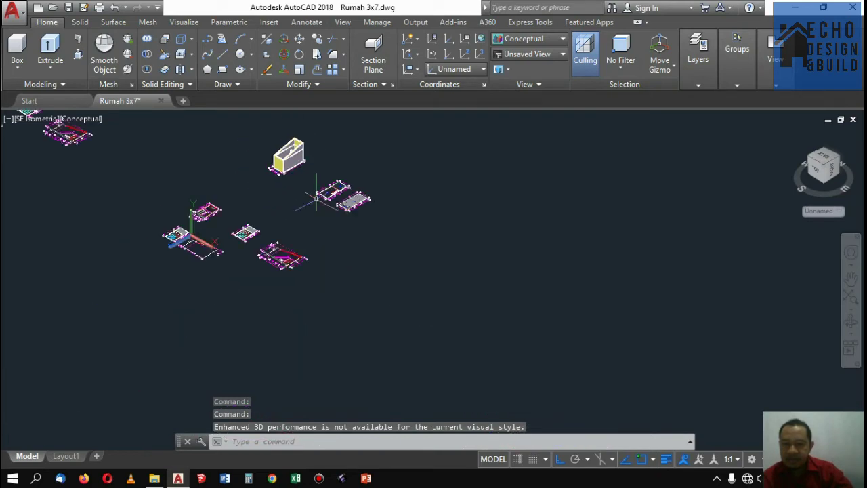
left_click(534, 37)
left_click(517, 63)
Step: Zoom until the whole wall and sloped roof frame is framed in the view
scroll(288, 158, "up", 2)
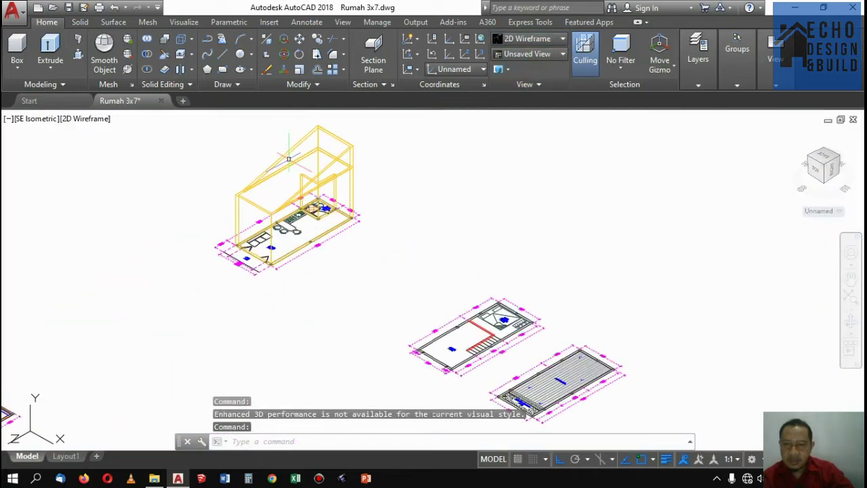
scroll(289, 158, "up", 1)
scroll(361, 160, "down", 3)
scroll(346, 203, "down", 2)
scroll(339, 203, "up", 1)
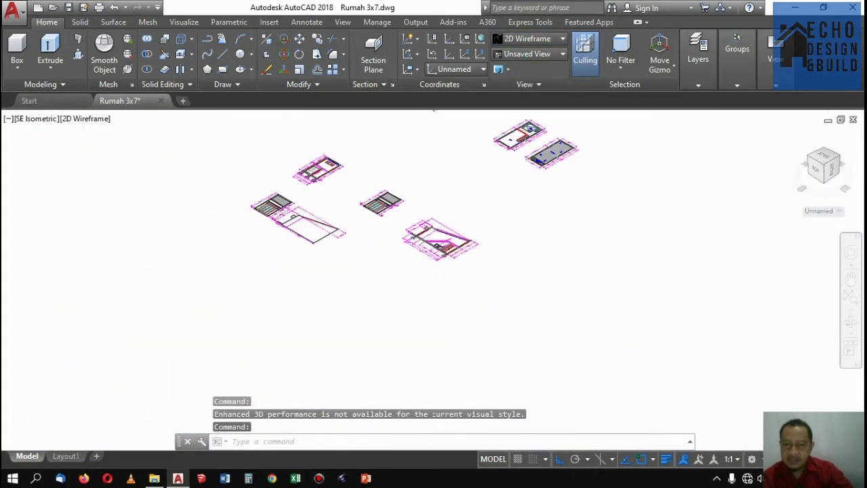
scroll(476, 218, "up", 3)
scroll(476, 218, "up", 2)
scroll(476, 218, "down", 3)
scroll(476, 218, "up", 2)
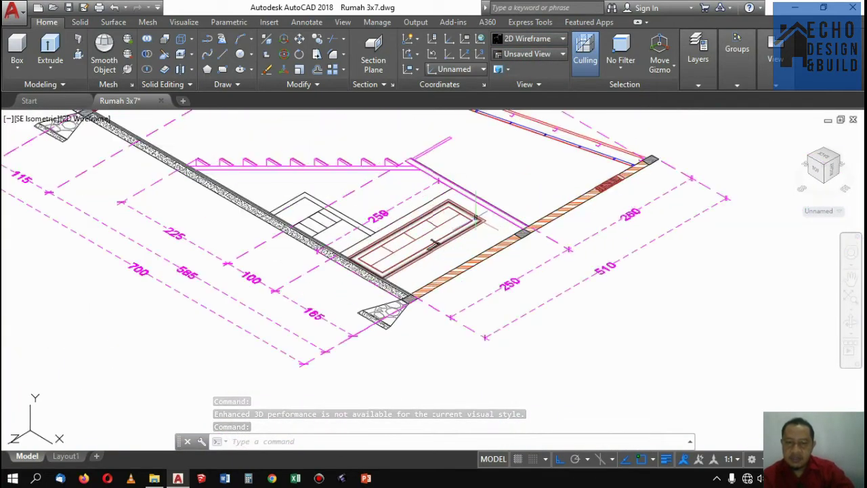
scroll(476, 218, "up", 2)
scroll(476, 218, "down", 3)
scroll(476, 218, "up", 3)
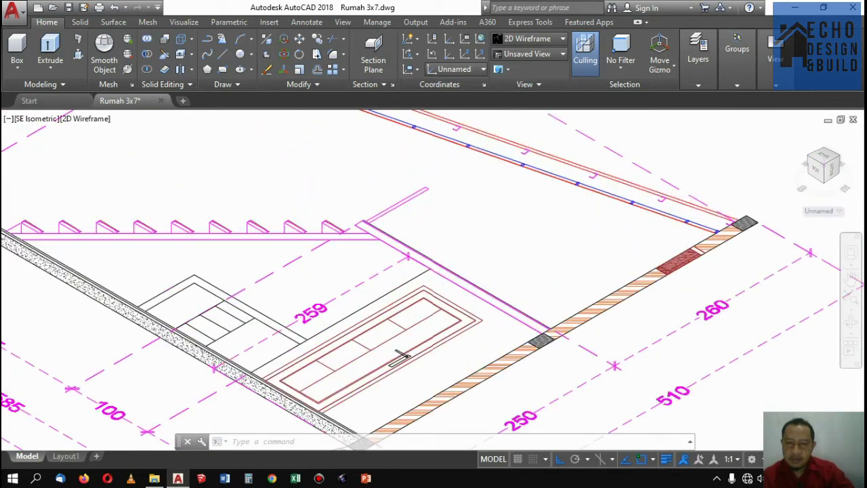
scroll(436, 178, "up", 1)
scroll(513, 213, "down", 3)
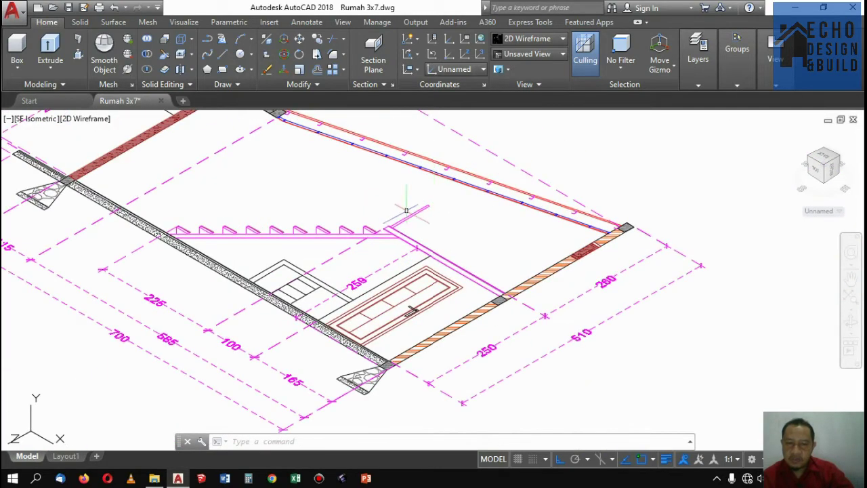
scroll(531, 237, "down", 4)
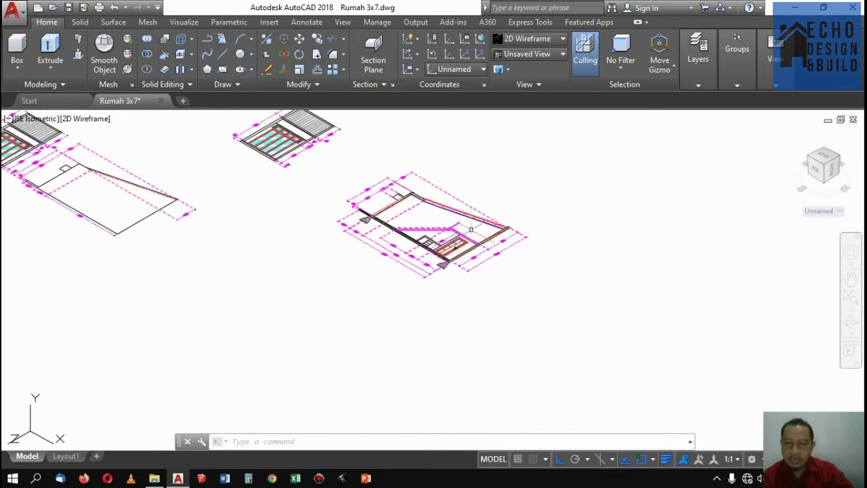
scroll(474, 223, "down", 2)
scroll(406, 210, "up", 1)
scroll(416, 216, "down", 2)
scroll(416, 212, "up", 2)
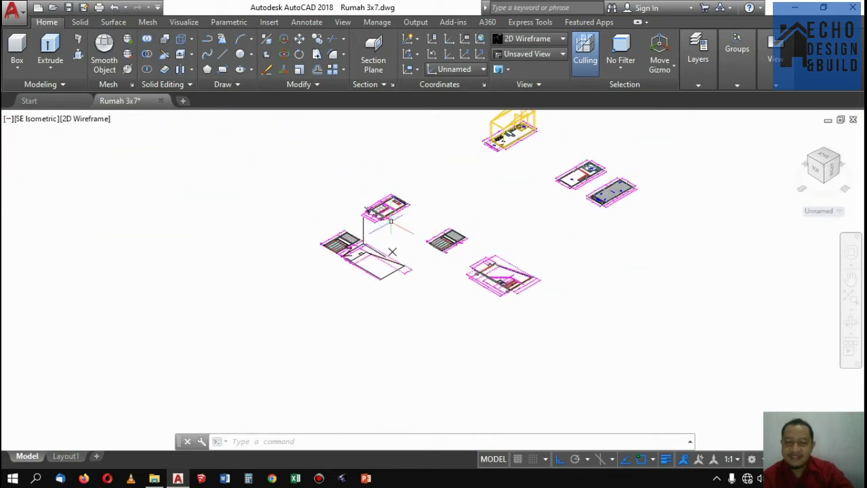
scroll(416, 213, "down", 2)
scroll(433, 199, "up", 3)
scroll(438, 195, "up", 1)
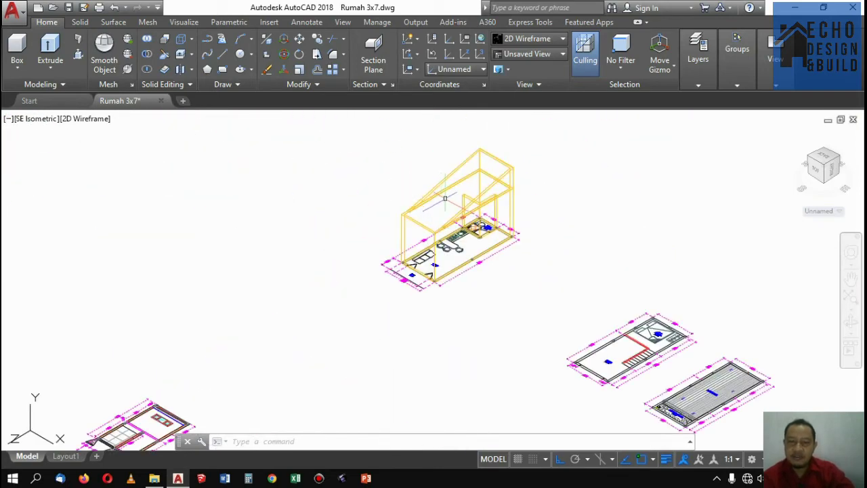
scroll(467, 184, "up", 3)
scroll(464, 182, "down", 4)
scroll(460, 181, "up", 2)
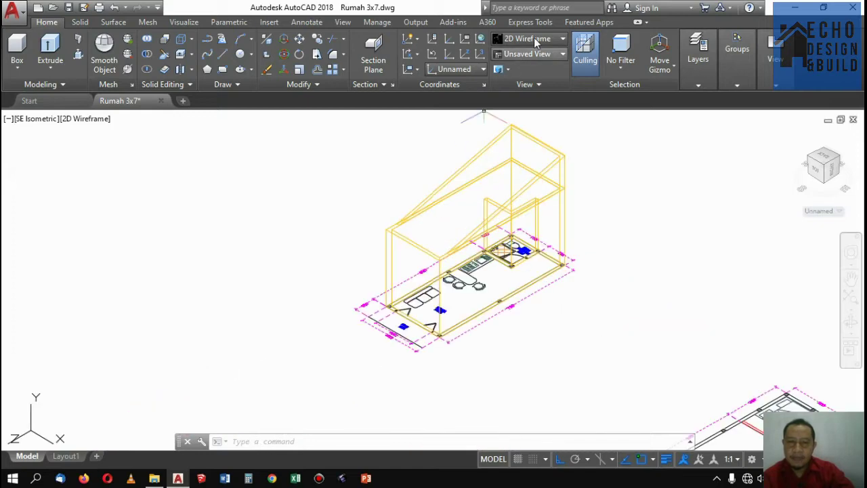
scroll(569, 205, "up", 2)
scroll(563, 190, "down", 2)
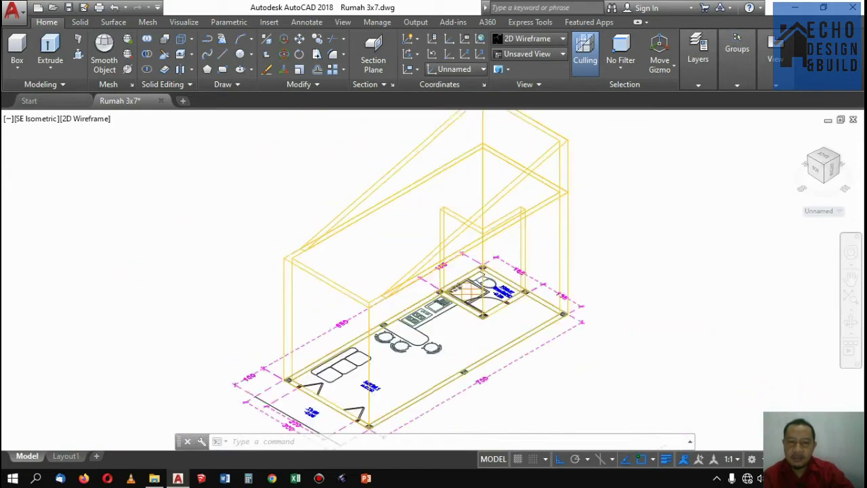
scroll(555, 179, "up", 2)
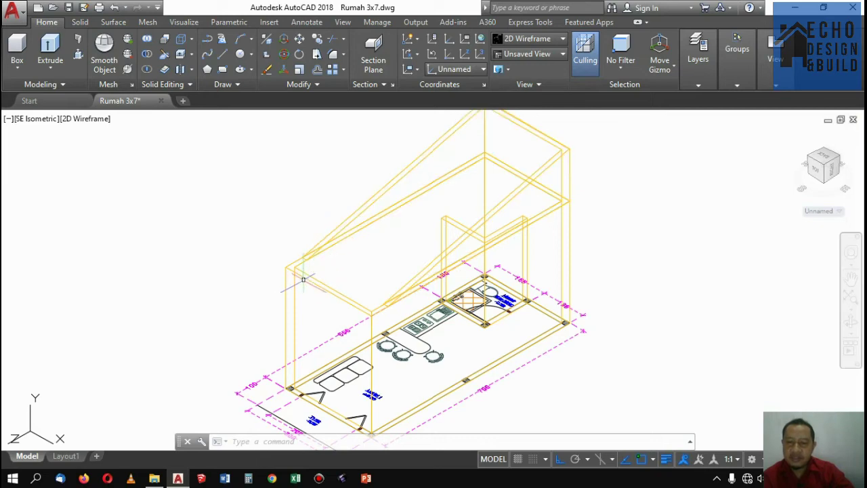
scroll(311, 273, "down", 2)
scroll(393, 244, "up", 3)
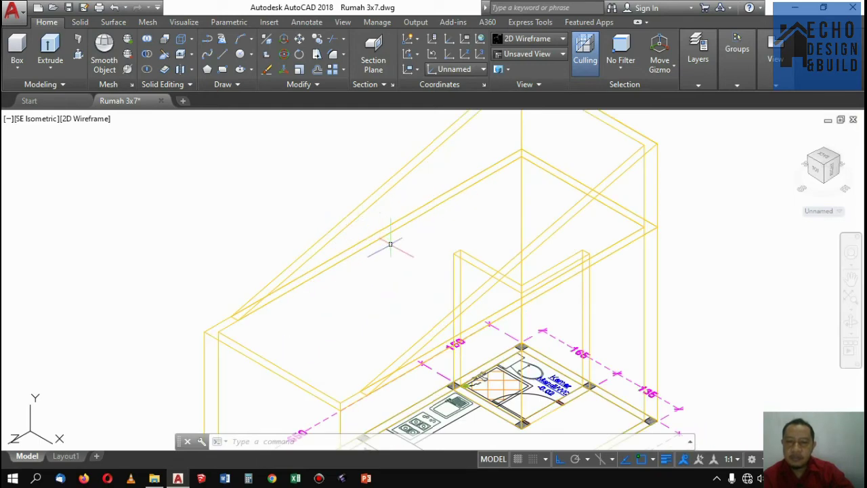
scroll(449, 178, "down", 1)
scroll(443, 194, "up", 2)
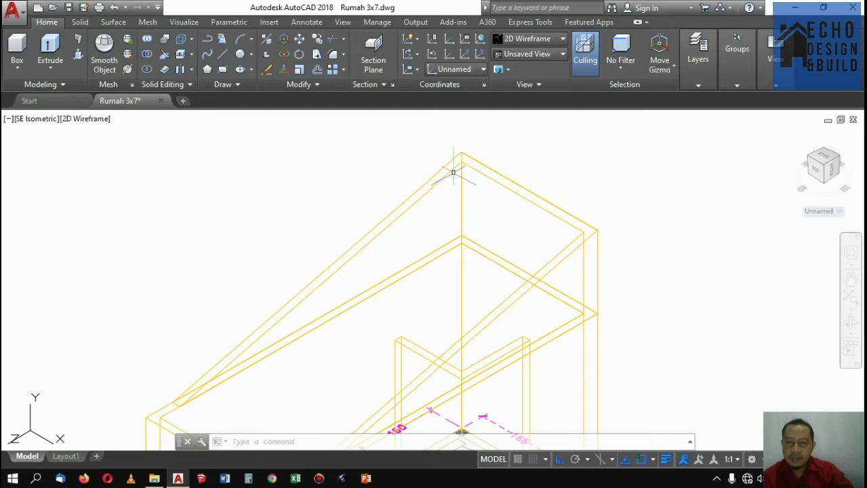
scroll(454, 175, "down", 2)
scroll(467, 184, "up", 2)
scroll(468, 203, "down", 2)
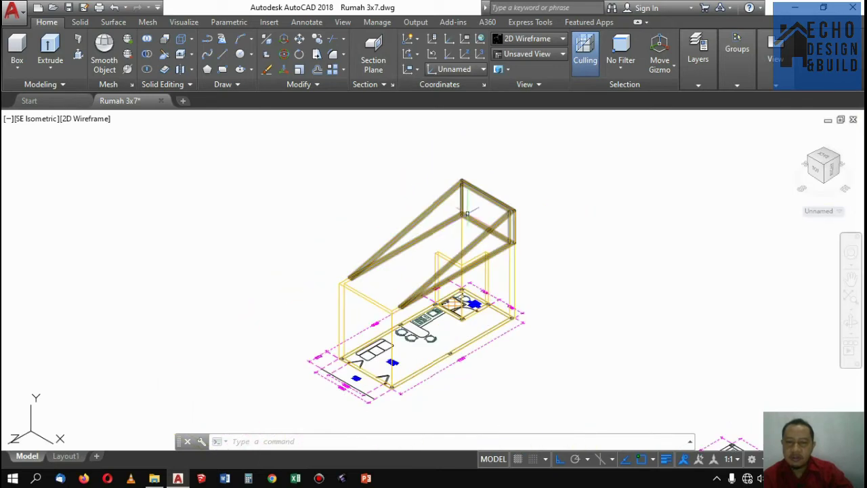
scroll(385, 243, "up", 2)
left_click(364, 269)
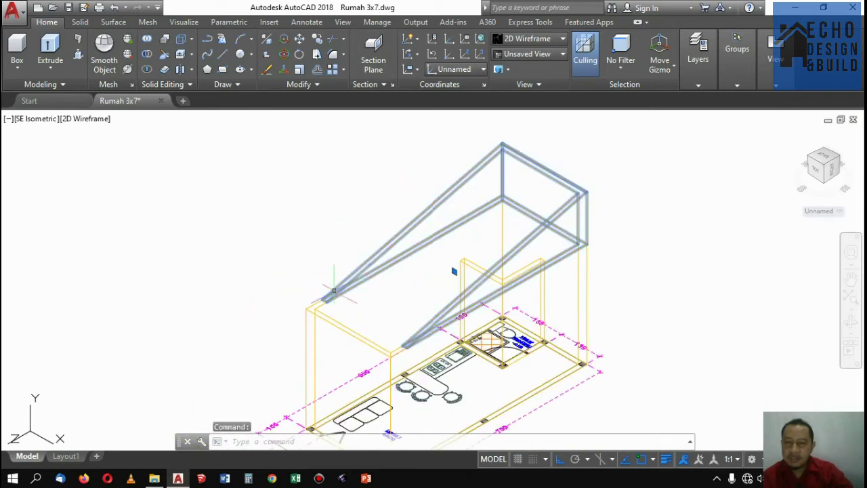
left_click(322, 300)
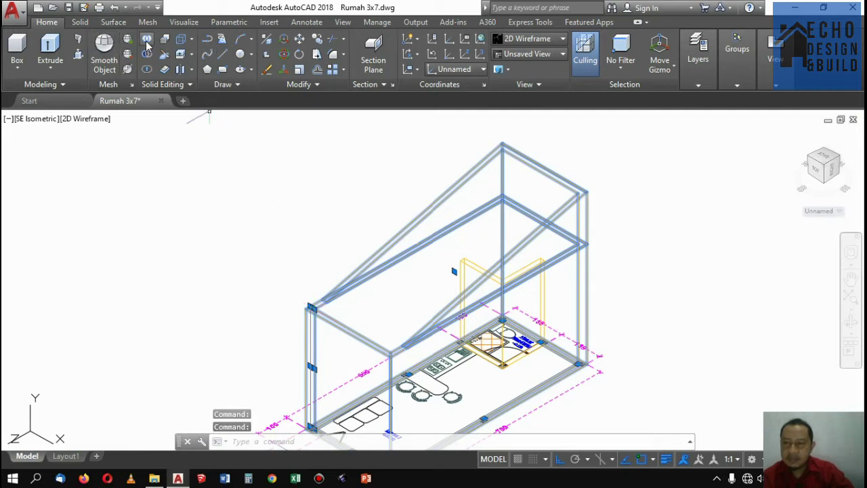
key("Escape")
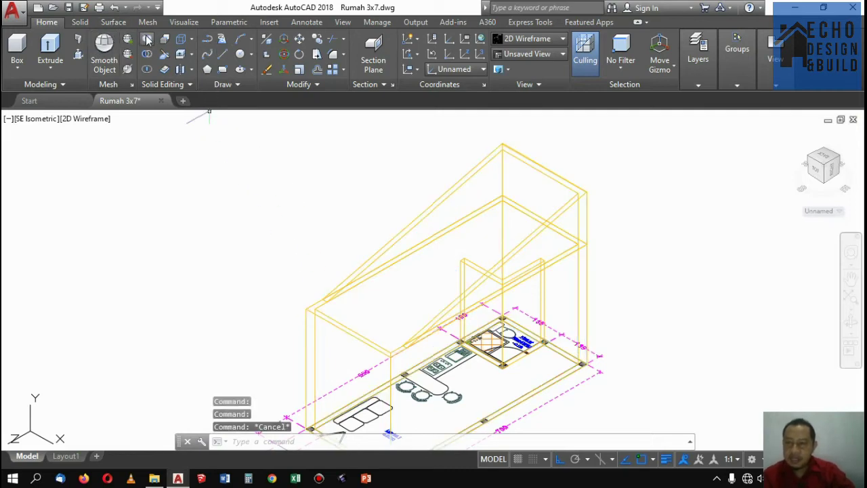
left_click(148, 40)
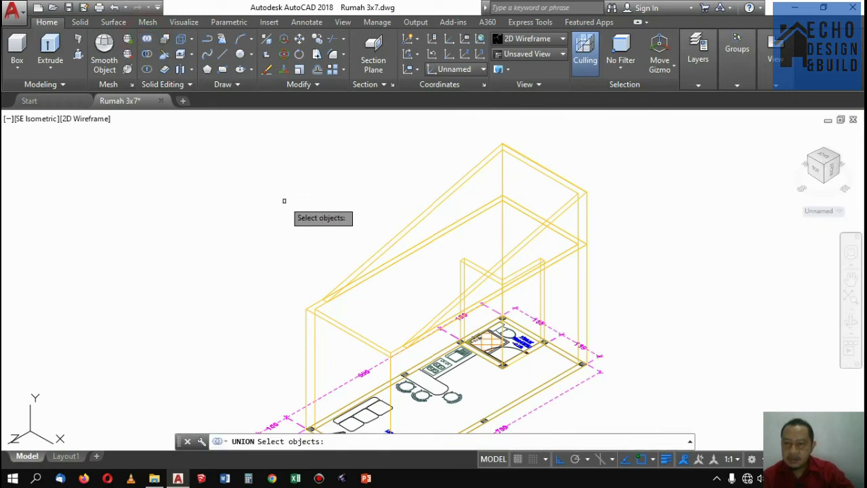
left_click(441, 202)
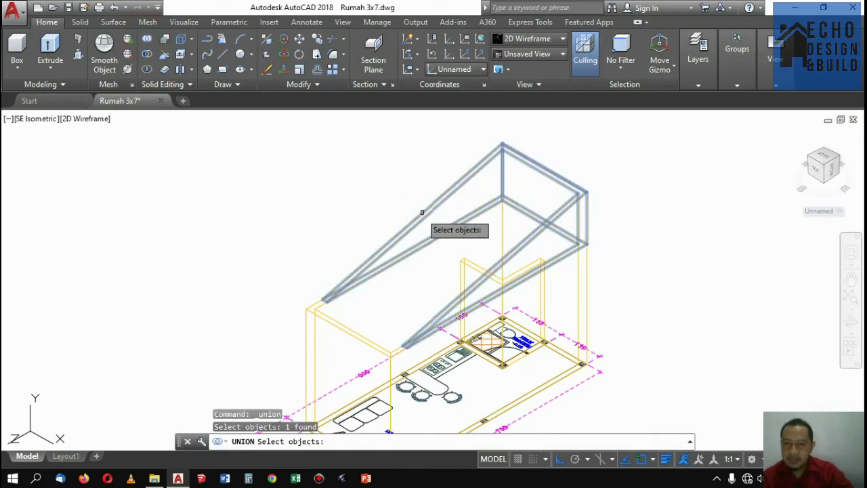
left_click(314, 304)
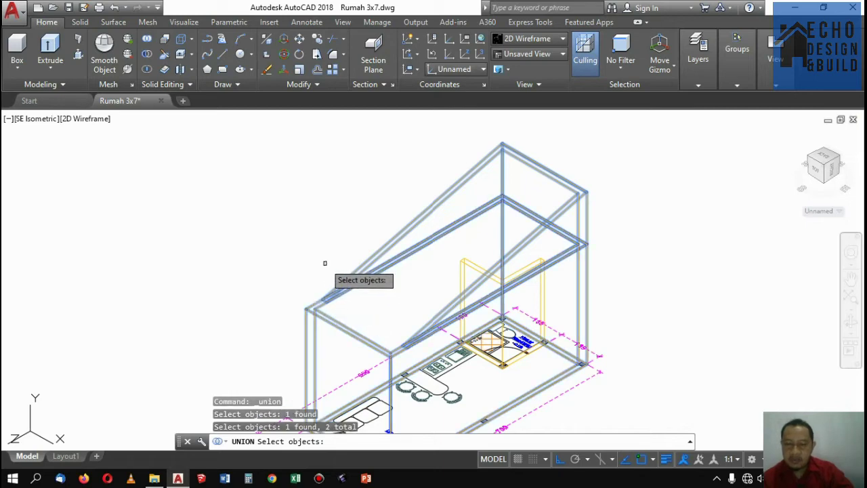
key("Return")
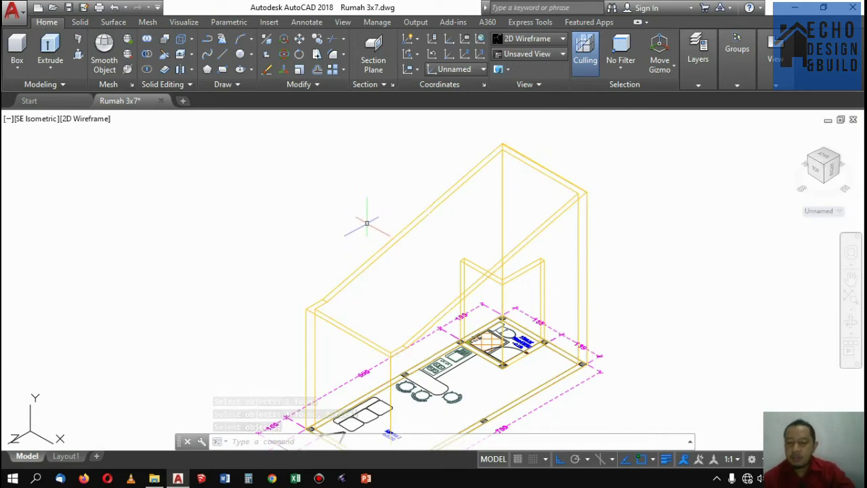
type("u")
key("Return")
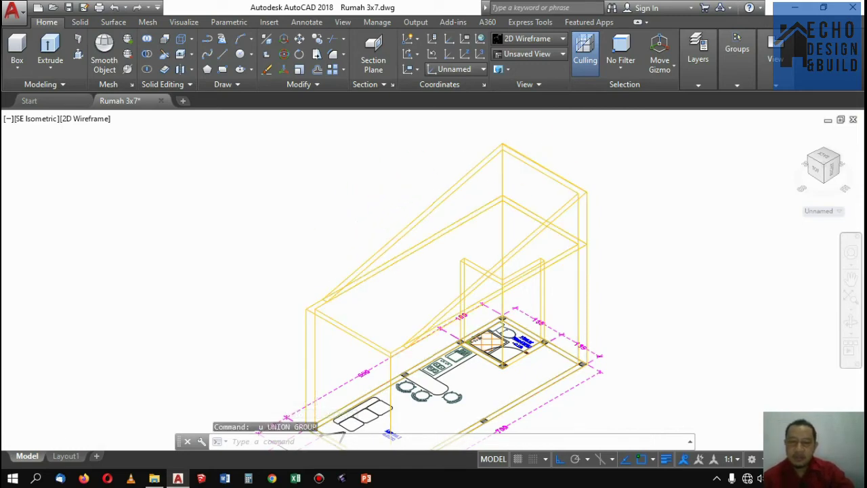
middle_click_drag(572, 133, 507, 163)
scroll(536, 262, "down", 3)
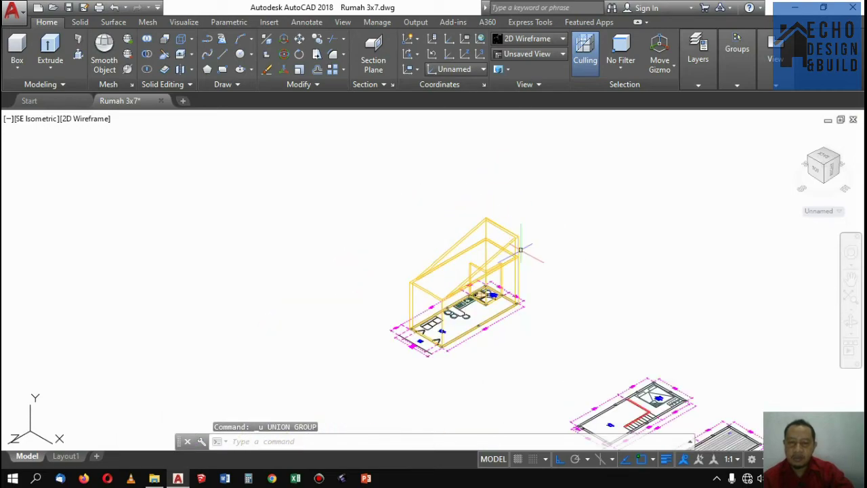
scroll(535, 244, "up", 3)
scroll(533, 217, "down", 3)
scroll(533, 210, "up", 3)
scroll(532, 196, "down", 3)
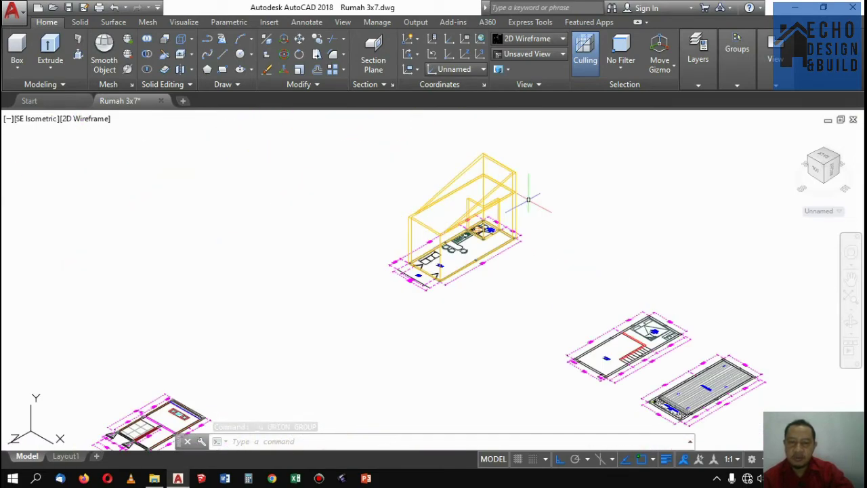
scroll(531, 193, "up", 3)
scroll(531, 191, "down", 2)
scroll(531, 190, "up", 4)
scroll(522, 174, "down", 3)
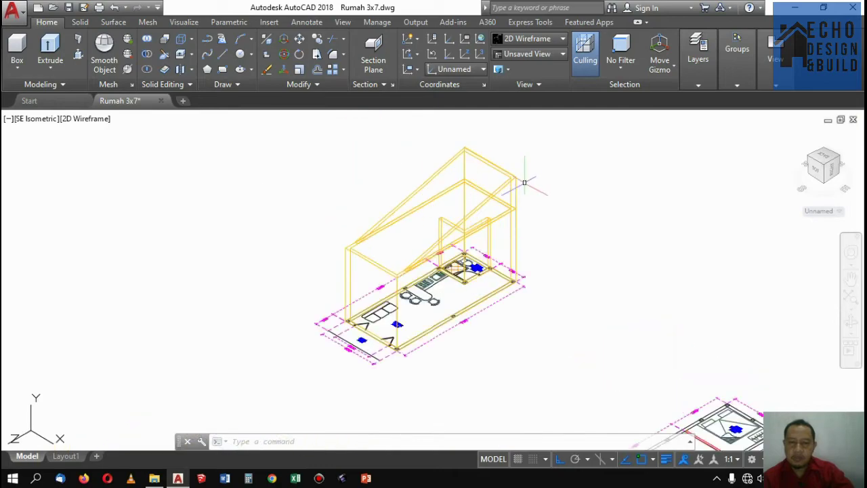
scroll(522, 180, "down", 1)
scroll(528, 184, "up", 2)
scroll(518, 170, "up", 1)
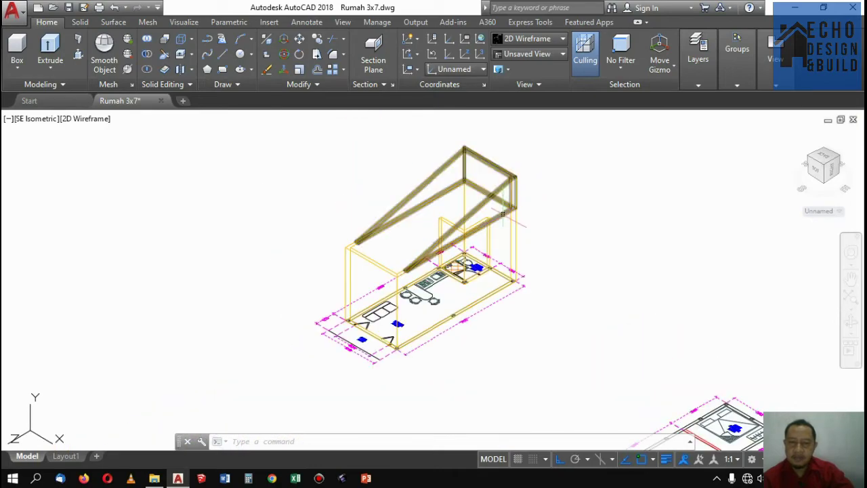
scroll(484, 217, "down", 3)
scroll(464, 203, "up", 3)
scroll(474, 235, "up", 2)
scroll(474, 235, "down", 3)
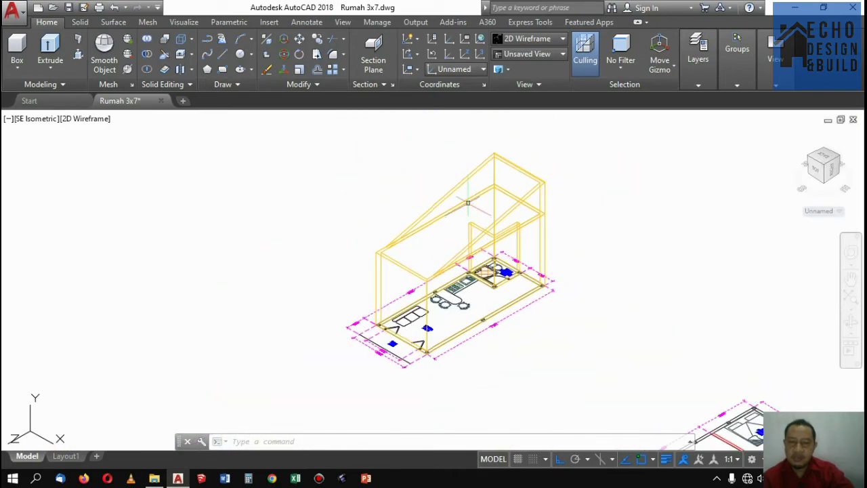
scroll(470, 200, "up", 1)
scroll(467, 197, "up", 1)
scroll(477, 207, "up", 1)
scroll(483, 210, "down", 3)
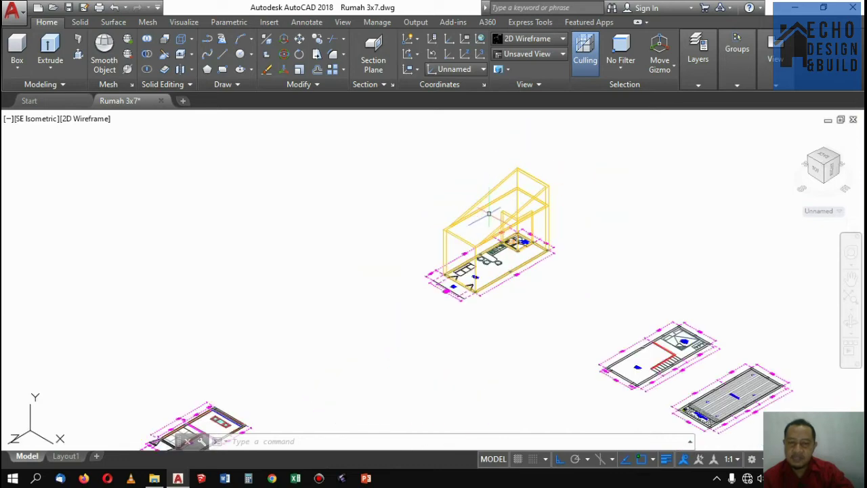
scroll(483, 207, "up", 2)
scroll(487, 204, "down", 2)
scroll(499, 196, "up", 3)
scroll(500, 197, "down", 2)
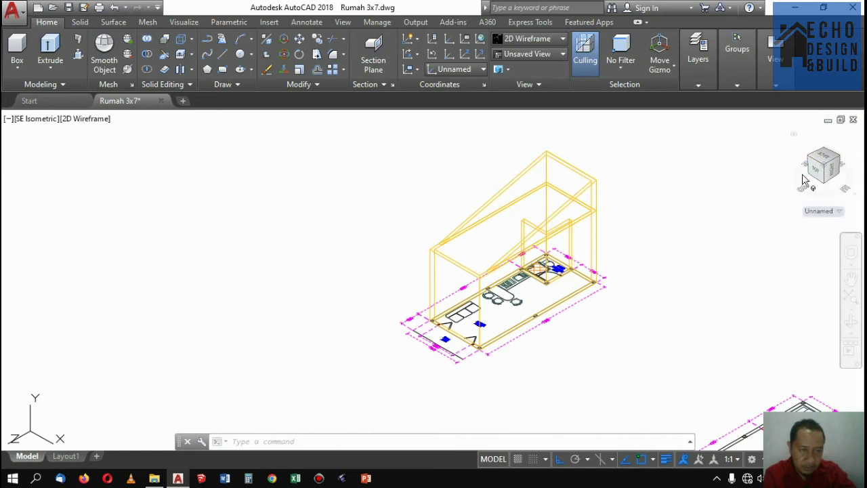
Step: Reset the UCS to World using the UCS command's W option
type("UCS")
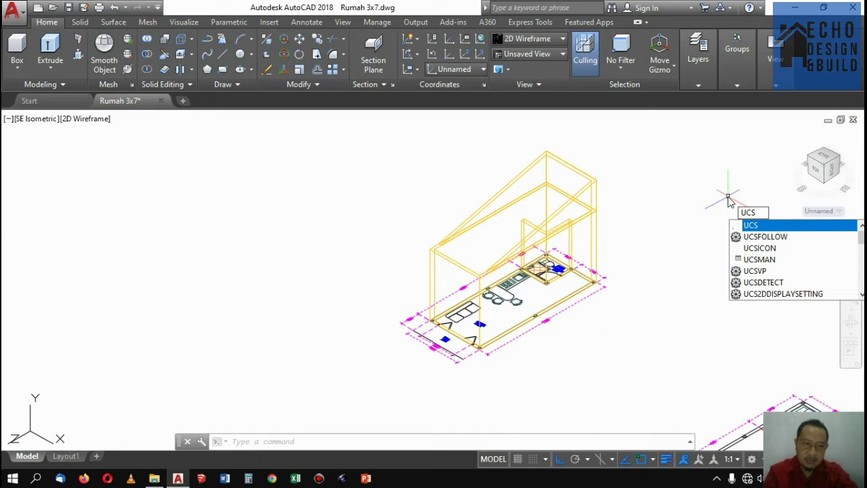
key("Return")
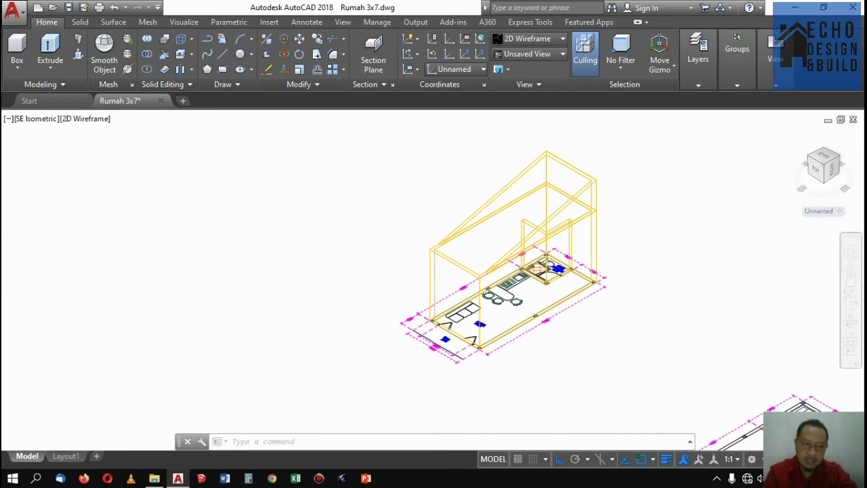
type("w")
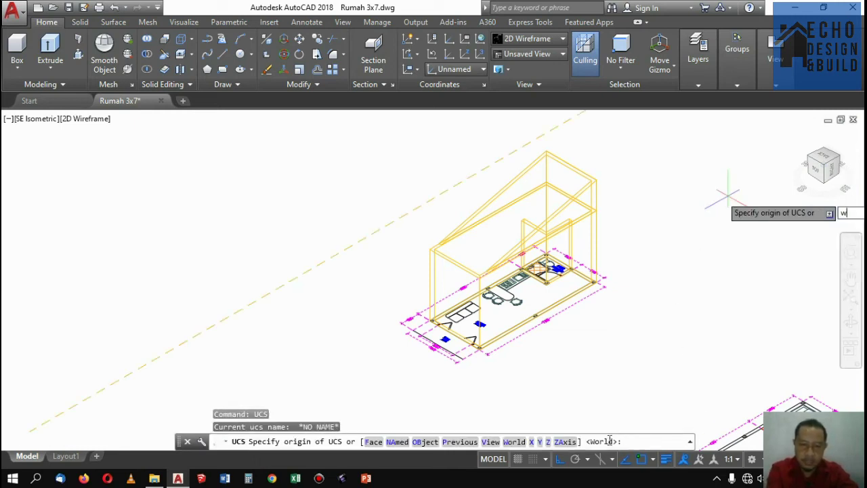
key("Return")
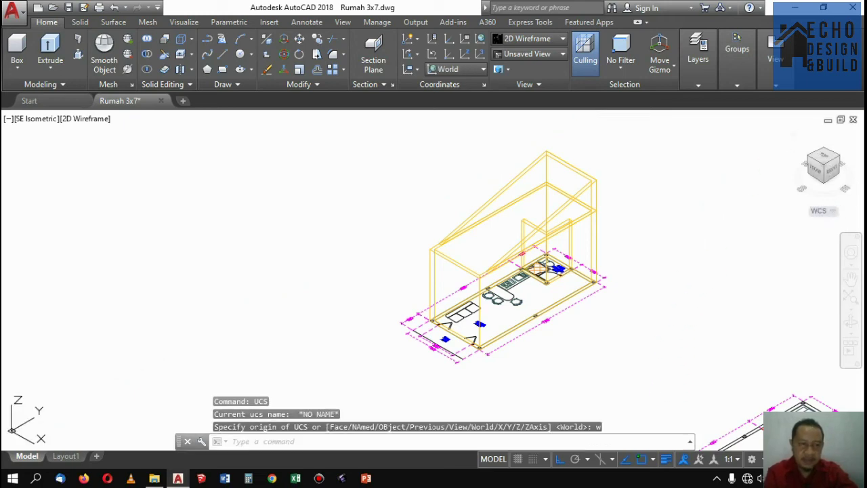
scroll(677, 197, "down", 5)
scroll(677, 198, "up", 4)
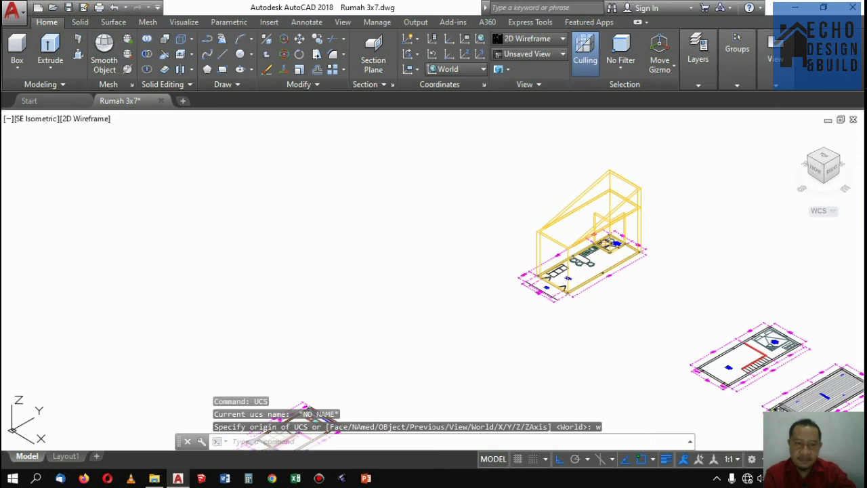
Step: Quick-save Rumah 3x7.dwg and review the sloped-top wall frame over the floor plan
key("ctrl+s")
scroll(556, 194, "up", 2)
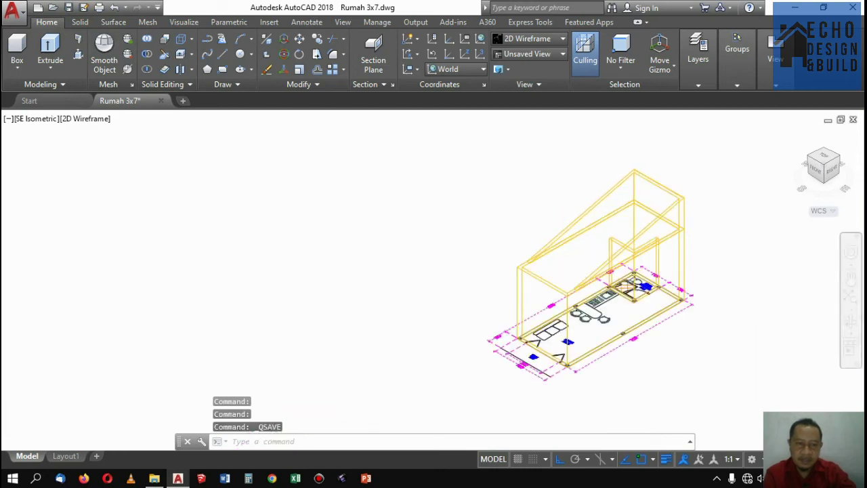
scroll(569, 197, "down", 3)
scroll(579, 199, "up", 3)
scroll(622, 196, "up", 3)
scroll(644, 244, "up", 2)
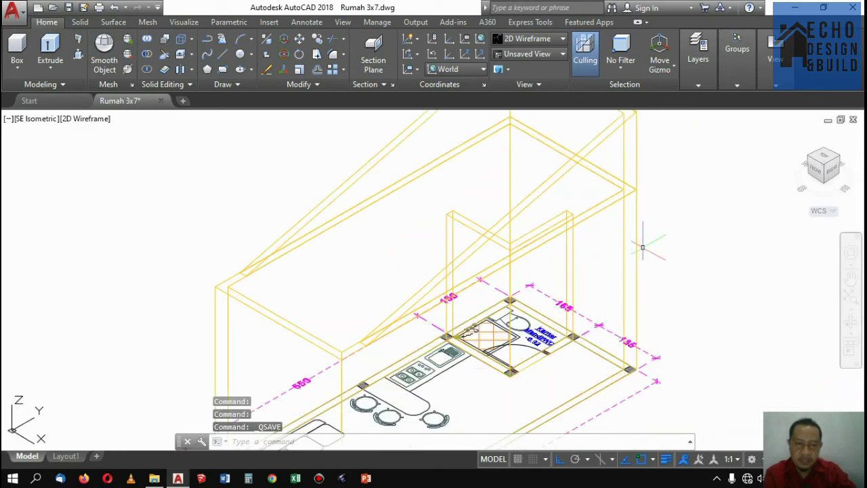
scroll(644, 243, "down", 3)
scroll(615, 236, "up", 3)
scroll(612, 243, "down", 3)
scroll(612, 244, "up", 3)
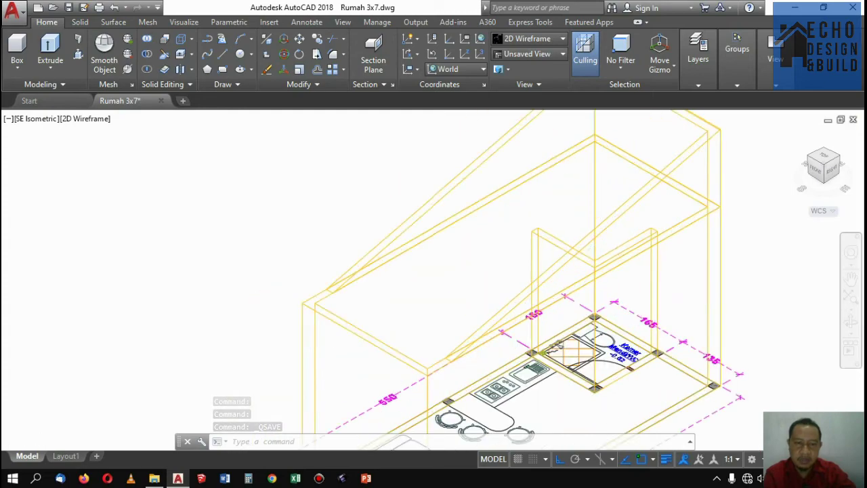
scroll(602, 247, "down", 4)
scroll(596, 251, "up", 3)
scroll(593, 254, "down", 4)
scroll(594, 254, "up", 3)
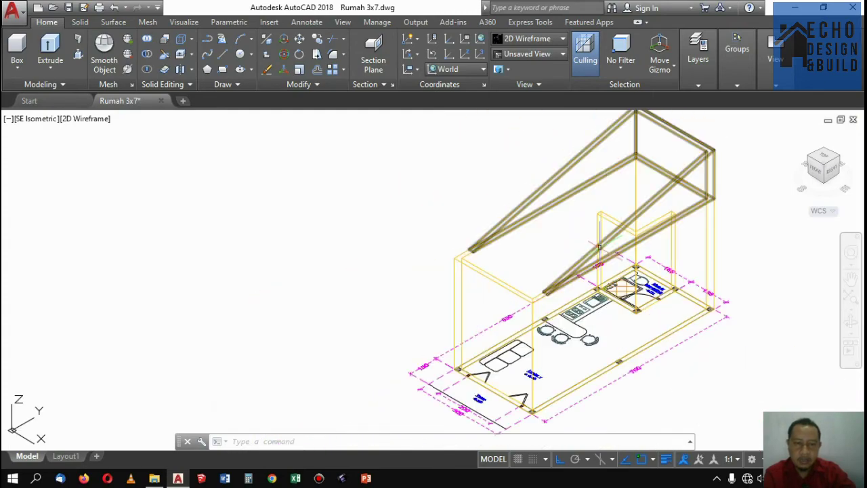
scroll(611, 226, "up", 3)
scroll(610, 222, "down", 3)
scroll(609, 221, "up", 3)
scroll(609, 214, "down", 2)
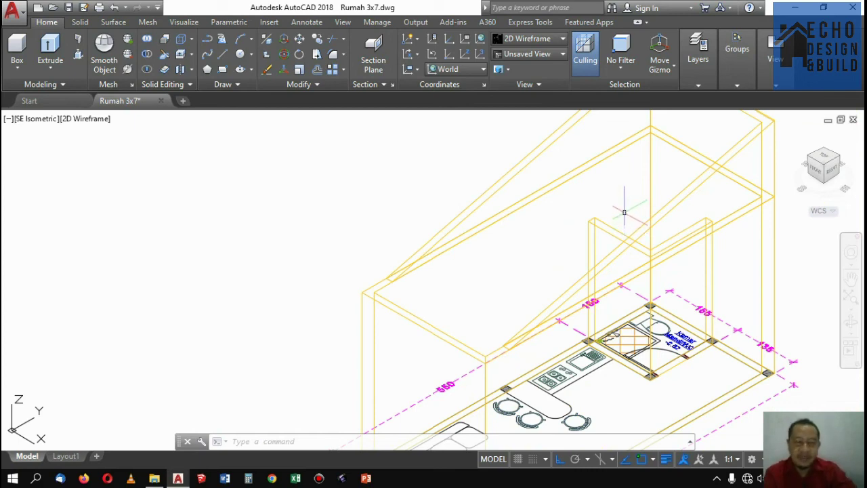
scroll(624, 212, "down", 3)
scroll(627, 211, "up", 2)
middle_click_drag(605, 234, 611, 231)
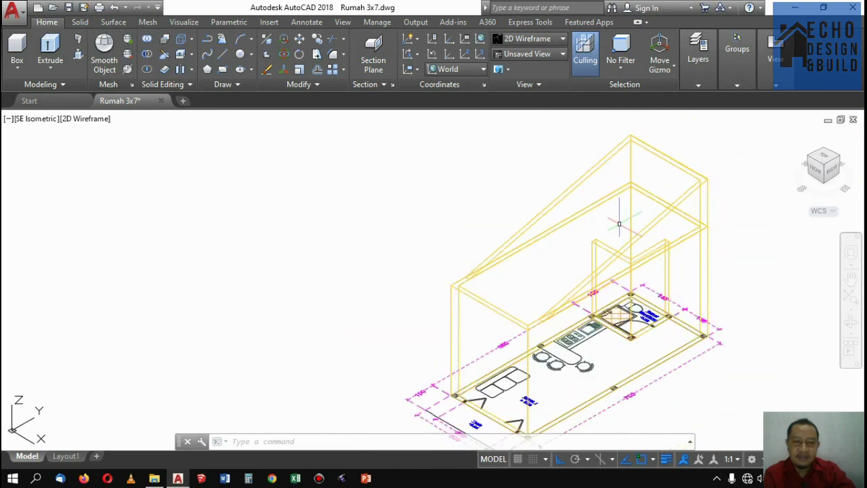